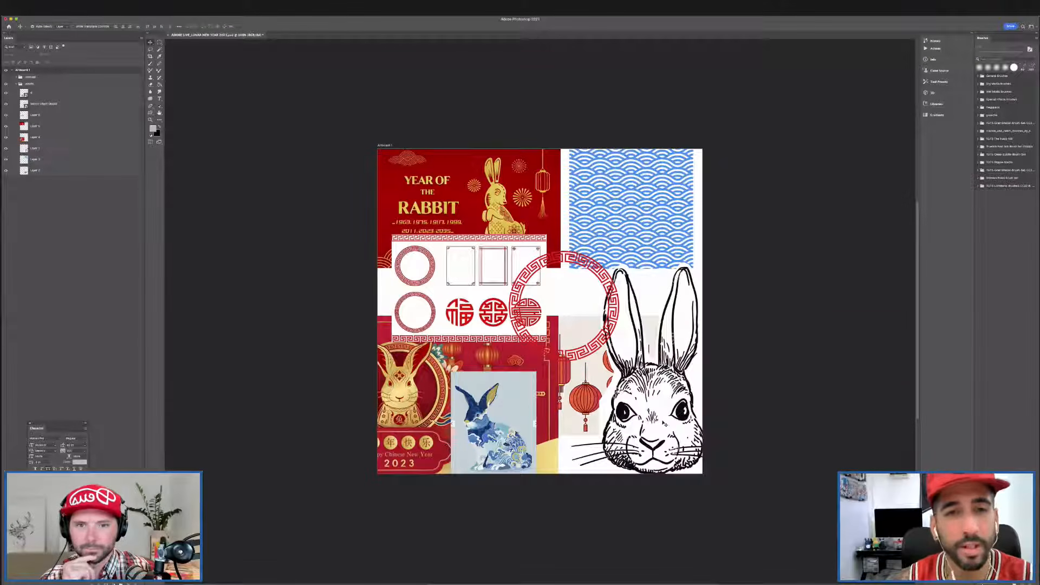
click(789, 88)
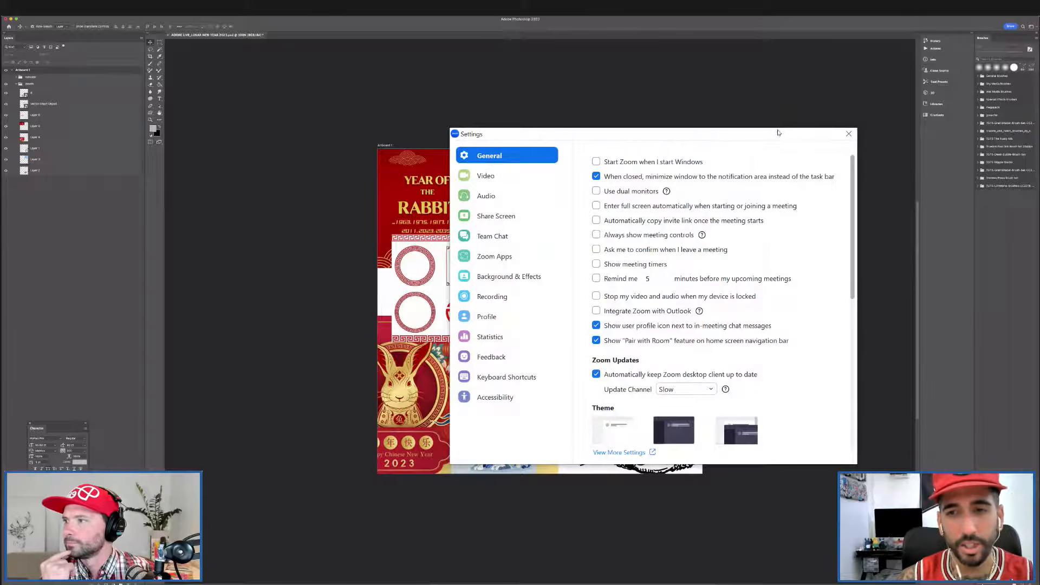
click(848, 134)
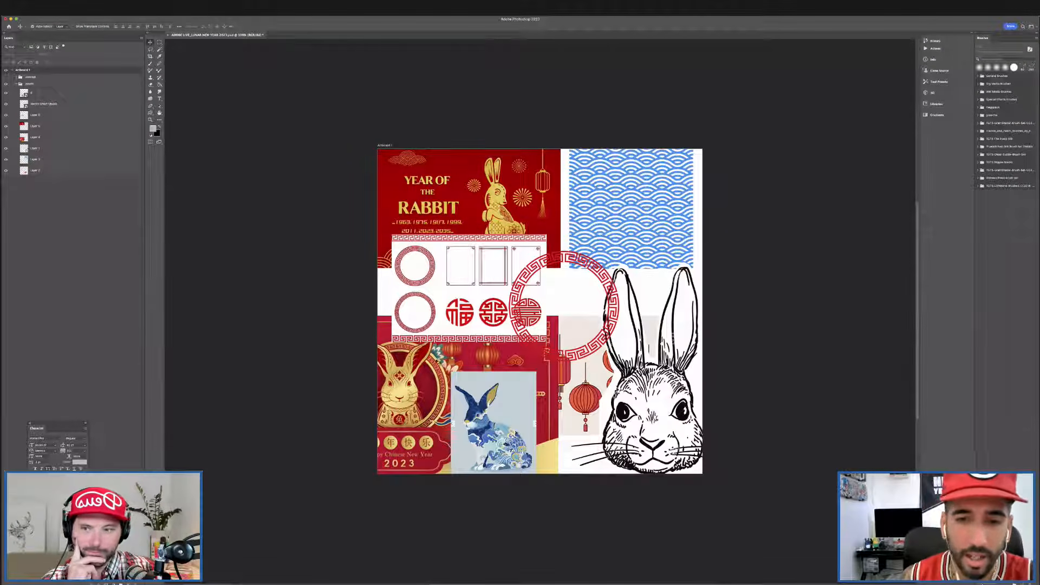
Bring the Happy Chinese New Year 2023 image to the front of the reference images and reposition it across the artboard.
click(423, 373)
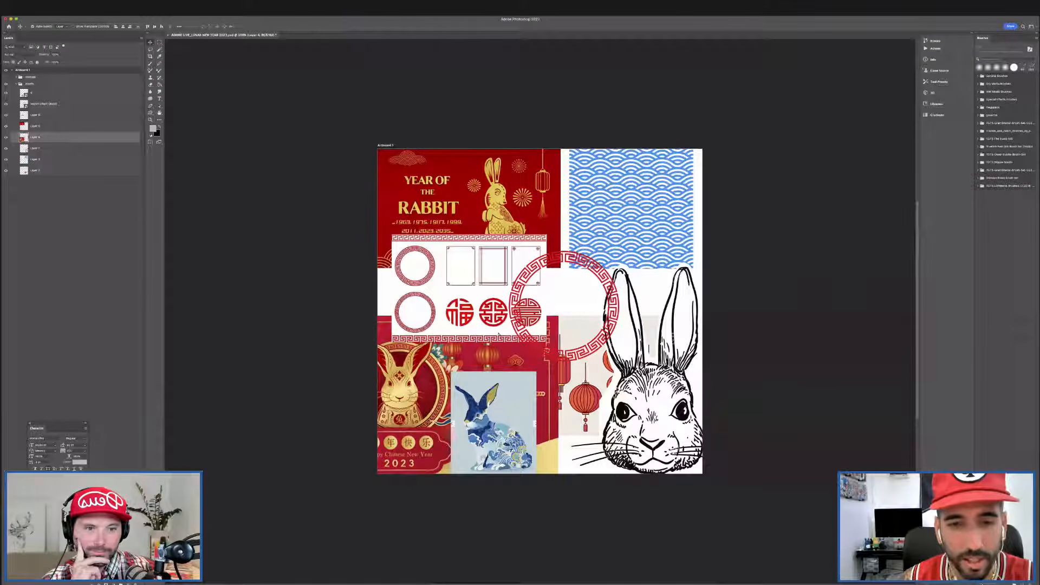
drag(430, 411, 566, 326)
drag(67, 136, 59, 88)
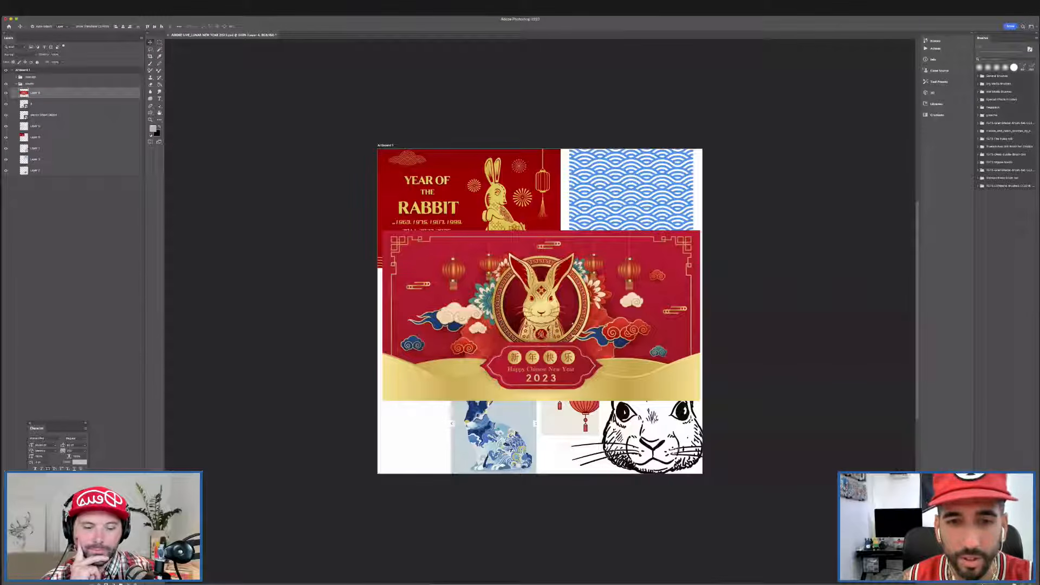
drag(571, 323, 565, 323)
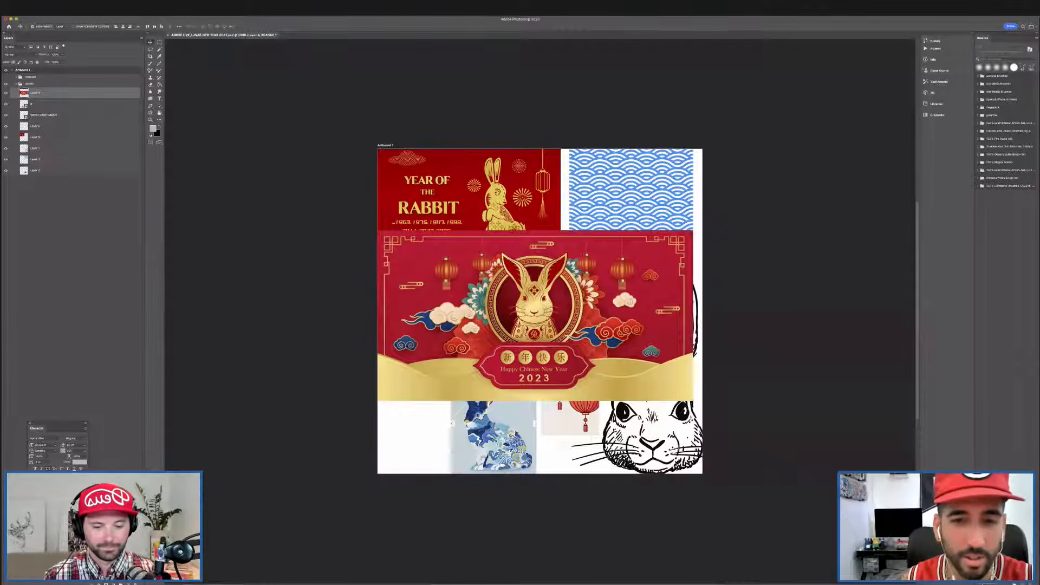
drag(614, 310, 612, 357)
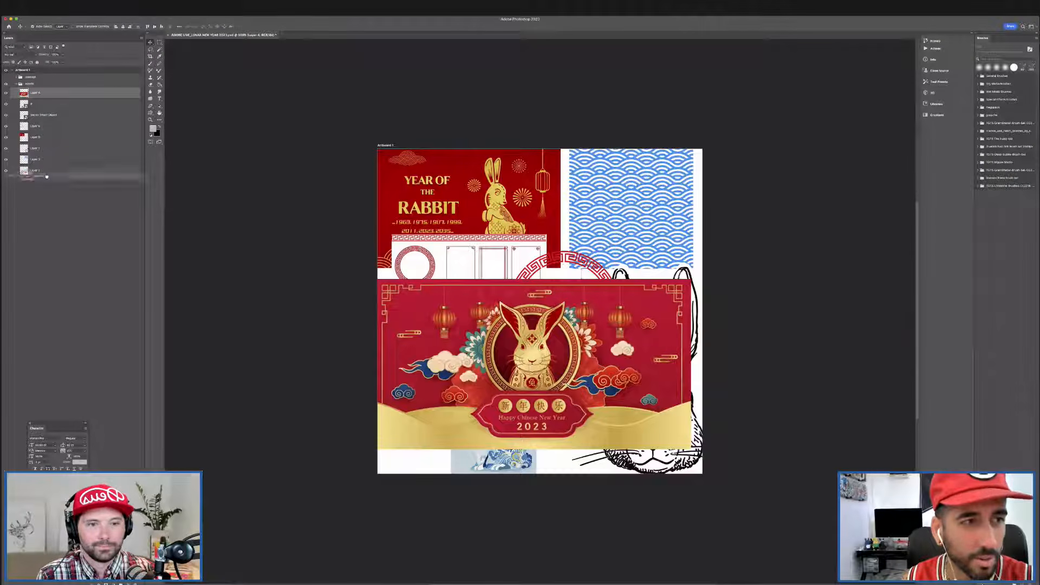
Send the Happy Chinese New Year 2023 image behind all other reference images and shift it to the artboard's lower-left corner.
drag(45, 93, 43, 74)
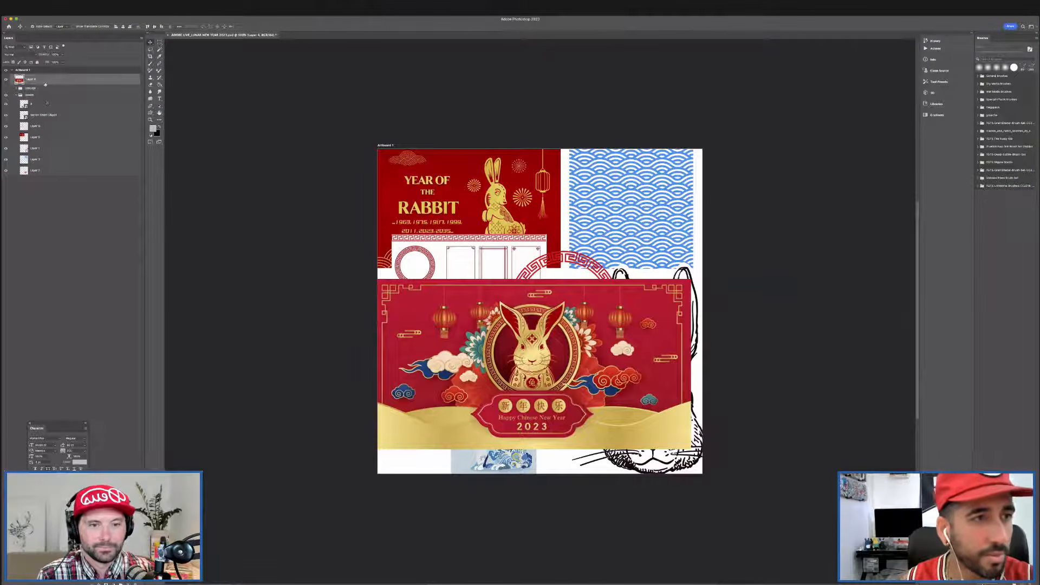
drag(54, 173, 53, 172)
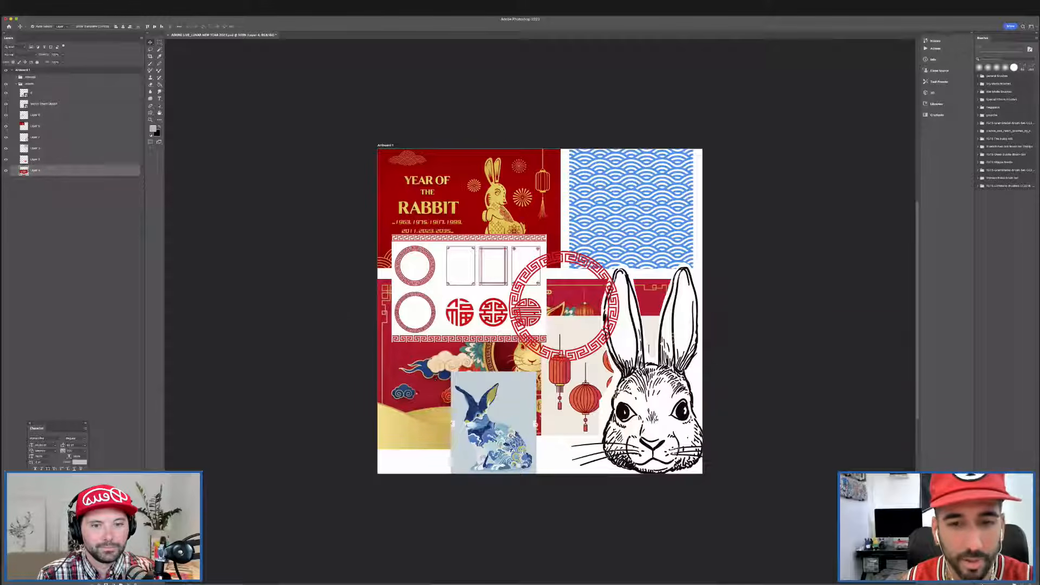
drag(435, 379, 329, 398)
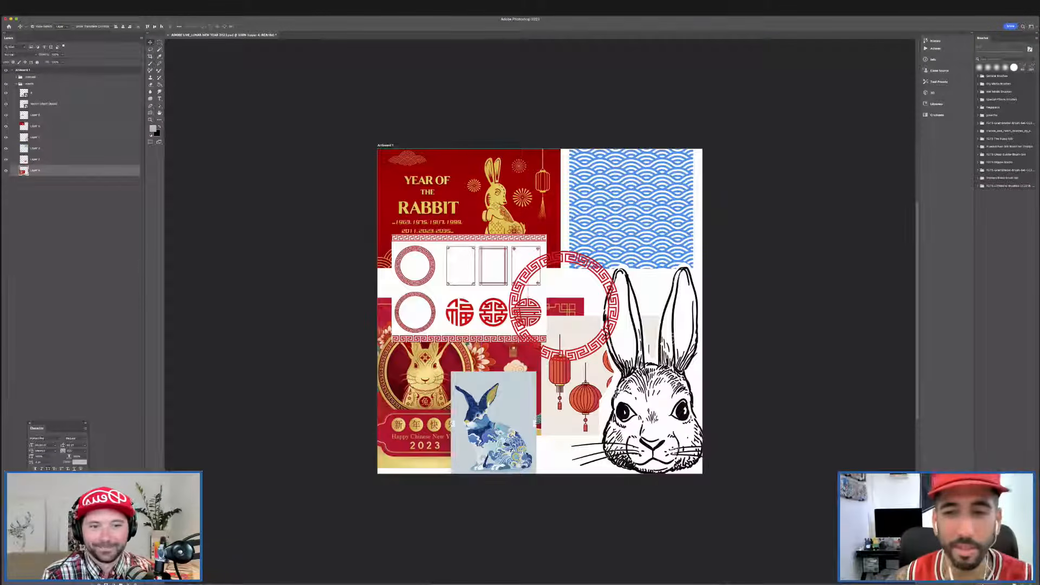
click(625, 303)
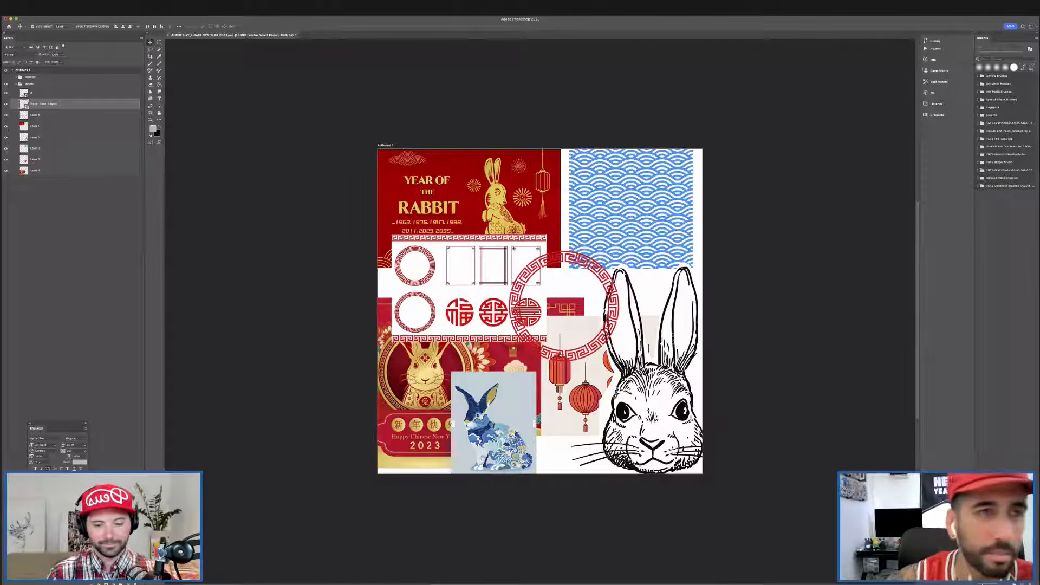
Create a new square document with a resolution of 600 pixels per inch and a transparent background.
click(42, 13)
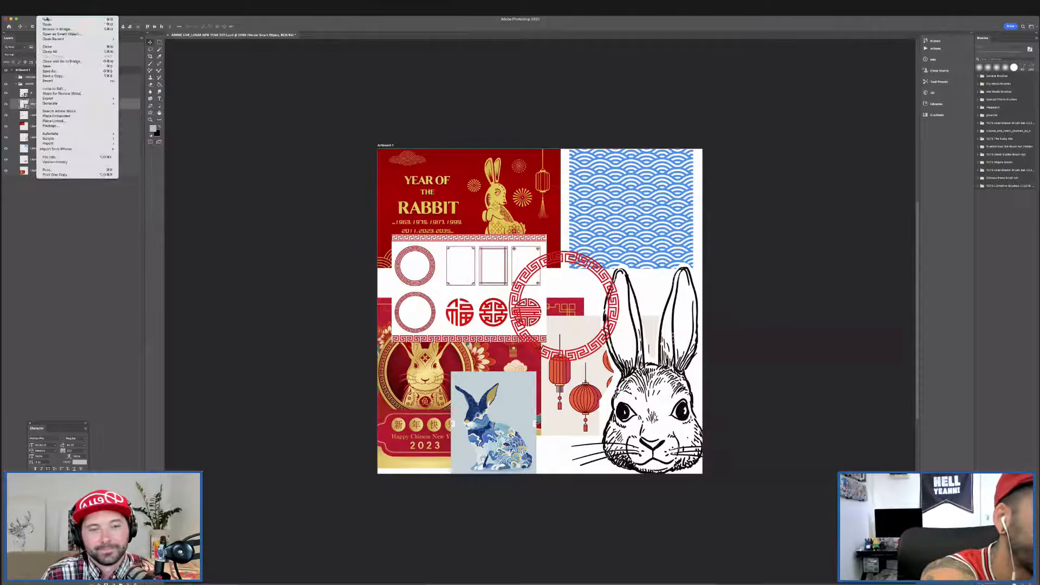
click(53, 20)
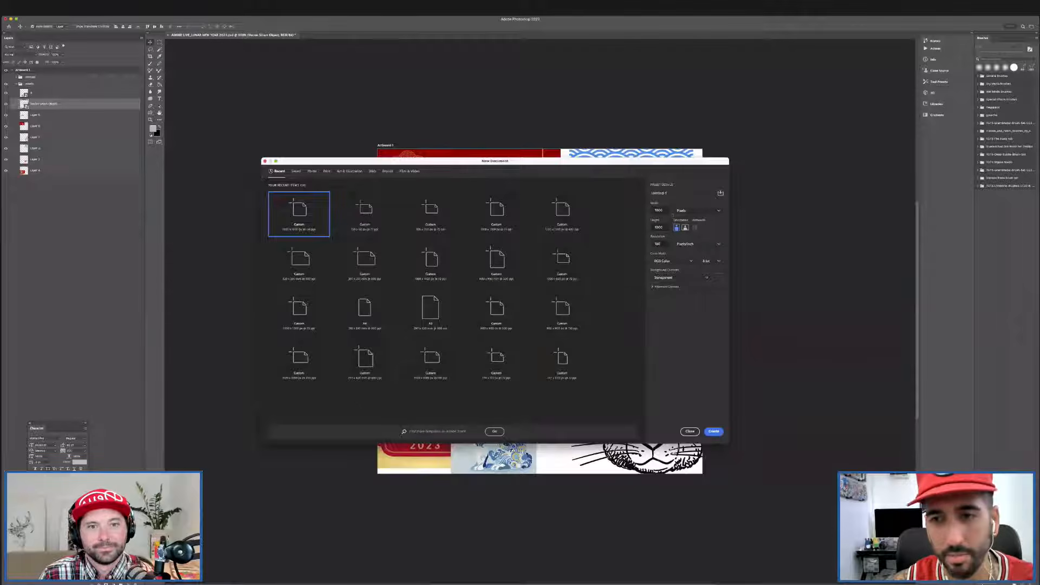
drag(663, 244, 641, 229)
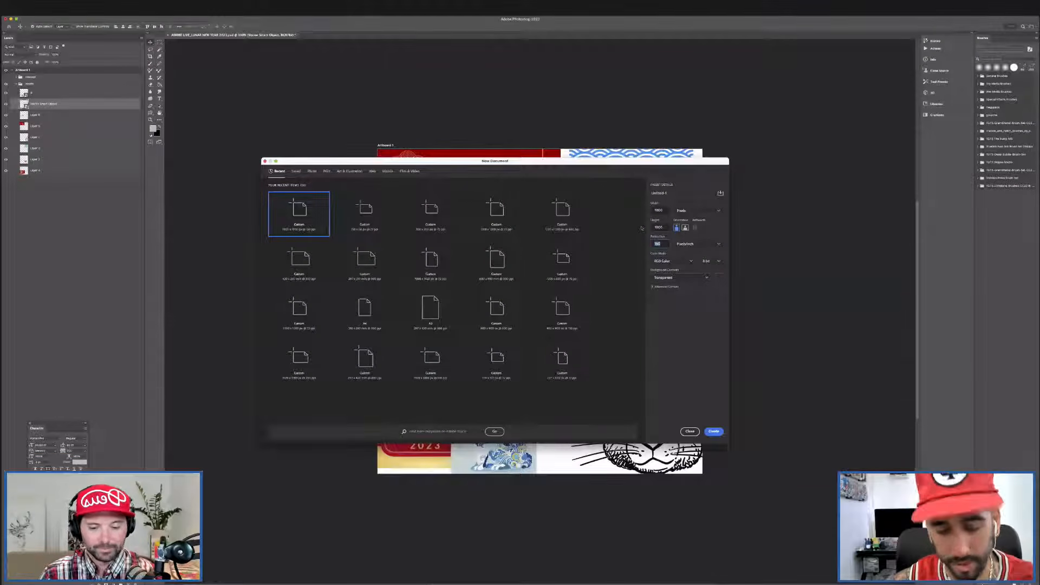
text(600)
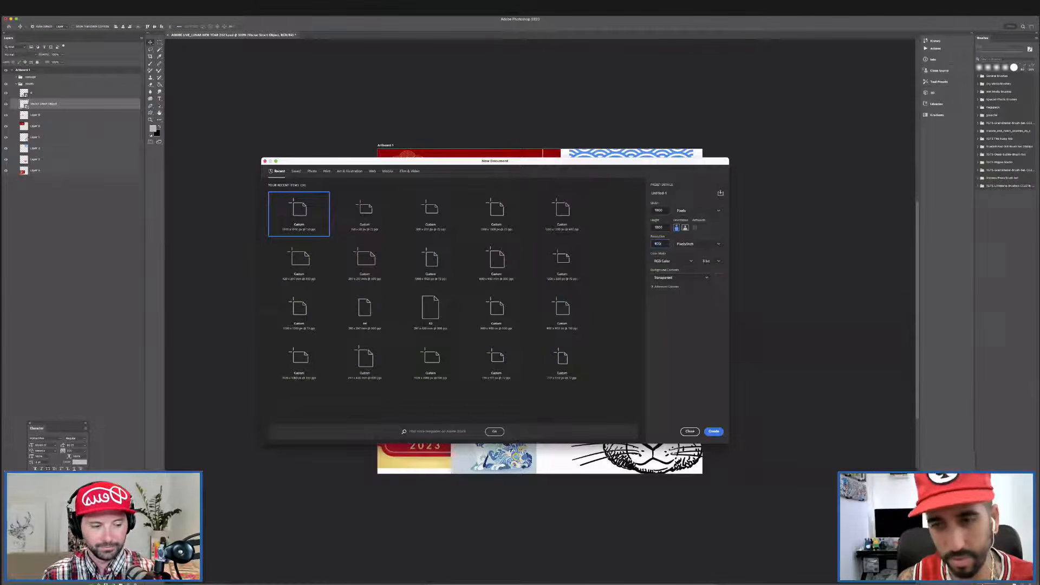
key(Return)
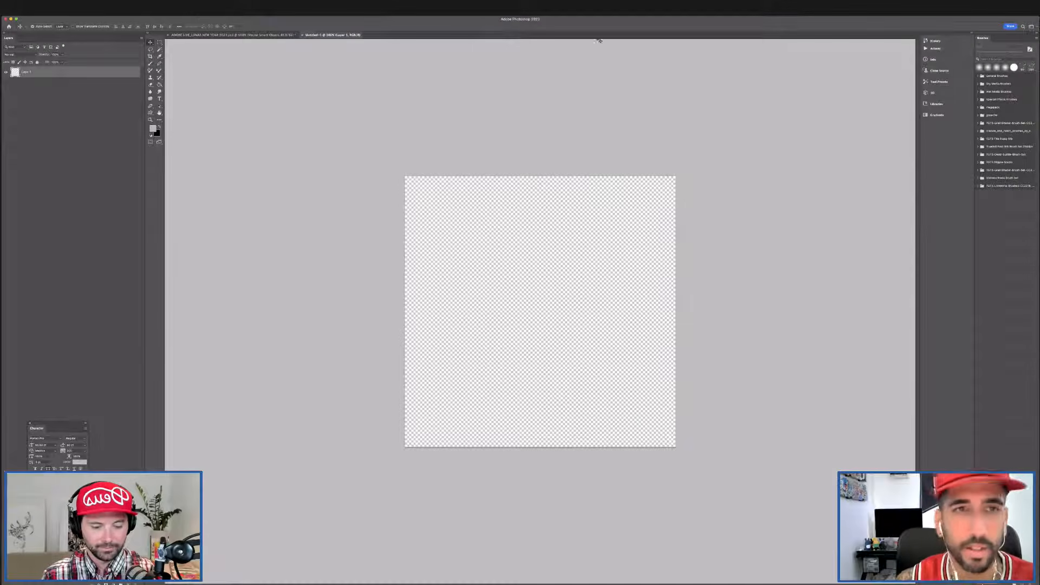
Add a Solid Color fill layer in a muted tan to the new document.
click(160, 85)
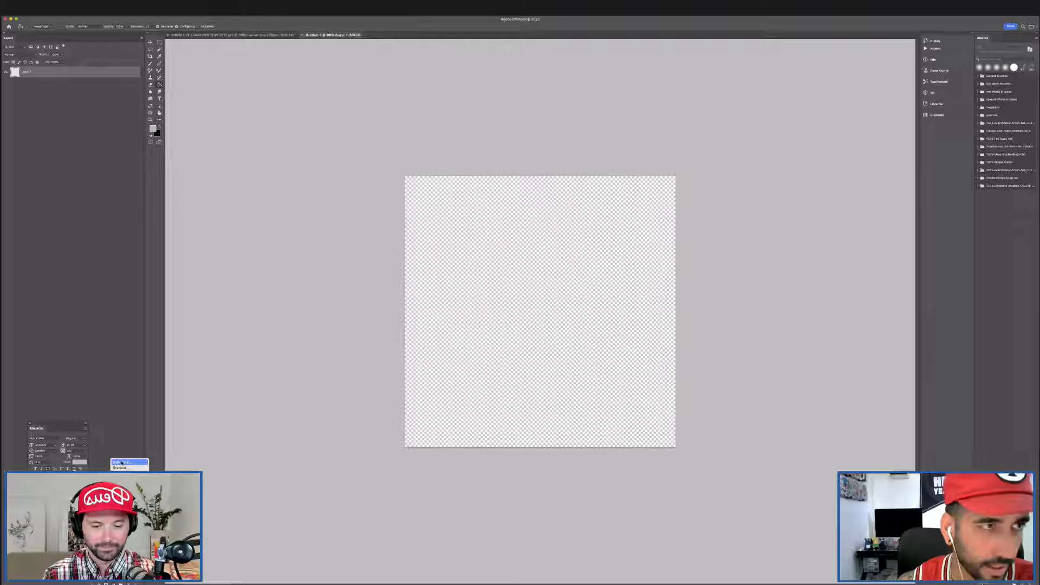
click(122, 462)
click(226, 468)
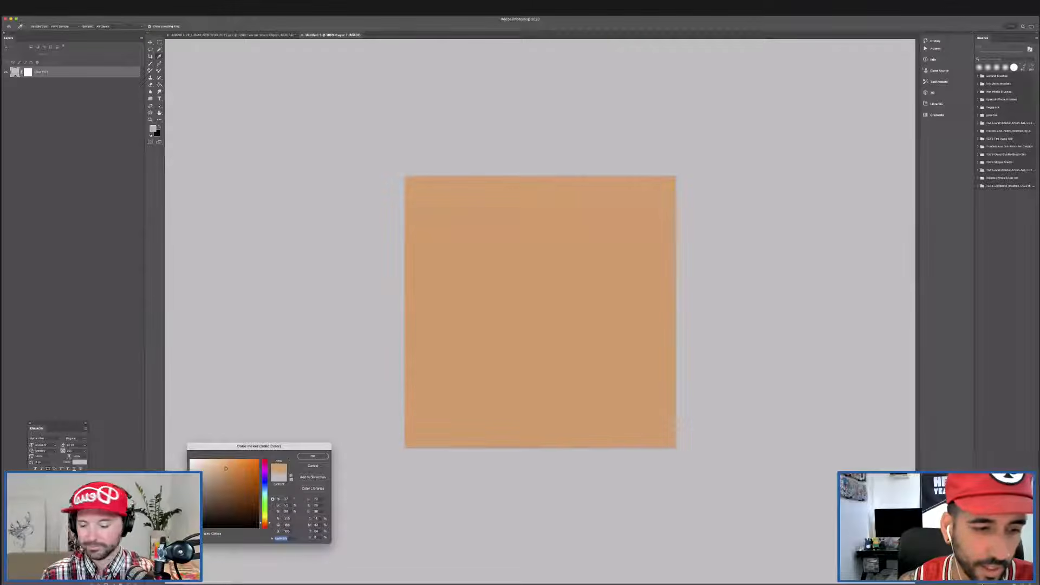
click(212, 481)
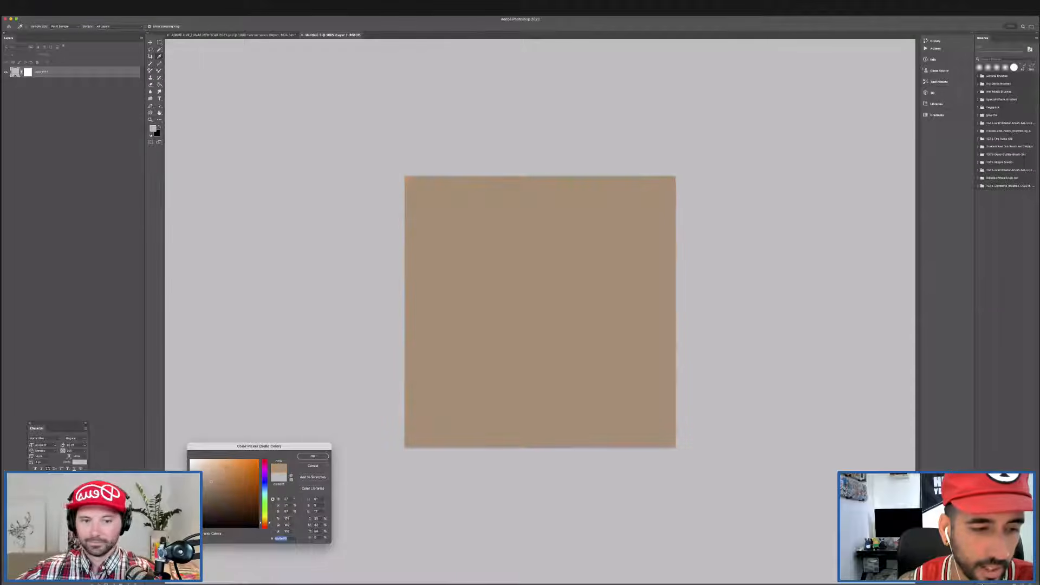
click(313, 456)
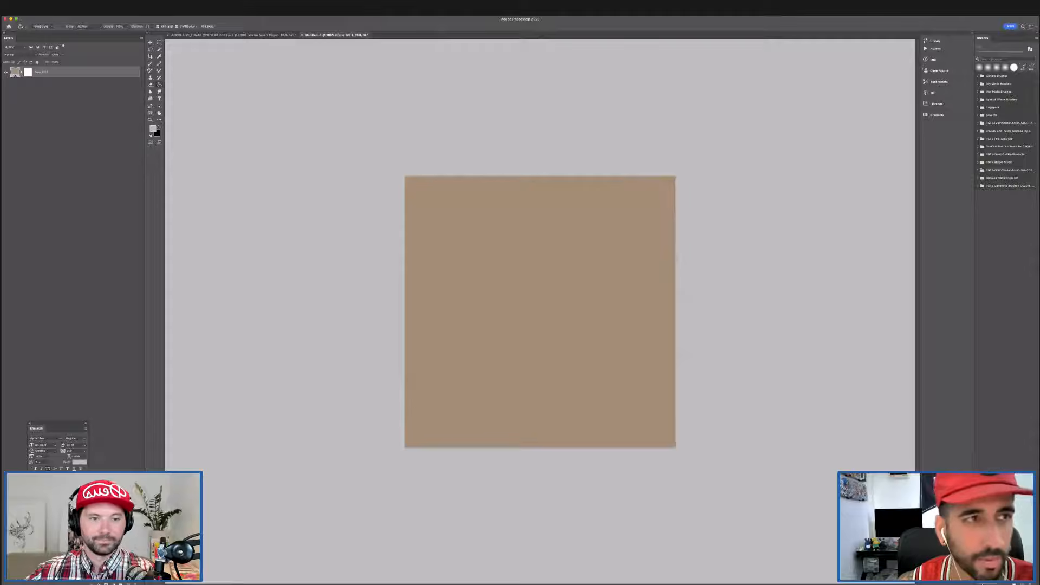
Change the solid color fill layer to a bright red.
double_click(15, 72)
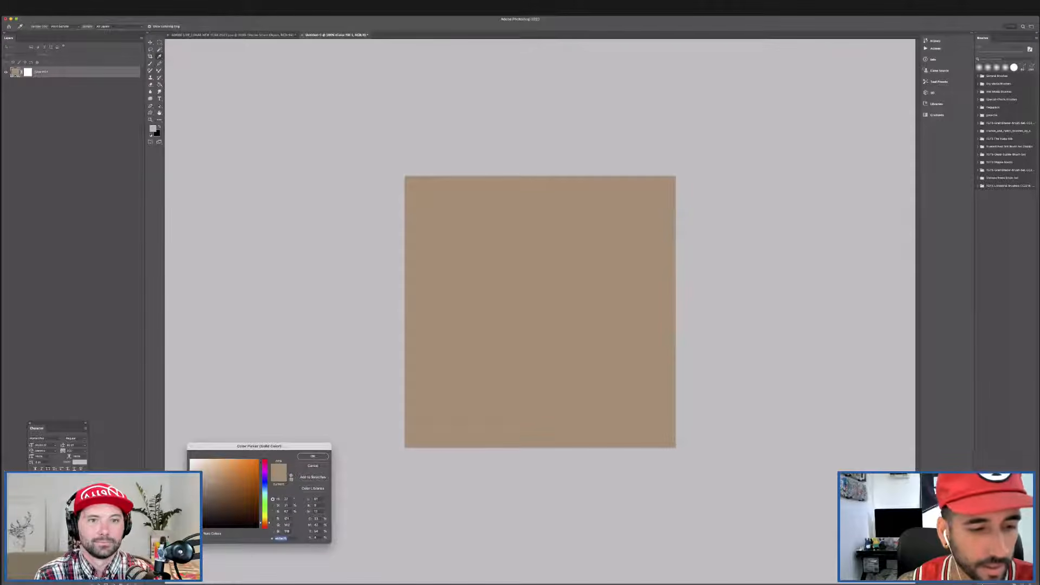
click(265, 462)
click(258, 469)
click(313, 456)
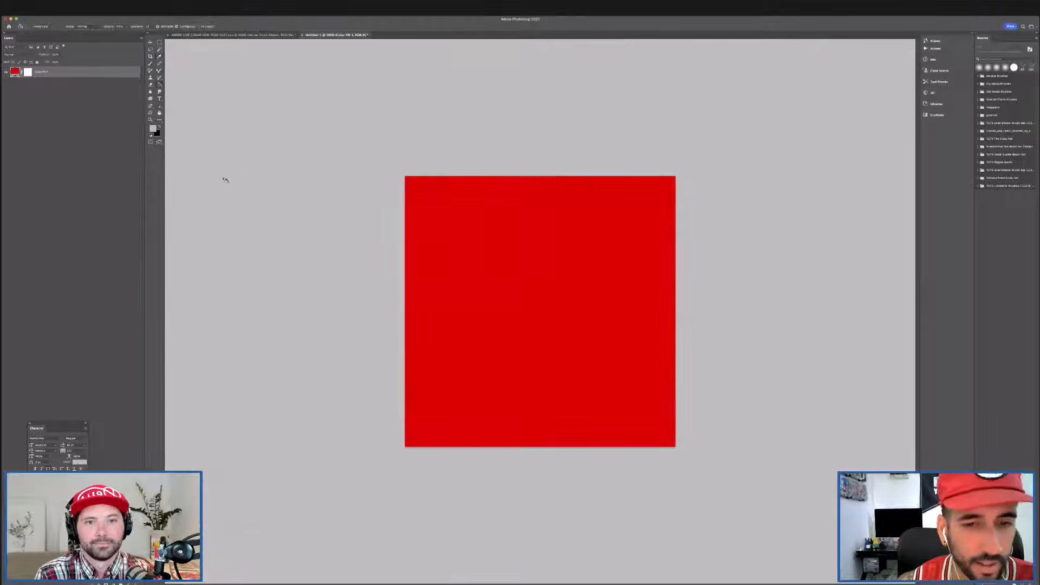
Arrange the new document and the reference document side by side with the 2-up Vertical layout.
click(108, 13)
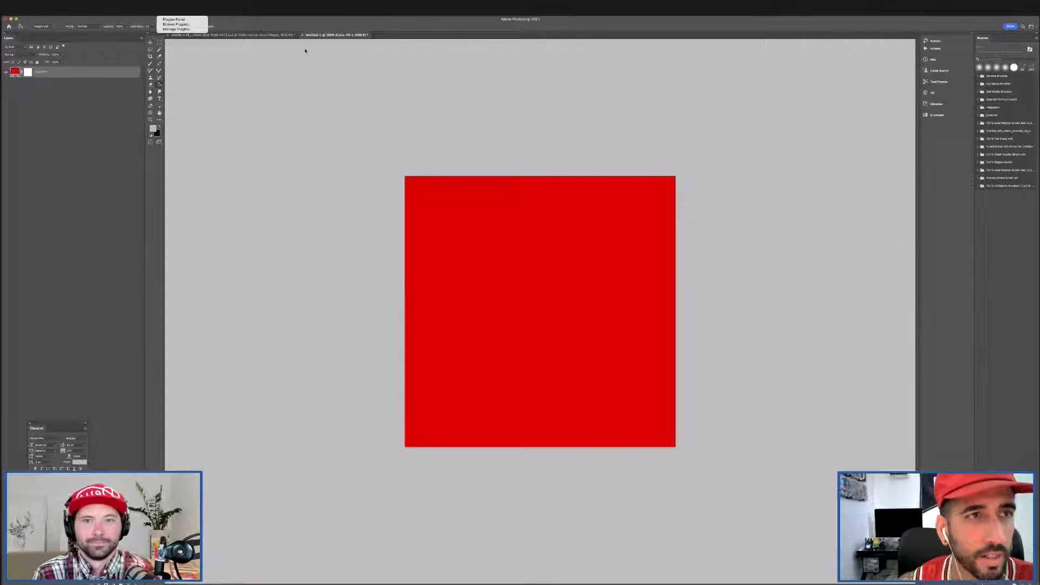
mouse_move(179, 12)
mouse_move(249, 20)
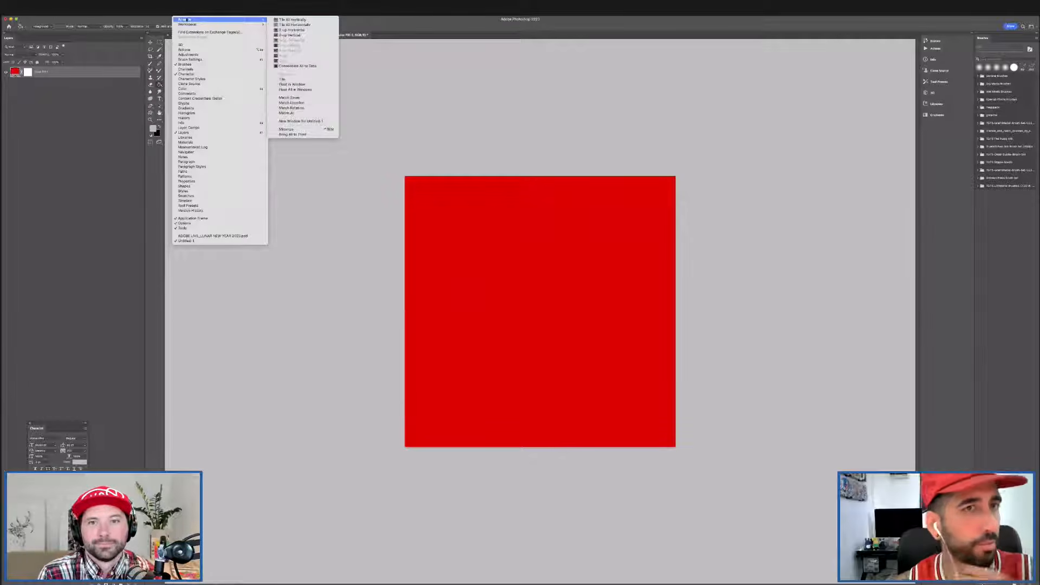
click(299, 35)
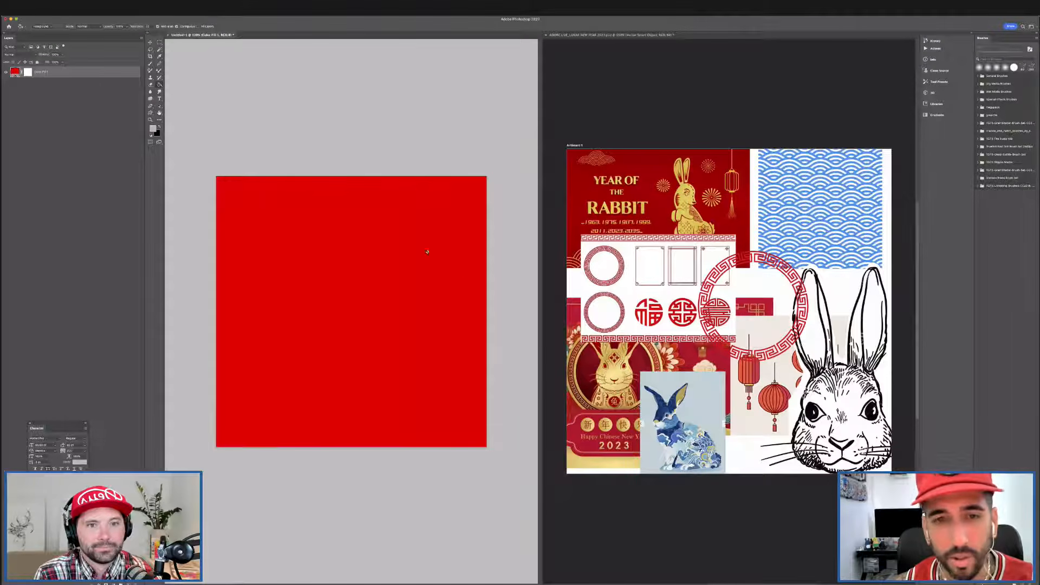
Copy the Year of the Rabbit image from the reference artboard onto the red canvas with the Move tool.
click(150, 42)
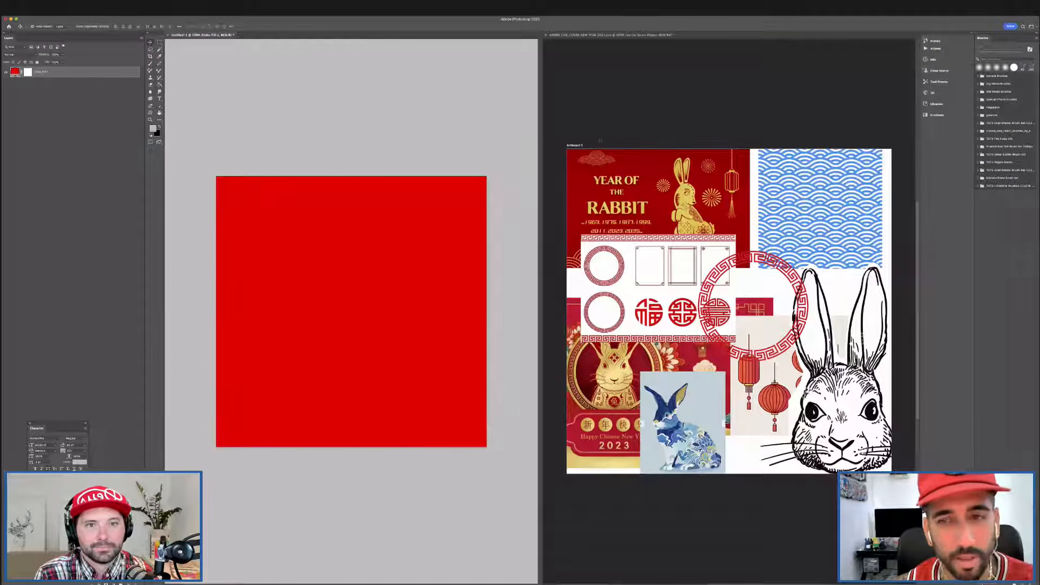
click(589, 201)
click(589, 200)
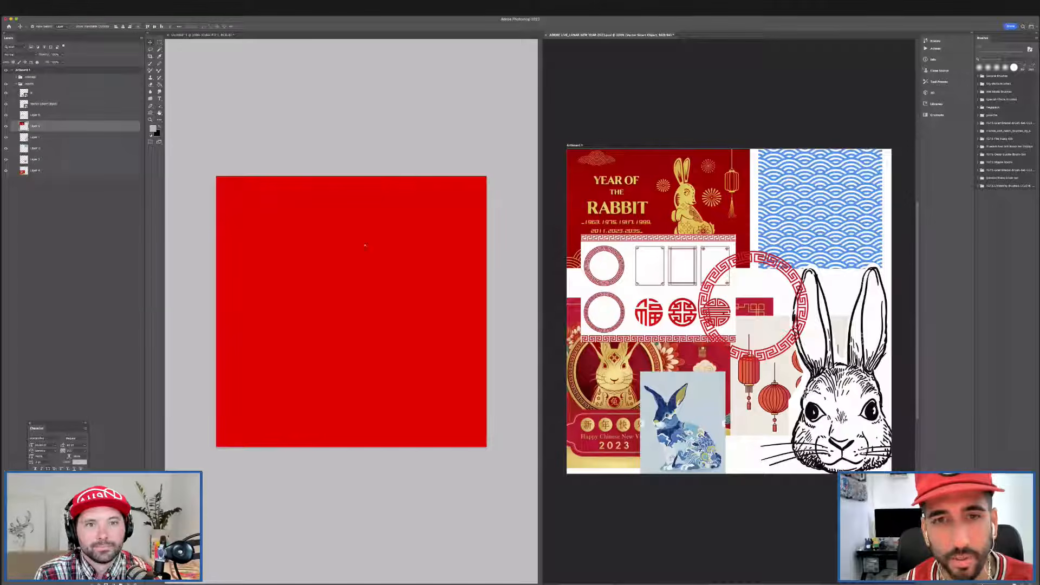
drag(360, 247, 368, 236)
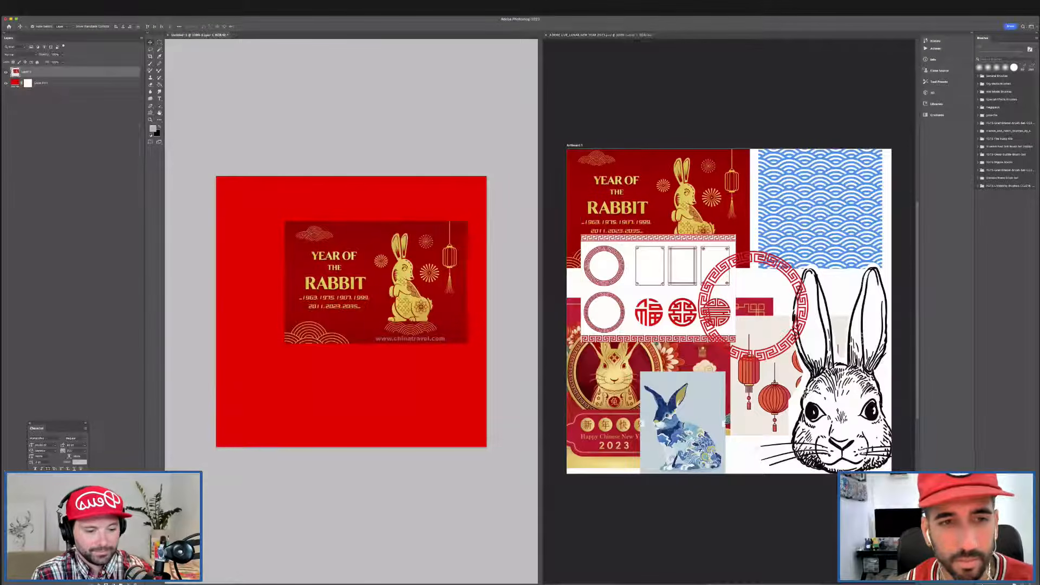
Recolor the solid fill layer with the dark red sampled from the background of the Year of the Rabbit image.
click(41, 83)
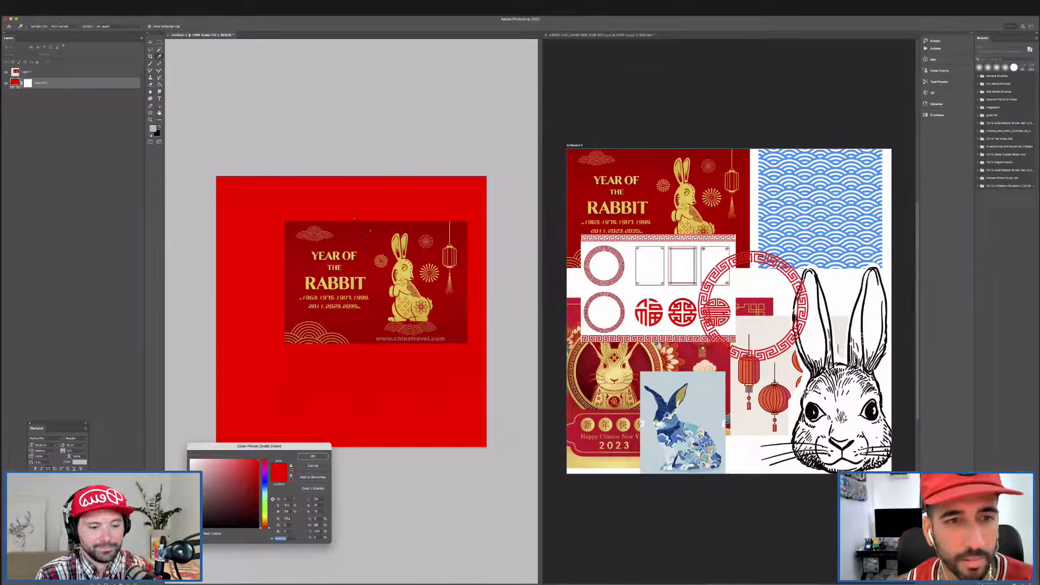
click(295, 233)
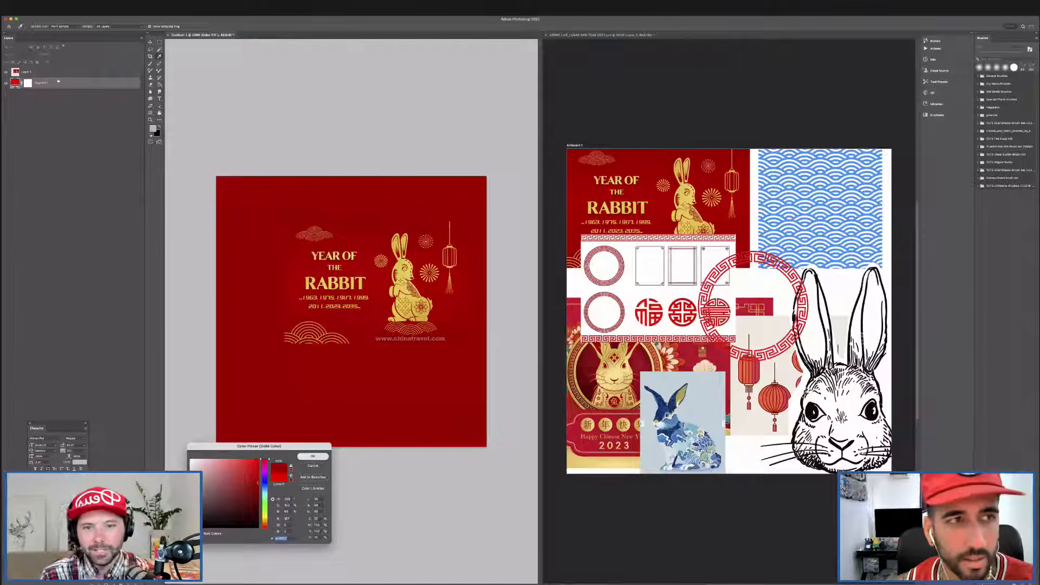
click(317, 458)
Delete the Year of the Rabbit image from the new document, leaving only the color fill layer.
click(331, 245)
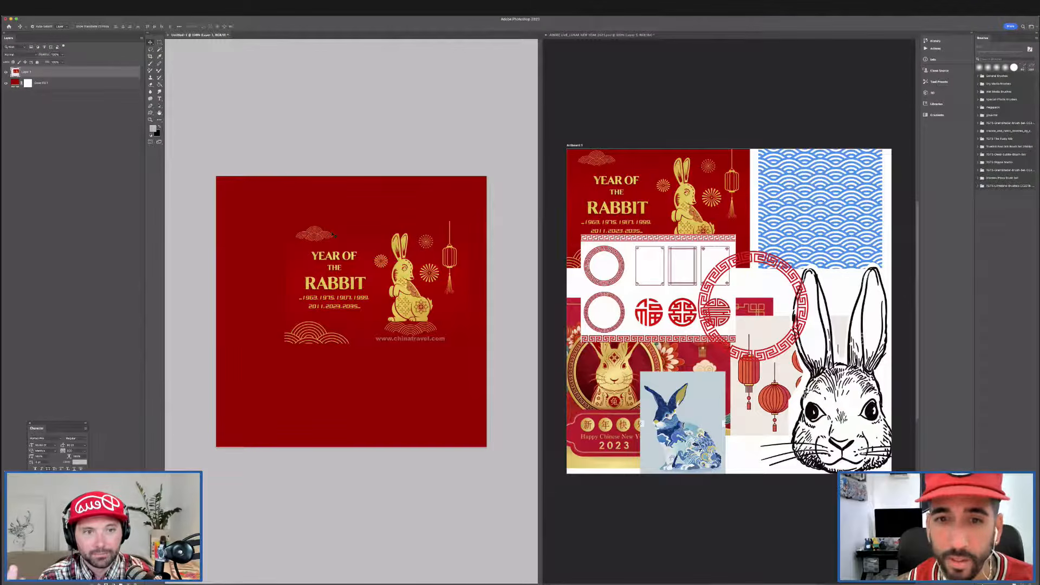
key(Delete)
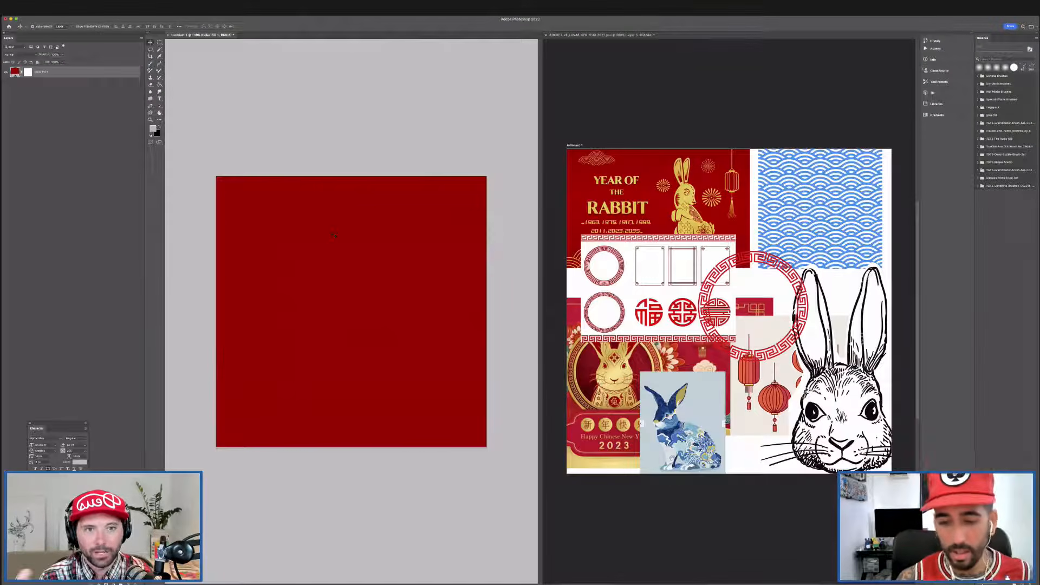
key(super+plus)
key(super+minus)
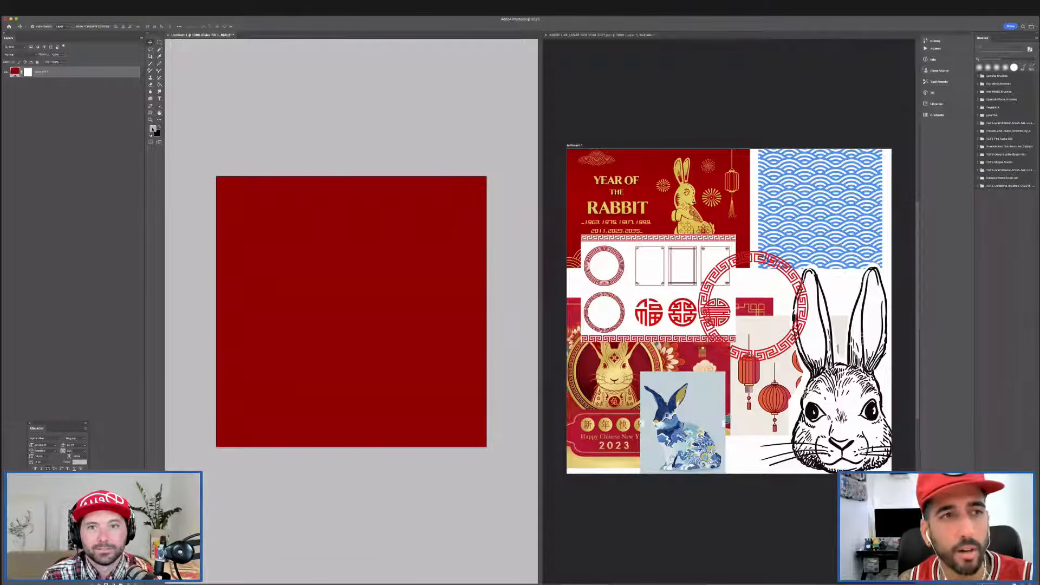
click(153, 129)
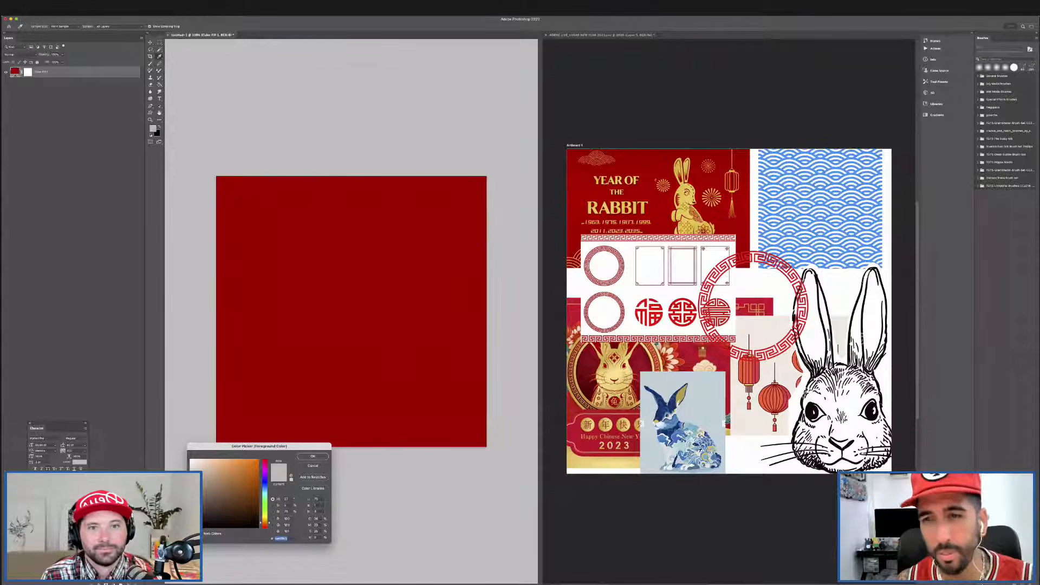
click(313, 466)
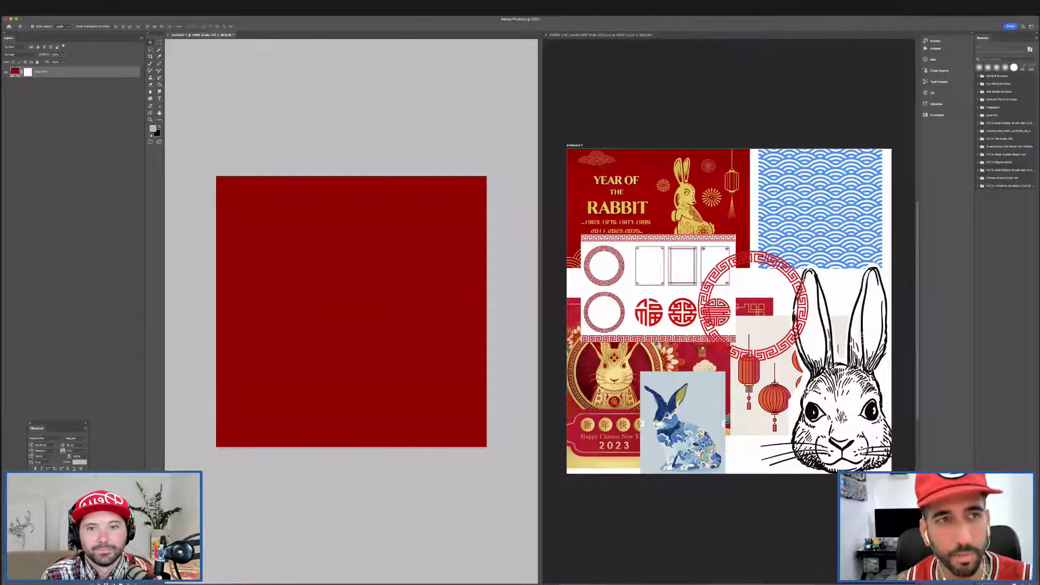
Try copying the Happy Chinese New Year 2023 rabbit image from the reference artboard onto the red canvas and undo the copy.
click(615, 217)
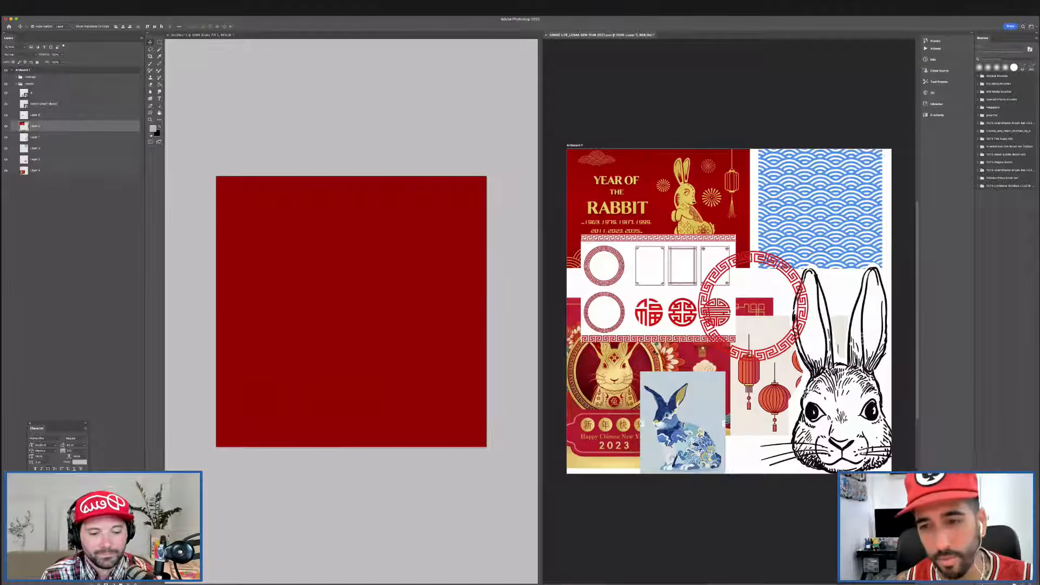
click(656, 353)
drag(655, 352, 389, 300)
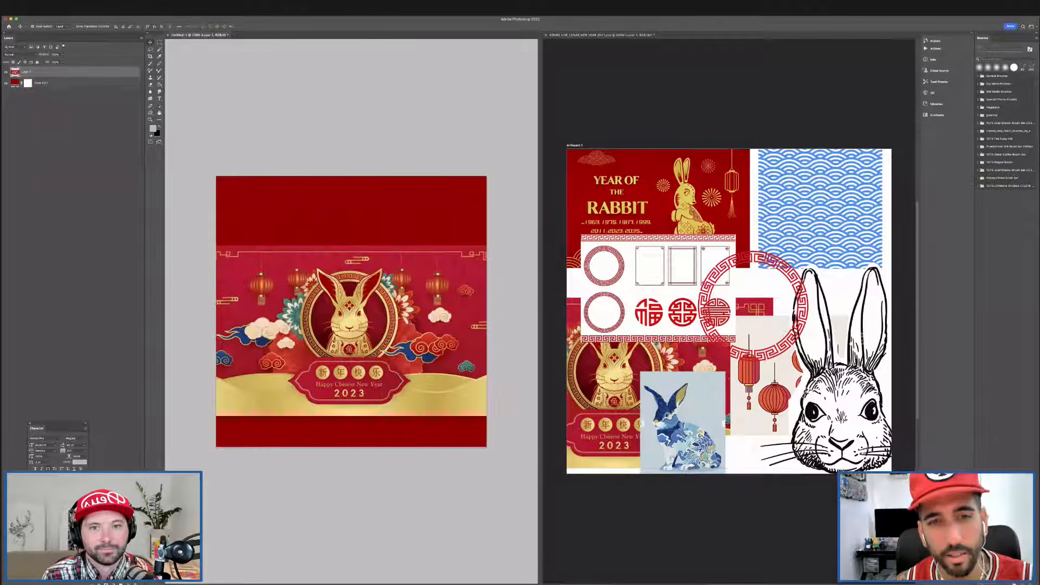
key(super+z)
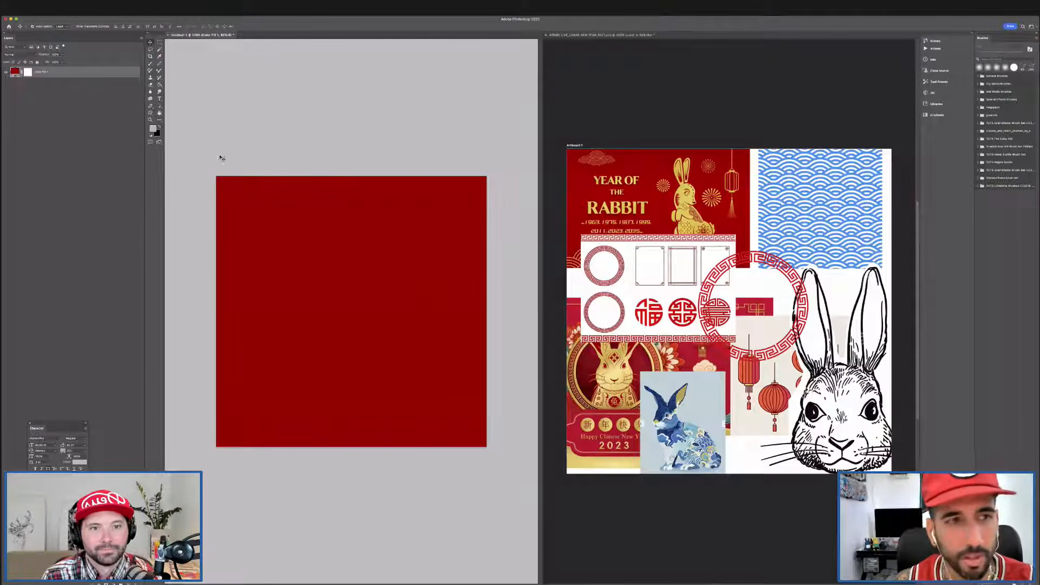
Recolor the solid fill layer with a brighter, more saturated red.
double_click(14, 71)
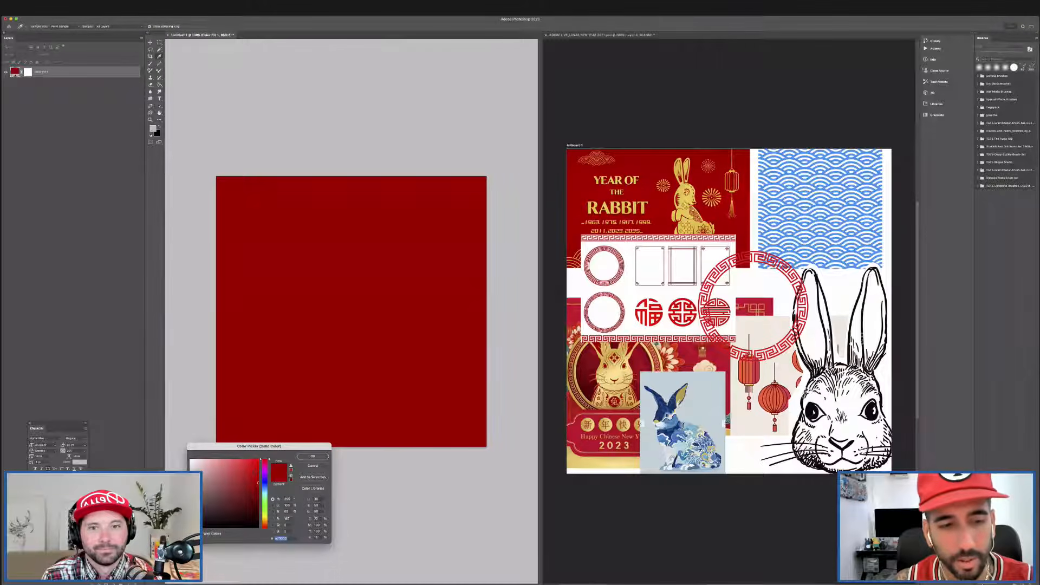
drag(251, 470, 259, 479)
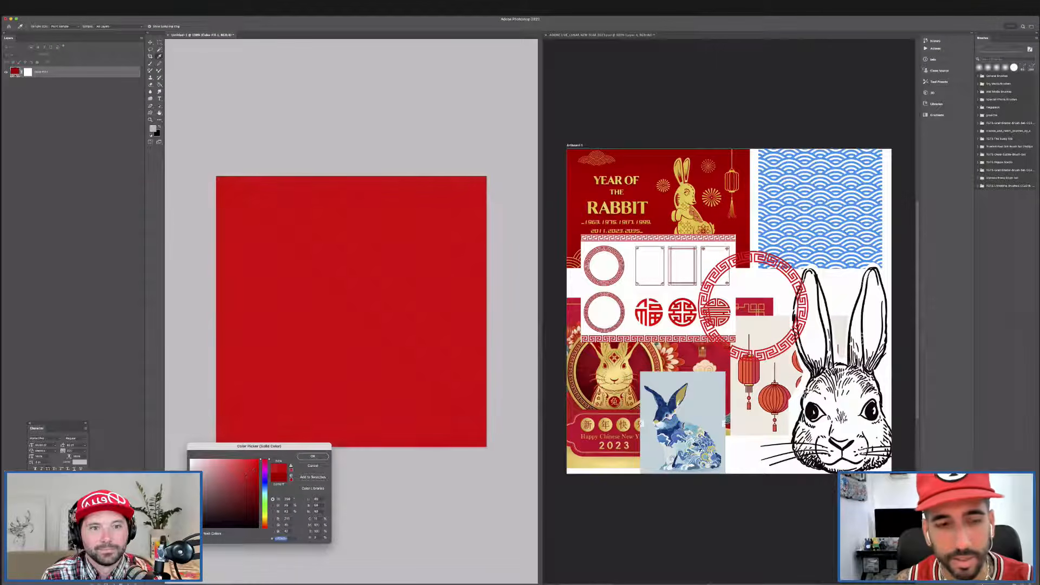
key(Return)
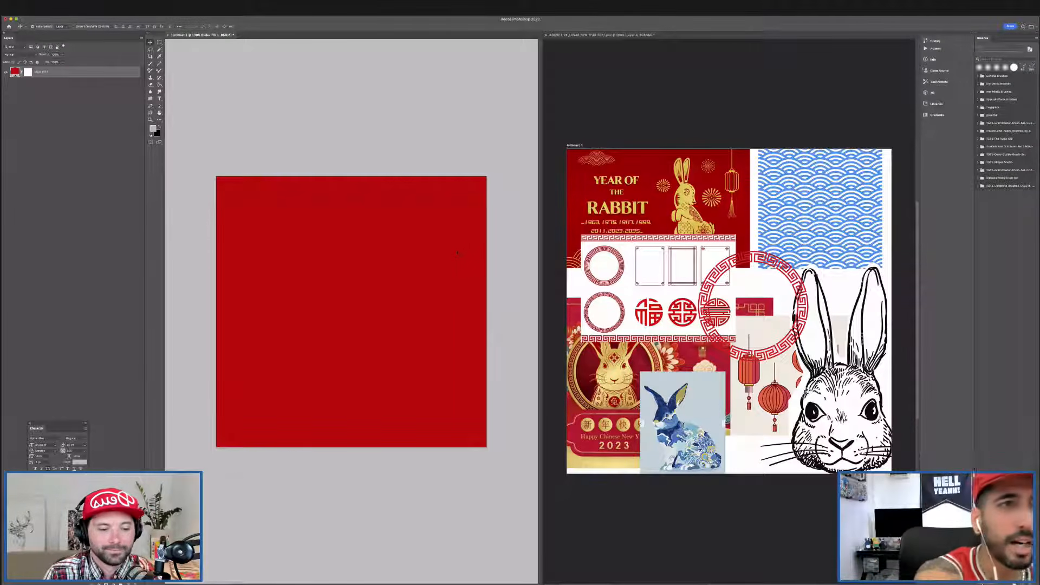
Add an empty layer above the color fill and choose a small Hard Round Pressure Size brush.
key(b)
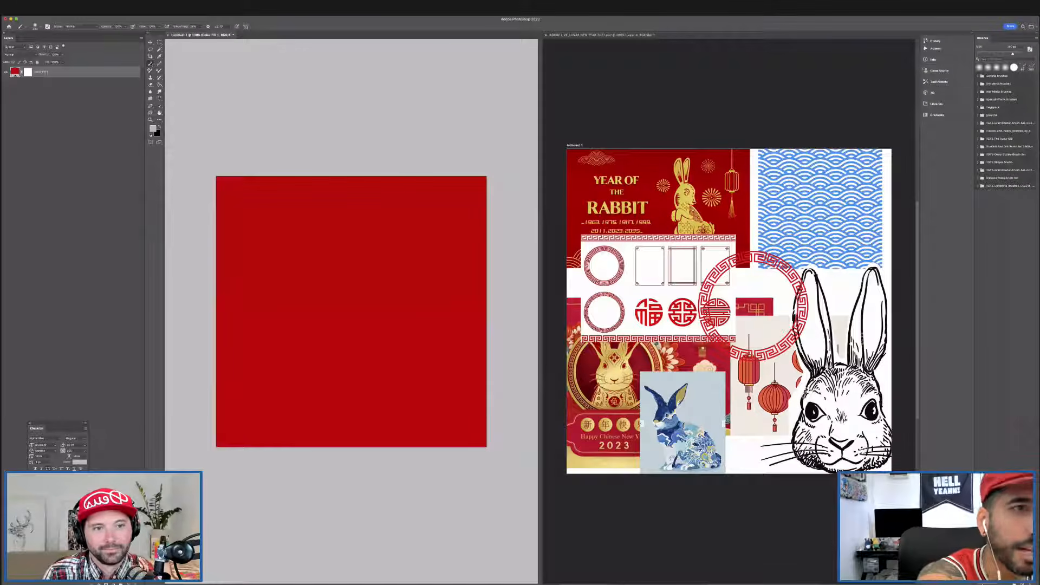
key(alt+shift+super+n)
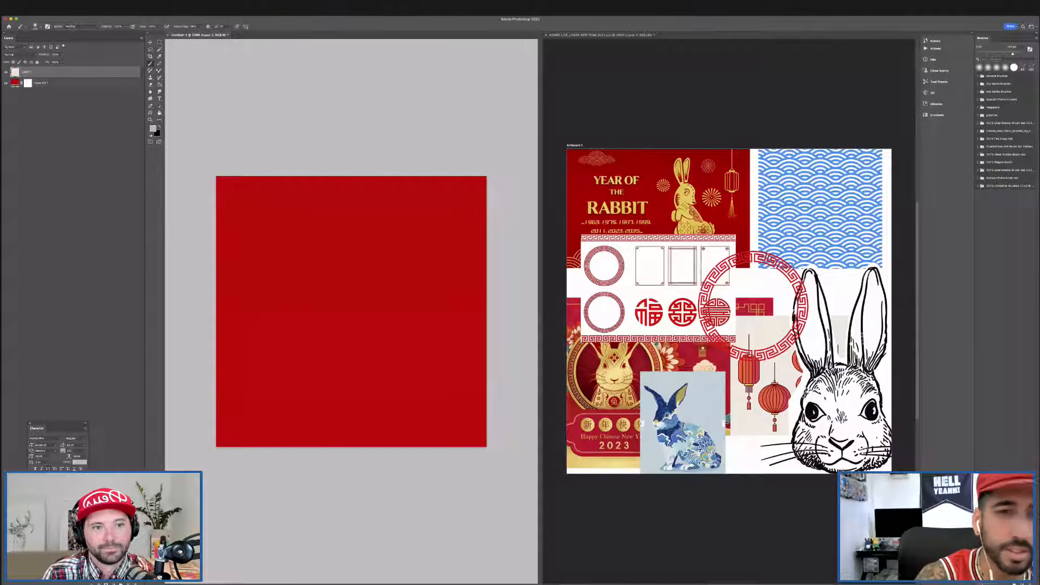
click(37, 26)
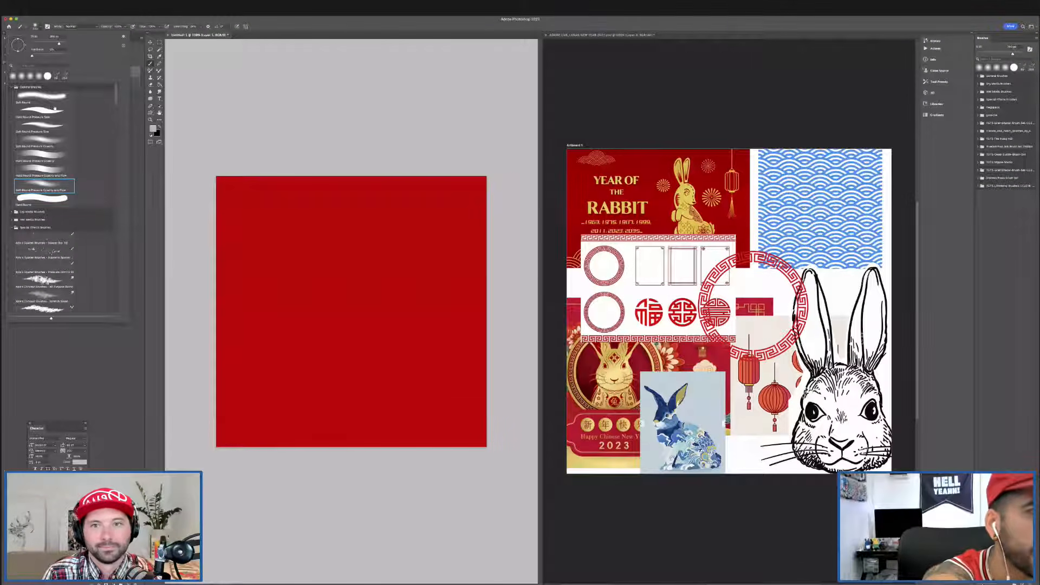
click(44, 112)
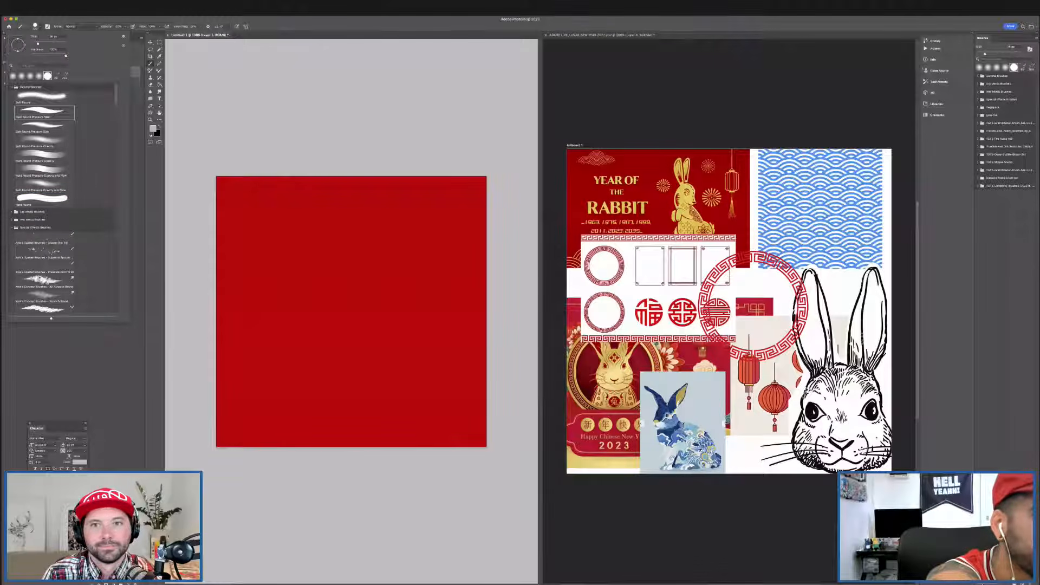
key(bracketleft)
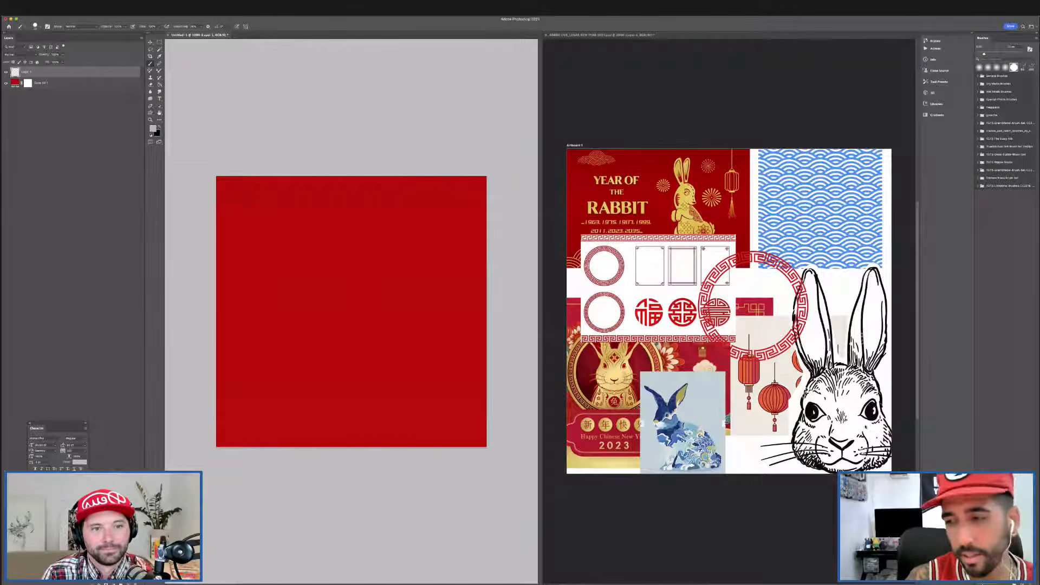
Sketch the rabbit head's construction circles and vertical center line at the canvas center, with rough eye and nose lines.
mouse_move(347, 250)
mouse_down()
mouse_move(320, 276)
mouse_move(386, 272)
mouse_move(389, 328)
mouse_move(311, 295)
mouse_move(317, 361)
mouse_up()
drag(349, 240, 348, 391)
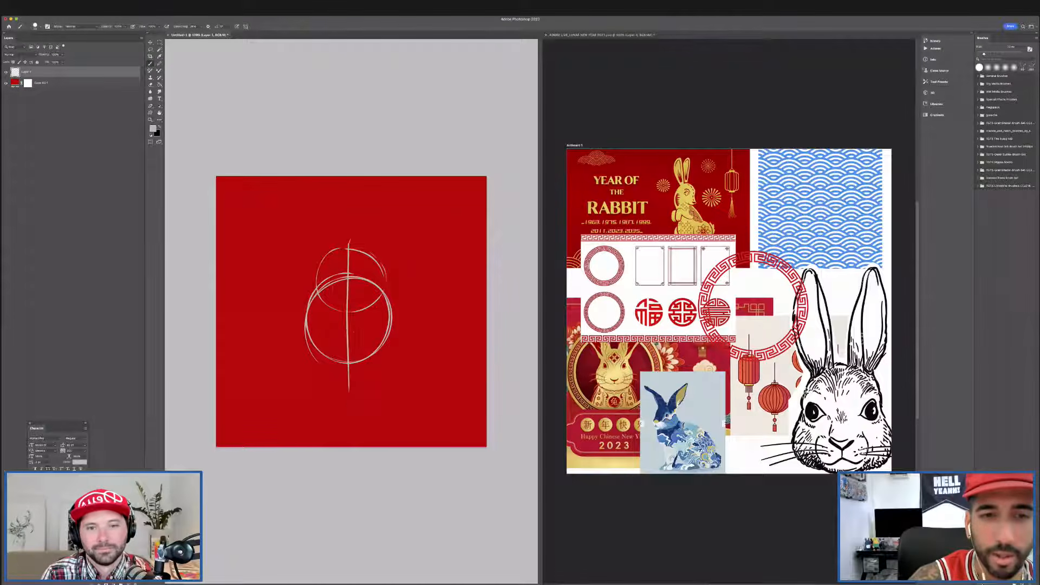
drag(317, 301, 338, 308)
drag(357, 308, 378, 304)
drag(336, 338, 356, 342)
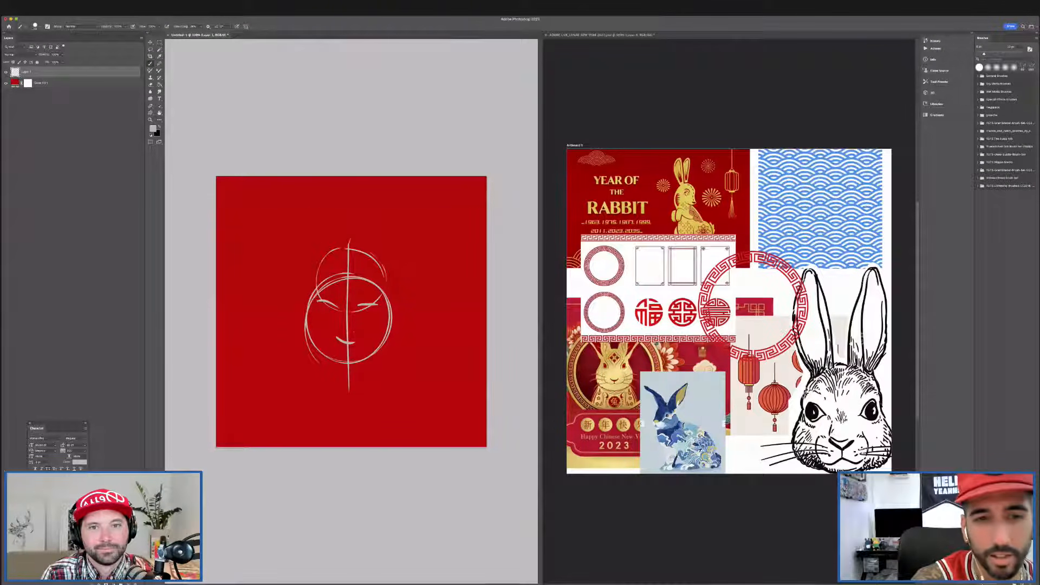
Sketch two pointed ears above the rabbit head, reinforce the head outline and detail one eye.
mouse_move(307, 263)
mouse_down()
mouse_move(324, 240)
mouse_move(369, 250)
mouse_move(379, 222)
mouse_move(391, 266)
mouse_up()
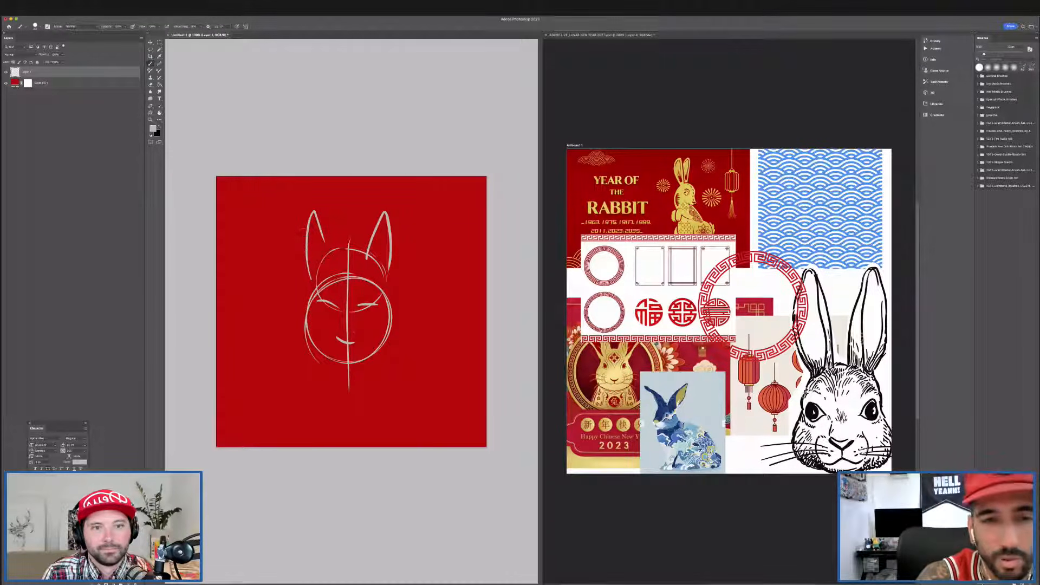
mouse_move(331, 251)
mouse_down()
mouse_move(316, 298)
mouse_move(313, 286)
mouse_move(324, 254)
mouse_move(314, 311)
mouse_move(327, 363)
mouse_up()
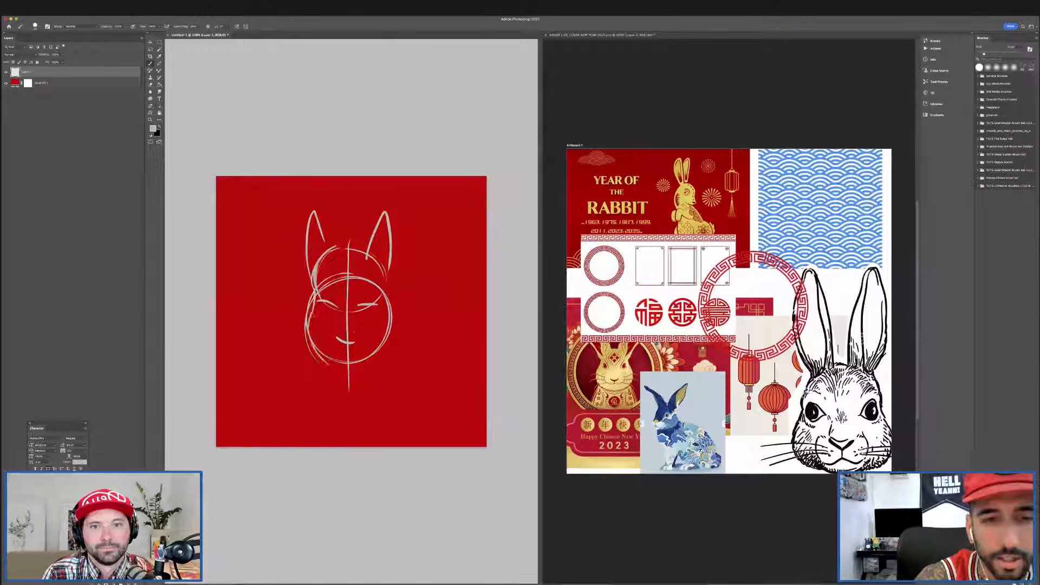
drag(309, 323, 352, 372)
mouse_move(324, 307)
mouse_down()
mouse_move(339, 309)
mouse_move(331, 288)
mouse_up()
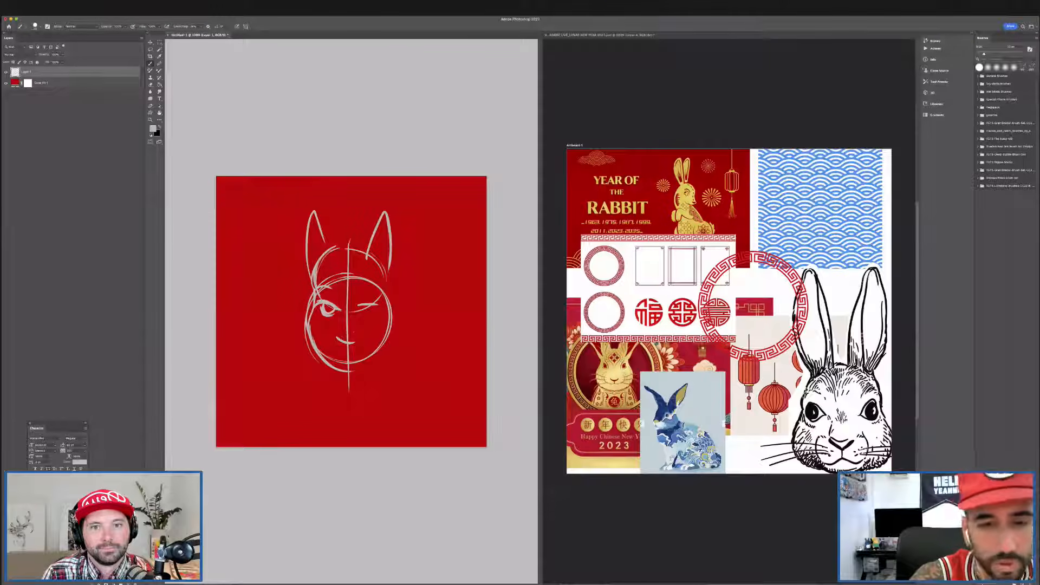
Sketch the rabbit's mouth, cheeks and chin, and delete the sketch layer.
mouse_move(347, 343)
mouse_down()
mouse_move(359, 335)
mouse_move(344, 353)
mouse_move(349, 346)
mouse_up()
drag(349, 347, 366, 354)
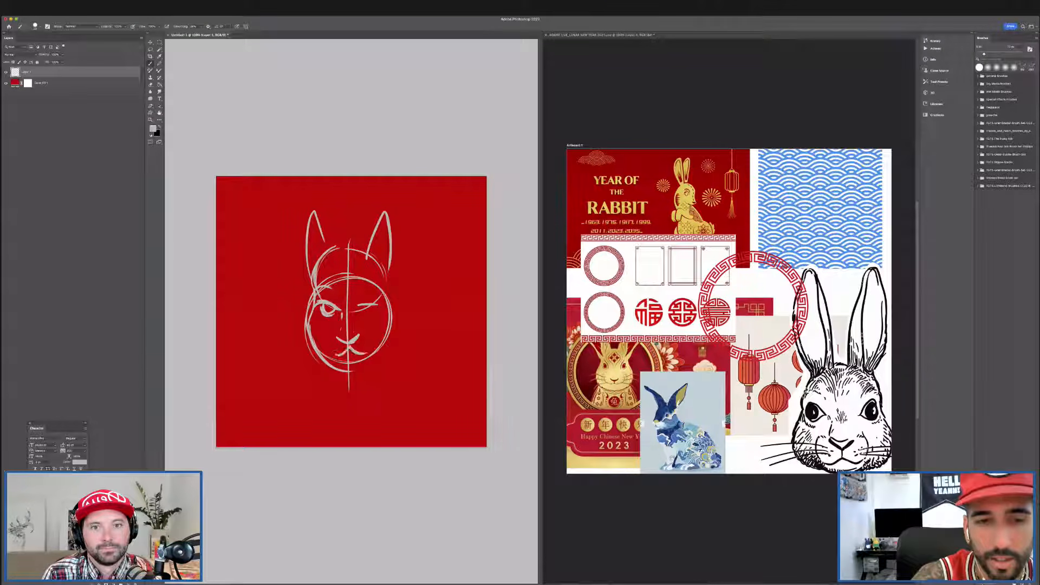
mouse_move(308, 331)
mouse_down()
mouse_move(336, 358)
mouse_move(318, 348)
mouse_move(390, 337)
mouse_move(379, 358)
mouse_up()
mouse_move(379, 357)
mouse_down()
mouse_move(397, 327)
mouse_move(391, 305)
mouse_up()
drag(336, 373, 367, 360)
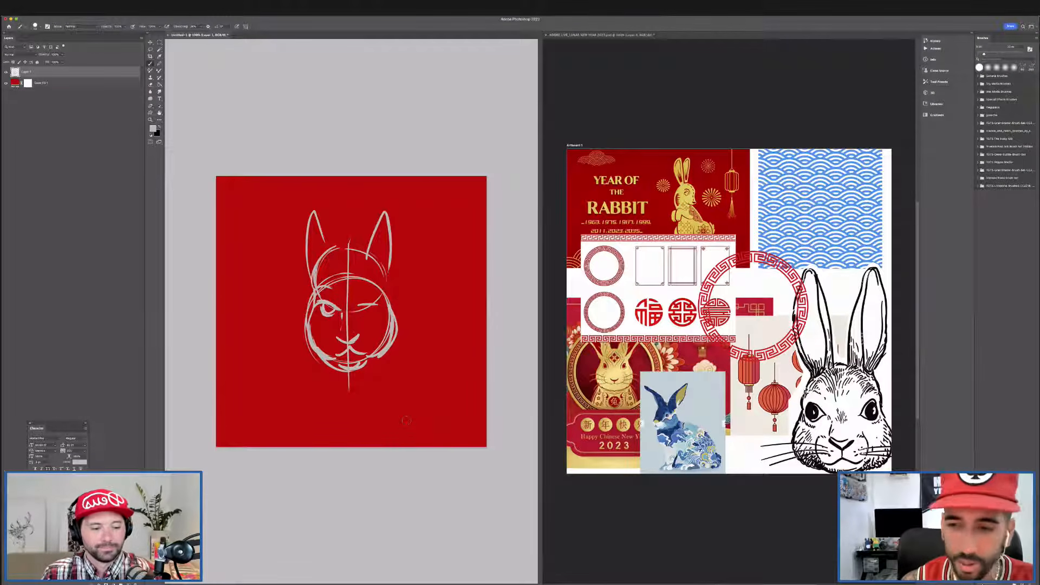
key(Delete)
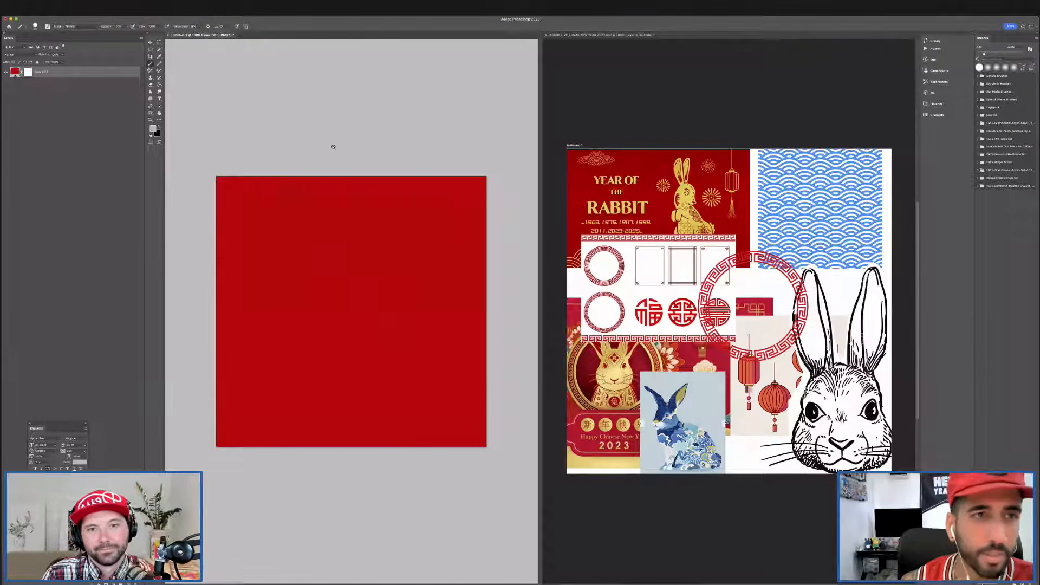
Turn on Vertical paint symmetry for the brush with its axis centered on the canvas.
click(246, 26)
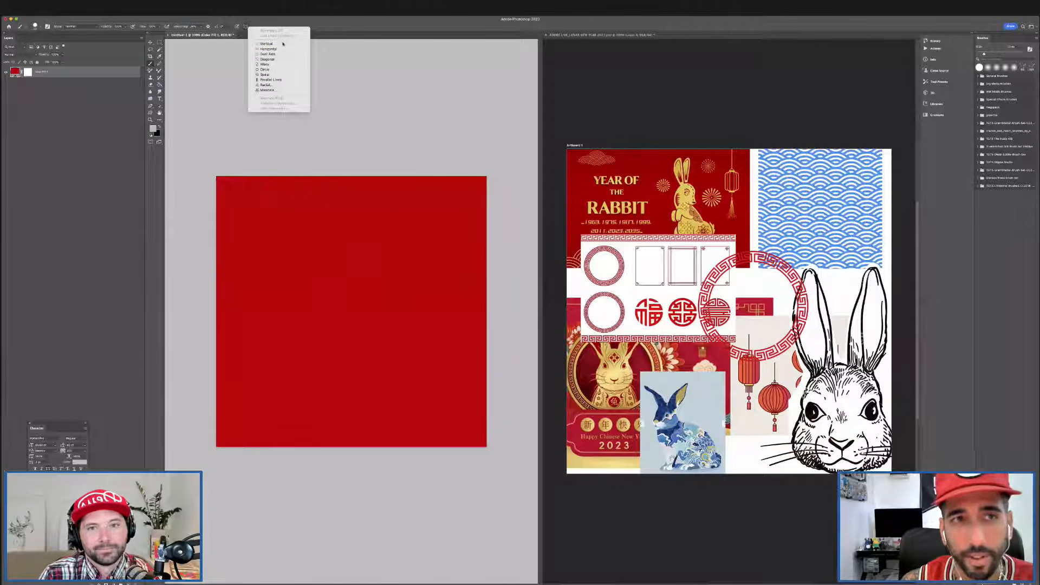
click(265, 35)
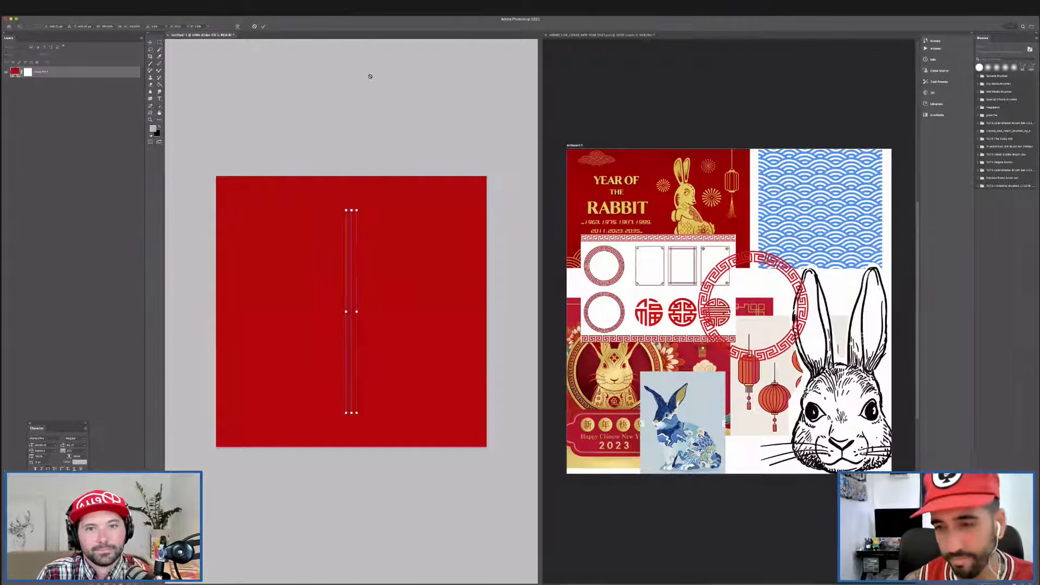
key(Return)
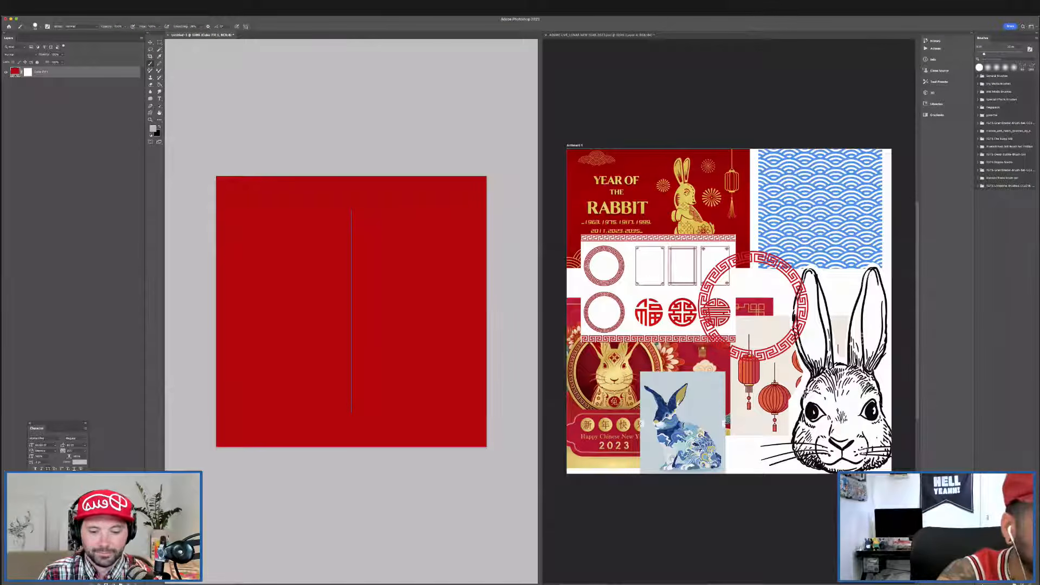
On a new layer, sketch the rabbit head's mirrored construction circles, eyes and nose around the symmetry axis.
key(alt+shift+super+n)
drag(374, 246, 377, 299)
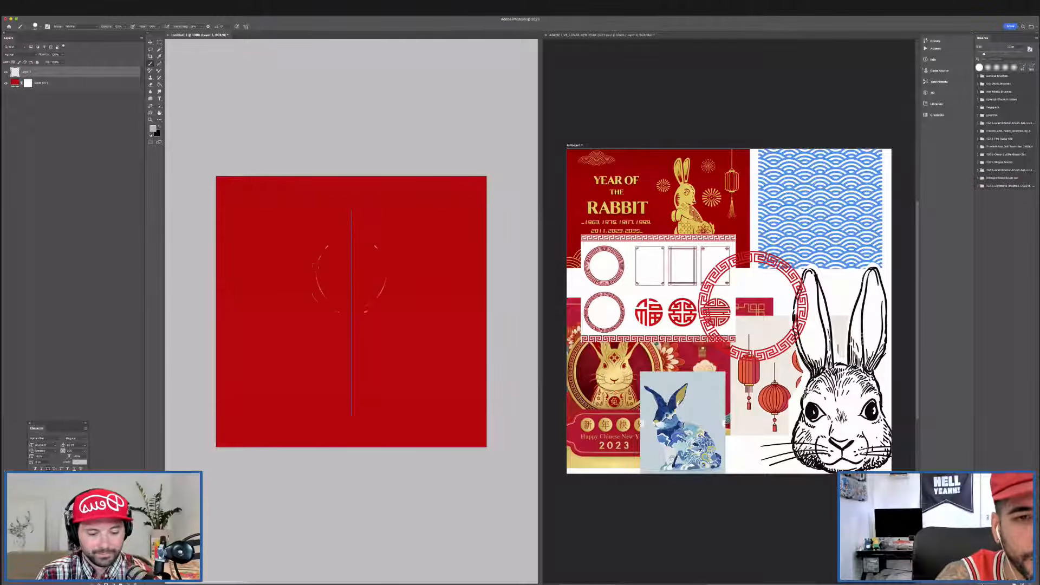
drag(391, 265, 385, 302)
mouse_move(361, 234)
mouse_down()
mouse_move(363, 313)
mouse_move(326, 307)
mouse_move(352, 319)
mouse_up()
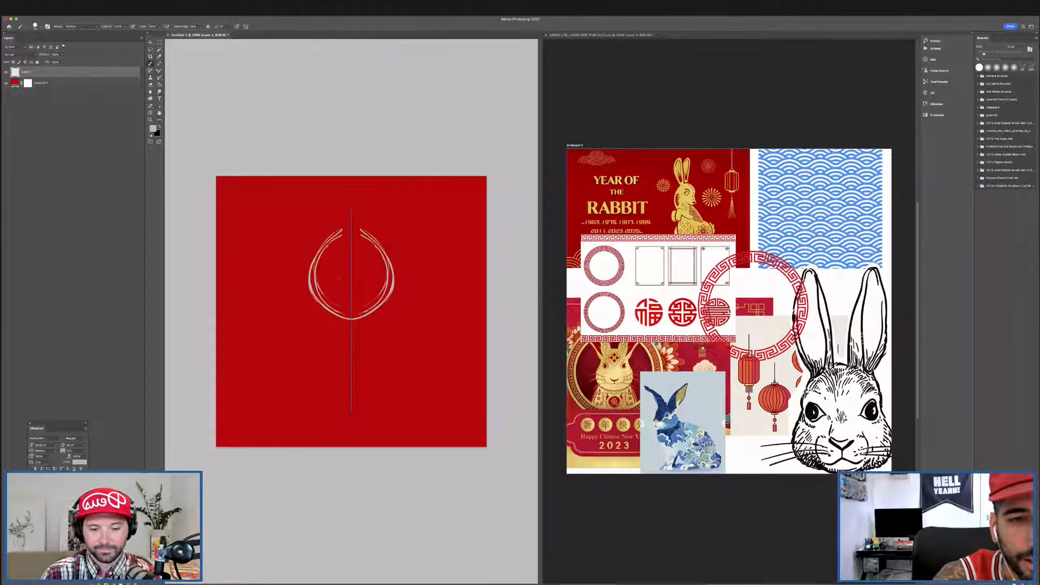
mouse_move(370, 276)
mouse_down()
mouse_move(351, 365)
mouse_move(334, 276)
mouse_move(334, 356)
mouse_move(351, 330)
mouse_move(332, 305)
mouse_up()
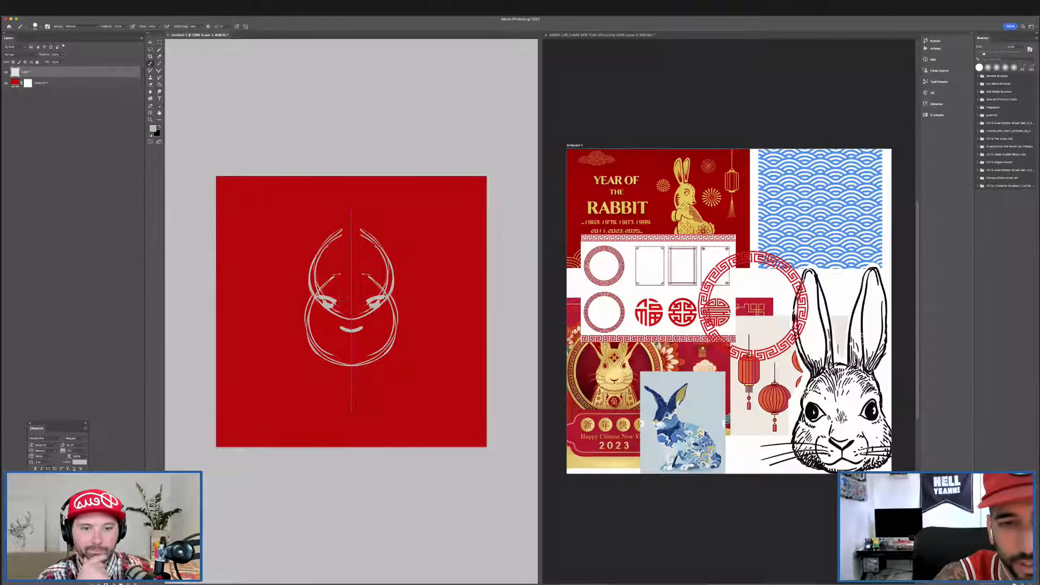
Add the mirrored mouth, cheek contours, ears and top of the head to the rabbit sketch.
mouse_move(328, 347)
mouse_down()
mouse_move(350, 336)
mouse_move(332, 350)
mouse_up()
mouse_move(316, 303)
mouse_down()
mouse_move(312, 347)
mouse_move(351, 362)
mouse_up()
mouse_move(315, 279)
mouse_down()
mouse_move(314, 299)
mouse_move(343, 244)
mouse_move(306, 258)
mouse_move(293, 216)
mouse_move(323, 233)
mouse_up()
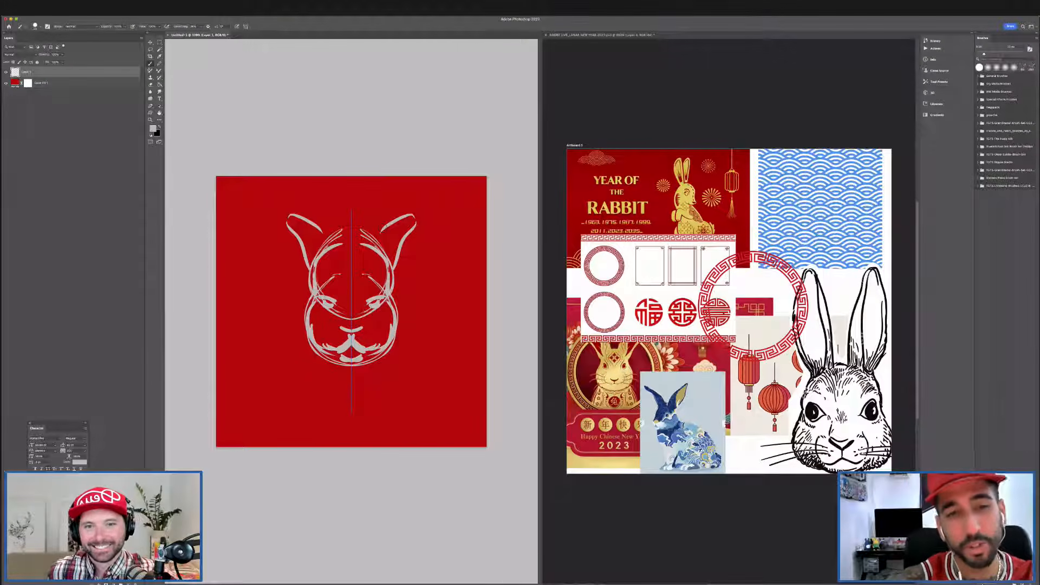
drag(326, 244, 362, 234)
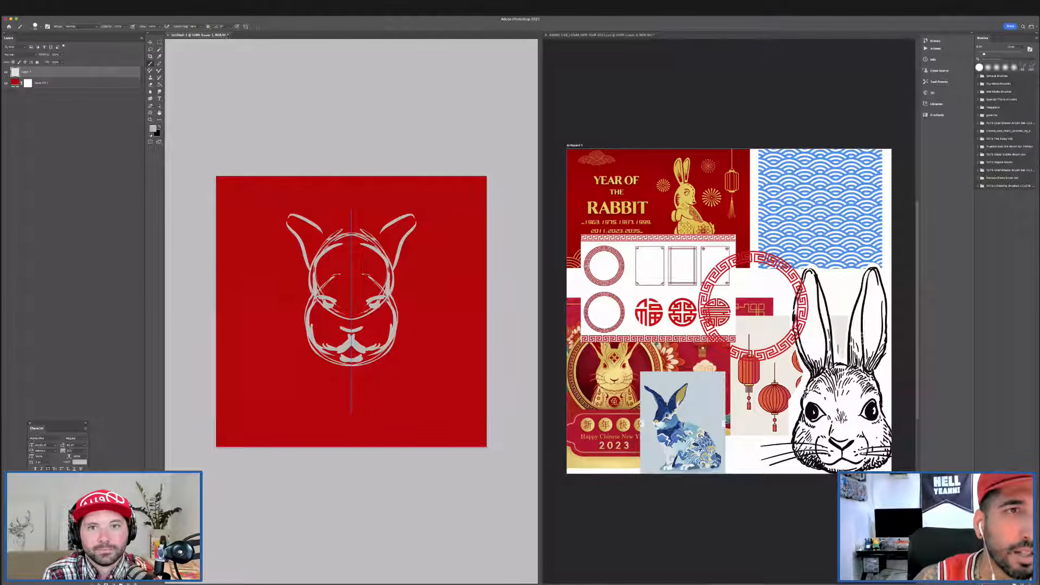
Switch the brush to Mandala symmetry with a raised segment count and keep its axes centered on the canvas.
click(246, 27)
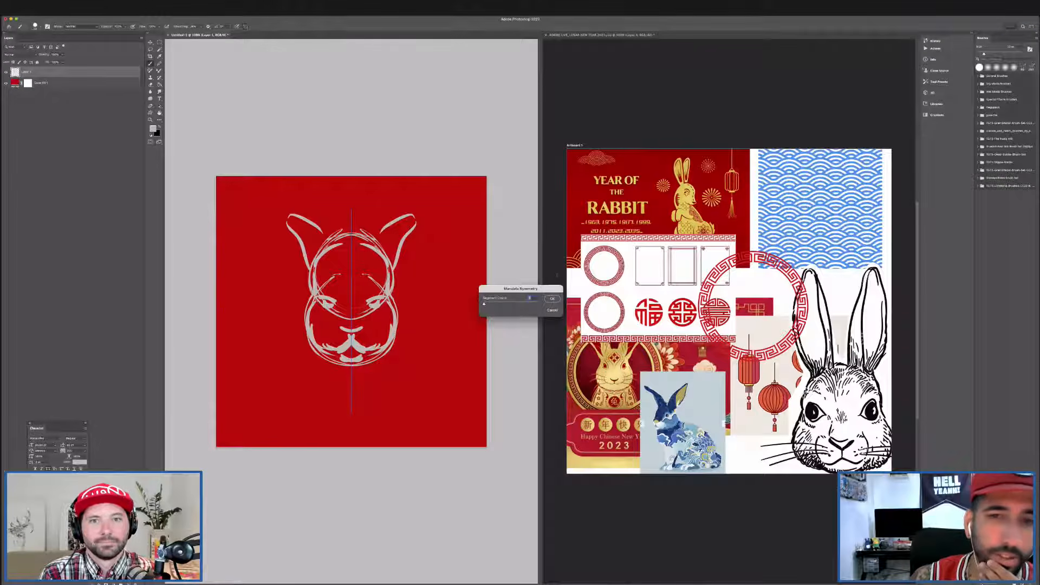
drag(484, 304, 492, 304)
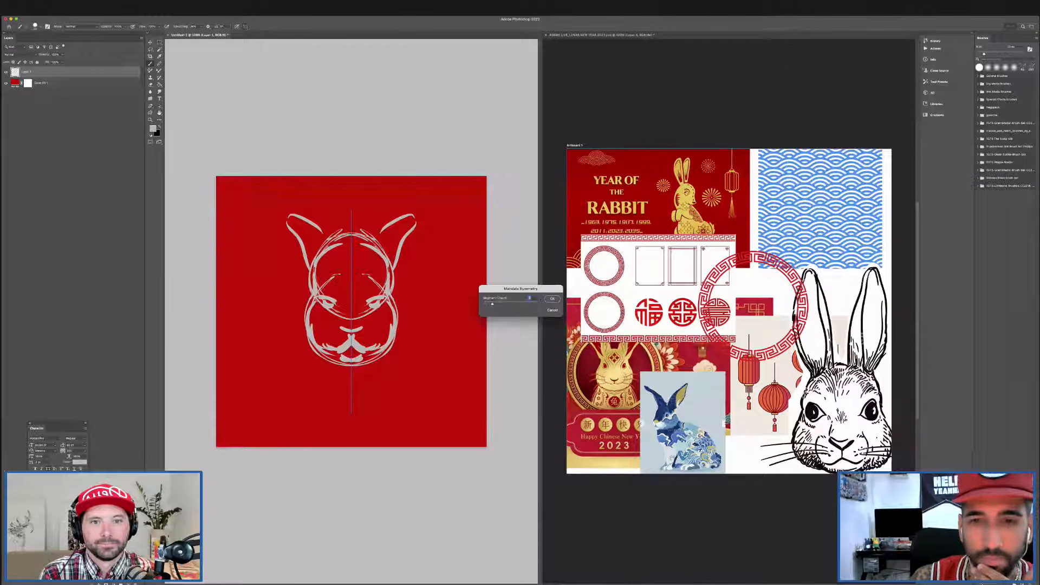
click(552, 299)
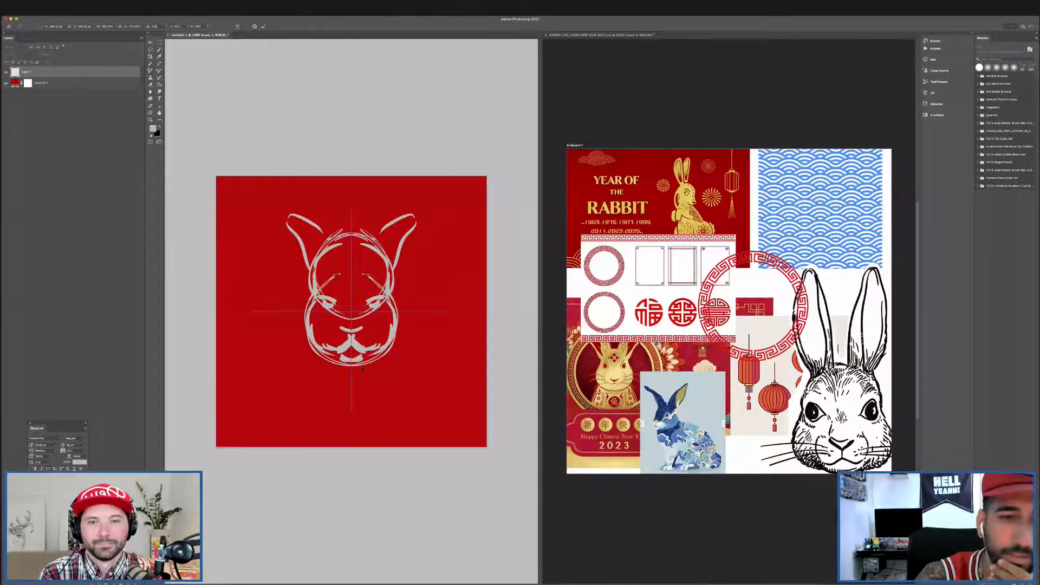
key(Return)
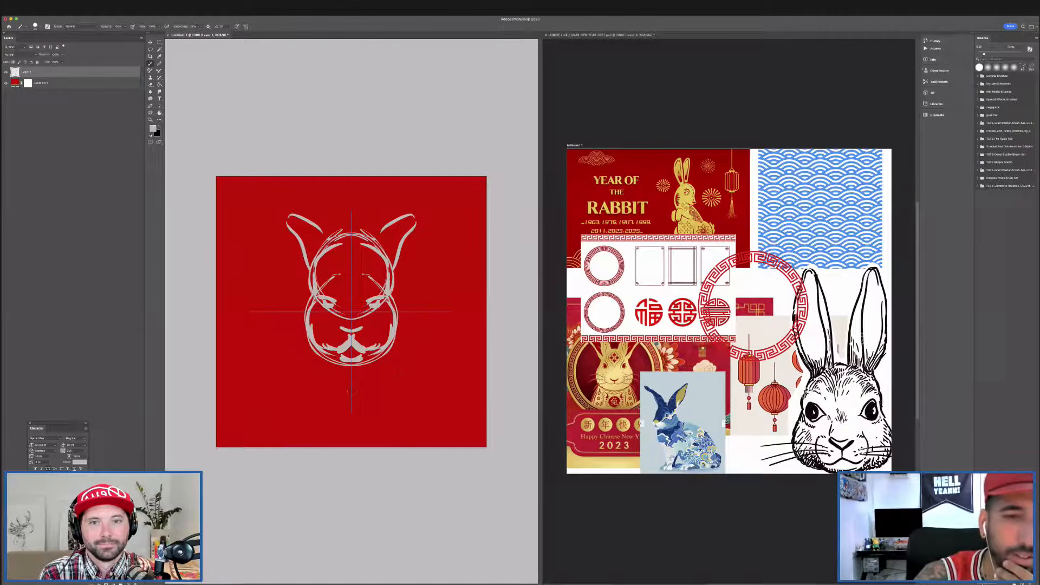
Paint curved mandala strokes around the rabbit sketch and delete the sketch layer.
mouse_move(351, 391)
mouse_down()
mouse_move(380, 370)
mouse_move(406, 375)
mouse_move(387, 316)
mouse_move(402, 330)
mouse_move(403, 381)
mouse_move(423, 395)
mouse_up()
drag(423, 395, 430, 330)
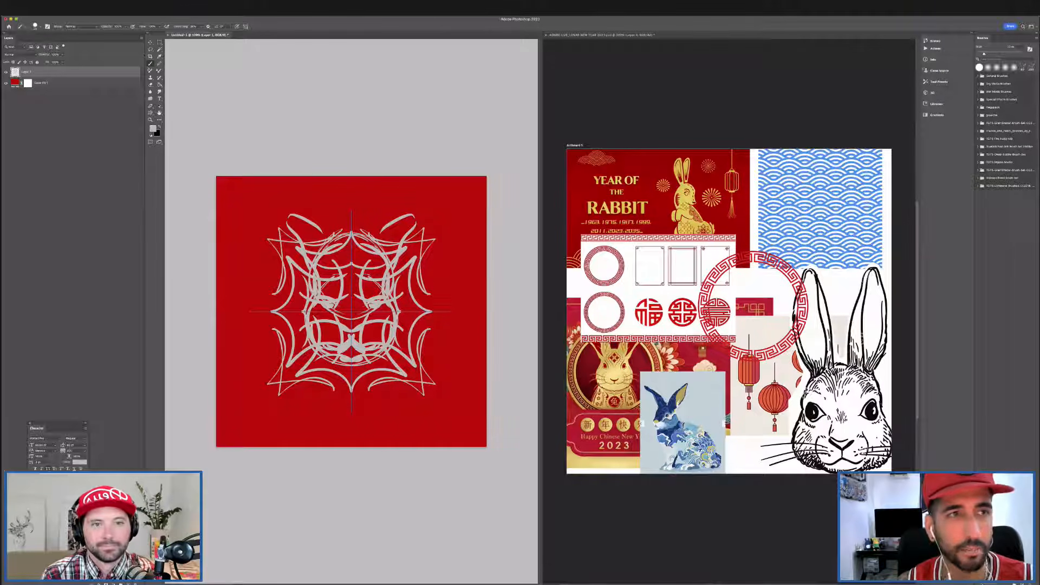
key(v)
key(BackSpace)
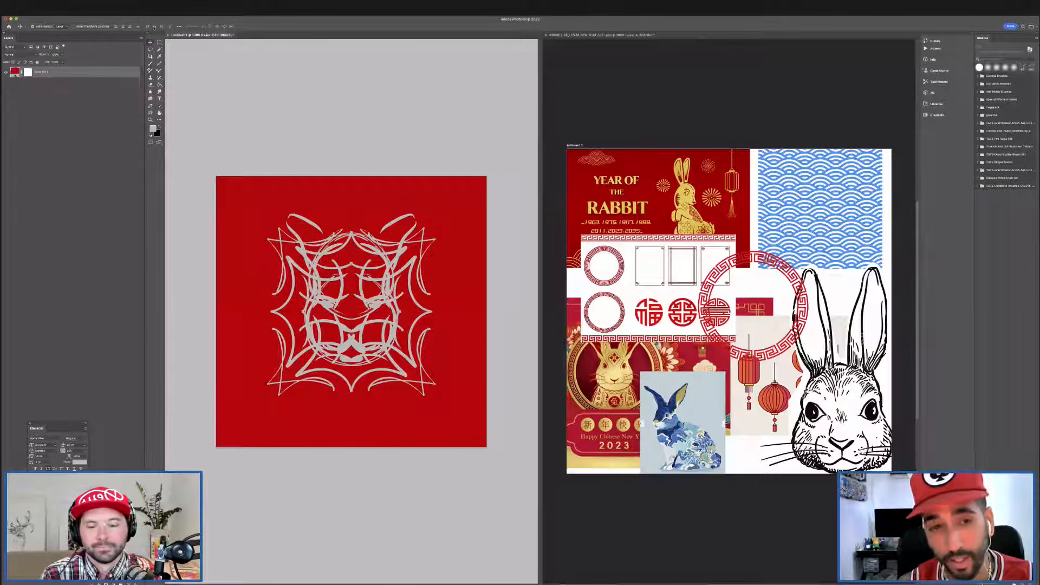
Copy the black-and-white rabbit head illustration from the reference artboard onto the red canvas with the Move tool.
key(ctrl+Tab)
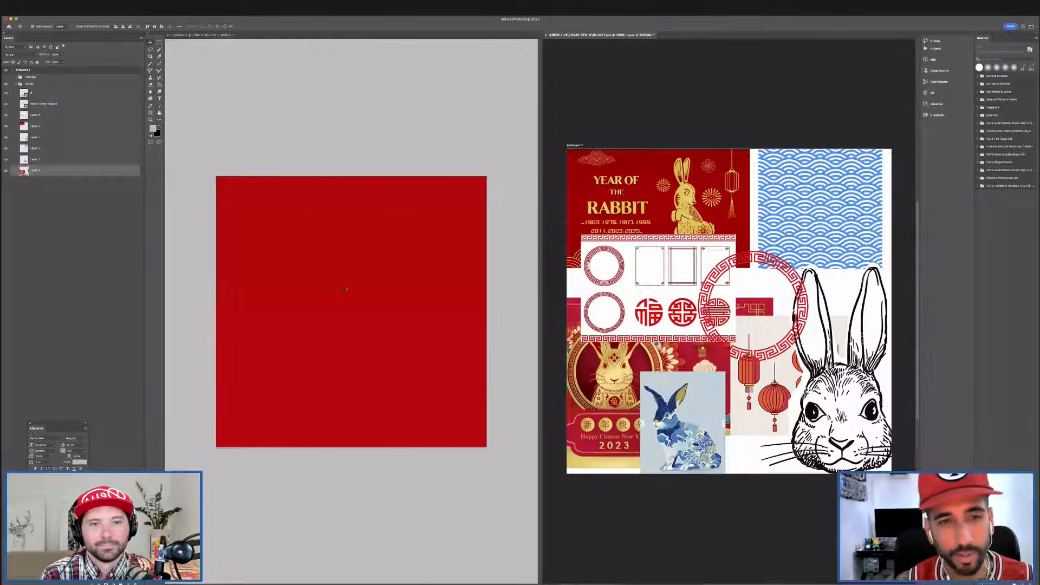
drag(870, 413, 346, 289)
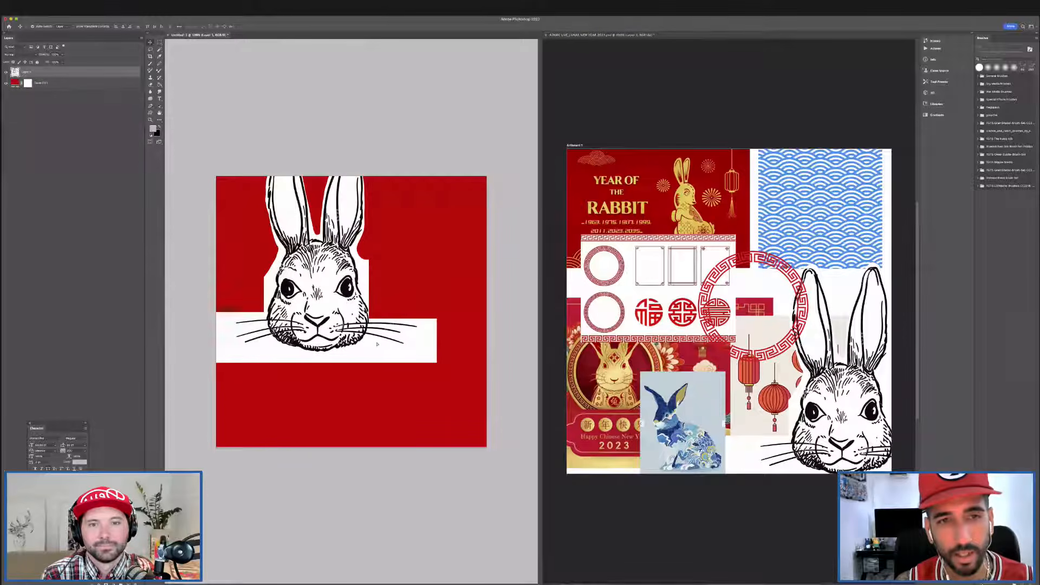
Center the rabbit head on the red canvas and place a copy of the reference artboard's large Greek-key ring over it.
drag(380, 336, 412, 378)
click(786, 350)
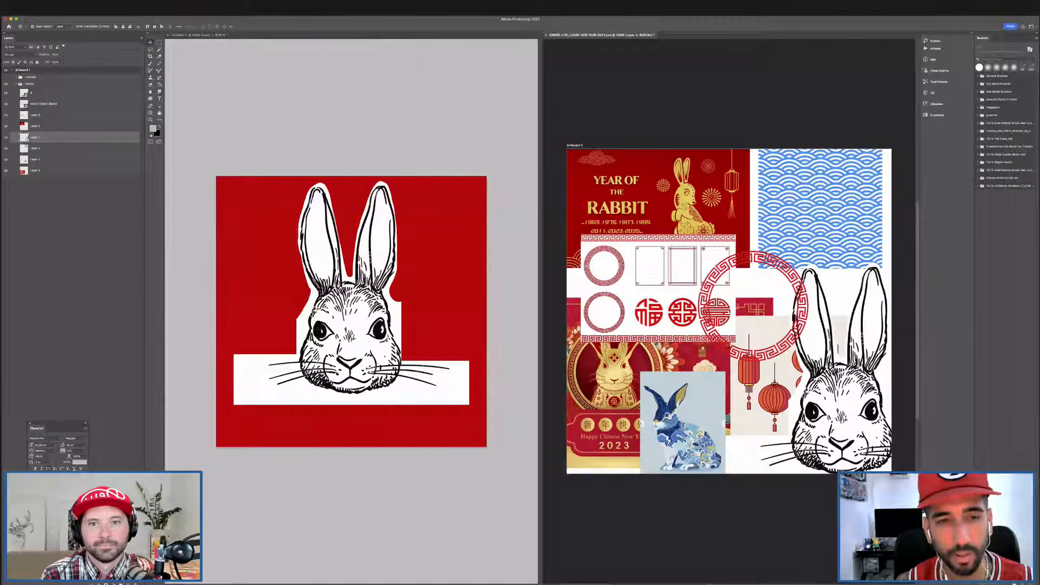
drag(753, 306, 418, 351)
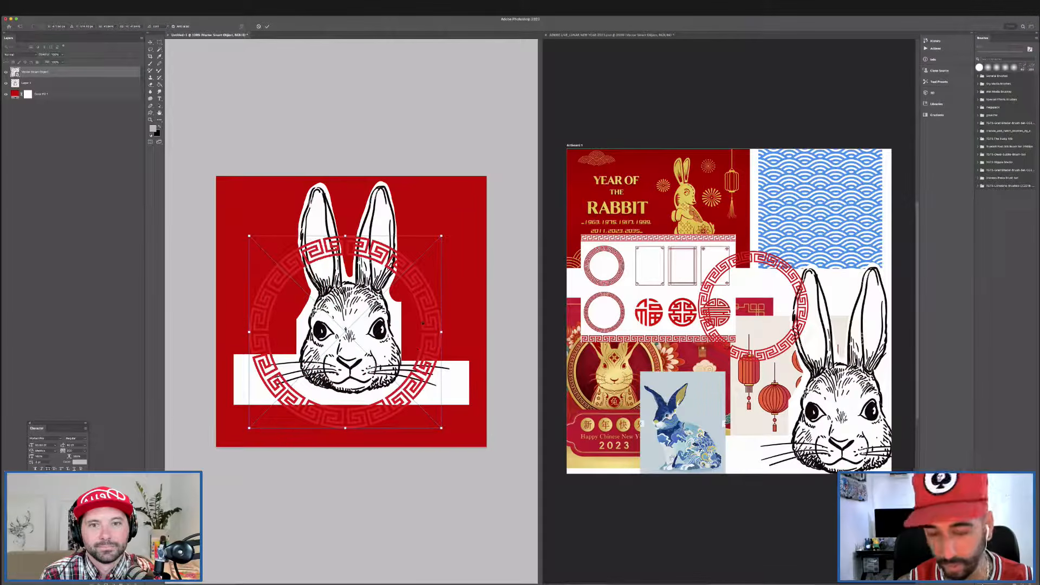
key(Return)
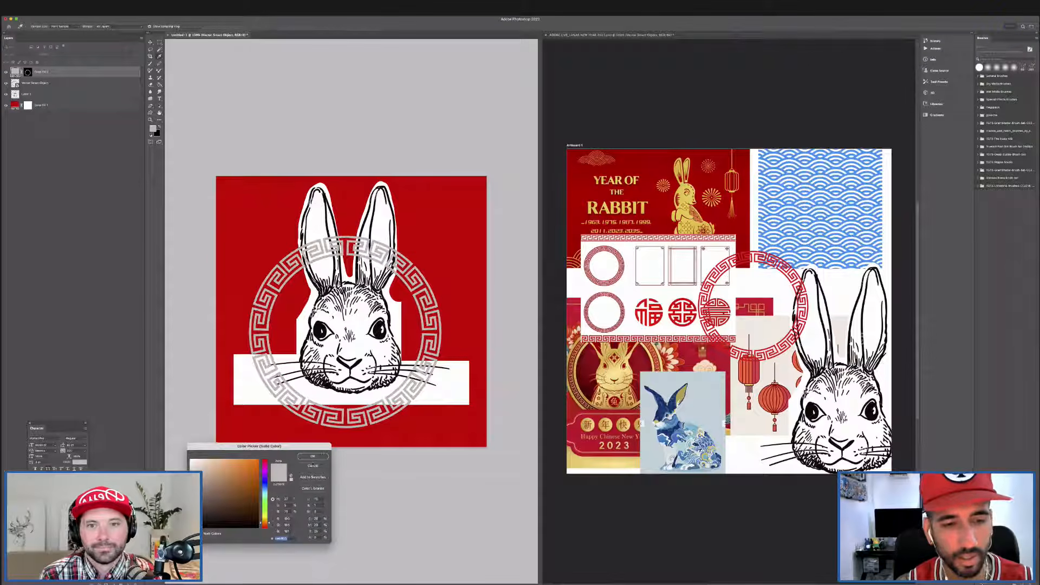
Recolor the Greek-key ring with a light gray solid color fill and remove the original red ring layer.
click(313, 456)
click(57, 84)
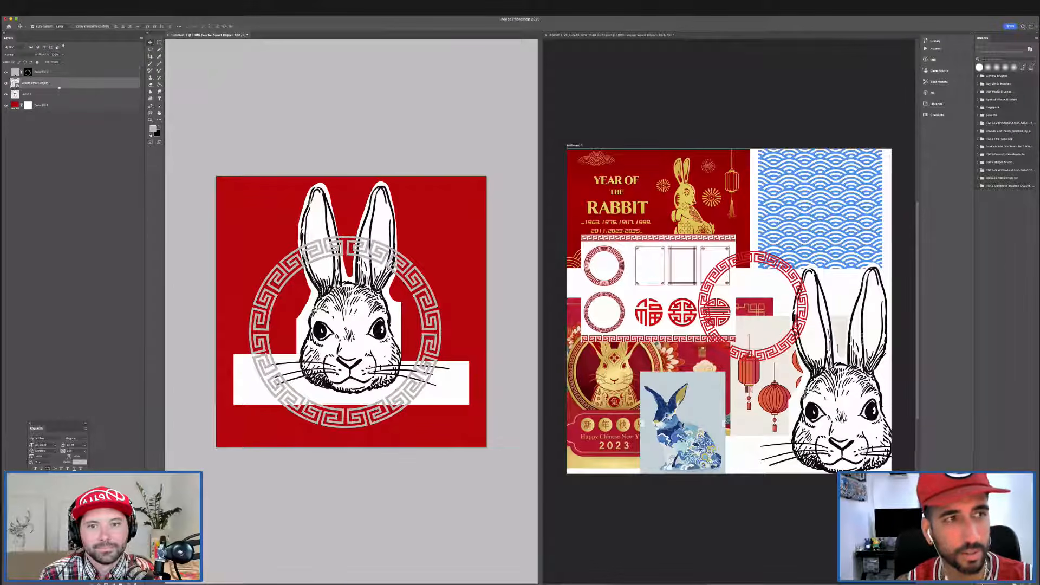
key(ctrl+e)
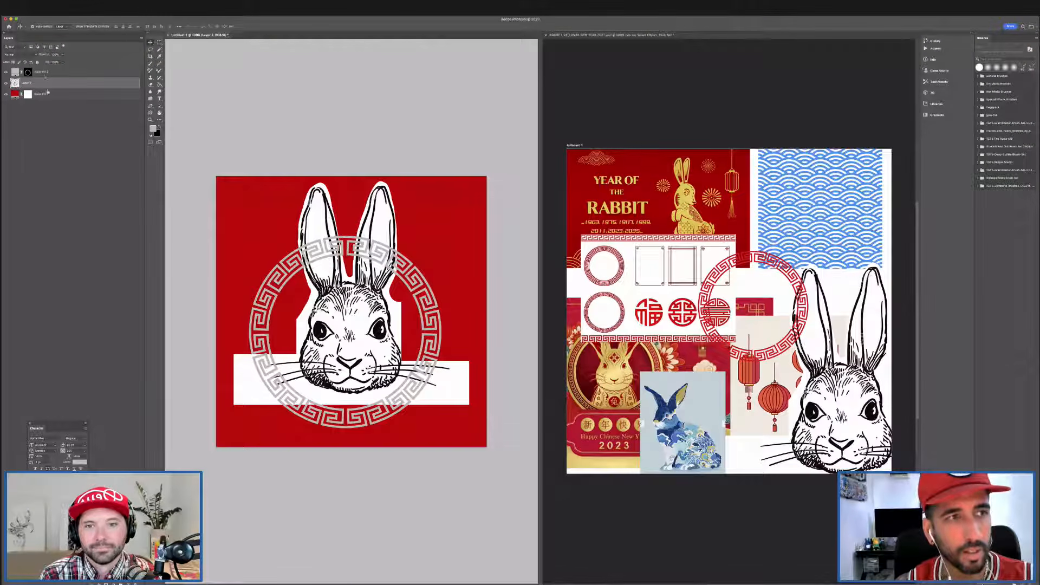
Remove the white areas from the rabbit head layer with the Magic Wand, leaving only the black line art.
key(w)
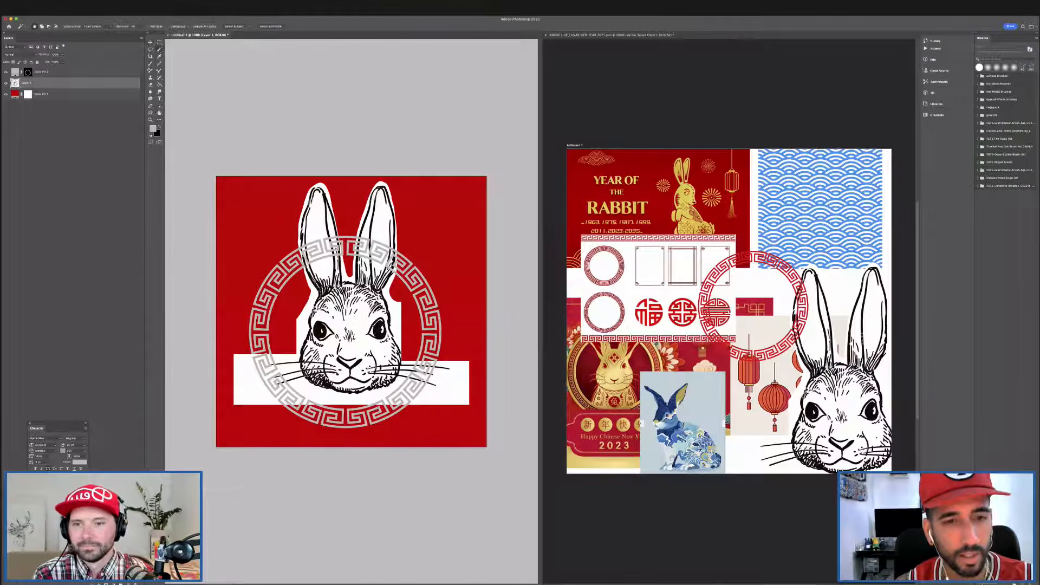
click(397, 333)
key(Delete)
key(ctrl+d)
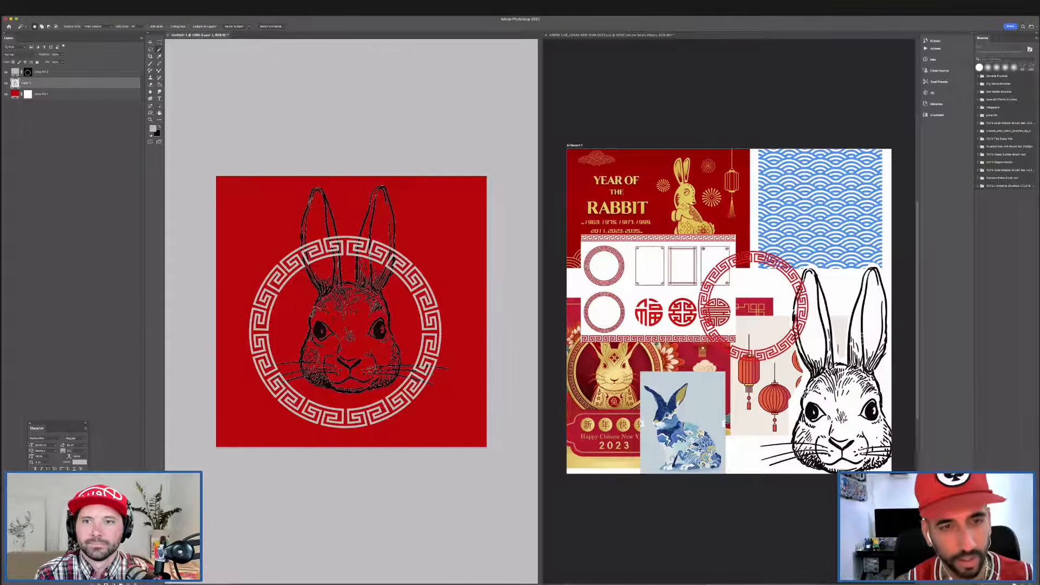
Bring the rabbit line art in front of the Greek-key ring and shift it slightly left to center it in the ring.
key(v)
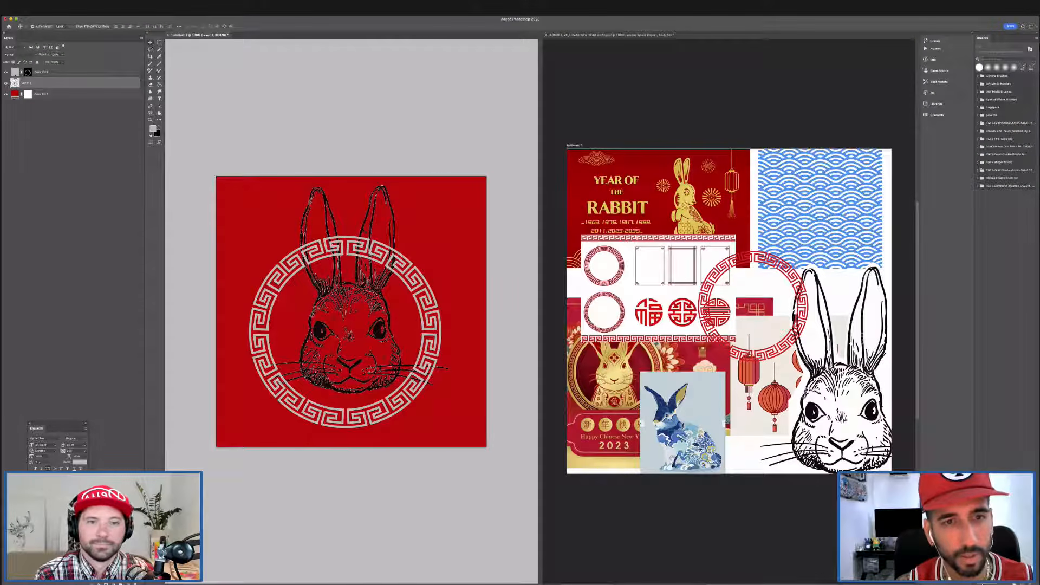
key(ctrl+bracketright)
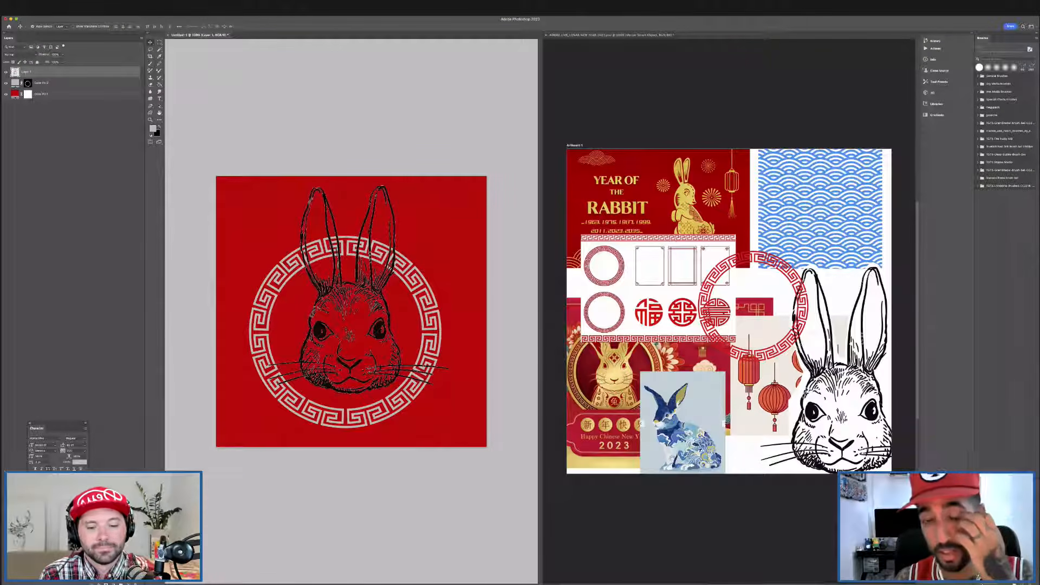
drag(374, 209, 374, 208)
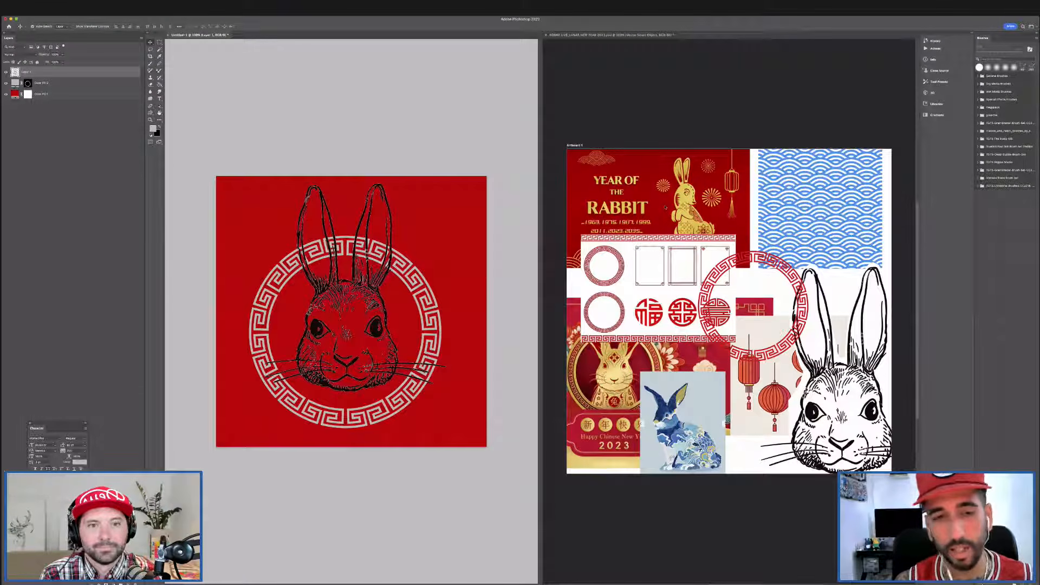
Copy the blue wave pattern from the reference artboard and scale it to cover the lower half of the ring.
click(850, 227)
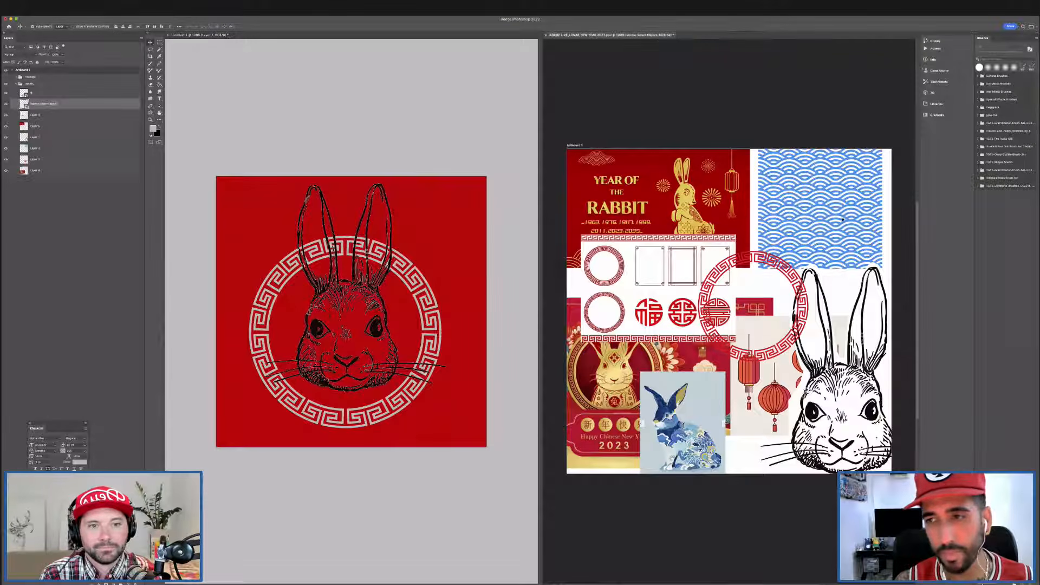
drag(853, 208, 355, 362)
key(super+t)
drag(385, 394, 444, 388)
key(Return)
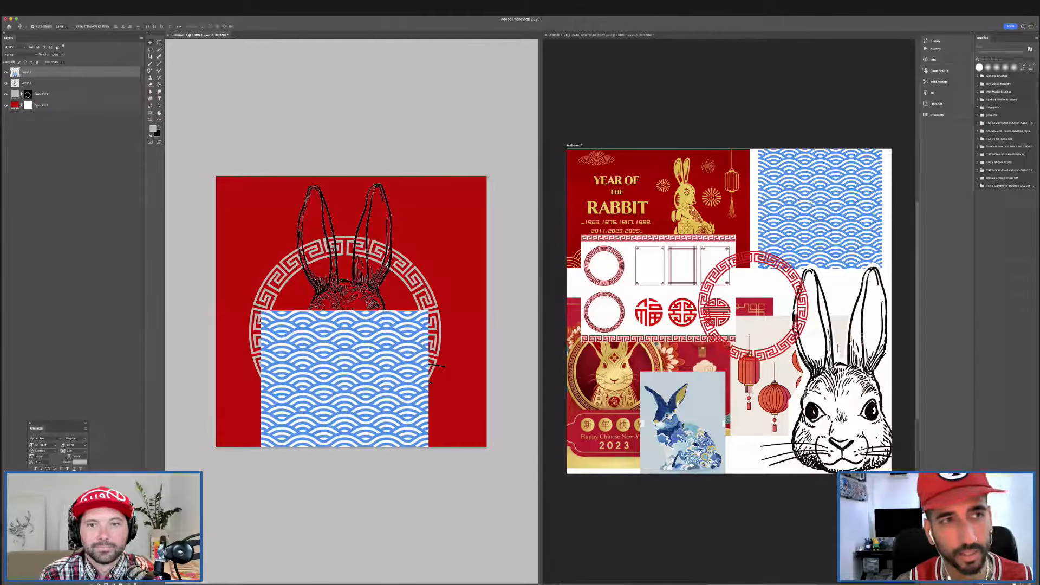
Mask the wave pattern to a circle that fits the ring and place its layer directly above the red background.
click(159, 43)
click(183, 48)
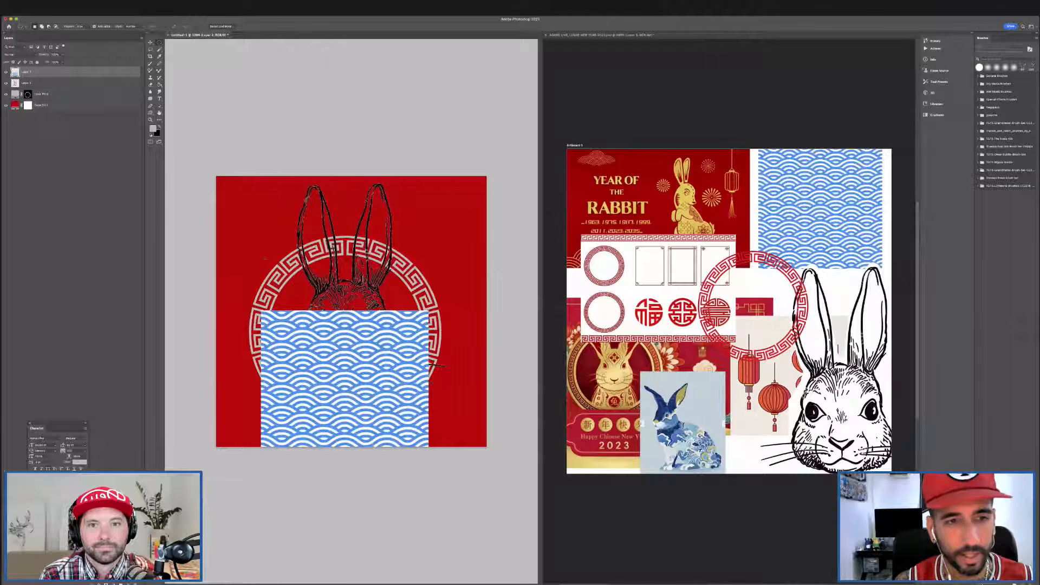
drag(353, 332, 456, 421)
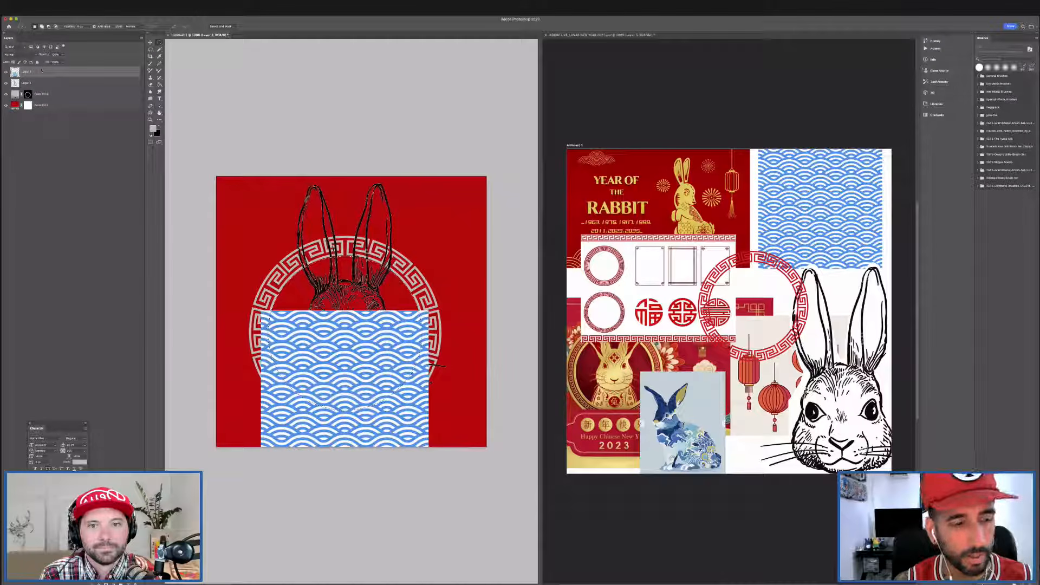
click(106, 584)
key(super+shift+bracketleft)
key(super+bracketright)
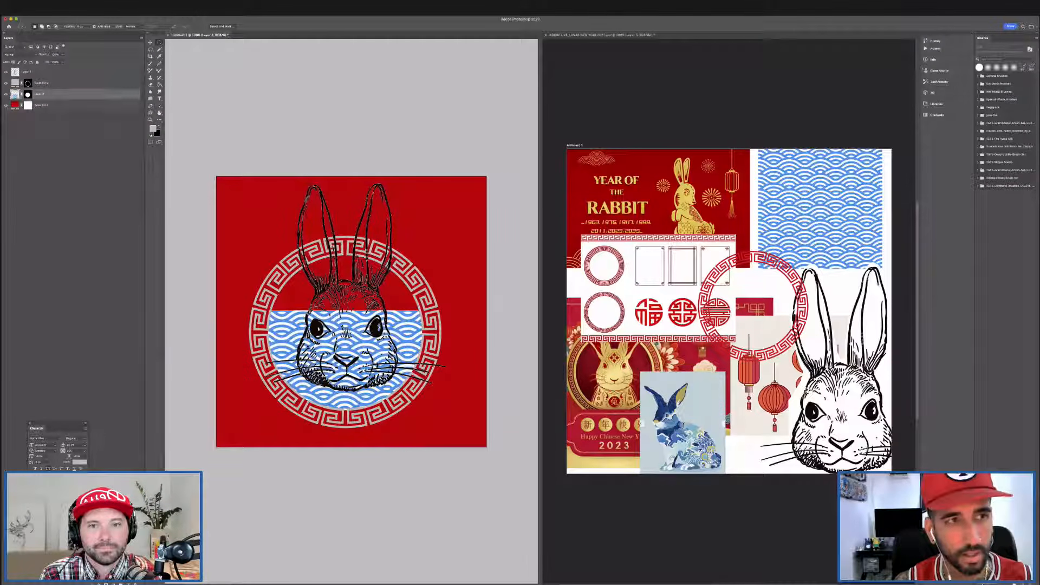
Enlarge the Eraser's hard round brush and try a stroke on the waves around the rabbit's left-hand eye.
key(b)
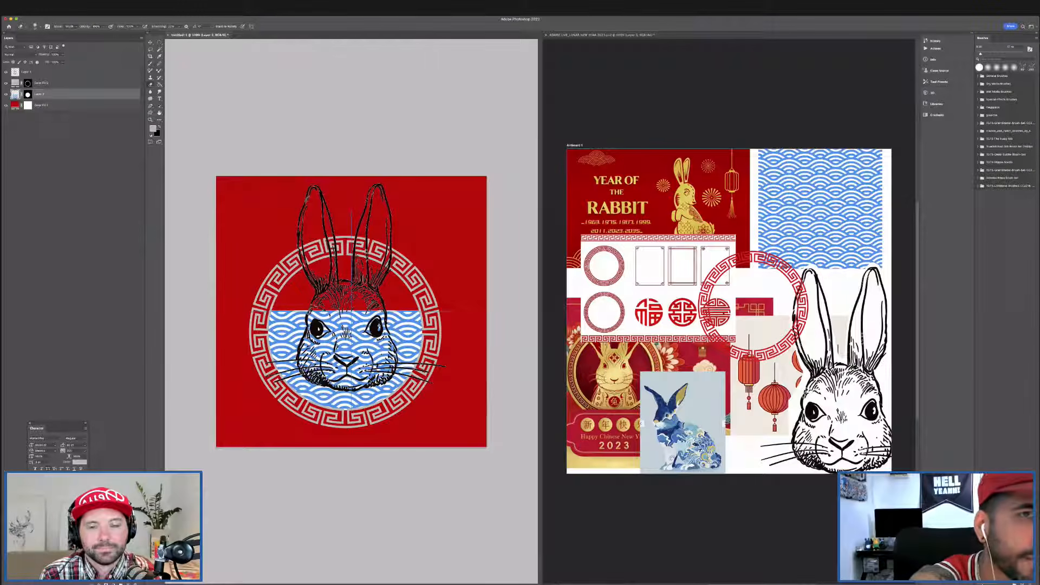
click(251, 26)
click(267, 29)
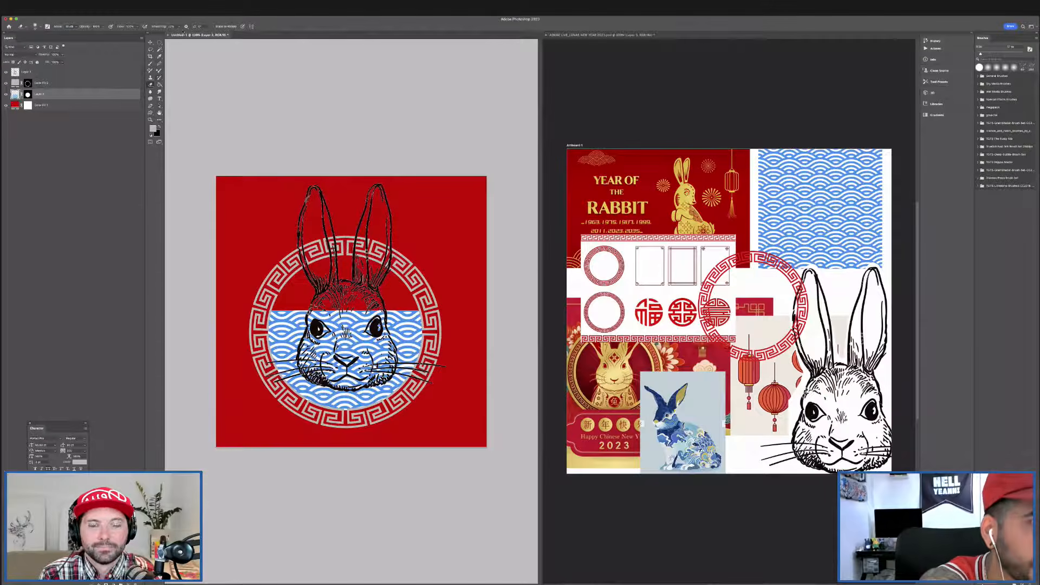
click(36, 26)
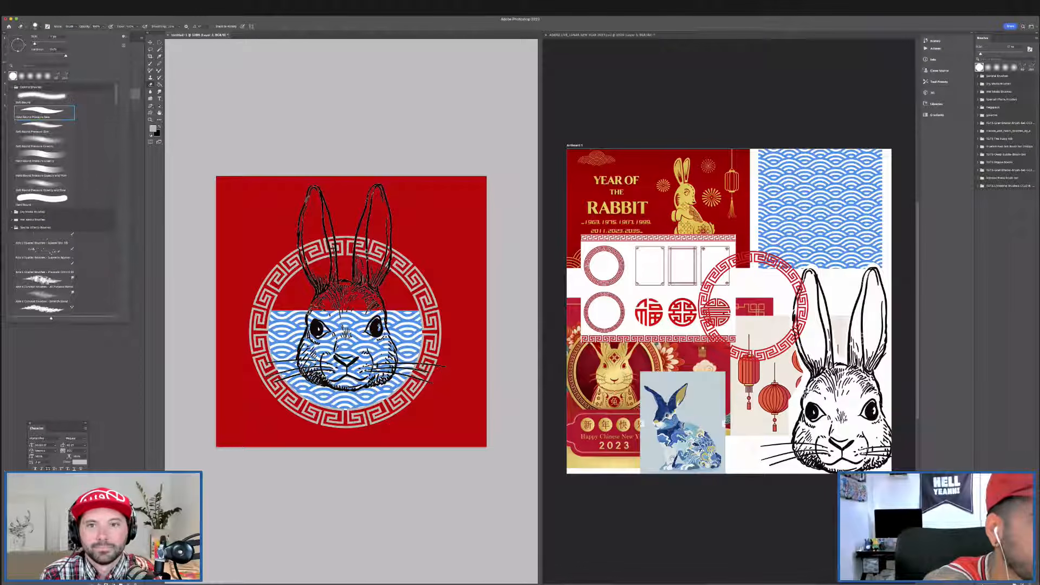
drag(35, 44, 50, 44)
key(Return)
drag(308, 314, 313, 337)
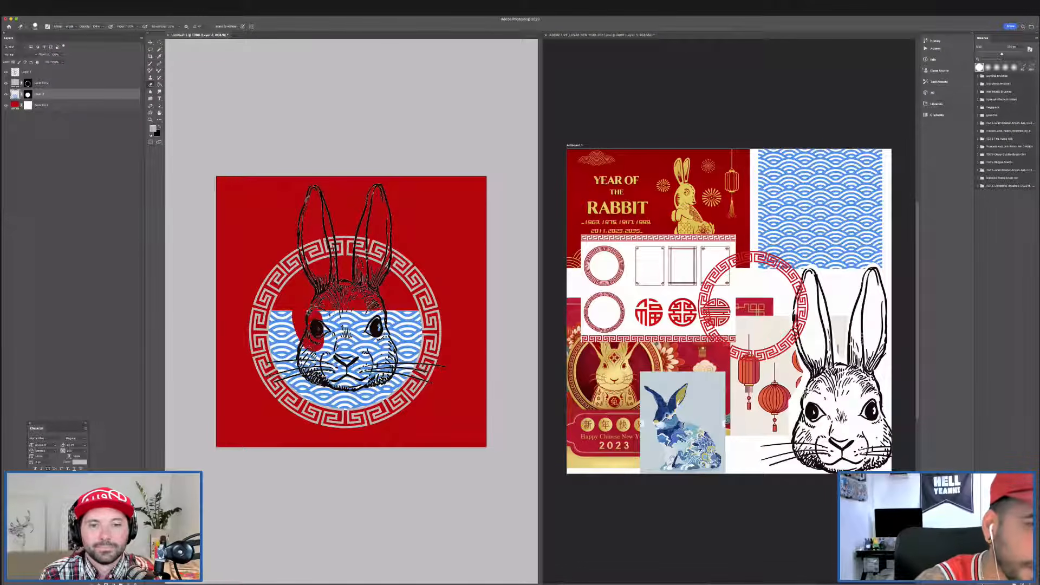
key(ctrl+z)
Turn on Vertical paint symmetry for the Eraser and align its axis with the middle of the rabbit's face.
click(252, 26)
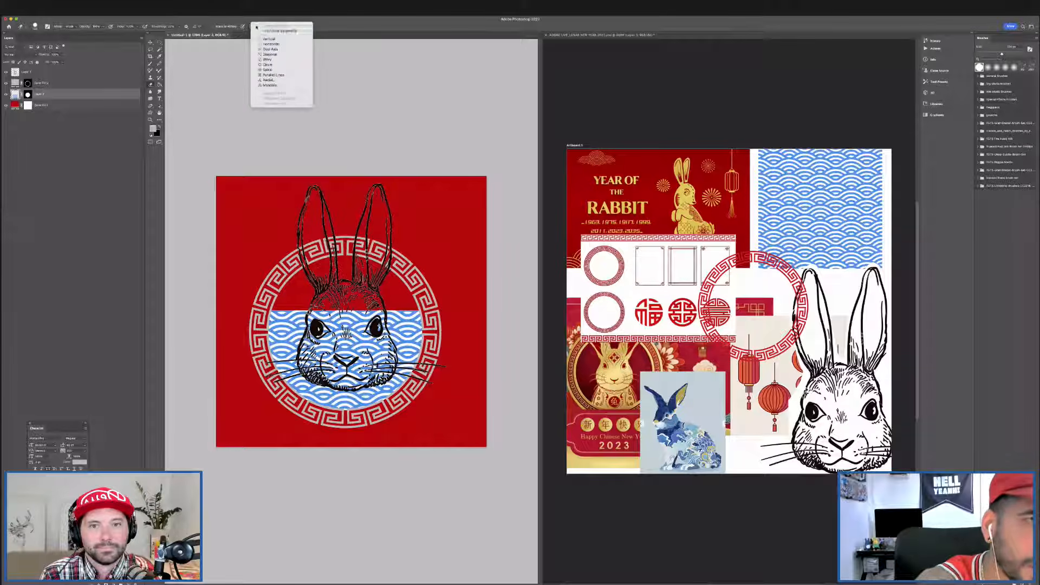
click(269, 39)
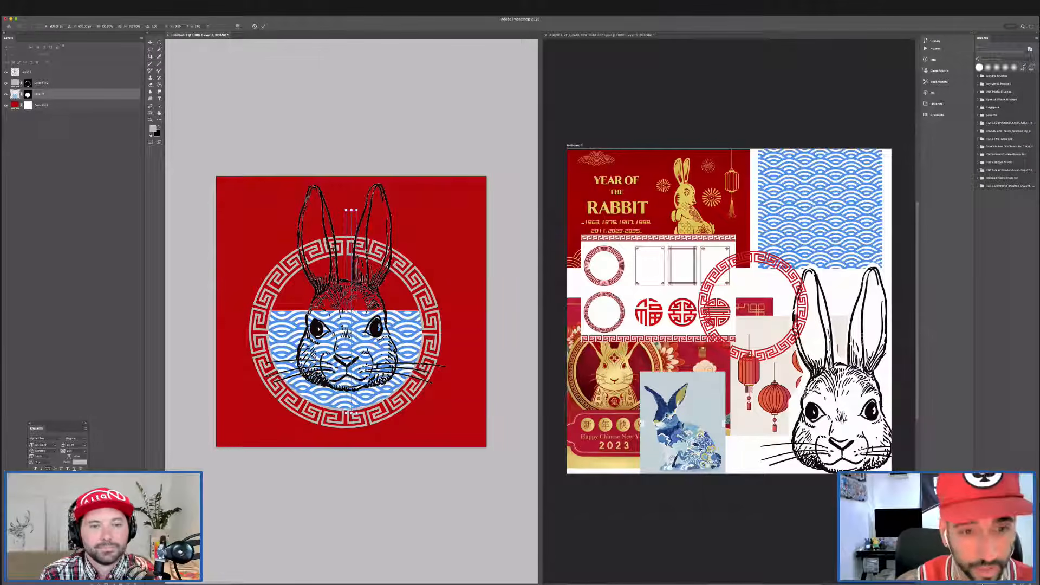
key(shift+Left)
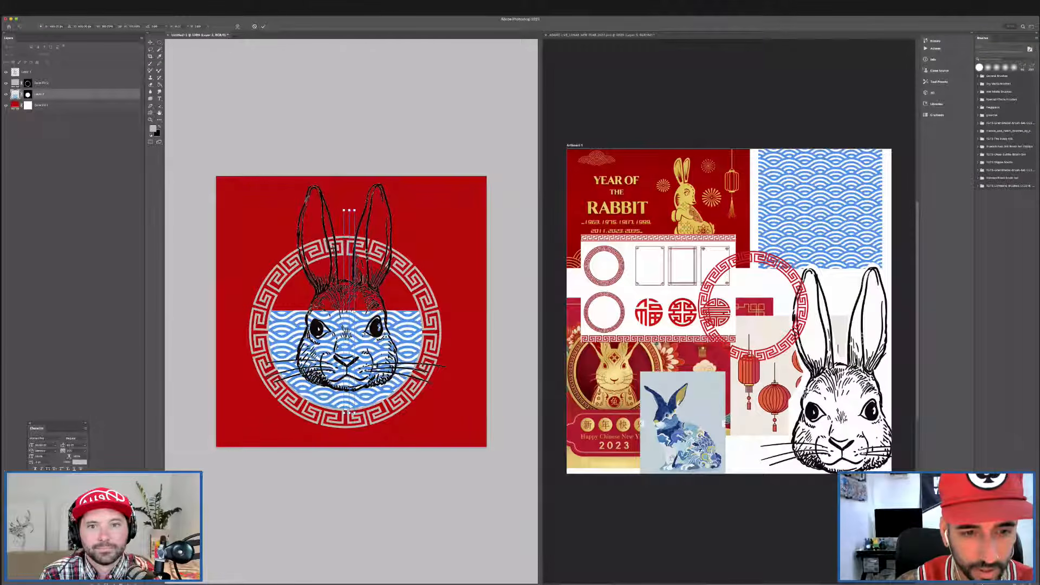
key(shift+Left)
key(Return)
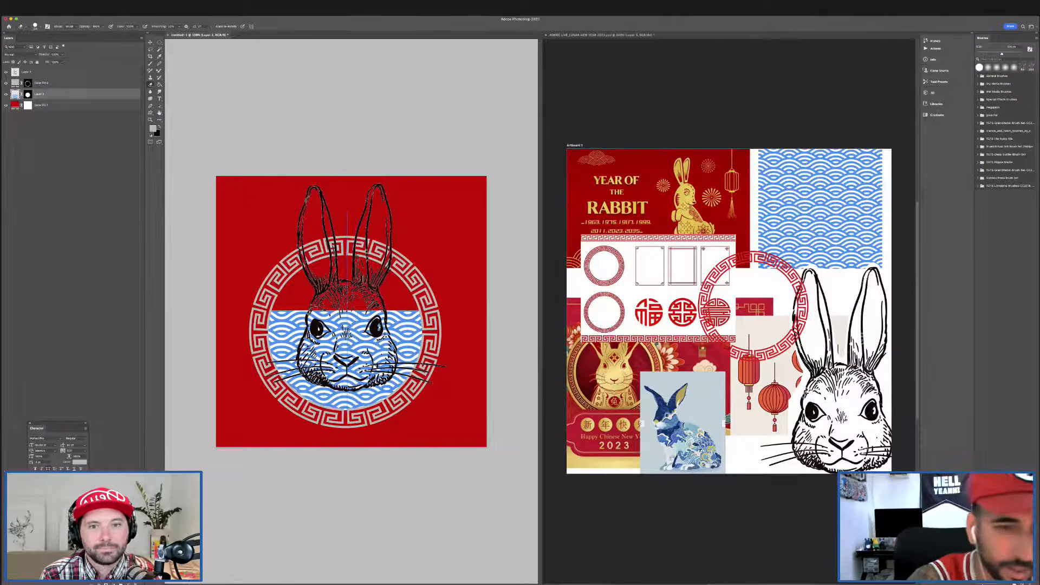
Erase the waves inside the rabbit's face and round off the pattern's straight upper edge on both sides.
mouse_move(355, 315)
mouse_down()
mouse_move(354, 338)
mouse_move(362, 320)
mouse_move(378, 317)
mouse_move(390, 369)
mouse_move(361, 379)
mouse_move(373, 341)
mouse_move(374, 363)
mouse_move(347, 336)
mouse_up()
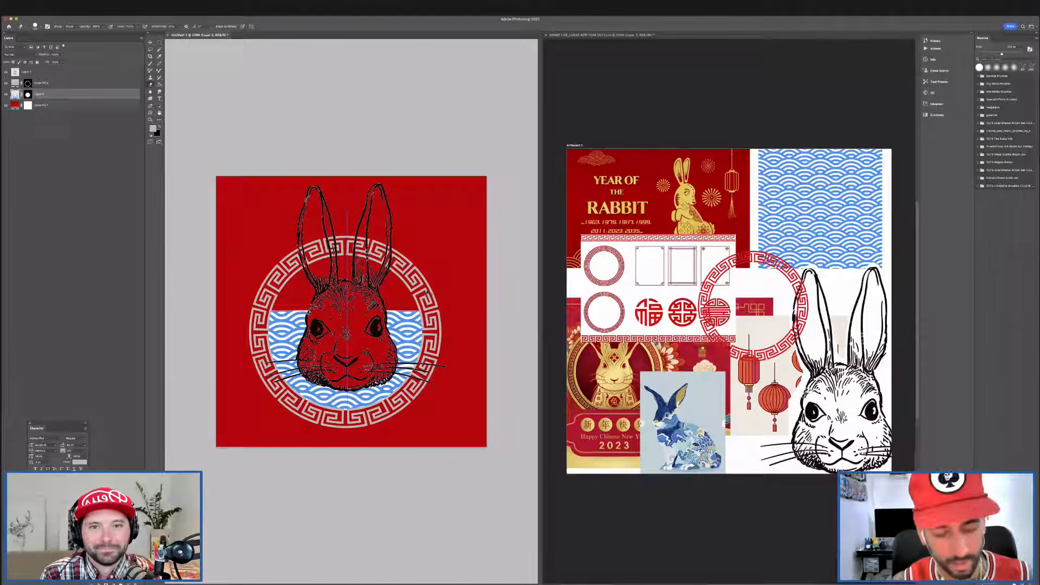
click(150, 43)
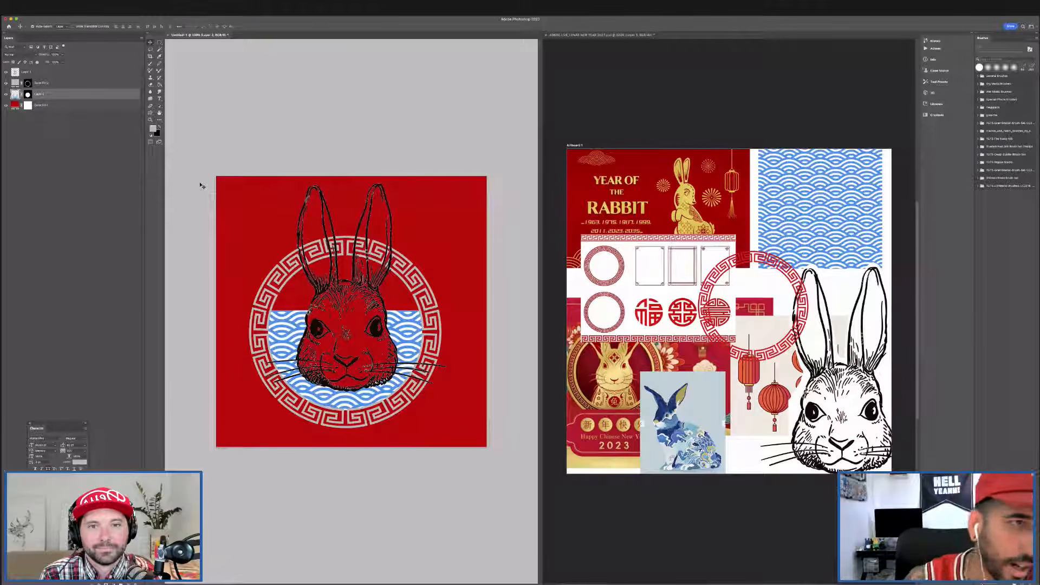
click(151, 85)
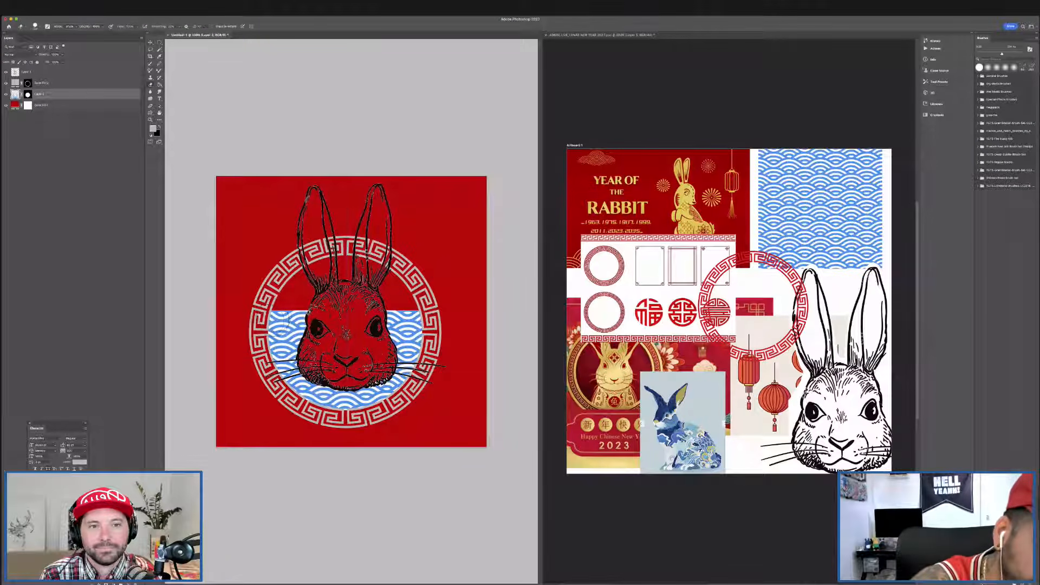
mouse_move(273, 320)
mouse_down()
mouse_move(301, 324)
mouse_move(309, 312)
mouse_move(274, 311)
mouse_up()
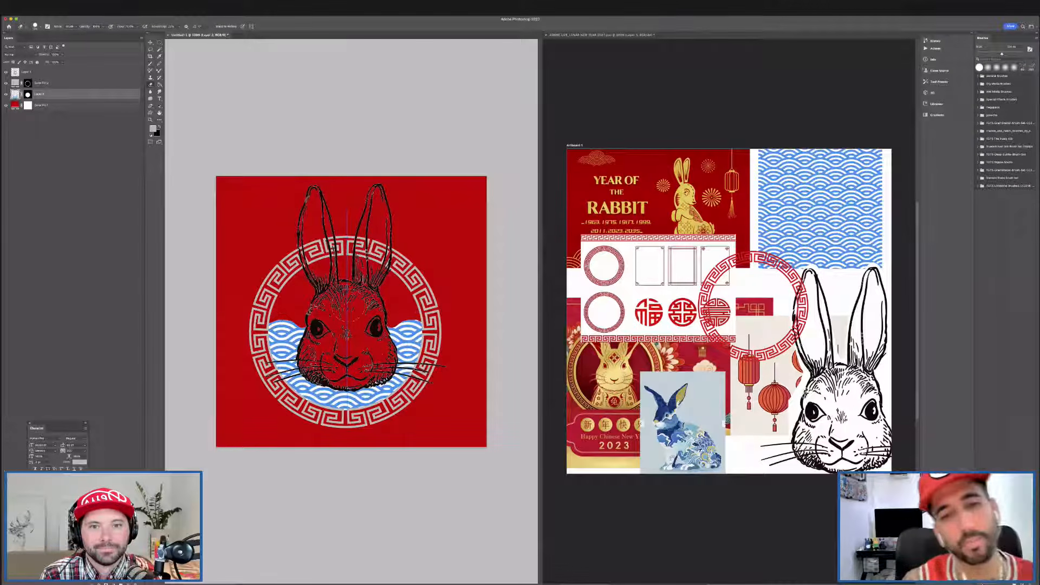
click(151, 42)
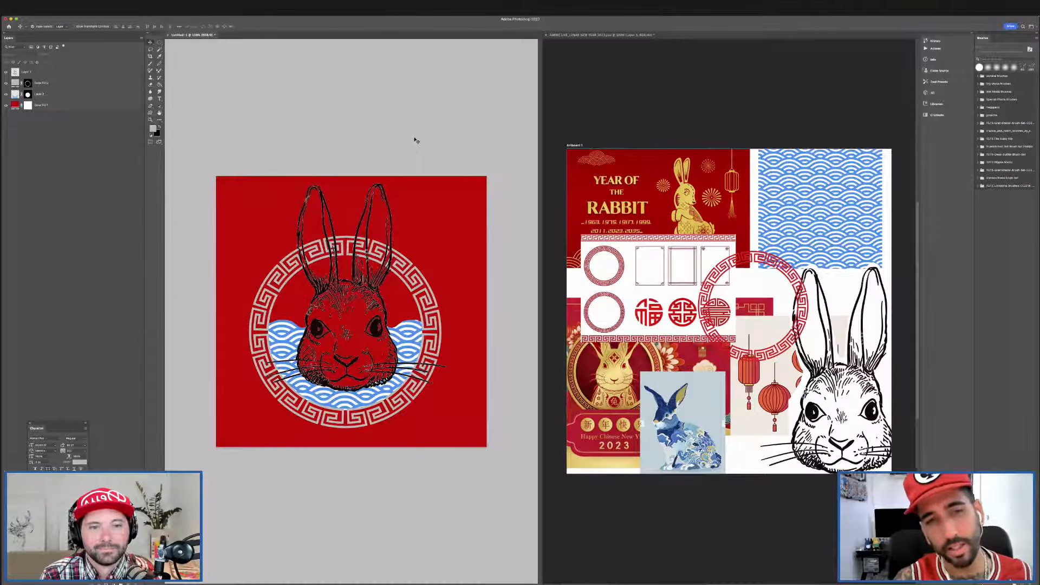
Group the rabbit, ring and wave layers and rename the group.
click(91, 74)
shift+click(111, 95)
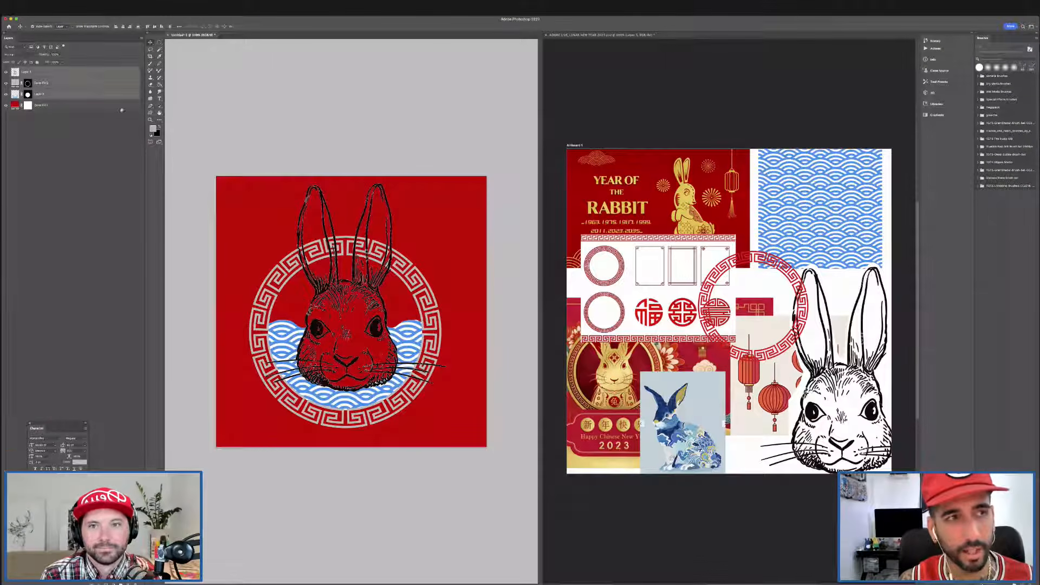
key(ctrl+g)
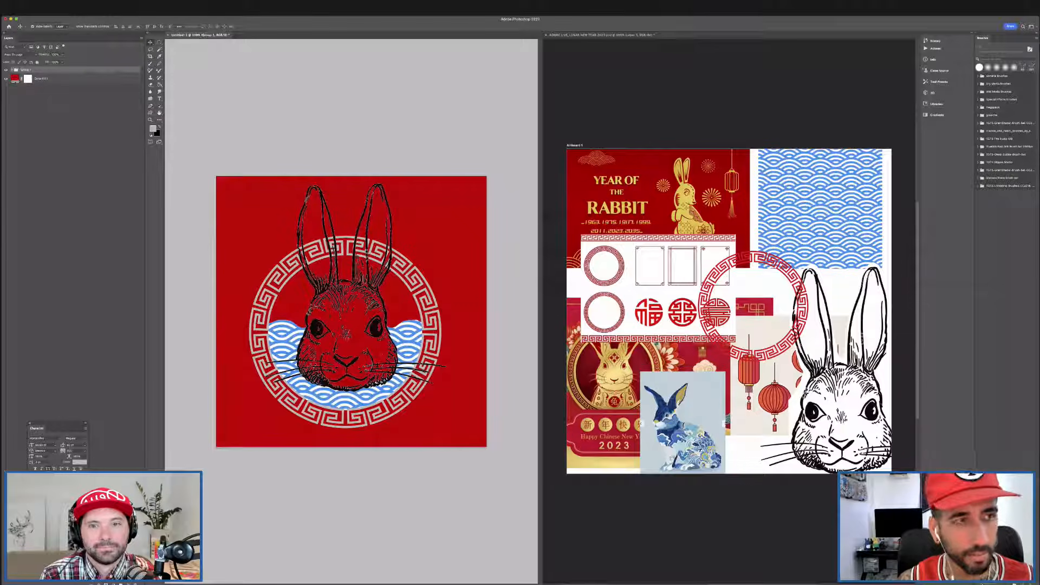
double_click(27, 70)
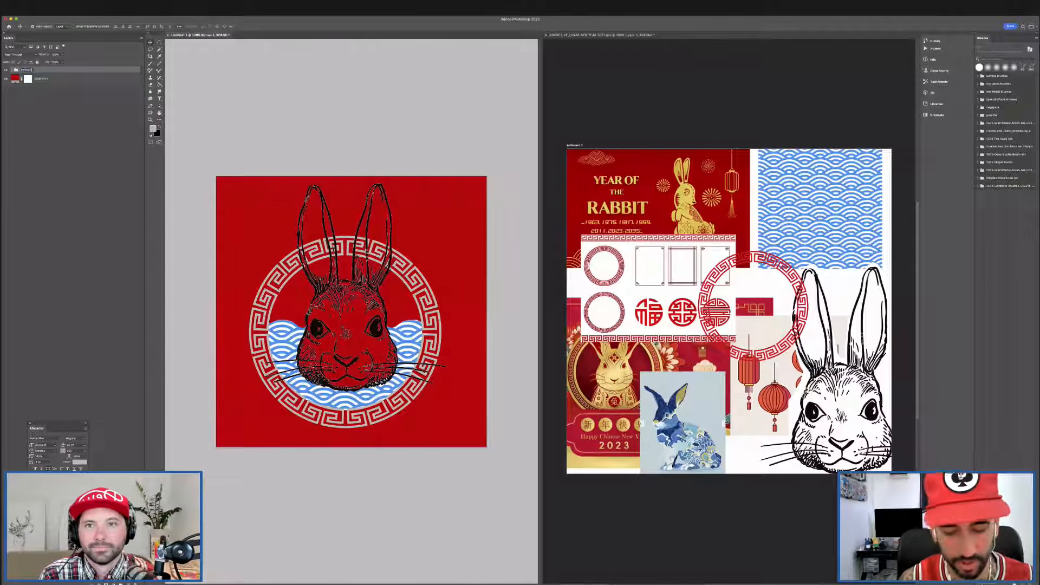
key(Return)
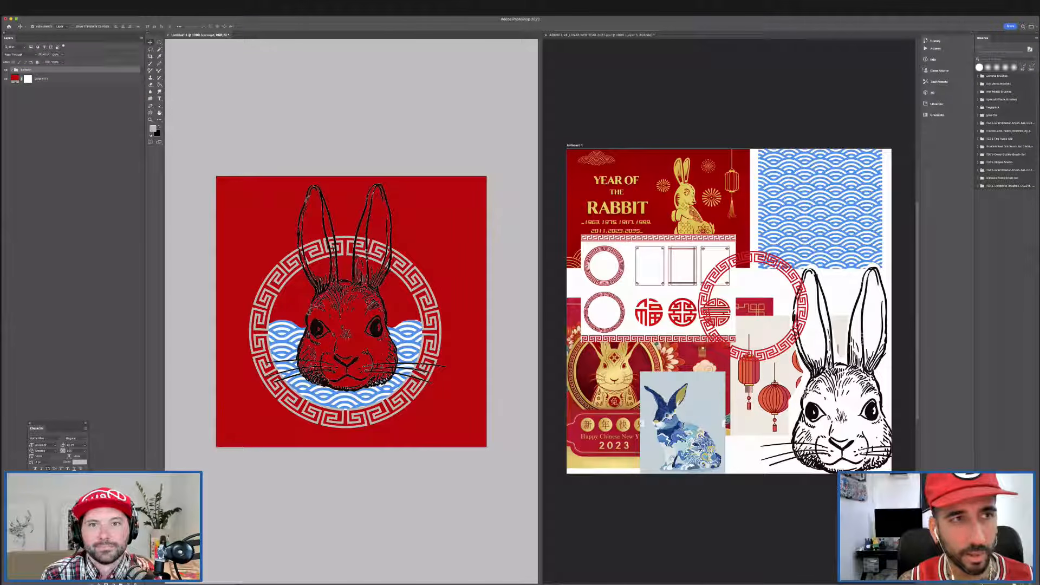
Lower the opacity of the rabbit, ring and wave group so it serves as a faint guide.
click(62, 54)
drag(60, 61, 43, 61)
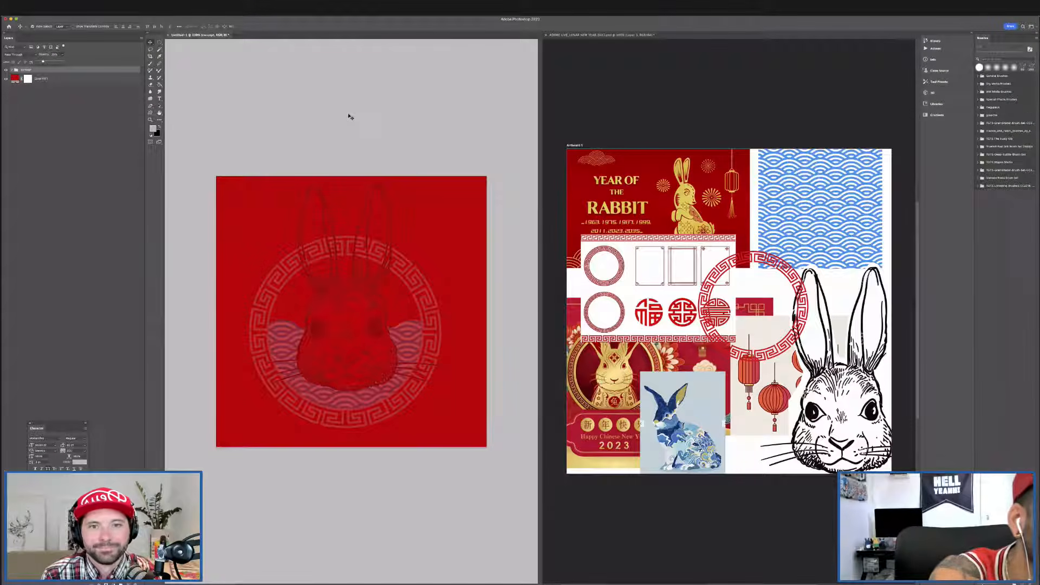
click(245, 140)
Mask out the Greek-key ring inside both rabbit ears, leaving the piece between them.
click(69, 70)
click(11, 69)
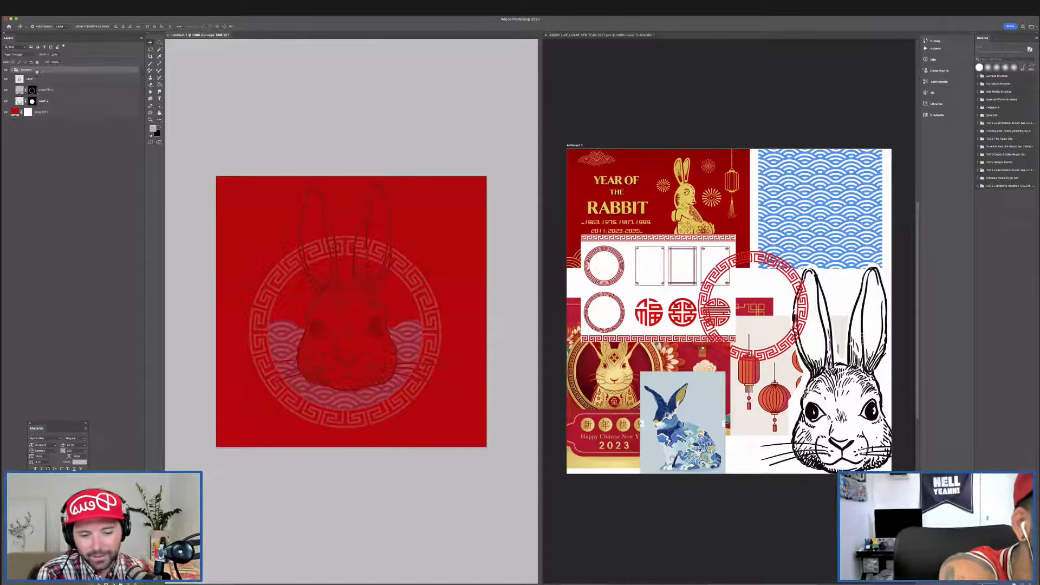
click(21, 79)
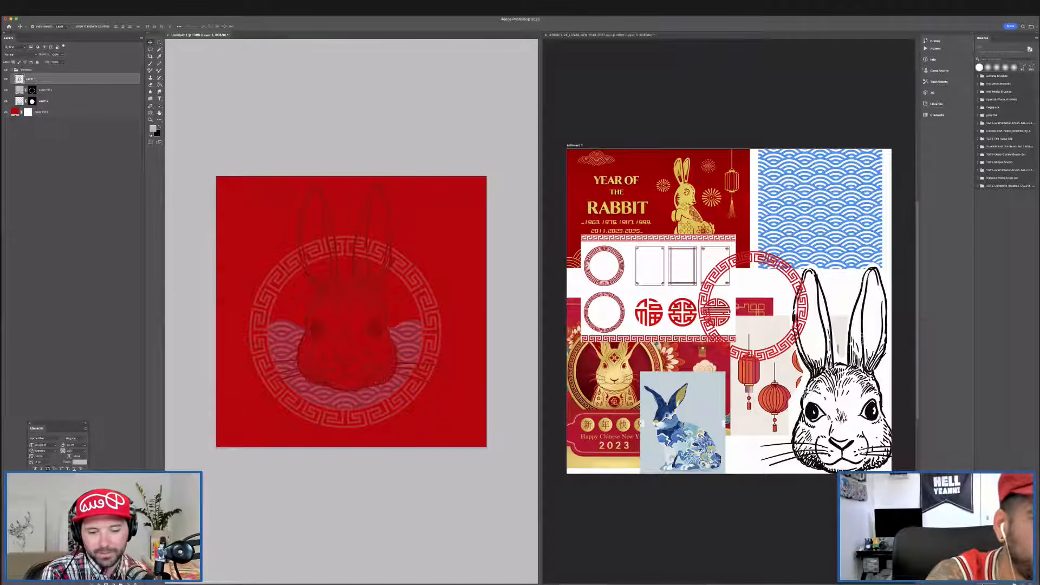
key(alt+bracketleft)
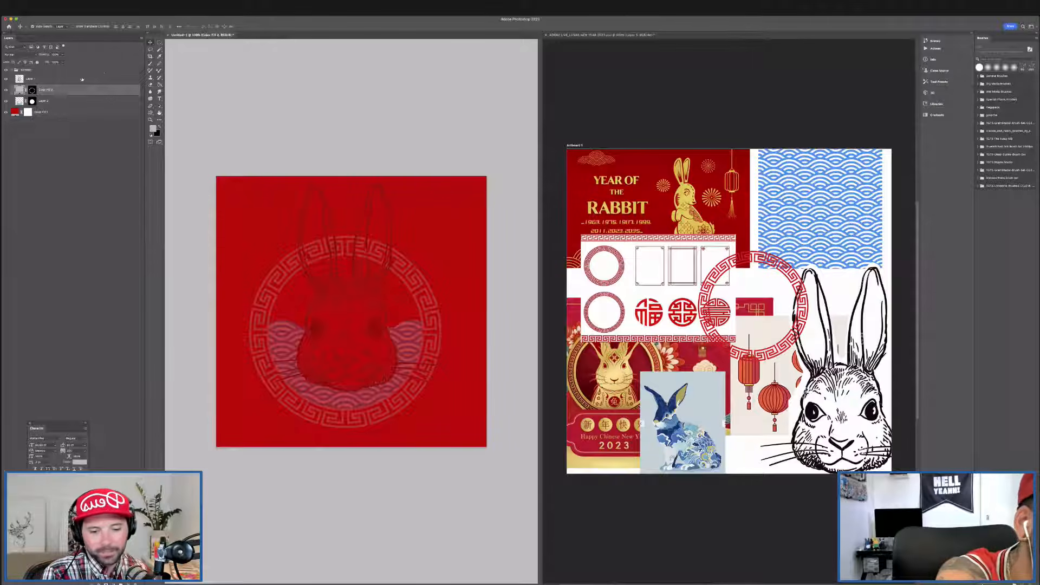
click(32, 90)
key(b)
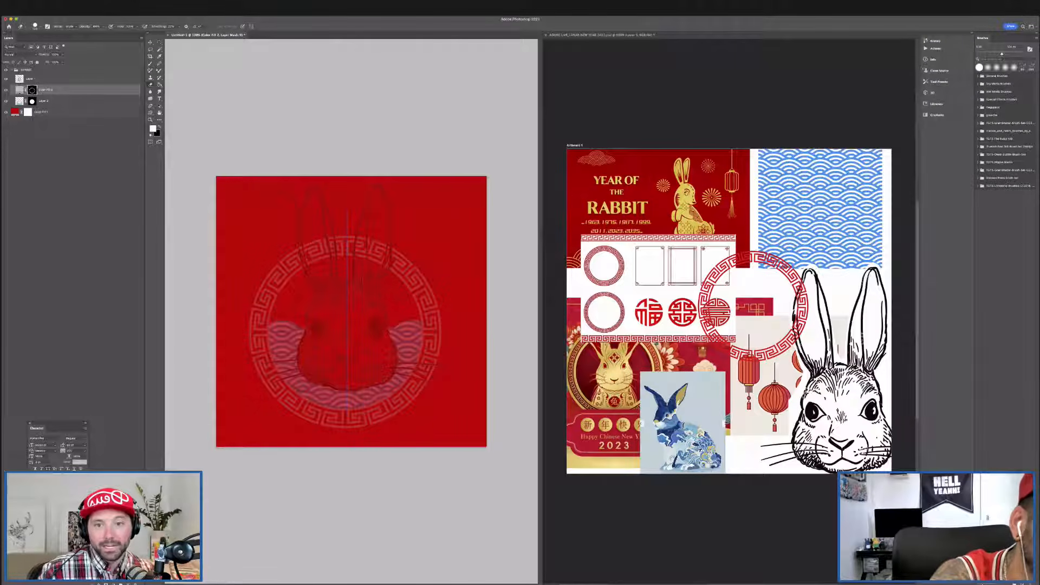
drag(314, 267, 337, 246)
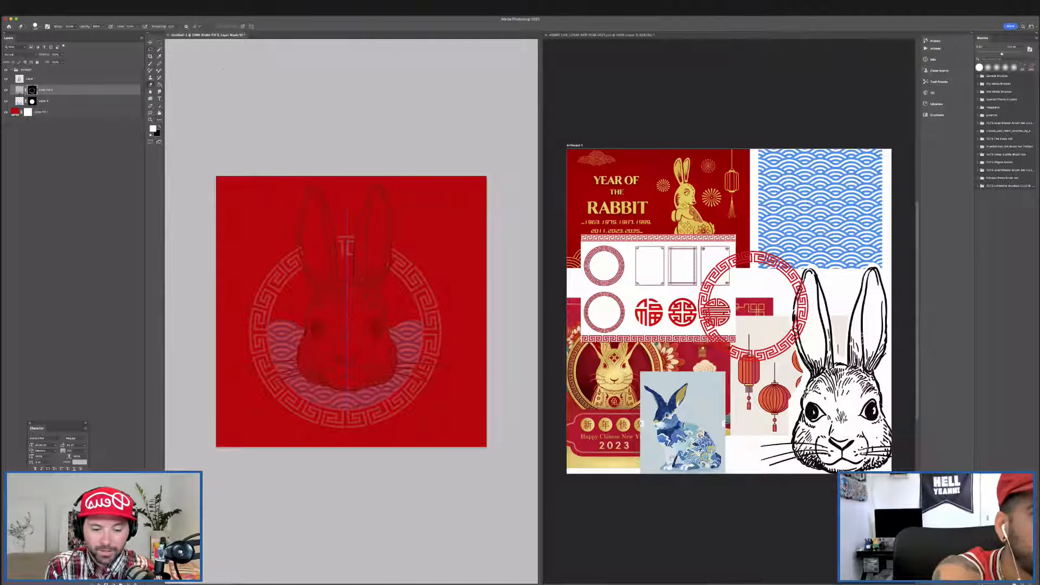
Add a new layer above the guide group and ready the Brush with black as the foreground colour.
key(l)
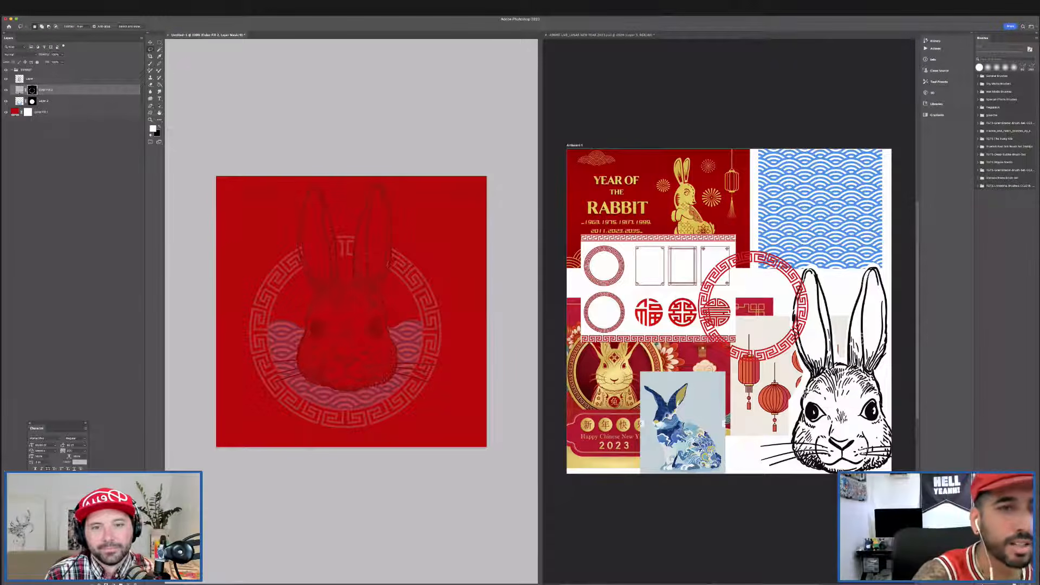
key(b)
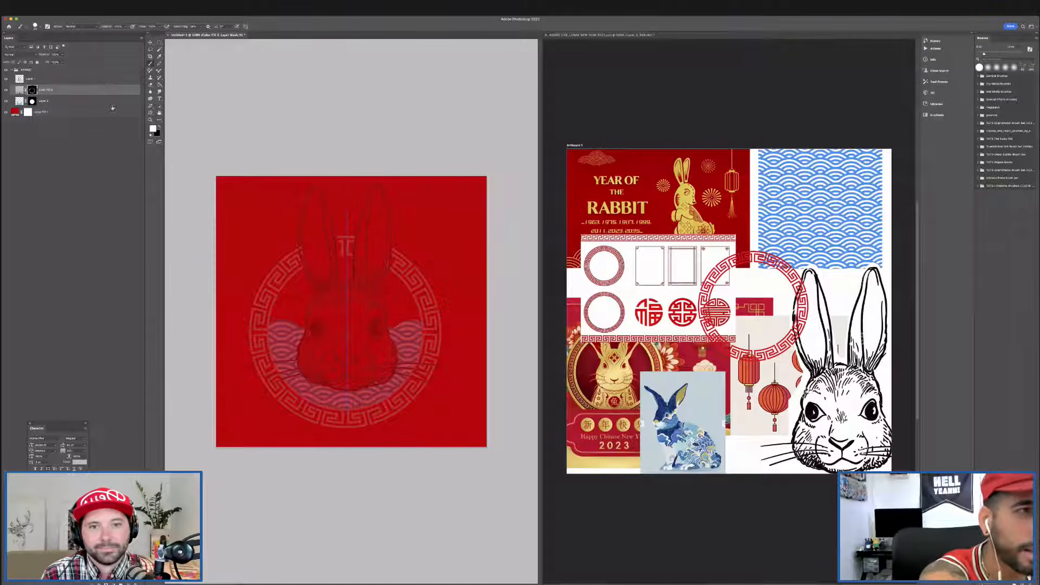
click(102, 80)
key(alt+shift+super+n)
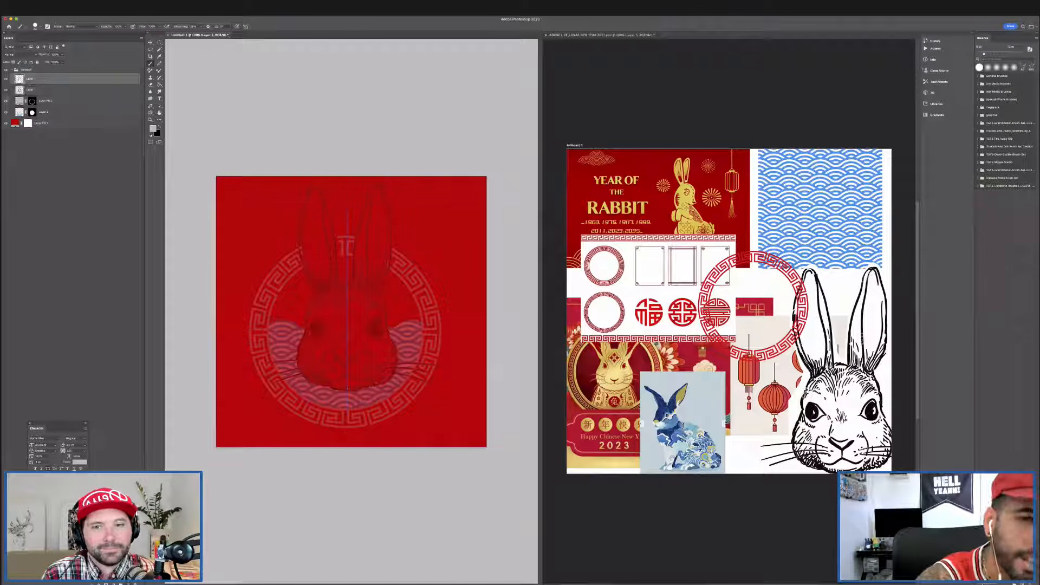
key(d)
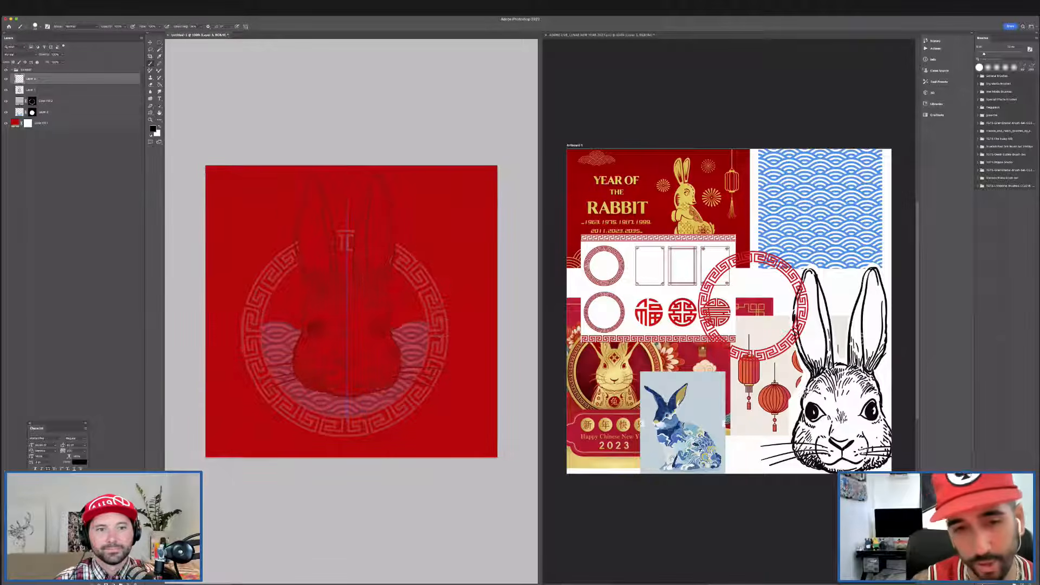
key(ctrl+equal)
mouse_move(468, 342)
mouse_down()
mouse_move(482, 354)
mouse_move(491, 345)
mouse_up()
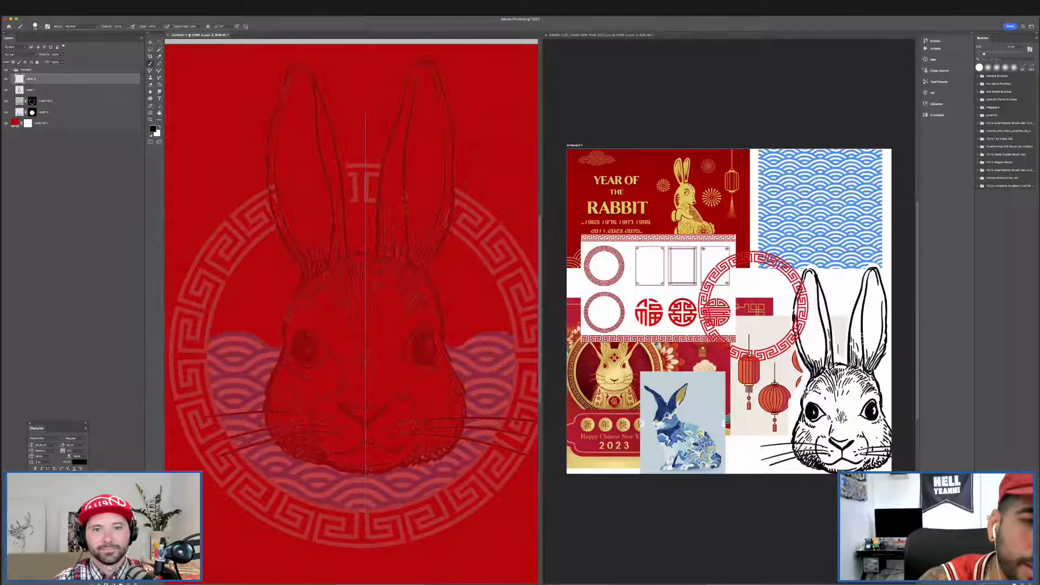
key(super+shift+alt+n)
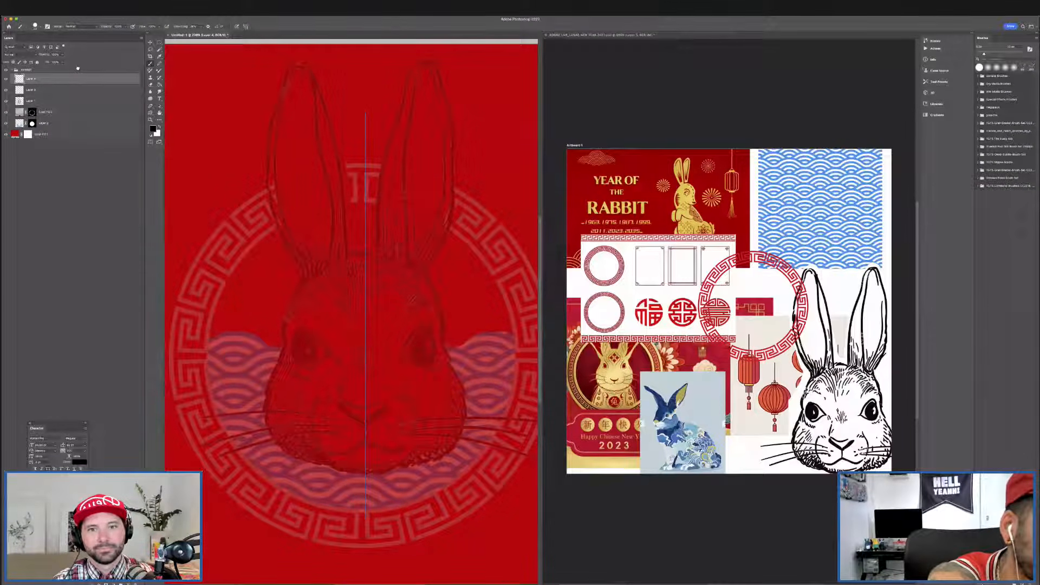
drag(32, 78, 30, 67)
click(12, 81)
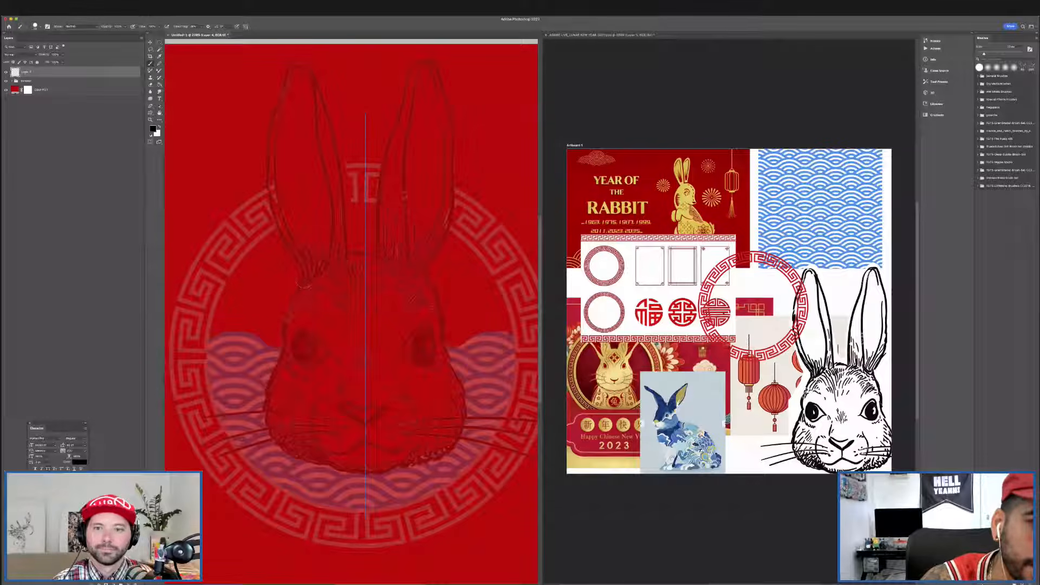
Ink the rabbit's head outline, ears, inner-ear lines and crown in black with mirrored strokes, and check the linework without the guide.
drag(288, 314, 304, 280)
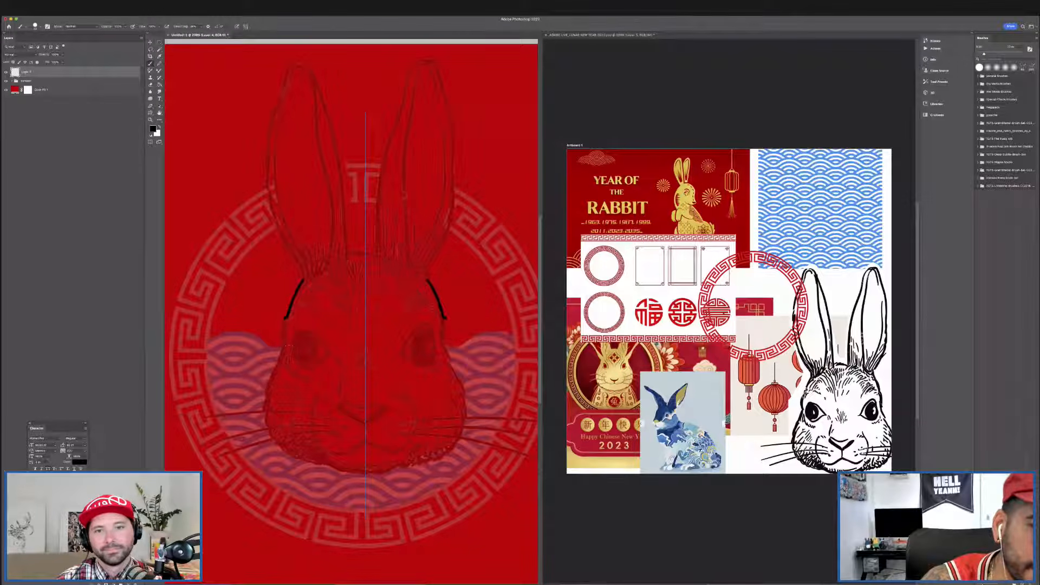
mouse_move(285, 319)
mouse_down()
mouse_move(264, 421)
mouse_move(325, 468)
mouse_move(364, 480)
mouse_up()
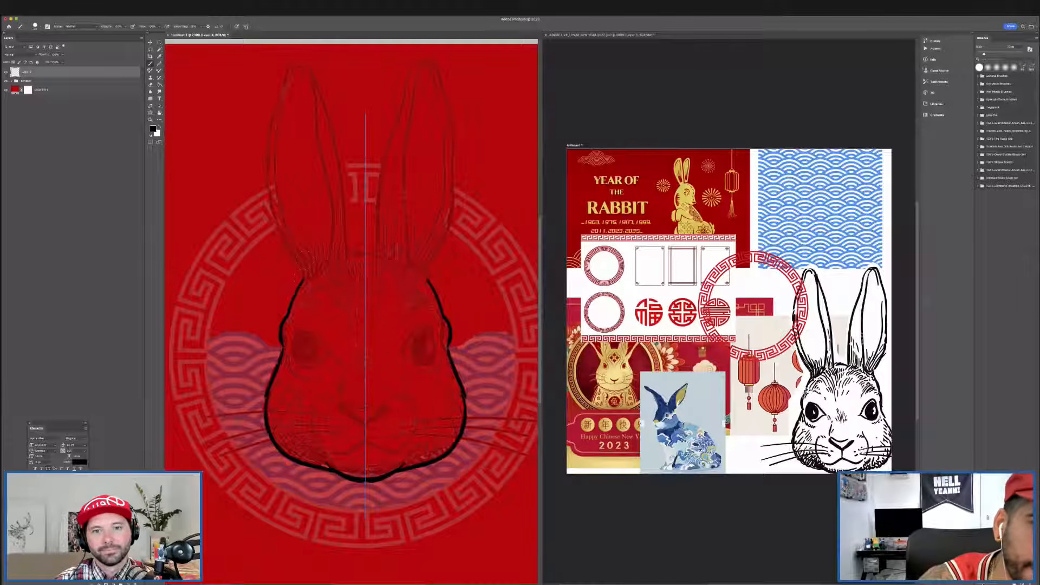
mouse_move(301, 276)
mouse_down()
mouse_move(270, 208)
mouse_move(287, 61)
mouse_move(312, 85)
mouse_move(347, 210)
mouse_move(346, 257)
mouse_move(285, 85)
mouse_move(297, 81)
mouse_move(329, 148)
mouse_move(336, 211)
mouse_up()
key(ctrl+z)
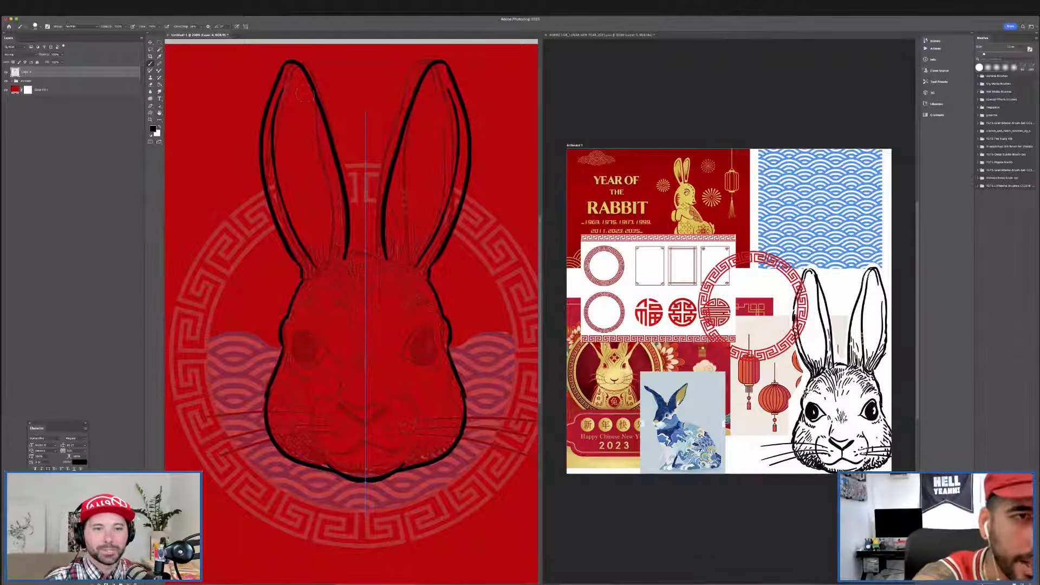
mouse_move(304, 93)
mouse_down()
mouse_move(347, 289)
mouse_move(361, 254)
mouse_move(376, 255)
mouse_up()
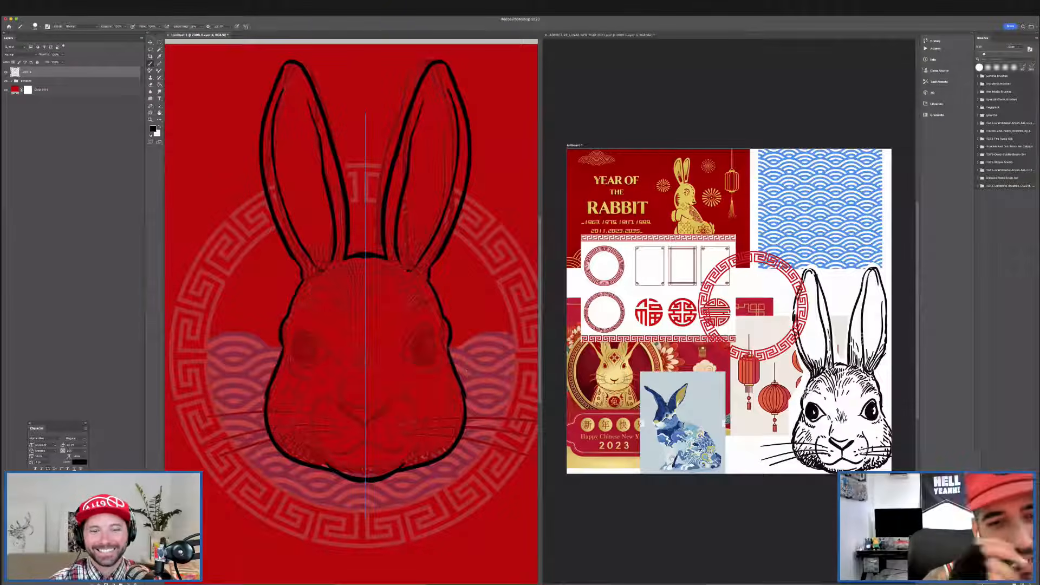
click(6, 81)
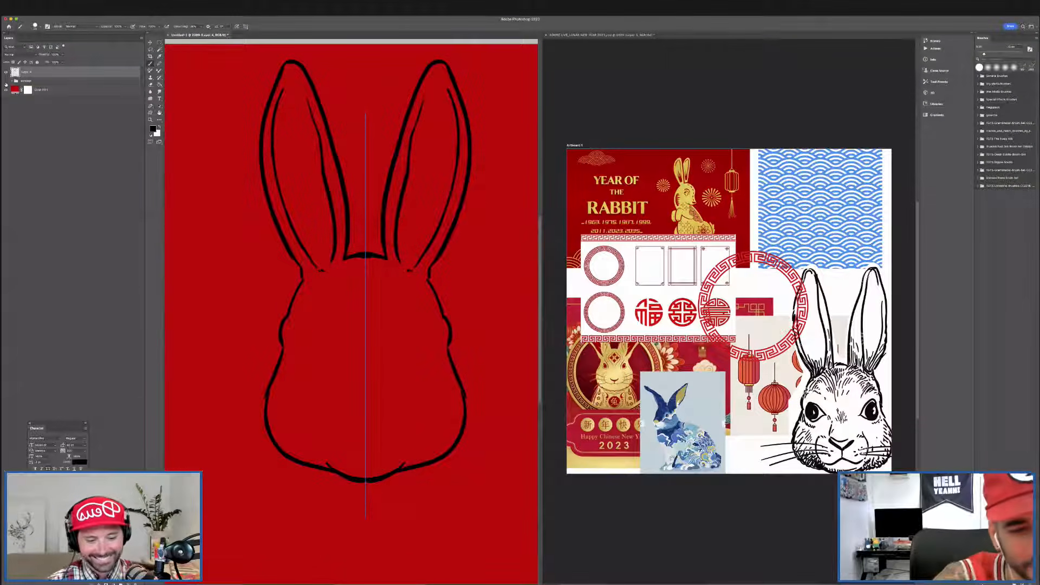
click(6, 82)
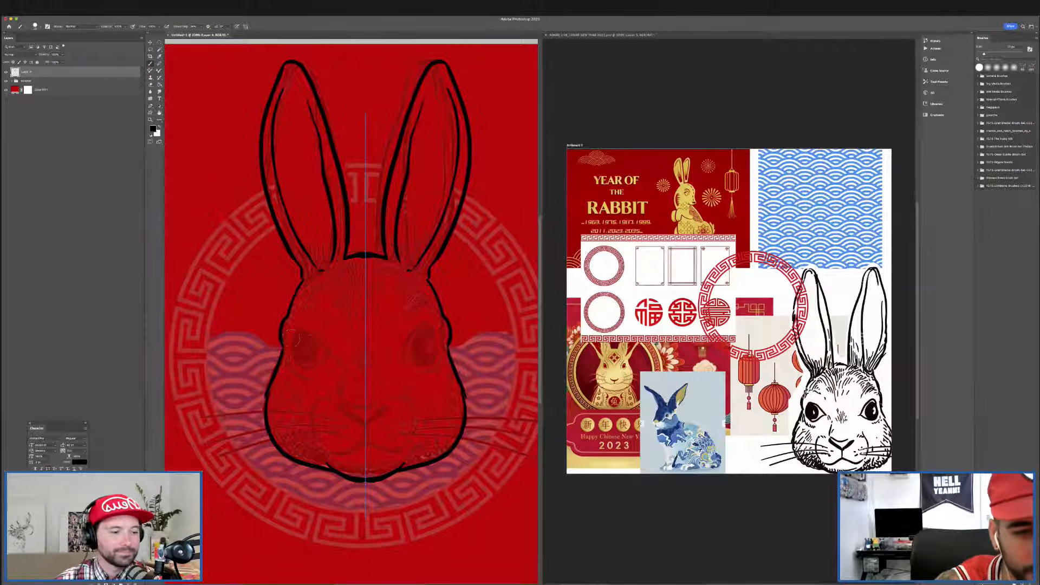
Draw the rabbit's slanted, angry-looking eyes with mirrored strokes and add round irises, redoing unsatisfactory lines.
drag(292, 336, 337, 355)
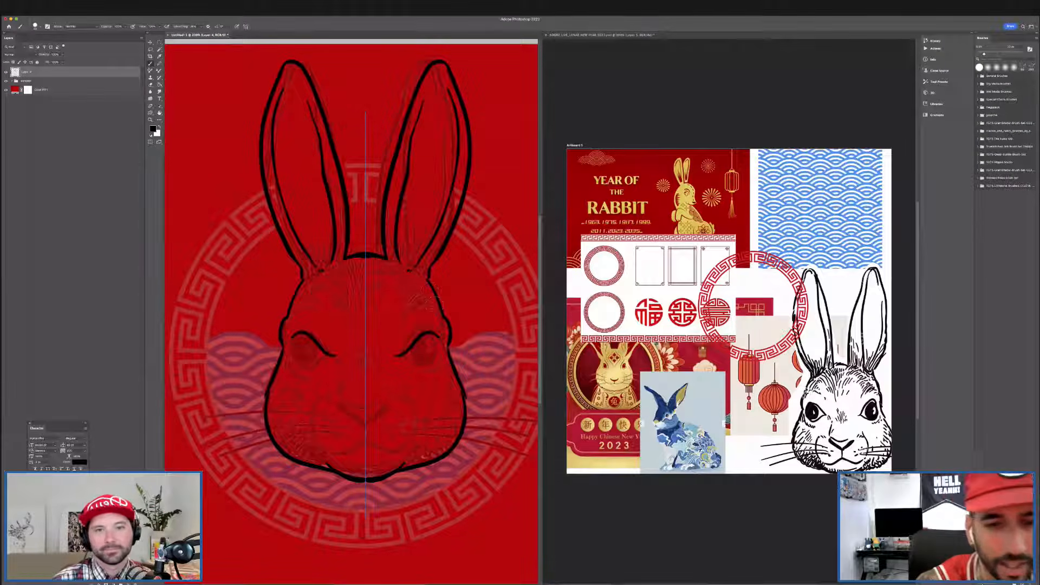
key(super+z)
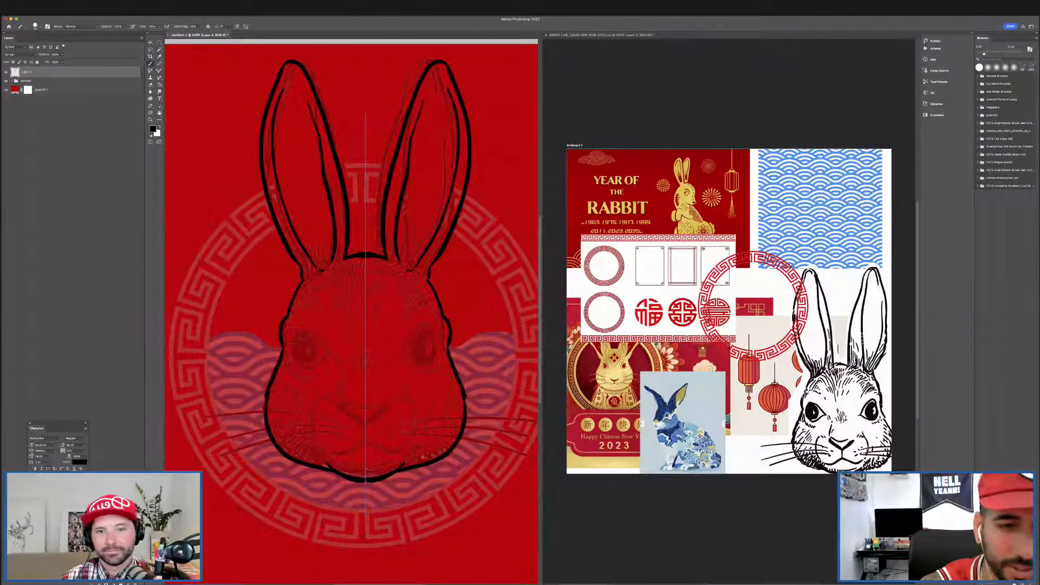
mouse_move(292, 332)
mouse_down()
mouse_move(344, 356)
mouse_move(341, 340)
mouse_move(318, 338)
mouse_move(340, 359)
mouse_move(364, 341)
mouse_move(384, 363)
mouse_move(299, 342)
mouse_move(293, 350)
mouse_move(300, 337)
mouse_move(301, 364)
mouse_move(327, 356)
mouse_up()
key(super+z)
key(super+z)
key(super+z)
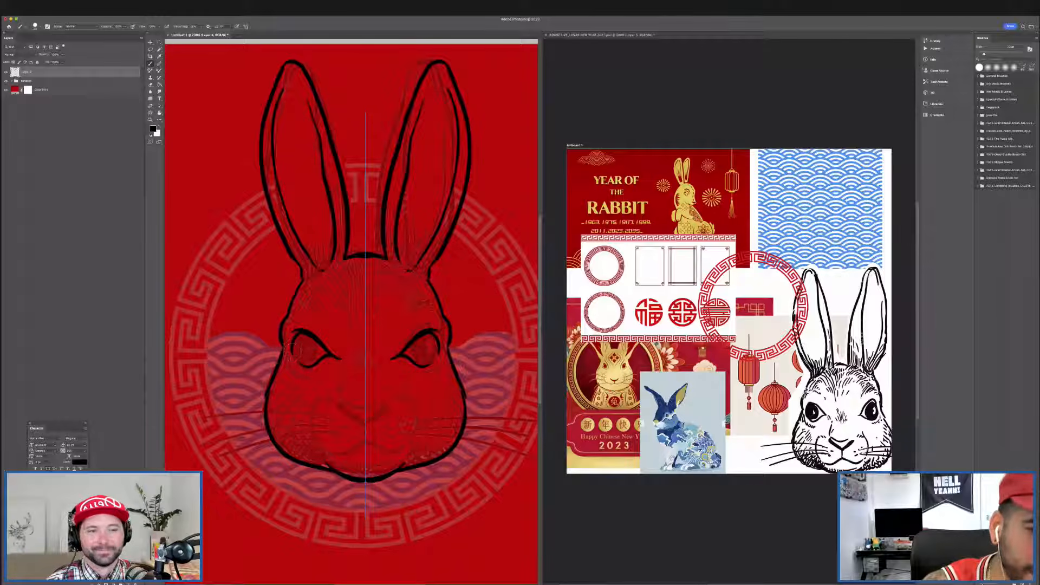
drag(311, 363, 313, 338)
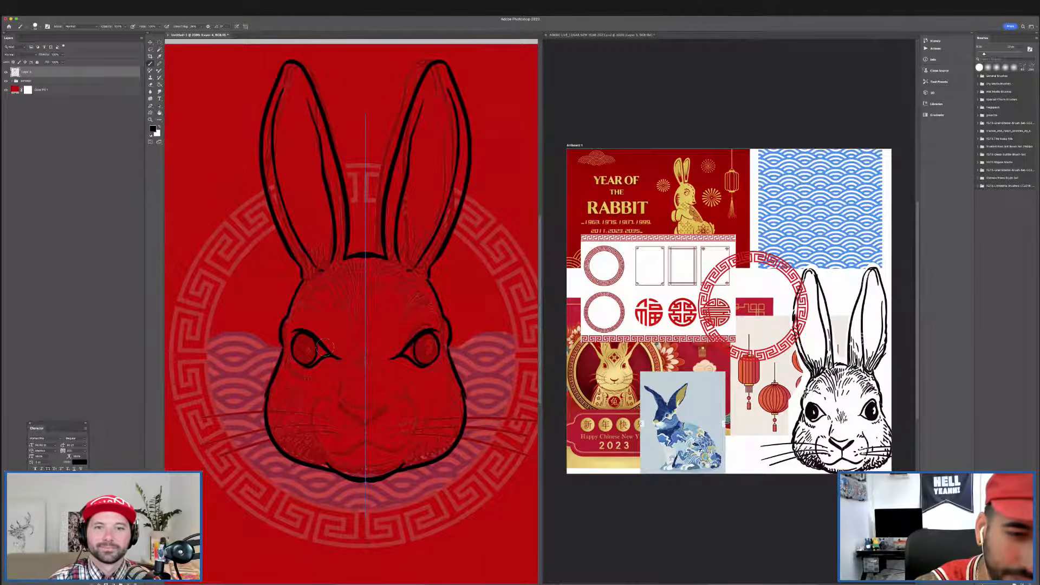
Extend curved lines from the inner eye corners toward the nose and draw slanted brow lines above both eyes.
drag(332, 355, 356, 353)
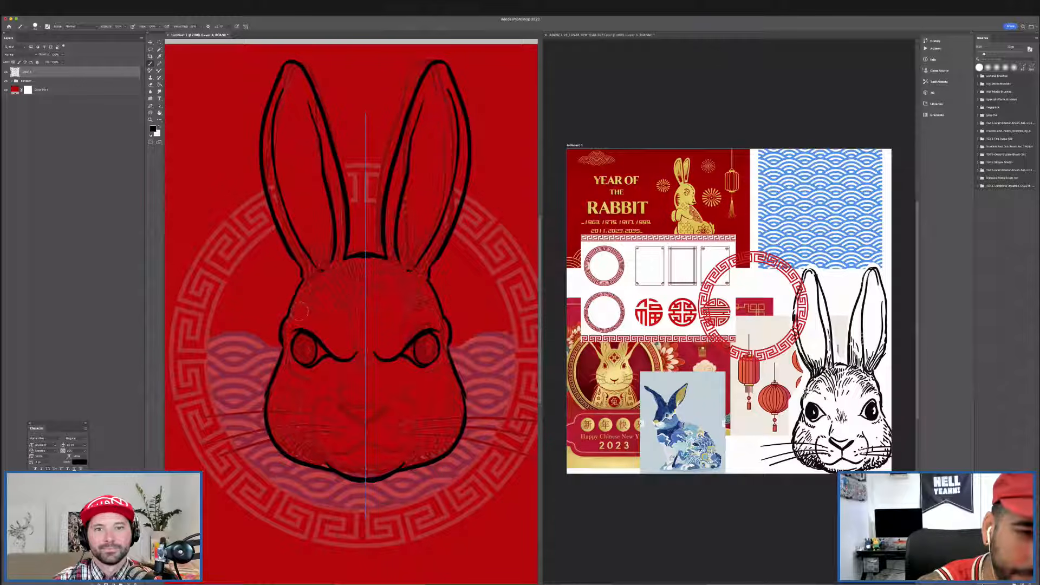
drag(313, 310, 350, 338)
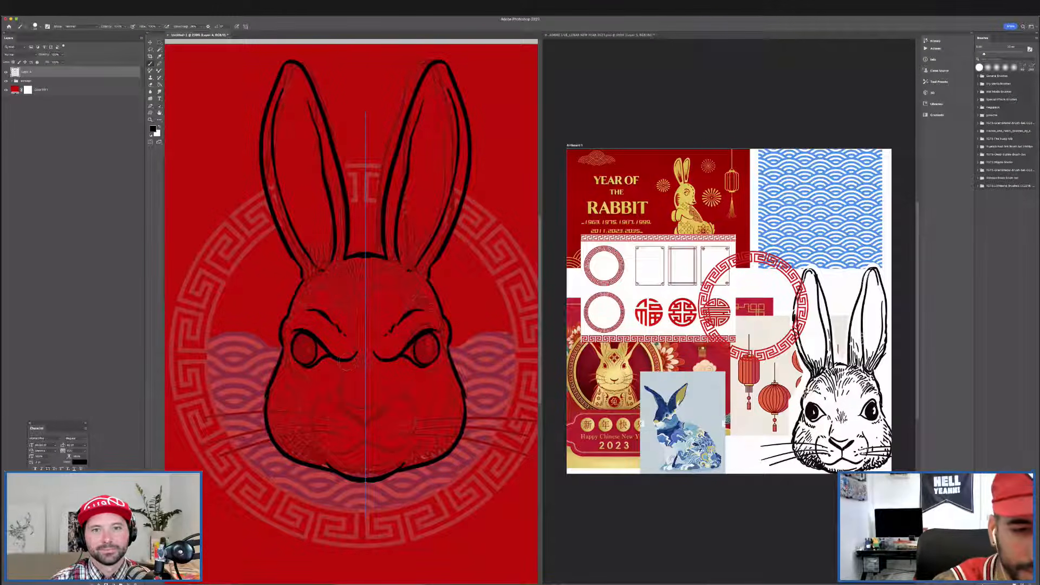
drag(348, 361, 343, 385)
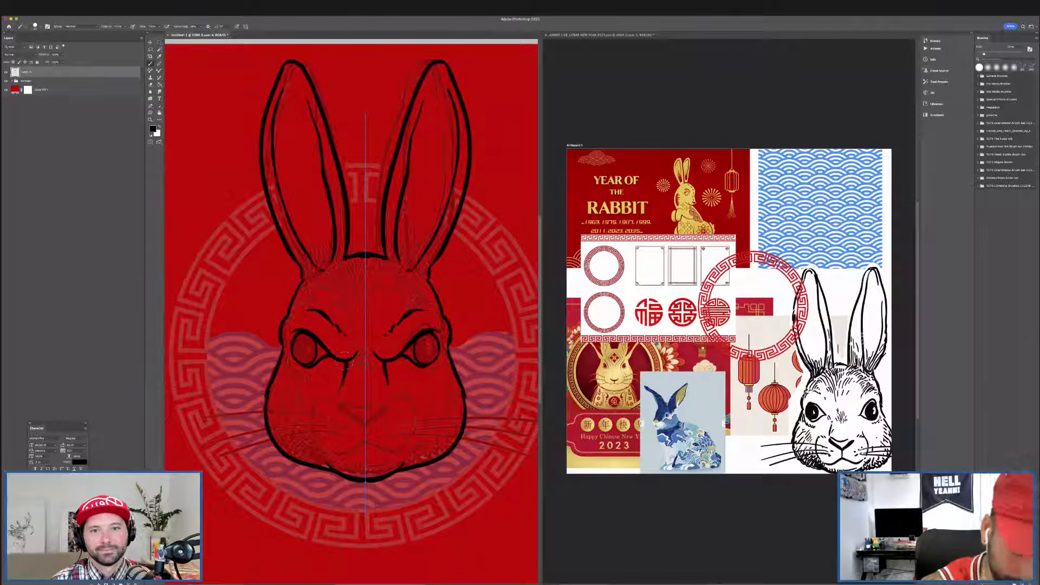
key(super+z)
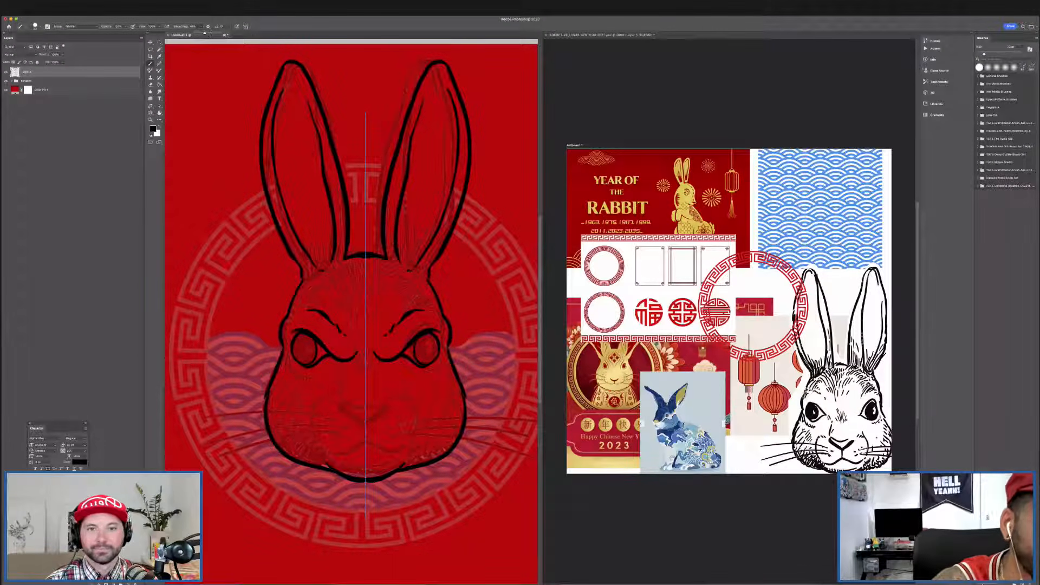
Adjust the brush smoothing, try it with strokes beside the rabbit's head, and undo the test strokes.
click(244, 277)
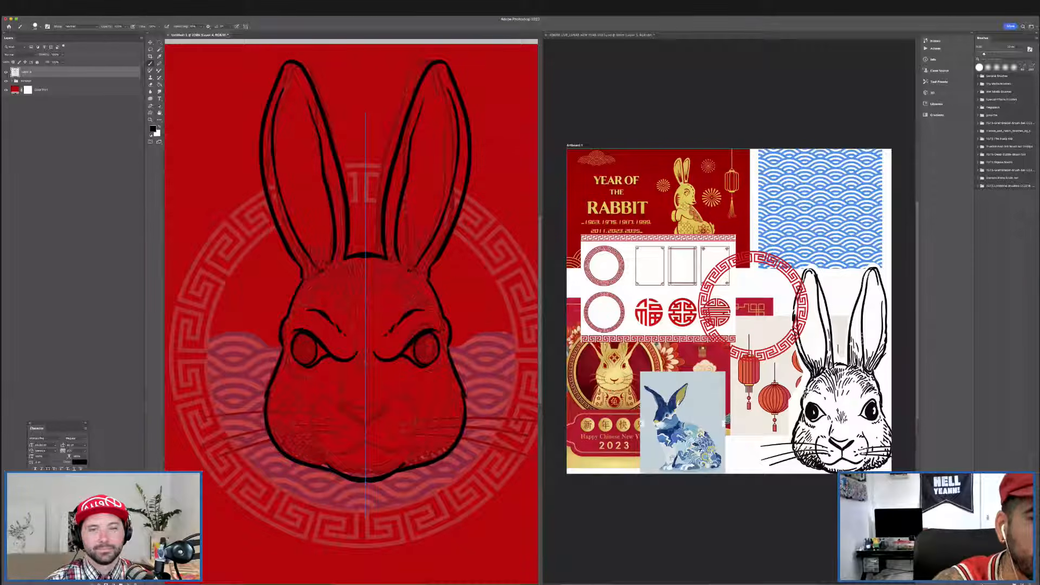
mouse_move(244, 270)
mouse_down()
mouse_move(255, 390)
mouse_move(255, 321)
mouse_up()
key(super+z)
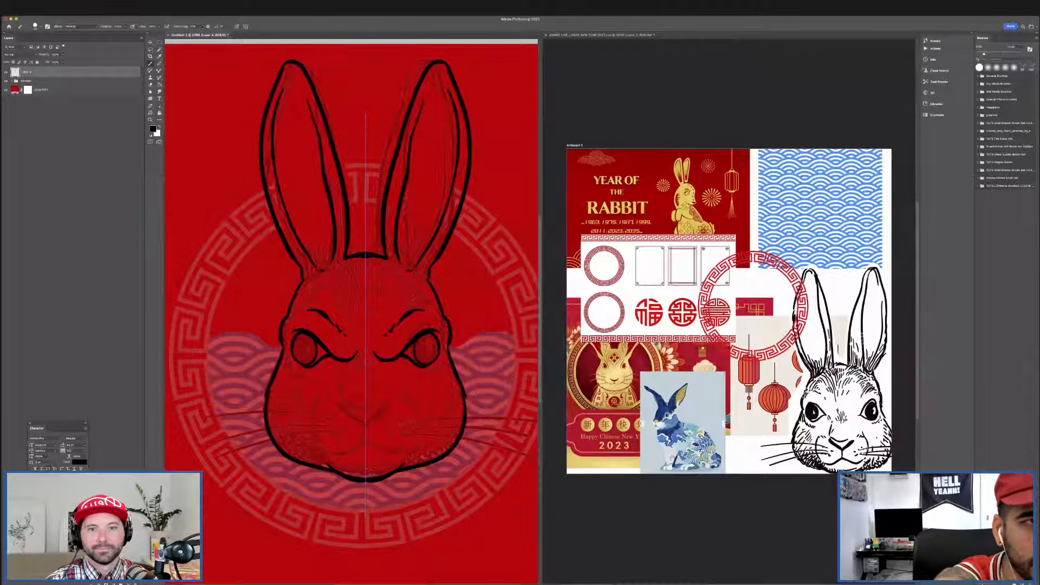
click(202, 27)
drag(204, 33, 190, 34)
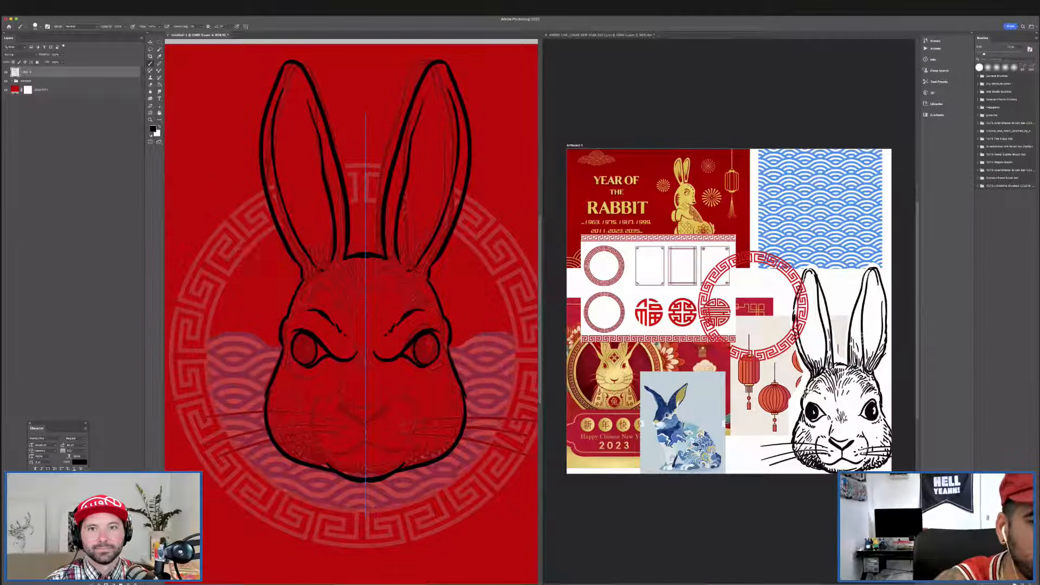
mouse_move(247, 257)
mouse_down()
mouse_move(255, 379)
mouse_move(256, 283)
mouse_move(268, 369)
mouse_up()
mouse_move(266, 327)
mouse_down()
mouse_move(268, 271)
mouse_move(270, 357)
mouse_up()
key(super+z)
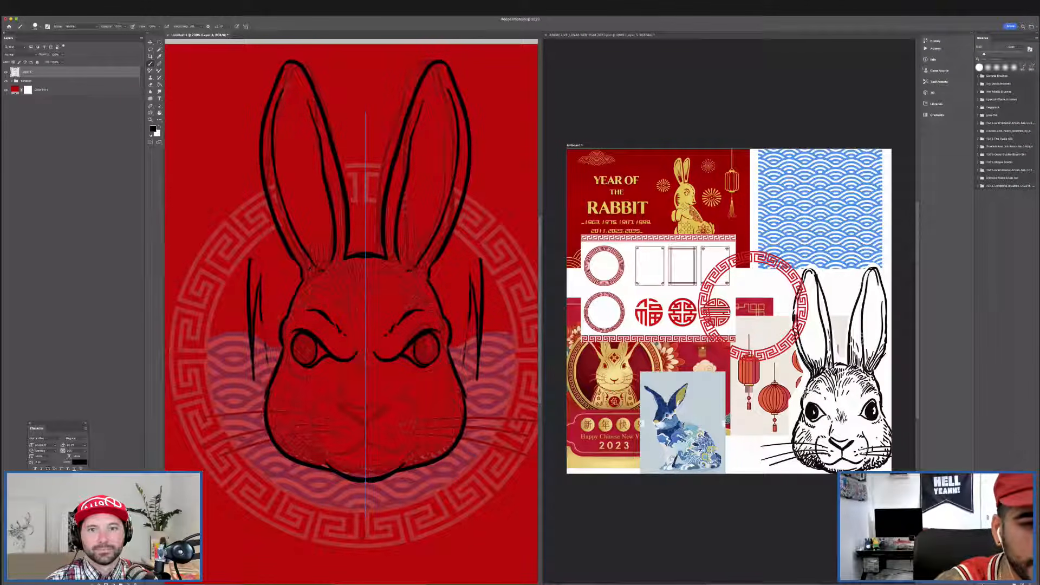
key(super+z)
key(super+z)
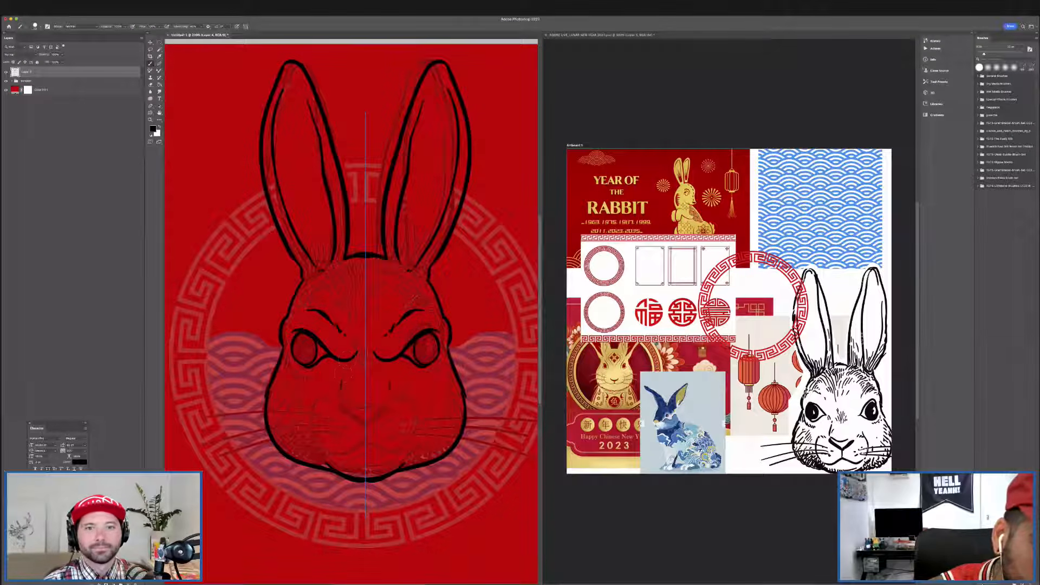
Draw mirrored curved lines running down from the inner eye corners along the nose bridge, redoing unsatisfactory strokes.
drag(342, 381, 346, 367)
key(super+z)
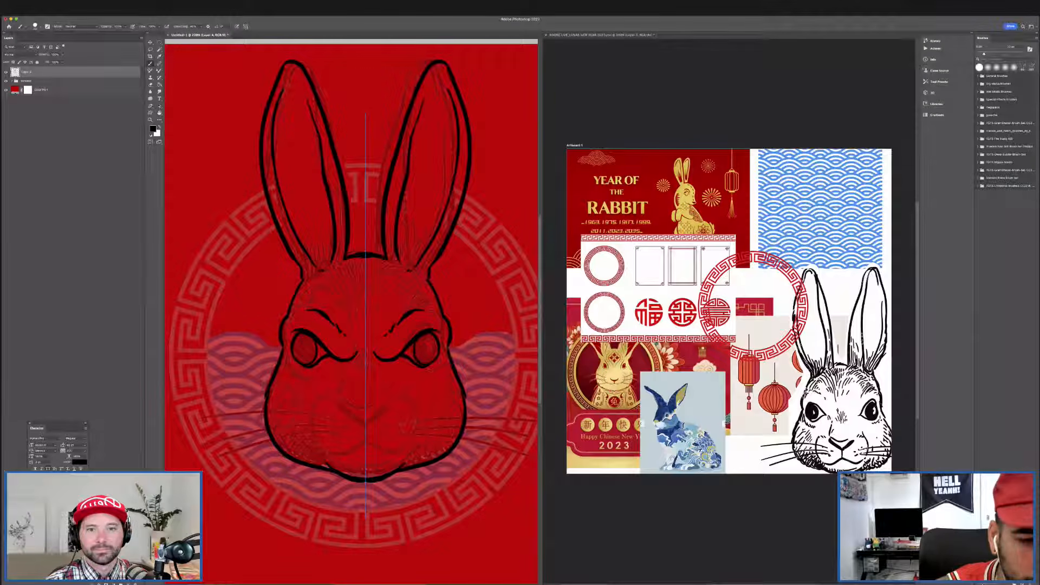
drag(342, 387, 348, 361)
key(super+z)
key(super+z)
key(super+z)
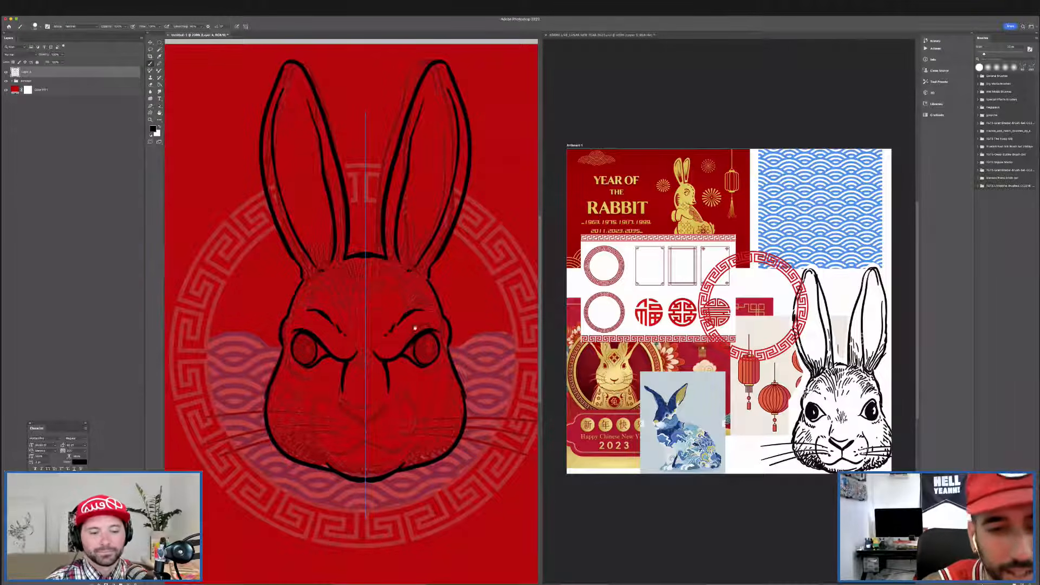
Draw the rabbit's nose as a mirrored V shape with curled nostrils below the bridge lines, and add a line across its upper part.
scroll(443, 320, left, 3)
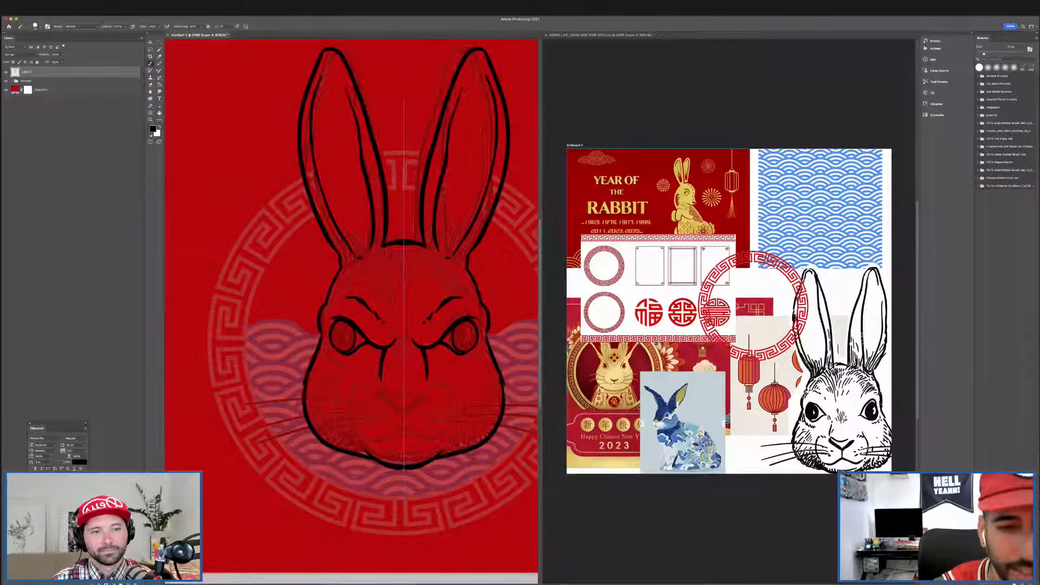
click(429, 394)
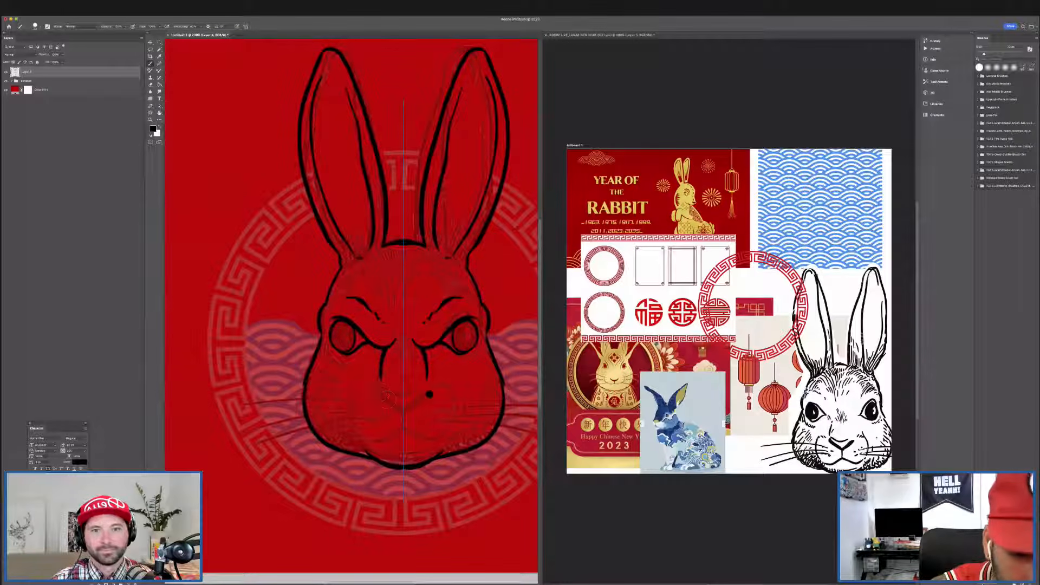
click(378, 394)
key(super+z)
key(super+z)
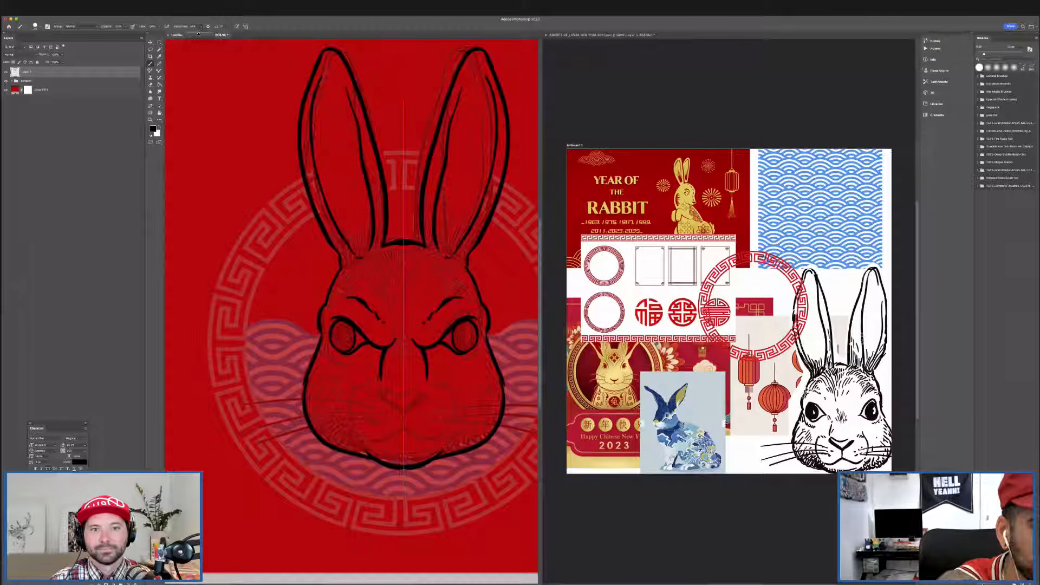
drag(377, 395, 400, 407)
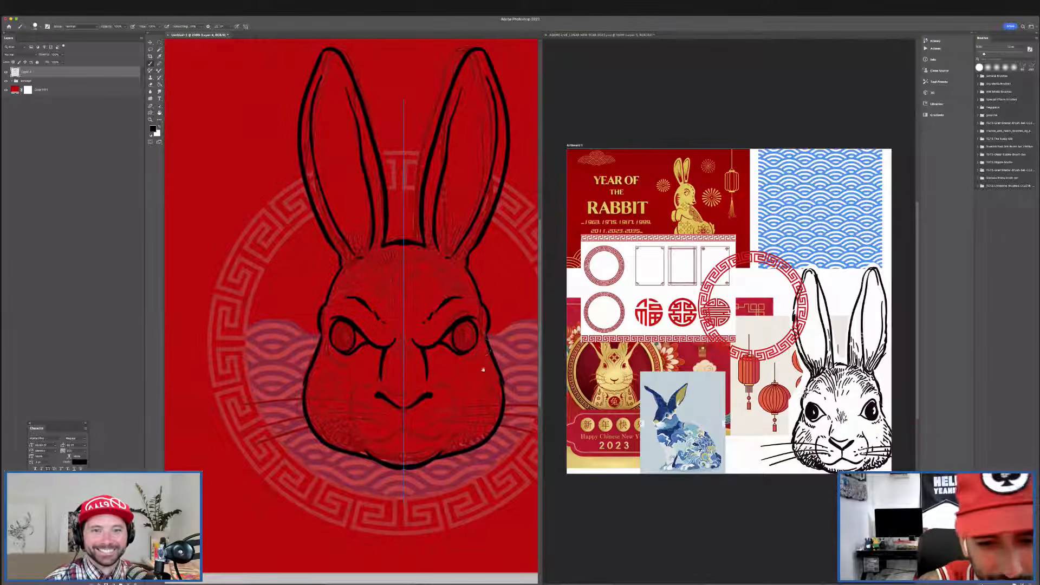
drag(483, 369, 518, 319)
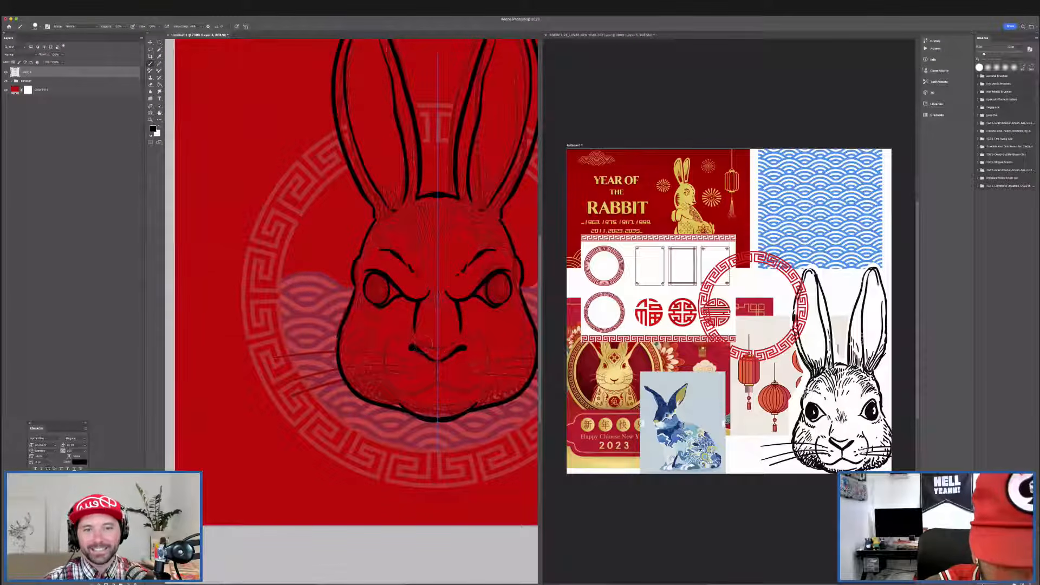
drag(451, 344, 436, 347)
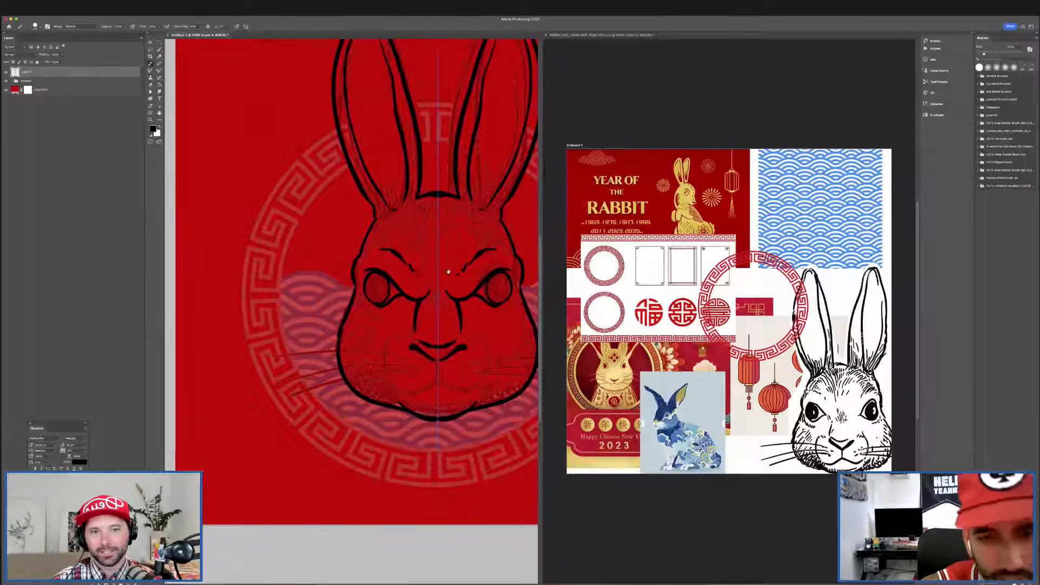
mouse_move(492, 372)
mouse_down()
mouse_move(478, 318)
mouse_move(429, 317)
mouse_move(434, 414)
mouse_up()
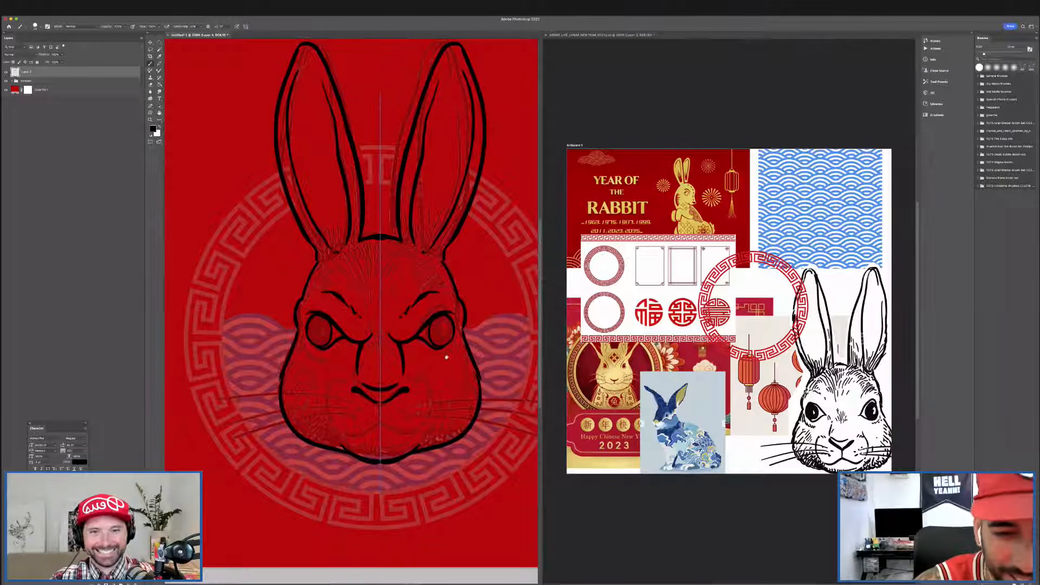
Ink the rounded muzzle curves and downturned mouth below the nose with mirrored strokes, and add a small dark wedge at the mouth's centre.
drag(492, 337, 531, 312)
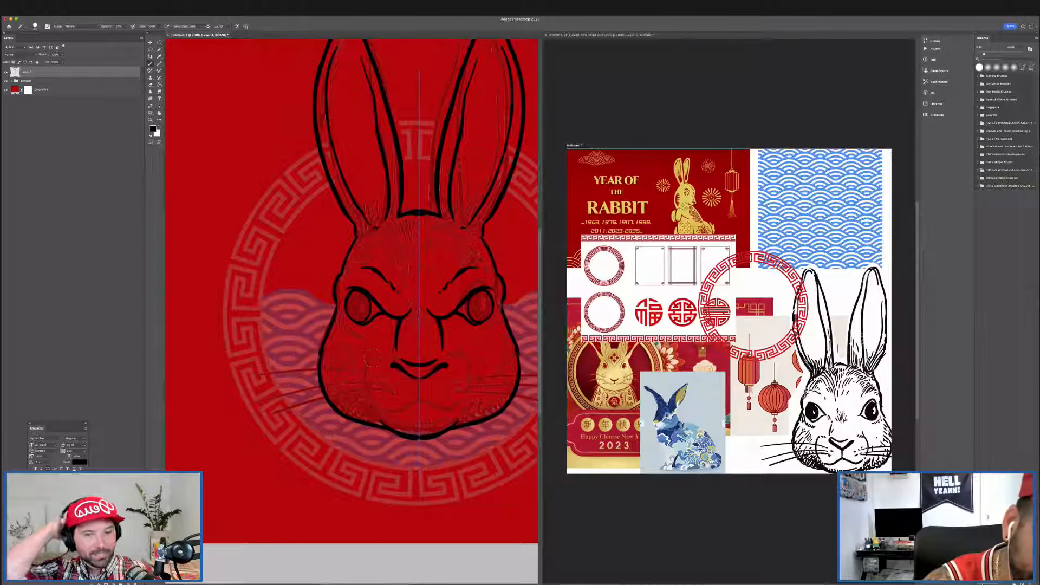
drag(468, 359, 467, 403)
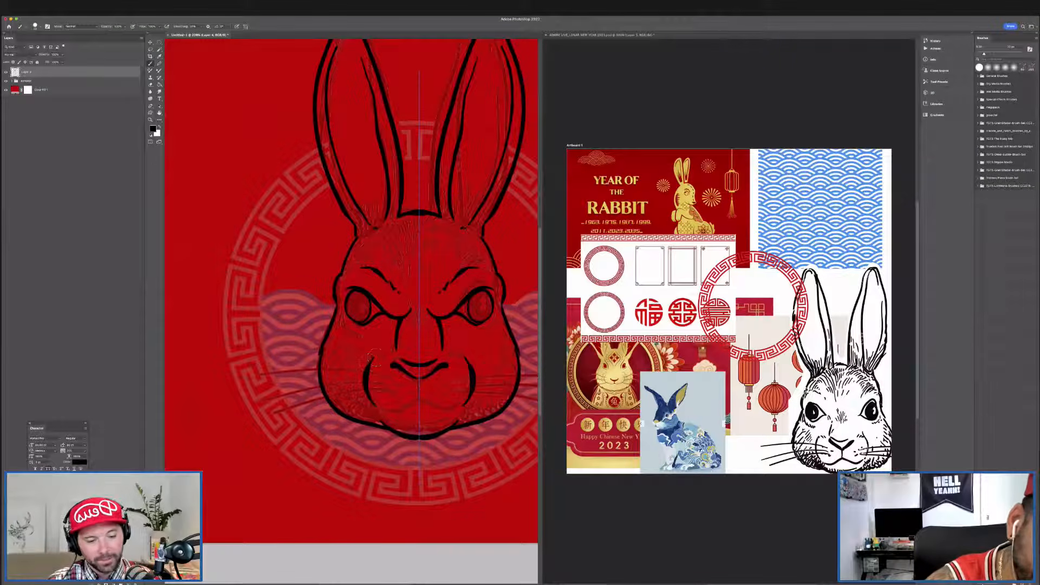
key(super+z)
mouse_move(374, 358)
mouse_down()
mouse_move(405, 399)
mouse_move(382, 403)
mouse_move(394, 418)
mouse_move(420, 404)
mouse_up()
key(super+z)
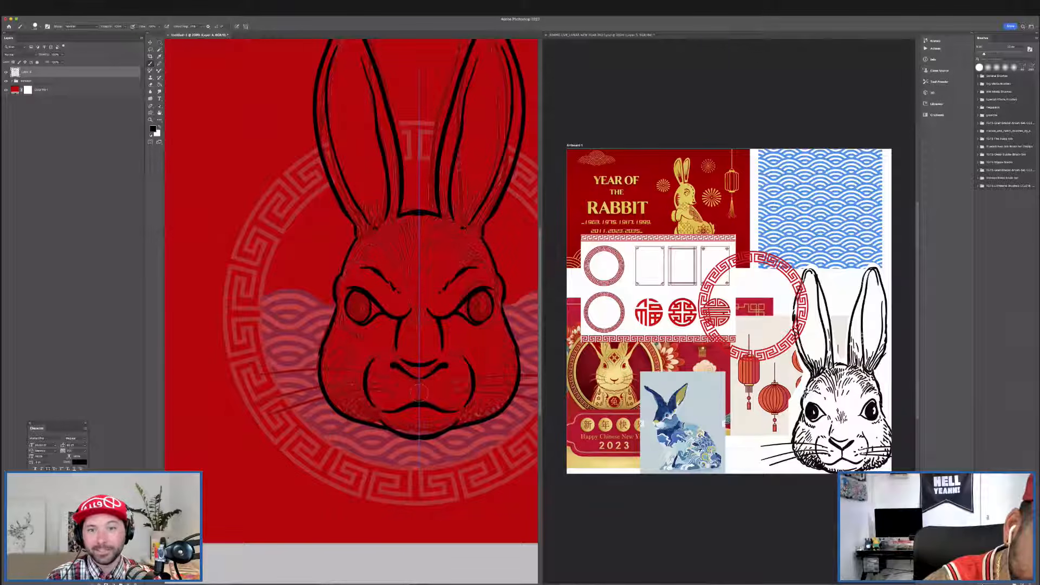
drag(418, 399, 419, 394)
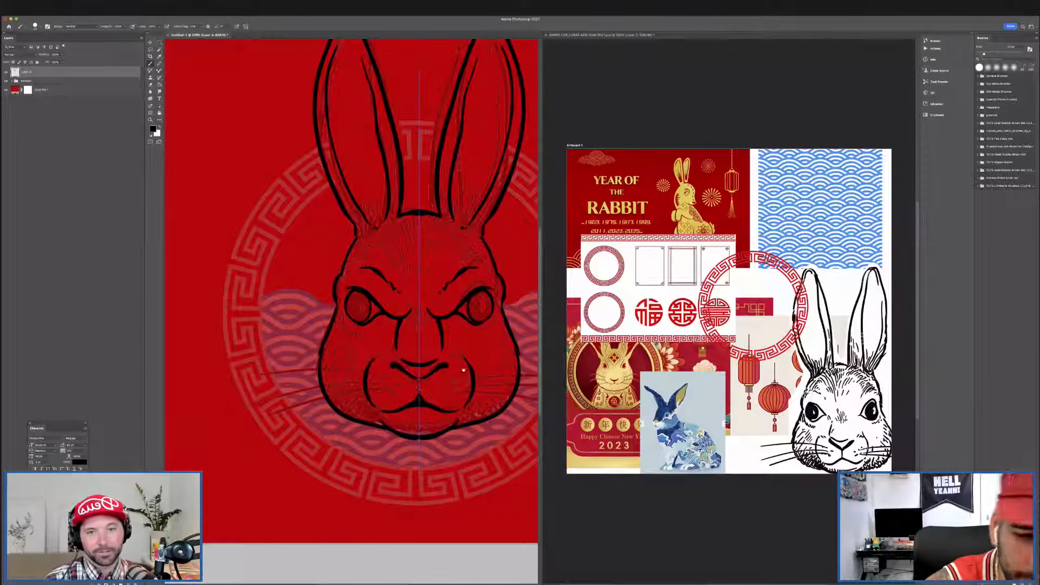
drag(460, 352, 465, 344)
drag(441, 381, 467, 336)
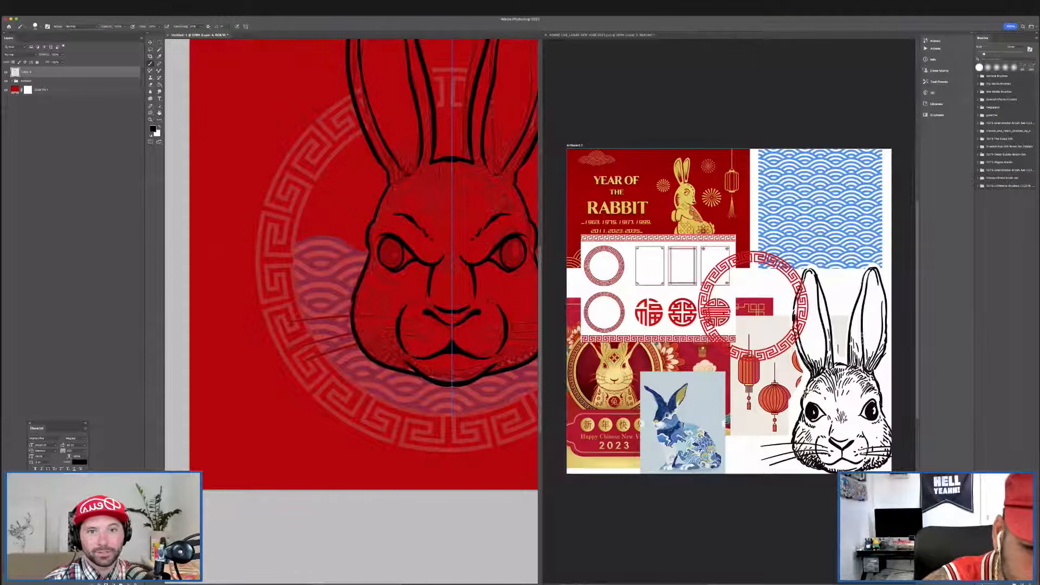
drag(498, 332, 449, 351)
Rotate the canvas view to draw three long mirrored whiskers per cheek, add whisker dots on the muzzle, and reset the view.
key(r)
mouse_move(448, 264)
mouse_down()
mouse_move(440, 251)
mouse_move(315, 210)
mouse_up()
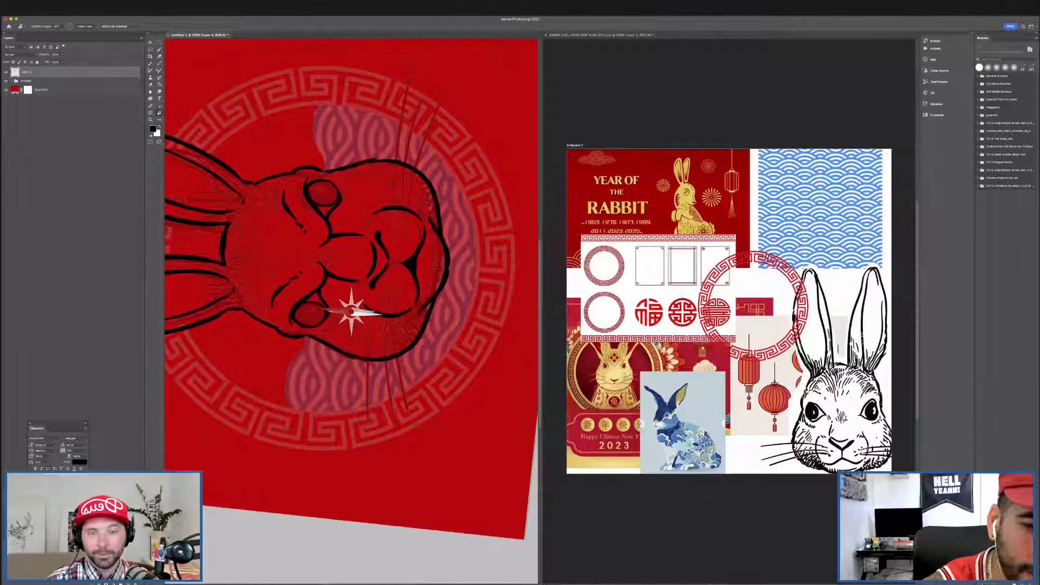
key(b)
drag(365, 426, 380, 307)
key(super+z)
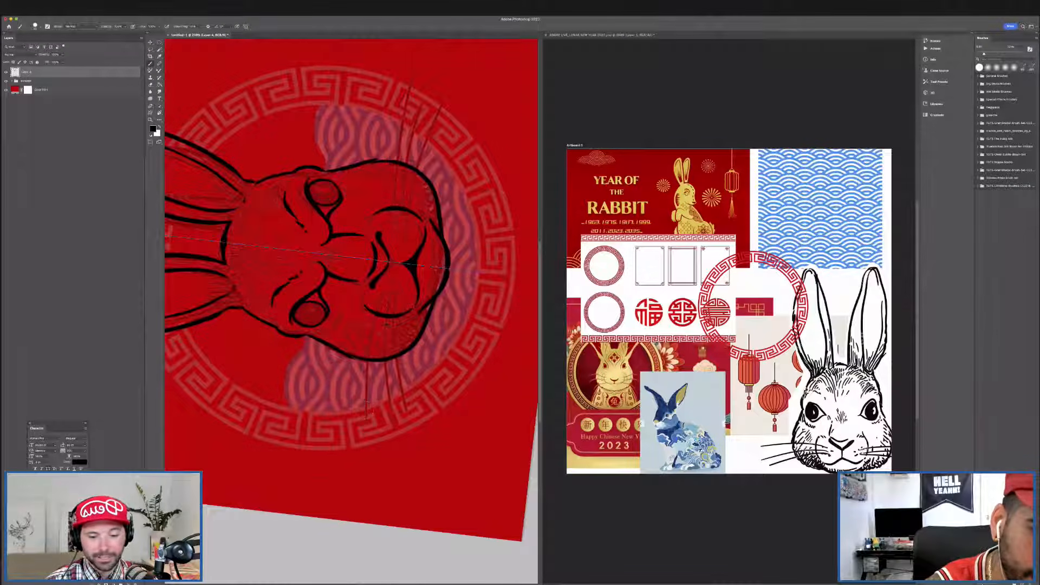
drag(366, 421, 382, 298)
drag(386, 395, 389, 305)
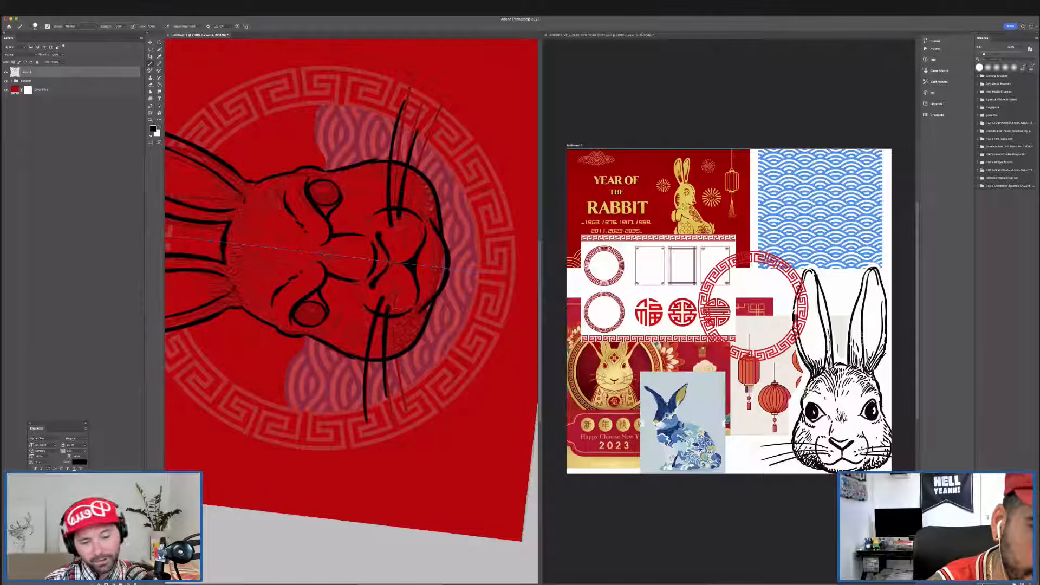
drag(413, 400, 398, 298)
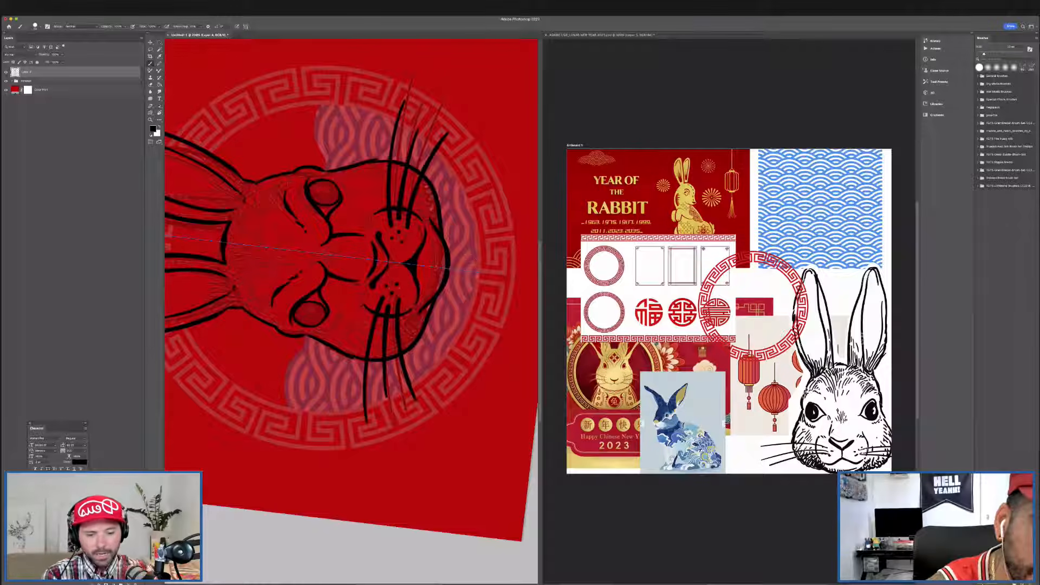
key(Escape)
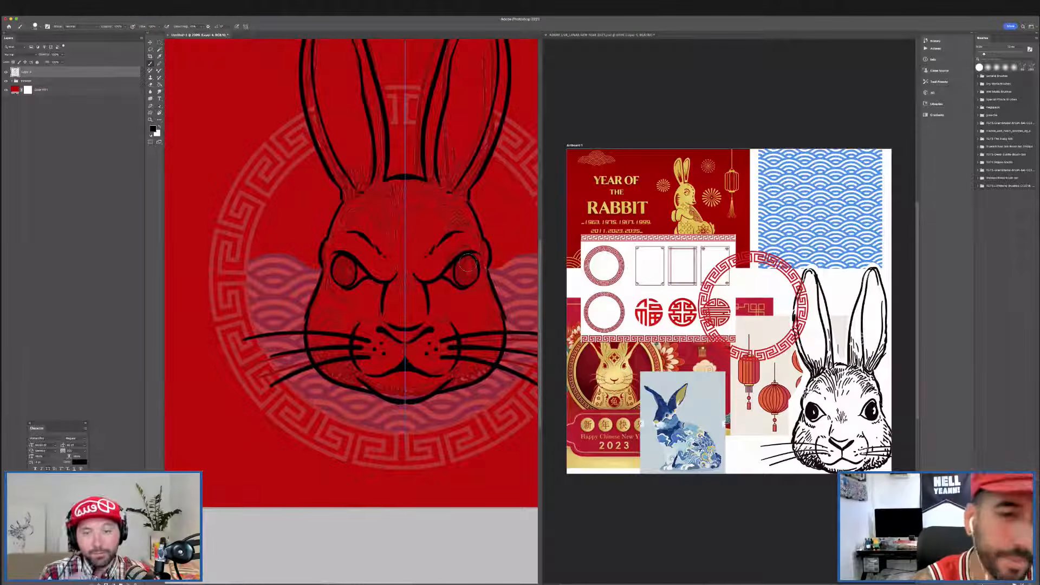
key(r)
mouse_move(402, 271)
mouse_down()
mouse_move(393, 262)
mouse_move(310, 262)
mouse_move(331, 250)
mouse_up()
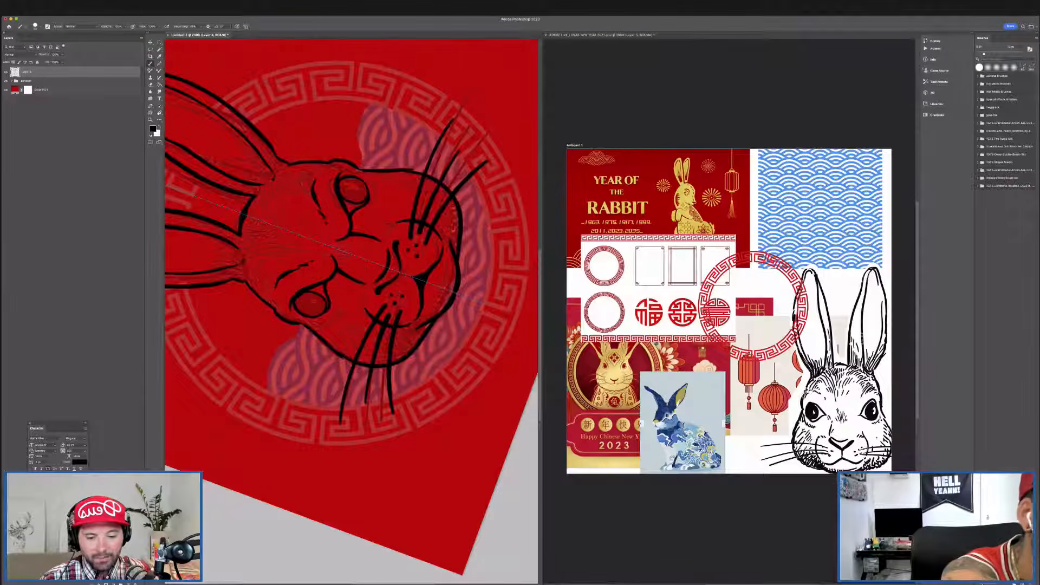
click(36, 26)
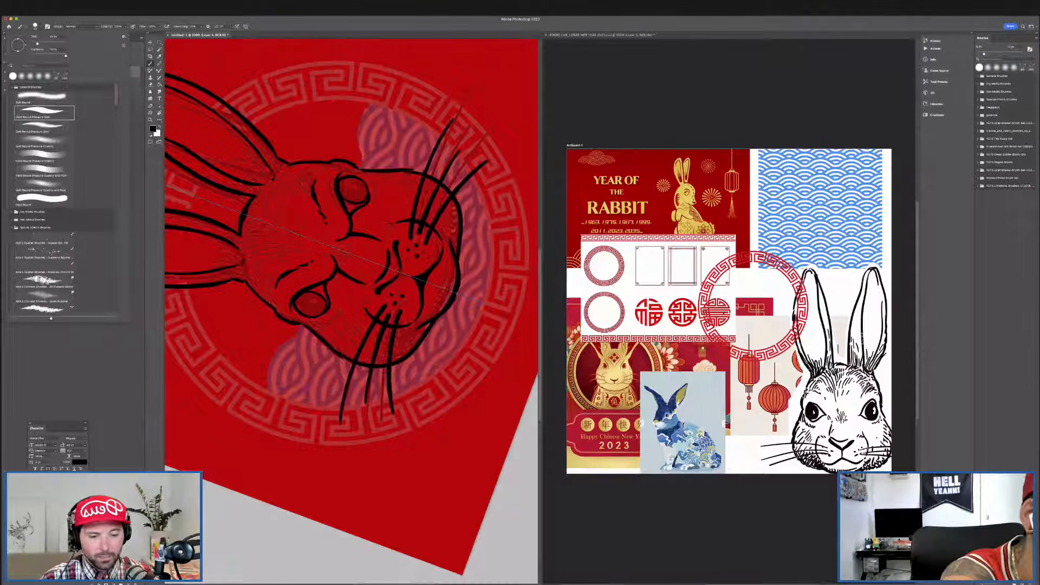
key(e)
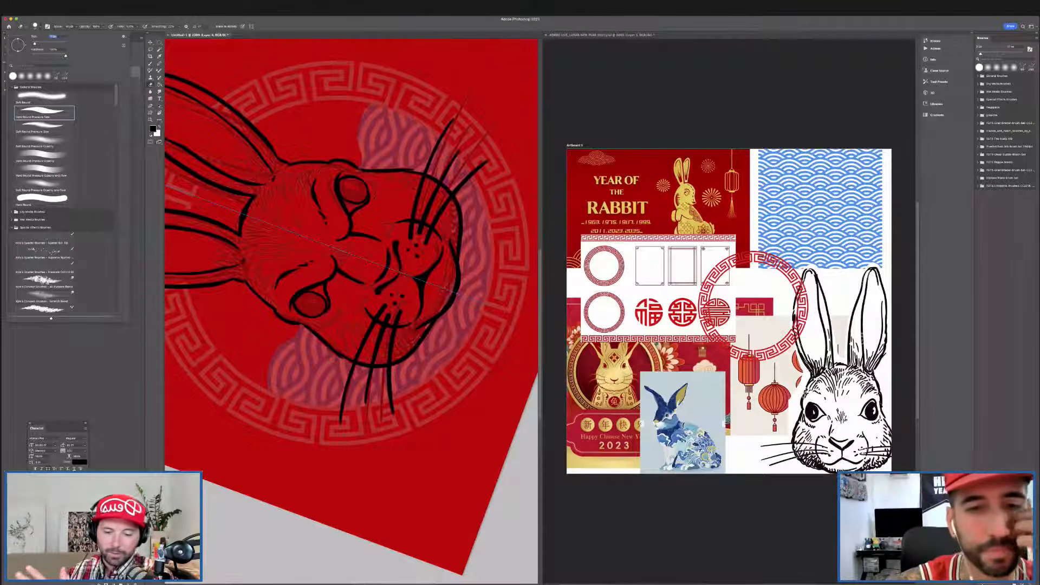
key(Return)
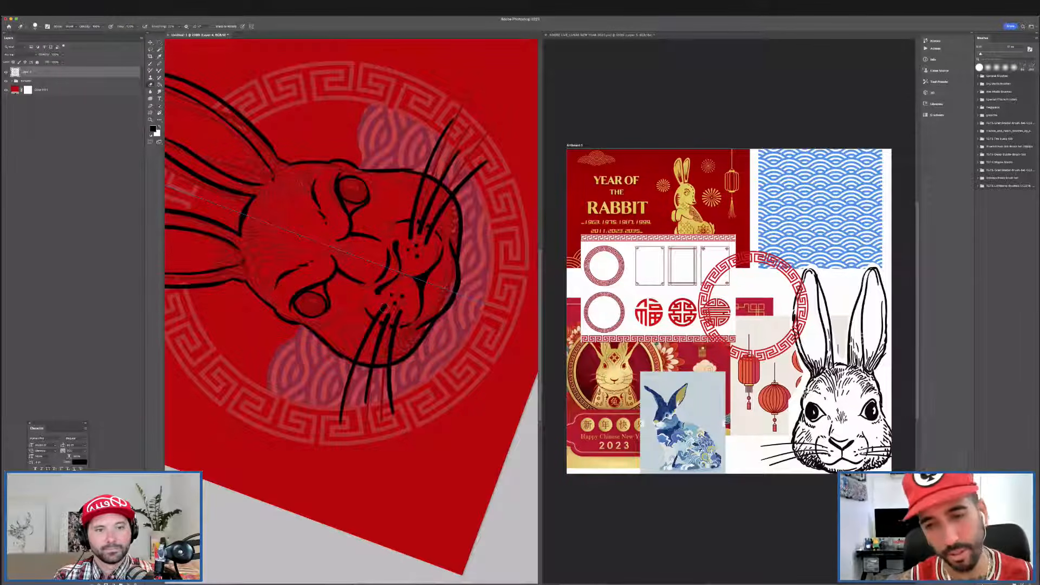
key(Escape)
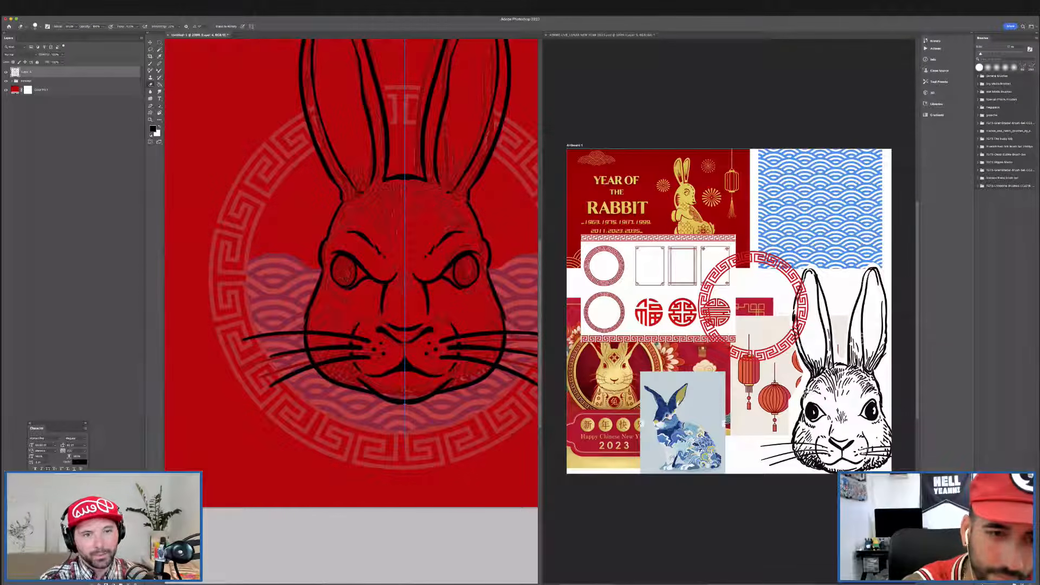
Reduce the brush size and add thin mirrored detail strokes beneath the eyes and along the sides of the head.
key(b)
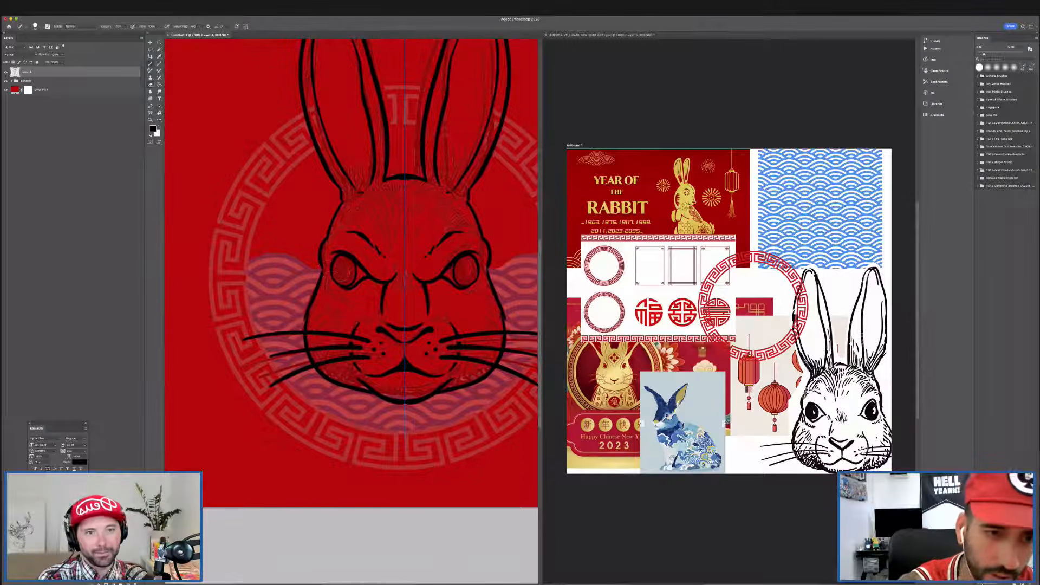
click(36, 26)
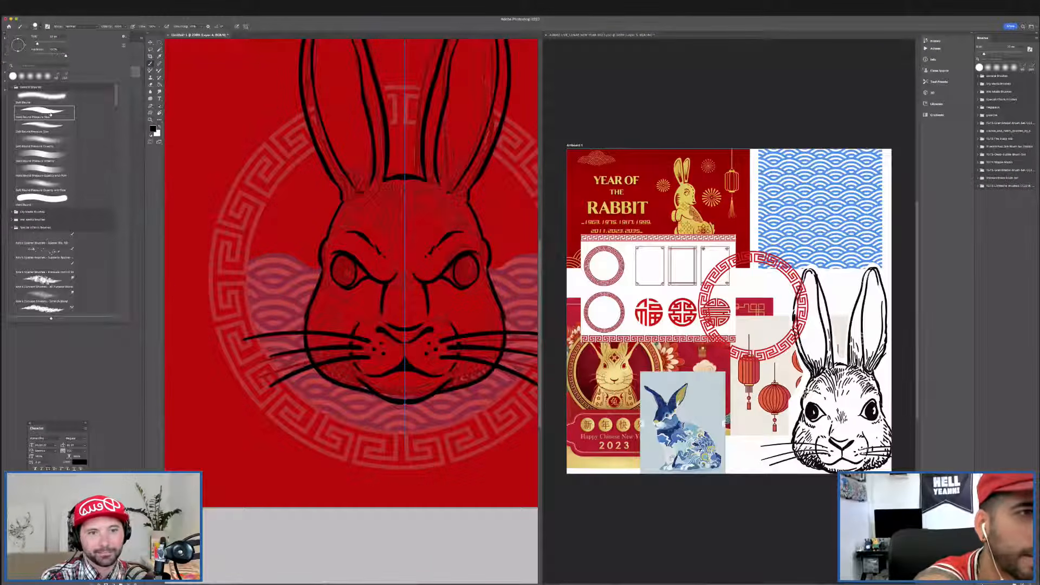
drag(38, 43, 34, 44)
click(332, 282)
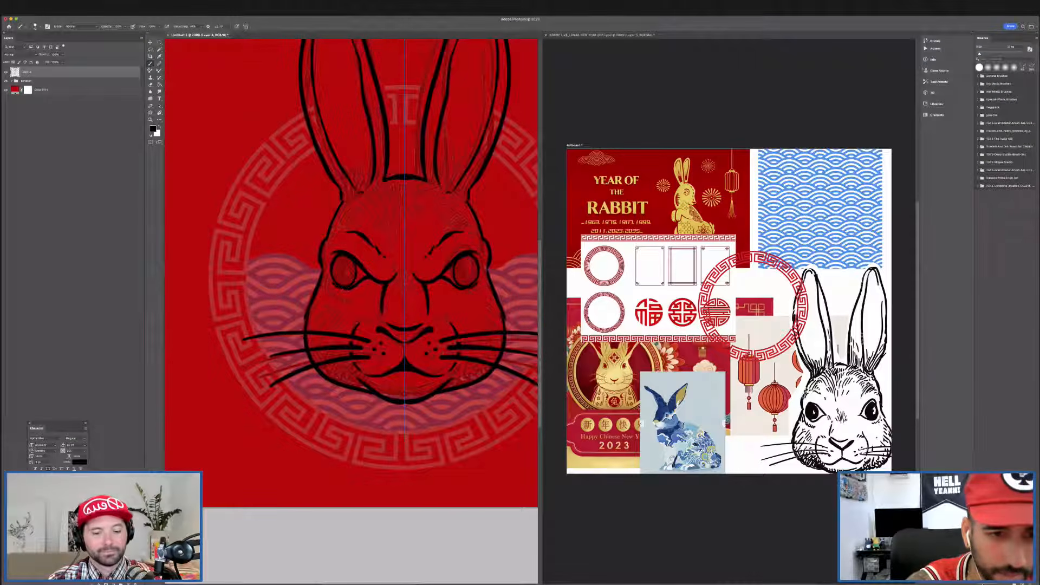
drag(331, 287, 345, 284)
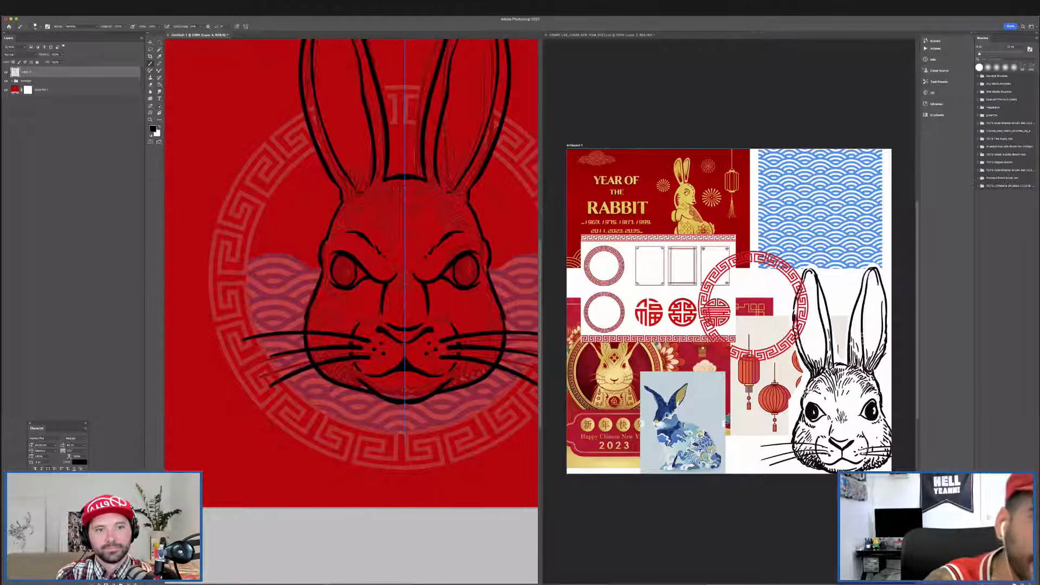
drag(316, 283, 320, 251)
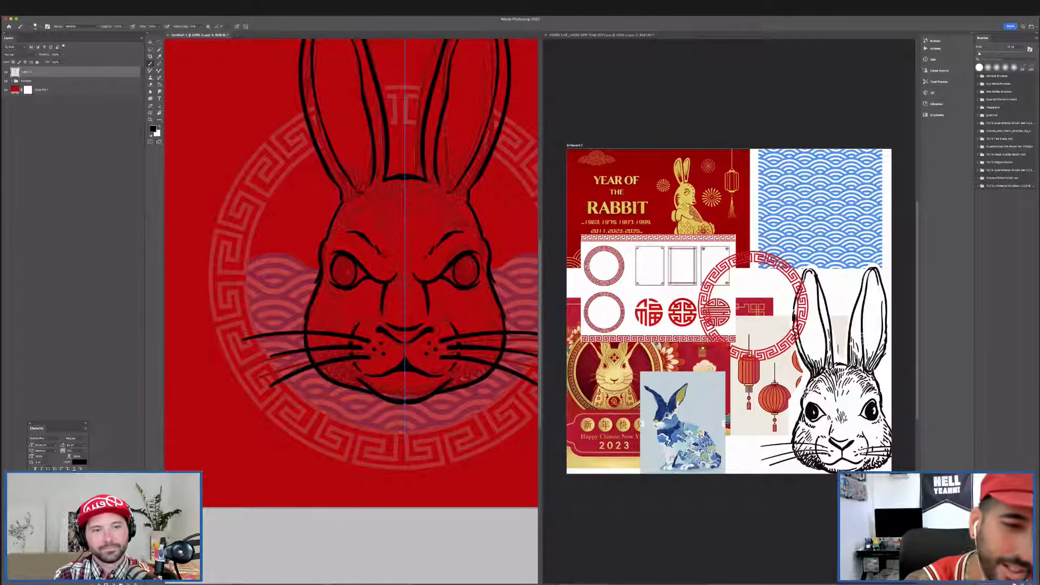
Add fine mirrored fur strokes along the lower cheeks and jaw, undoing unsatisfactory ones.
mouse_move(324, 368)
mouse_down()
mouse_move(371, 384)
mouse_move(341, 374)
mouse_up()
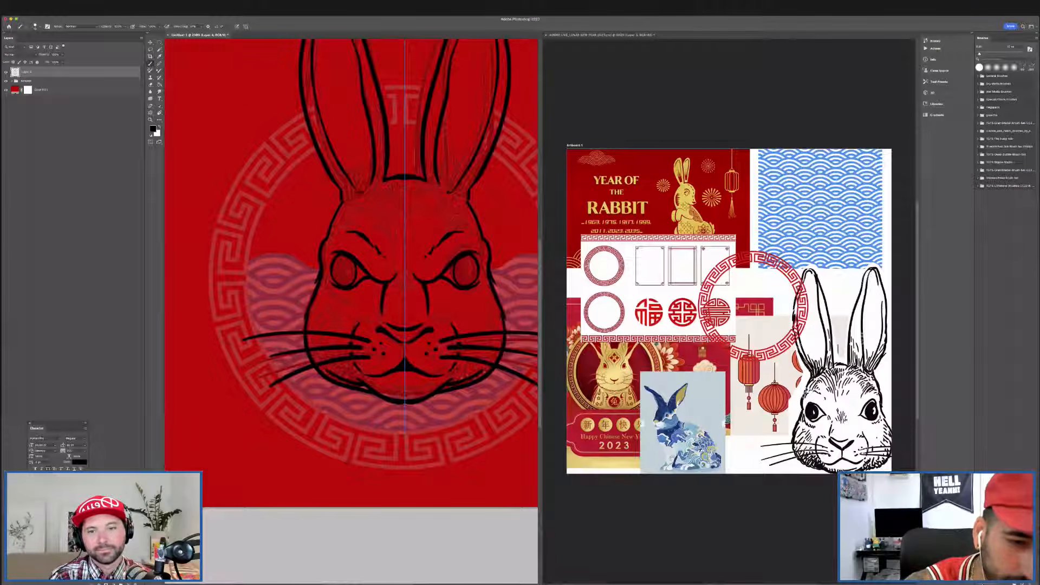
key(super+z)
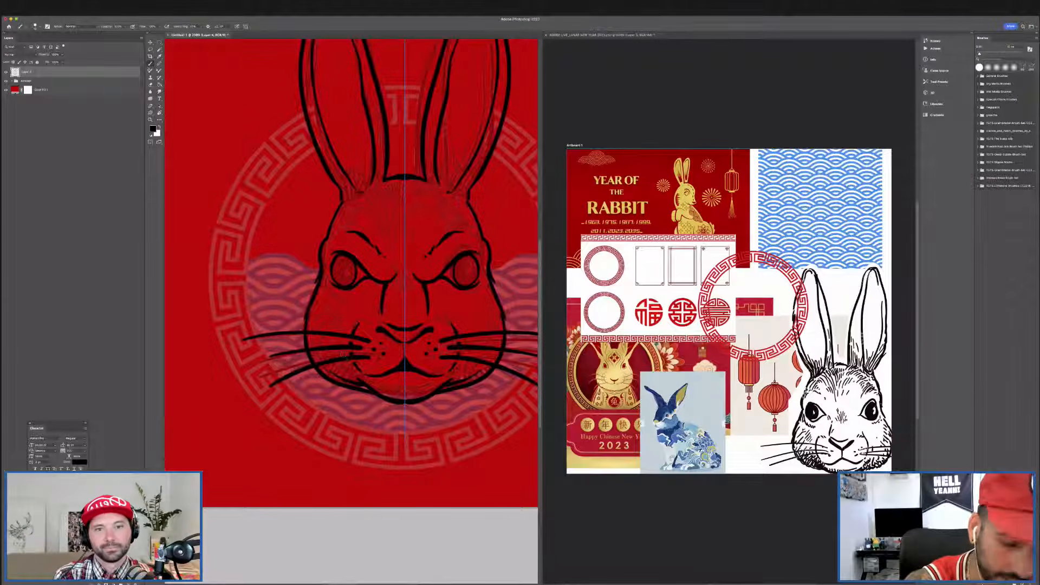
key(super+z)
drag(330, 372, 368, 388)
key(super+z)
Draw short mirrored hatching lines beneath both eyes.
drag(427, 322, 449, 349)
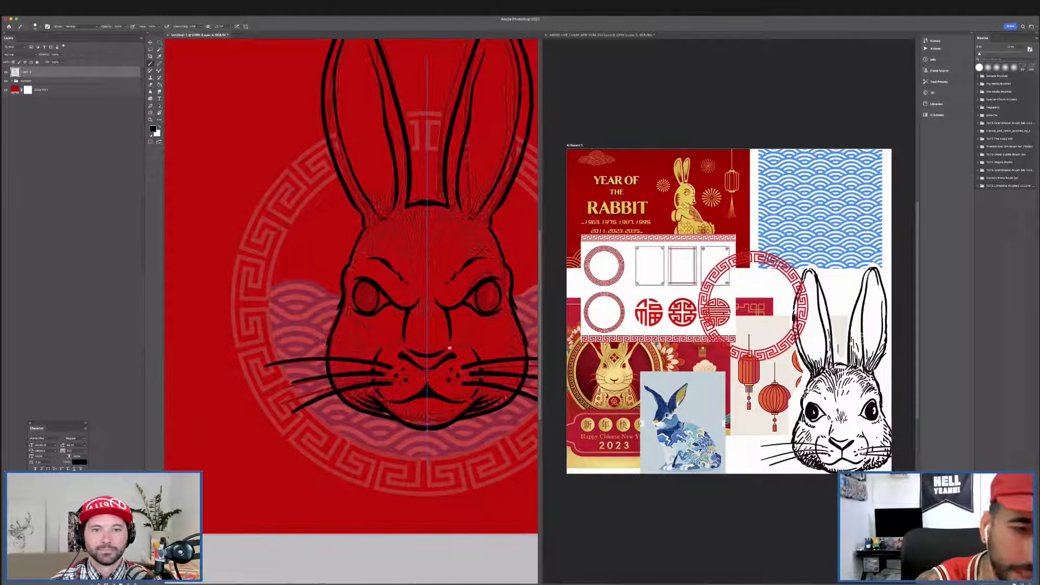
drag(348, 313, 357, 326)
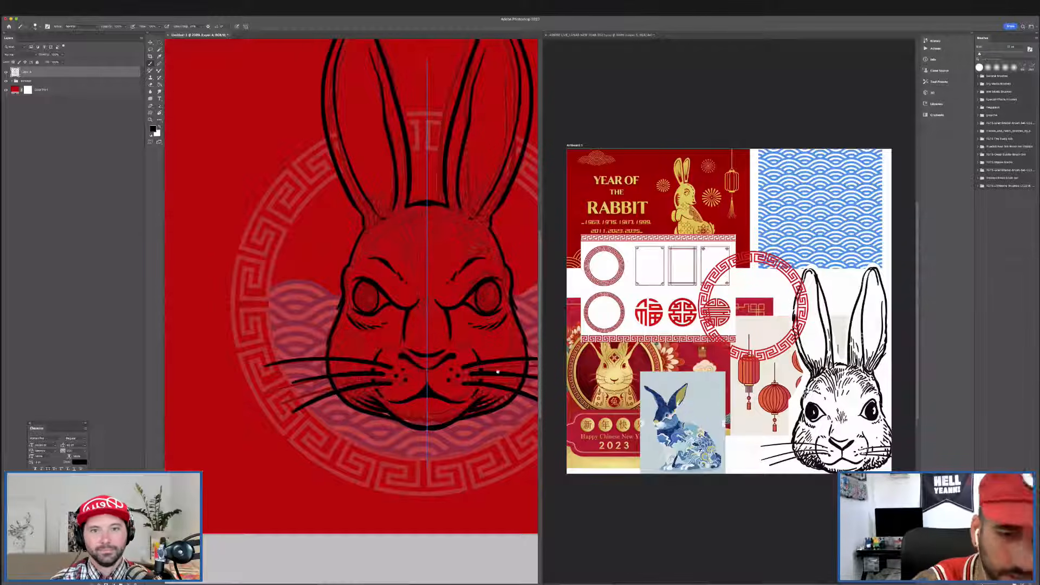
scroll(477, 368, down, 3)
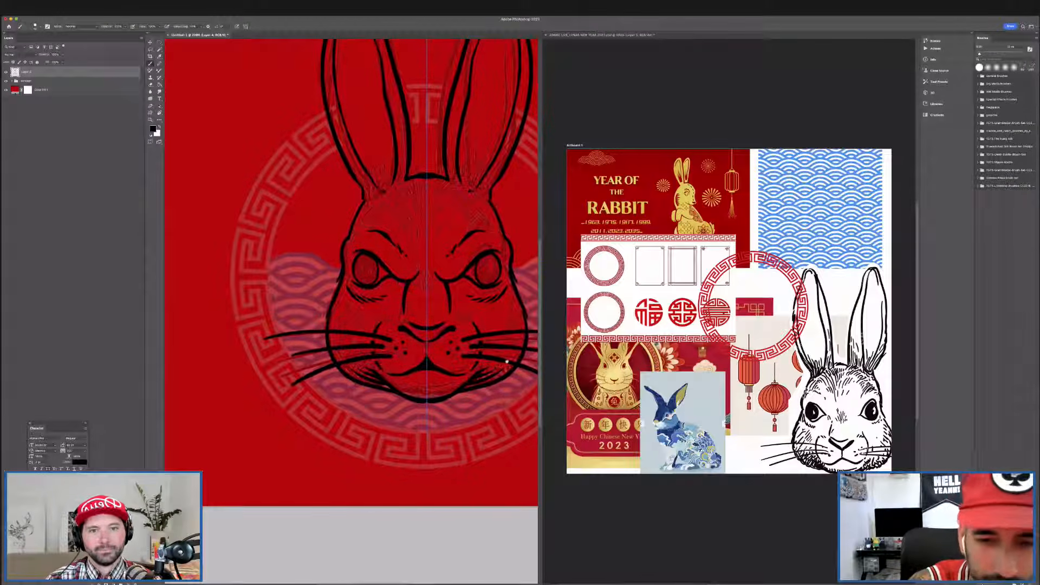
scroll(493, 386, up, 5)
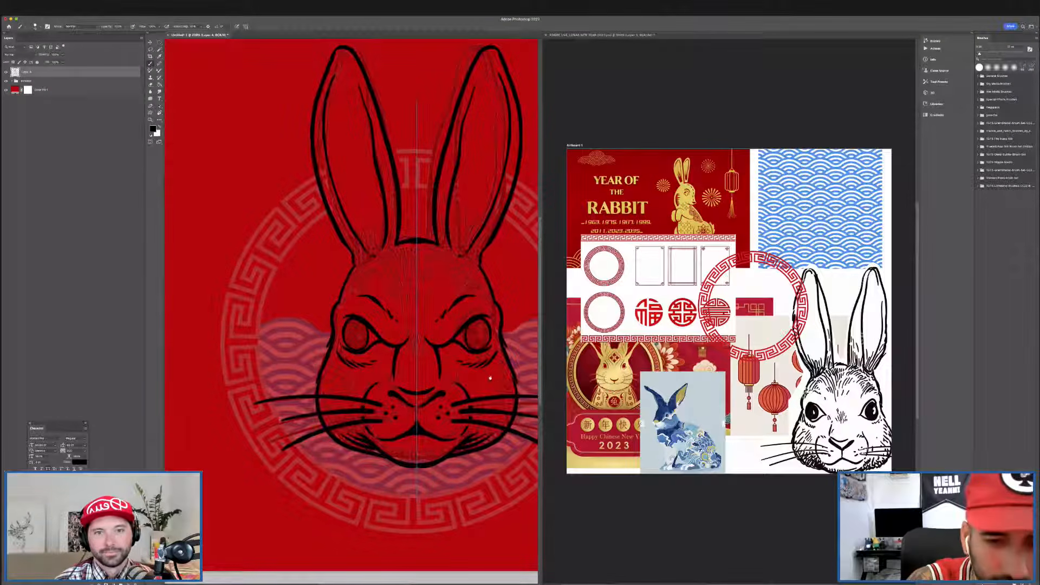
Hide the faded concept group to check the inked rabbit on its own, and show the group again.
scroll(490, 376, left, 3)
drag(452, 350, 416, 413)
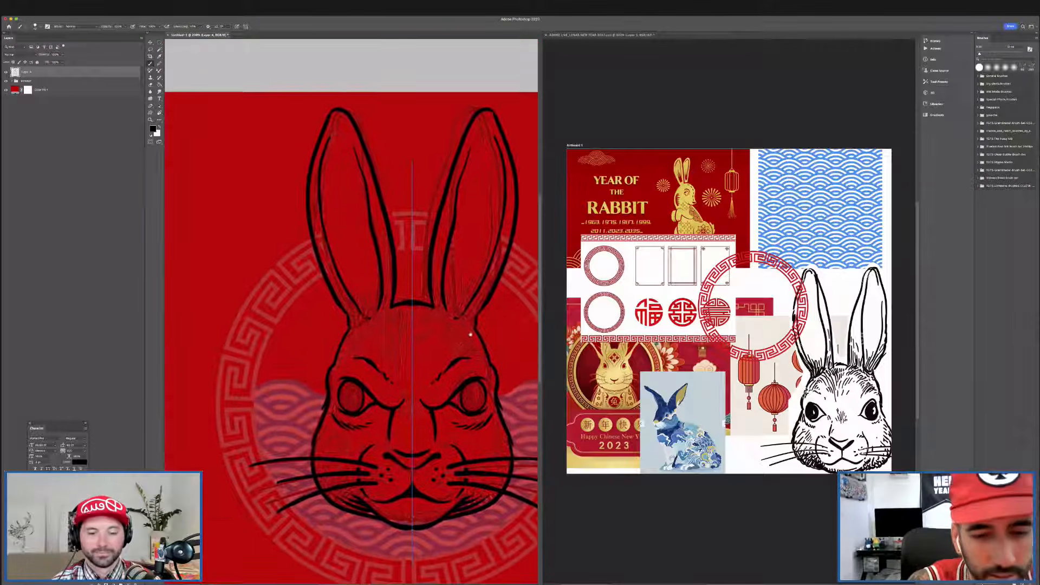
drag(471, 332, 444, 294)
key(super+minus)
key(super+minus)
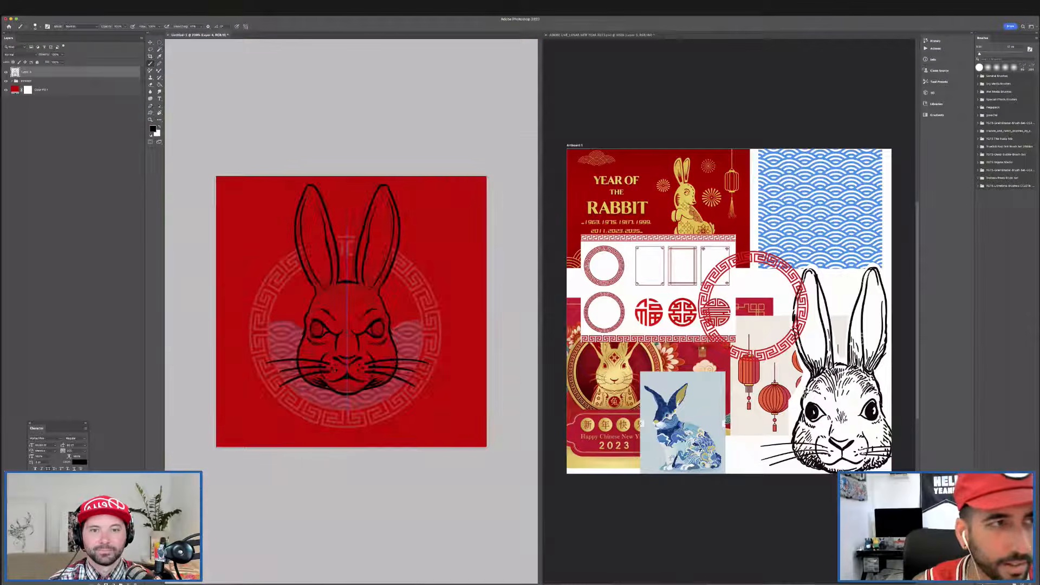
click(6, 81)
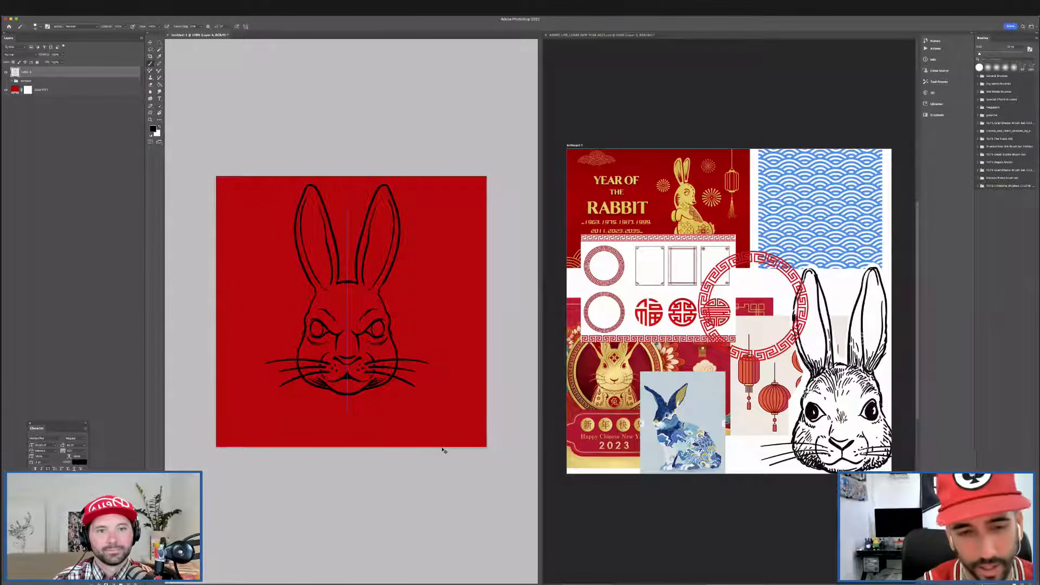
key(super+plus)
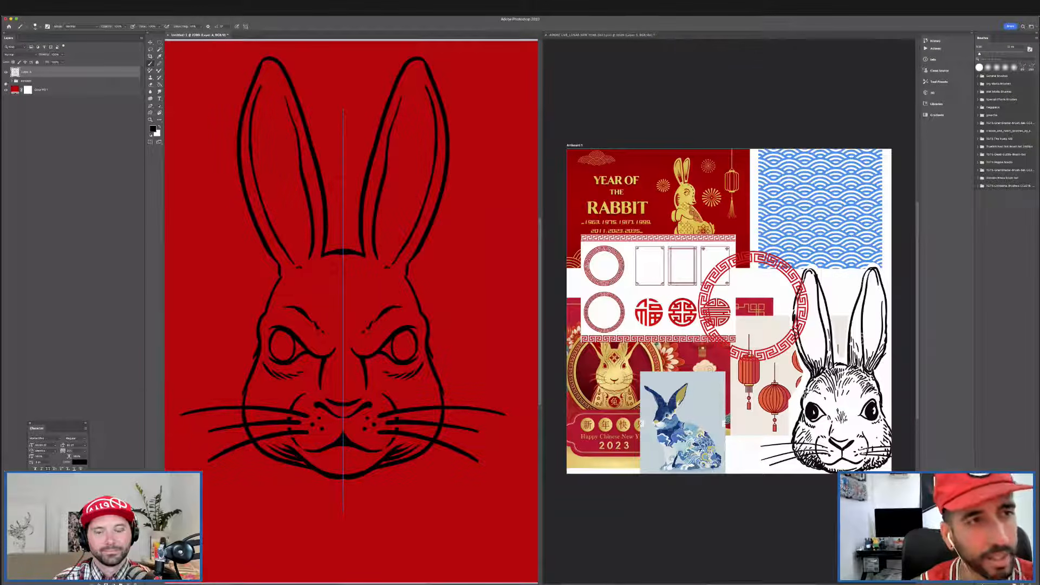
click(6, 81)
Paint a solid black patch between the brows and radiate mirrored fur strokes from it up the forehead.
drag(471, 327, 566, 342)
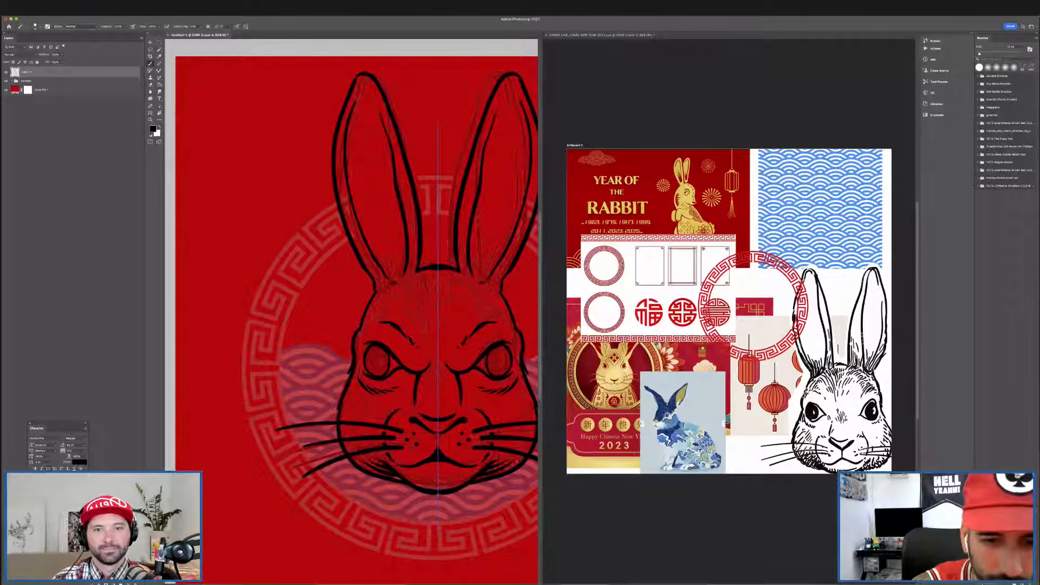
mouse_move(412, 340)
mouse_down()
mouse_move(439, 323)
mouse_move(438, 356)
mouse_move(421, 345)
mouse_move(437, 349)
mouse_move(434, 327)
mouse_move(417, 341)
mouse_up()
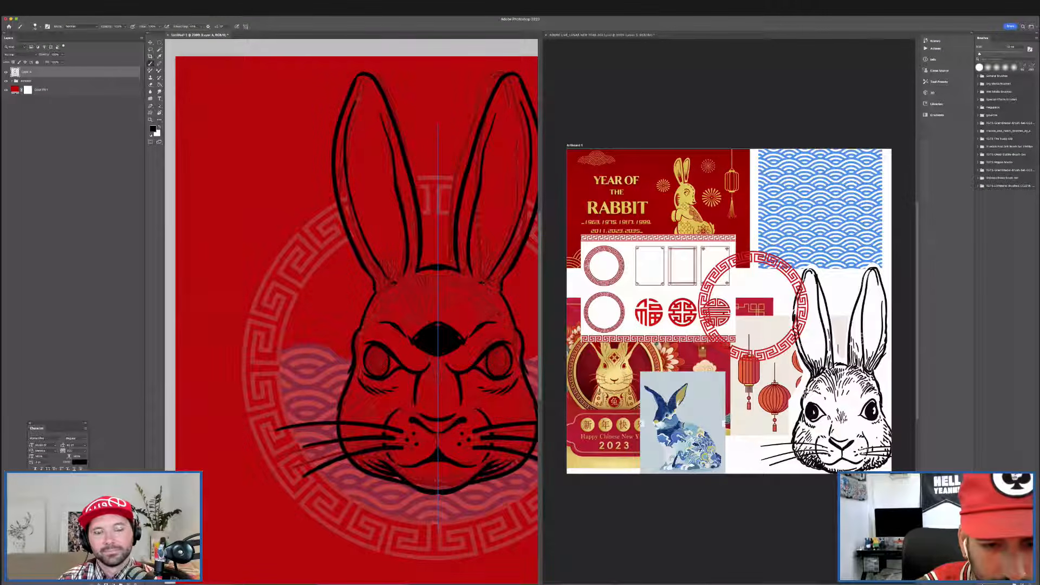
mouse_move(405, 304)
mouse_down()
mouse_move(415, 335)
mouse_move(418, 303)
mouse_move(424, 328)
mouse_up()
drag(421, 282, 436, 321)
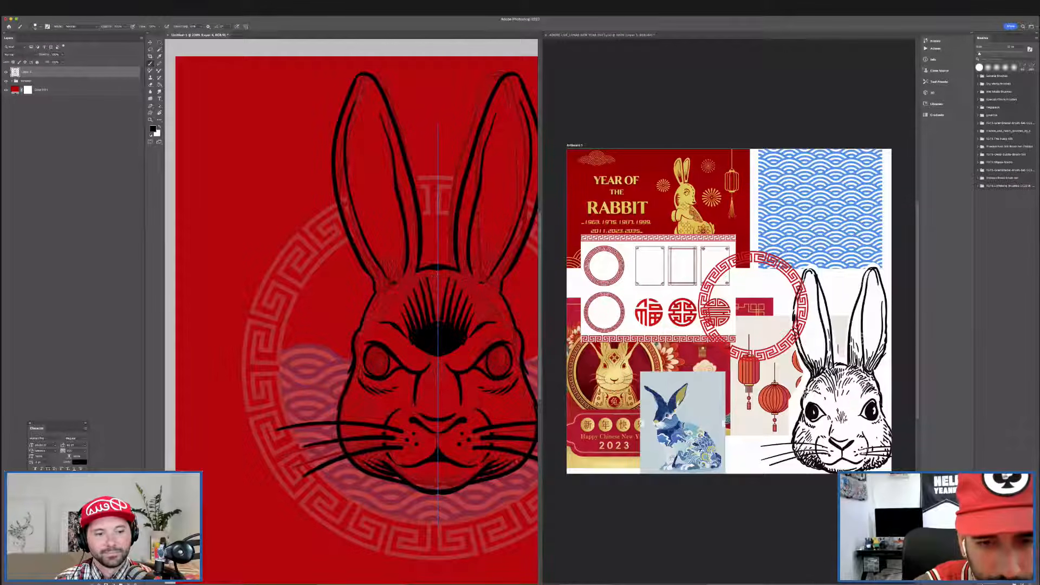
mouse_move(434, 279)
mouse_down()
mouse_move(437, 322)
mouse_move(408, 334)
mouse_move(391, 323)
mouse_up()
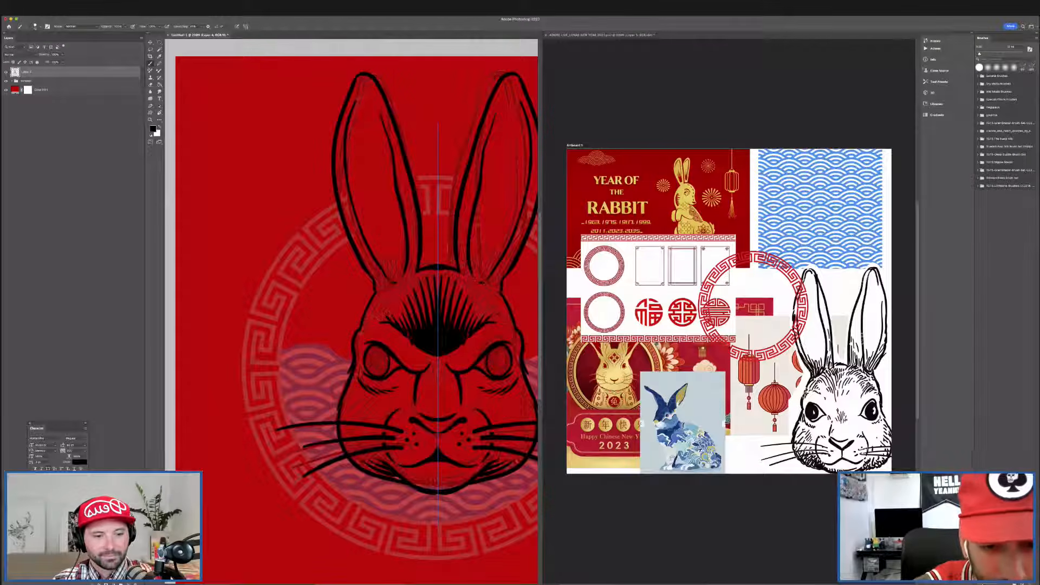
Rotate the canvas view to extend the mirrored forehead fur strokes outward above the brows, and reset the view.
scroll(379, 325, down, 2)
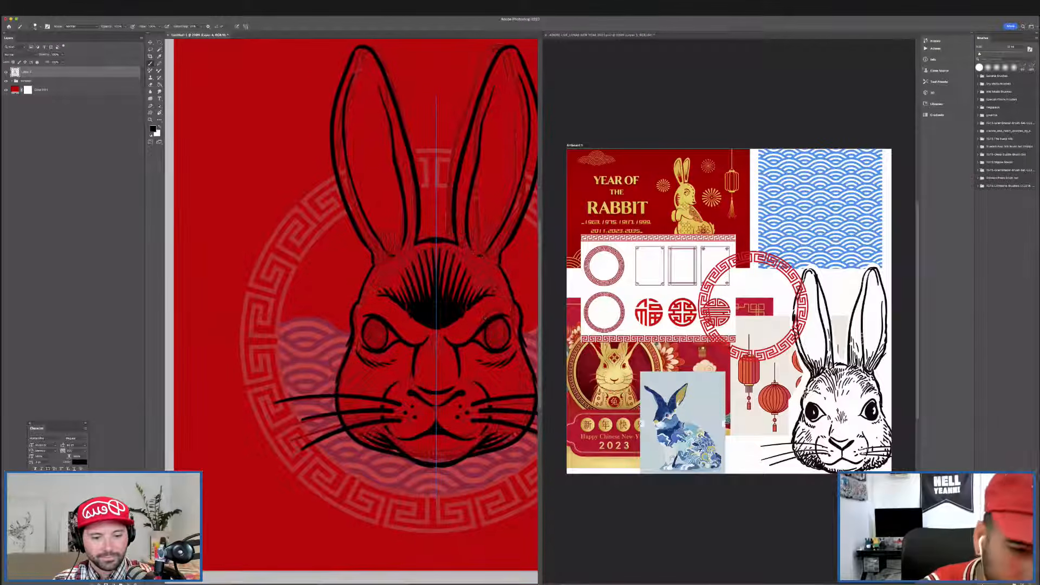
mouse_move(364, 430)
mouse_down()
mouse_move(387, 444)
mouse_move(429, 443)
mouse_move(435, 466)
mouse_up()
mouse_move(456, 366)
mouse_down()
mouse_move(437, 362)
mouse_move(471, 361)
mouse_move(479, 304)
mouse_up()
key(r)
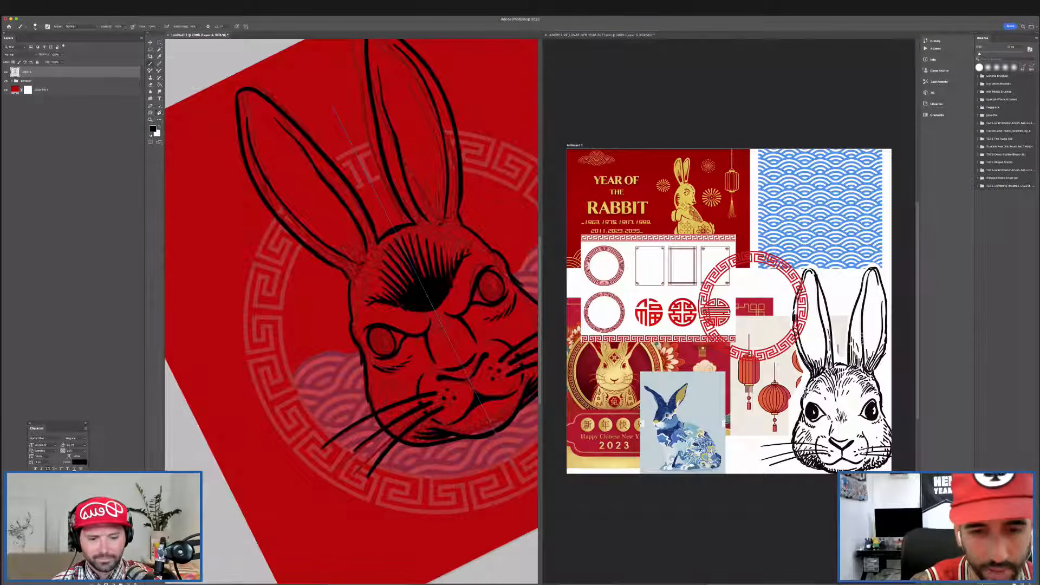
key(Escape)
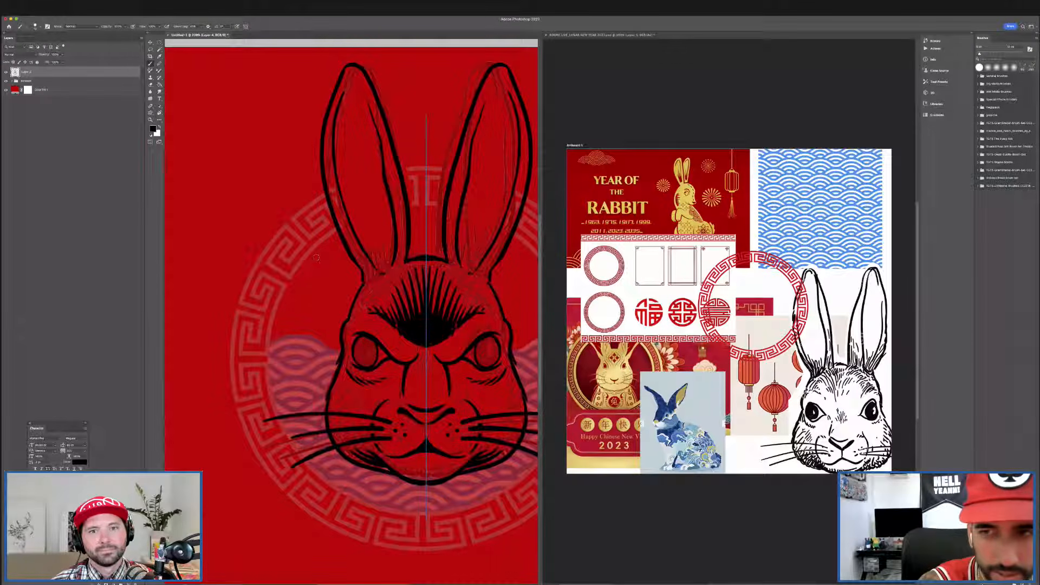
Ink the rounded rectangular body of a mirrored paper lantern on each side of the rabbit's head, undoing unsatisfactory strokes.
drag(317, 258, 316, 323)
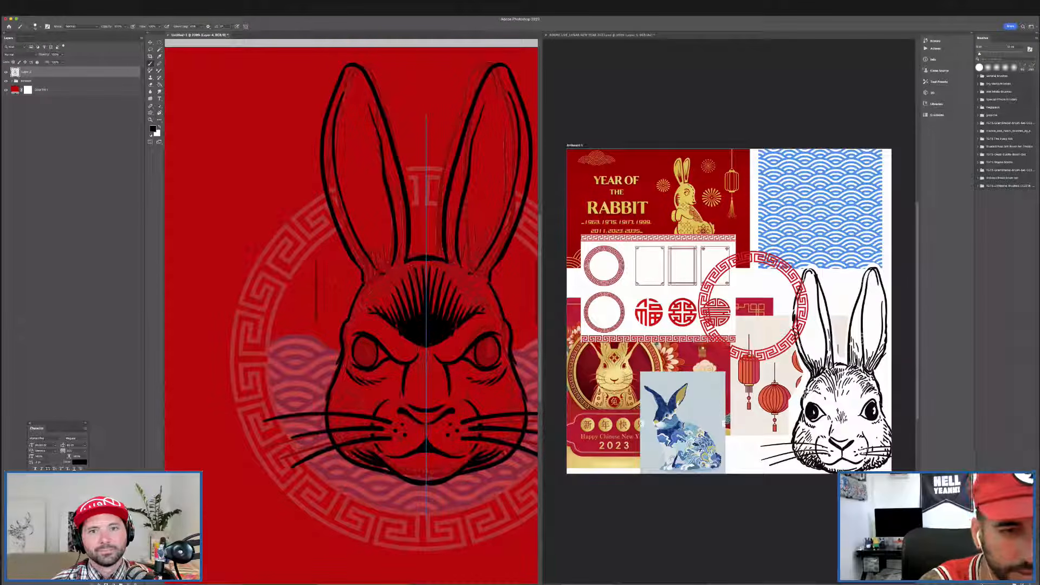
mouse_move(295, 269)
mouse_down()
mouse_move(344, 272)
mouse_move(308, 261)
mouse_move(338, 266)
mouse_move(295, 282)
mouse_move(295, 322)
mouse_up()
key(super+z)
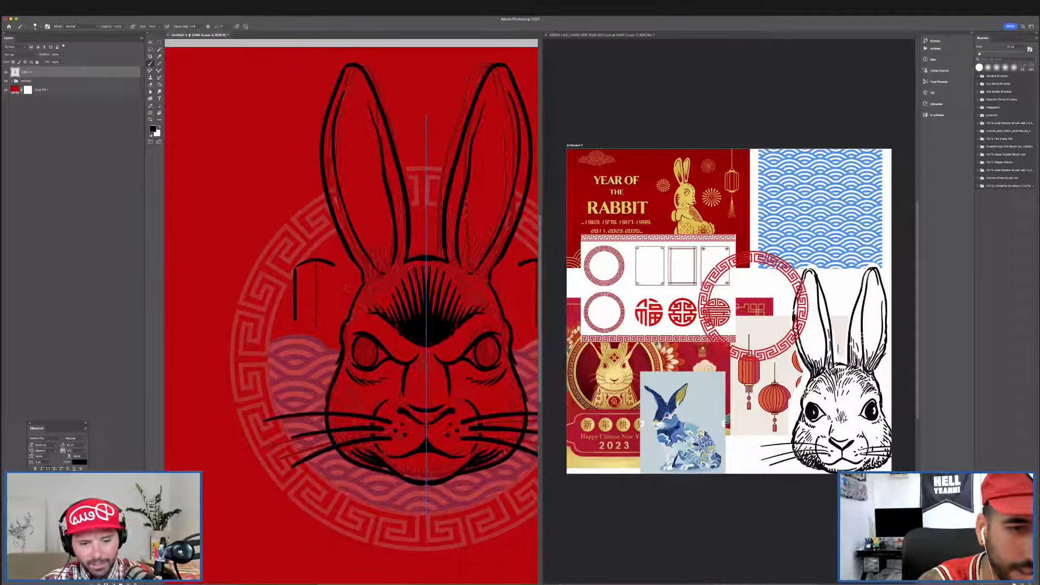
drag(335, 265, 336, 322)
key(super+z)
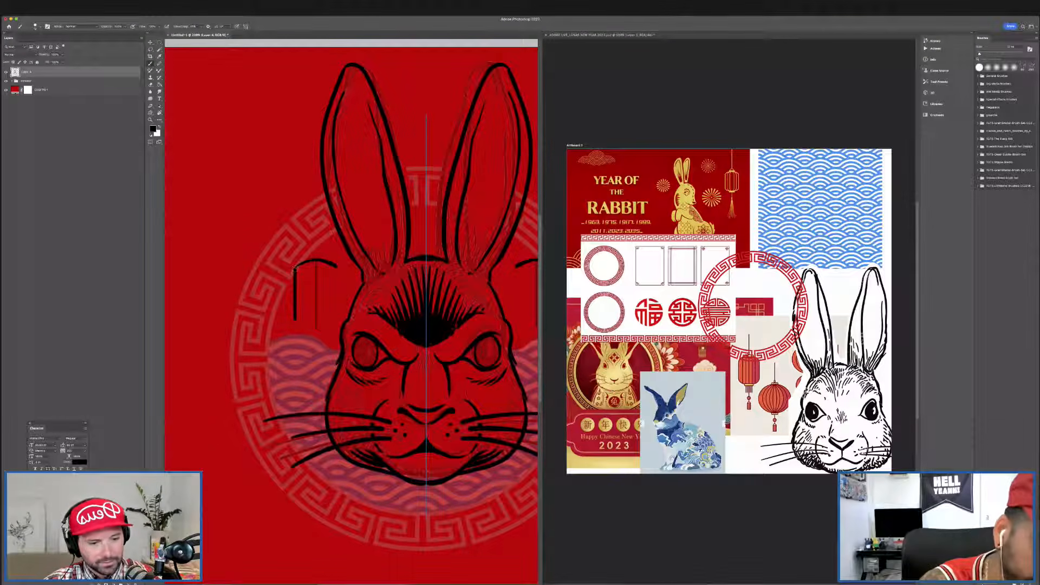
mouse_move(336, 264)
mouse_down()
mouse_move(337, 325)
mouse_move(303, 329)
mouse_move(337, 323)
mouse_move(327, 329)
mouse_up()
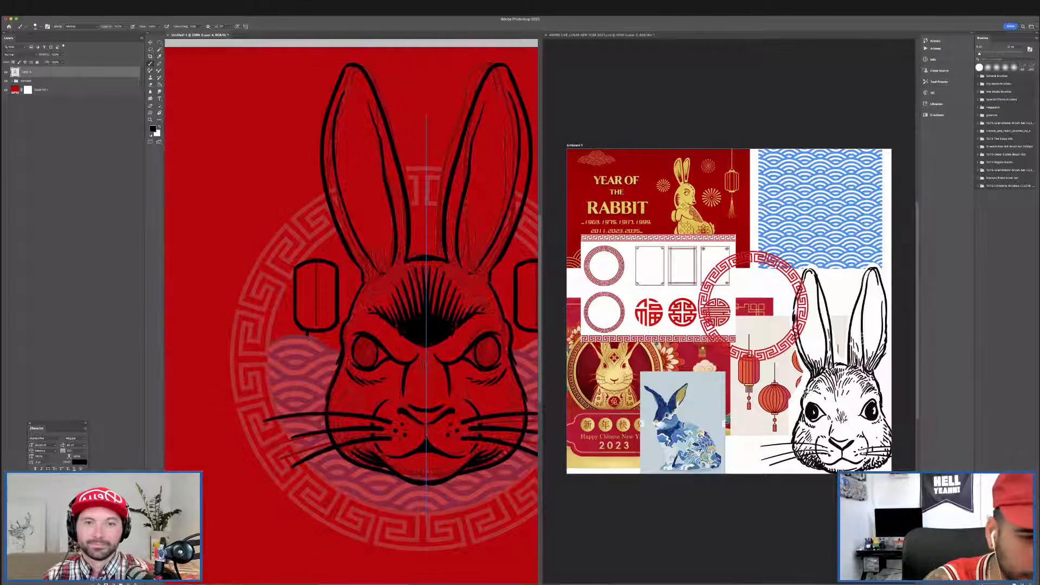
Add small caps above and below the lantern bodies and fill the bodies with vertical rib lines.
mouse_move(307, 332)
mouse_down()
mouse_move(328, 333)
mouse_move(308, 337)
mouse_up()
key(super+z)
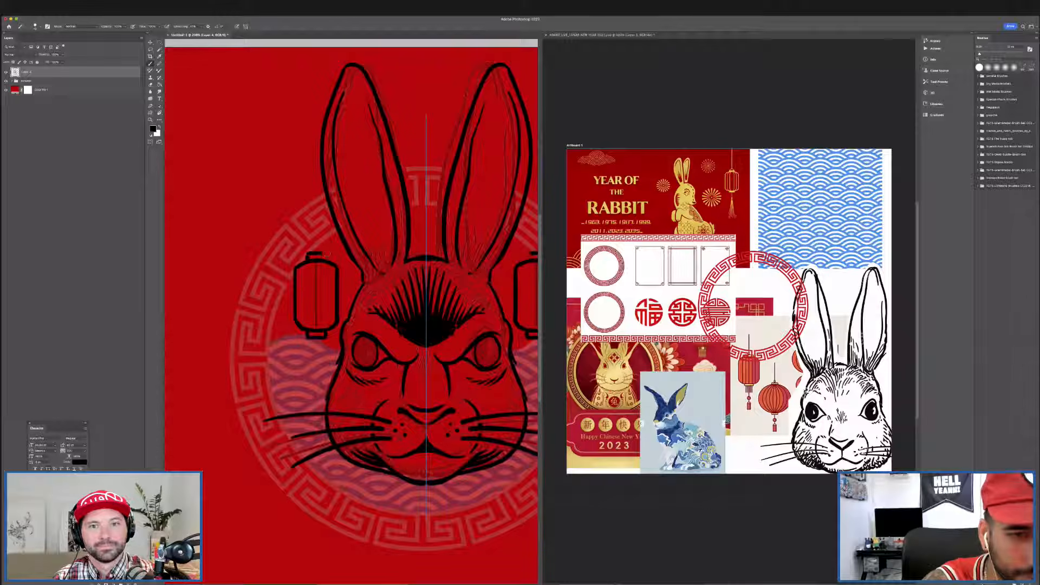
mouse_move(307, 255)
mouse_down()
mouse_move(328, 253)
mouse_move(327, 262)
mouse_up()
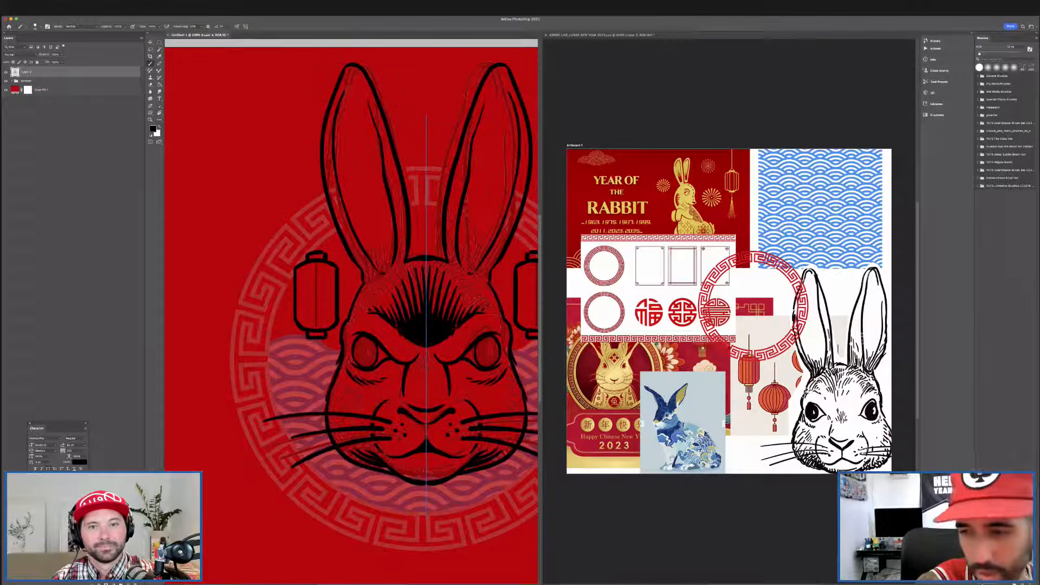
mouse_move(302, 266)
mouse_down()
mouse_move(300, 325)
mouse_move(310, 308)
mouse_move(310, 328)
mouse_up()
drag(323, 264, 331, 326)
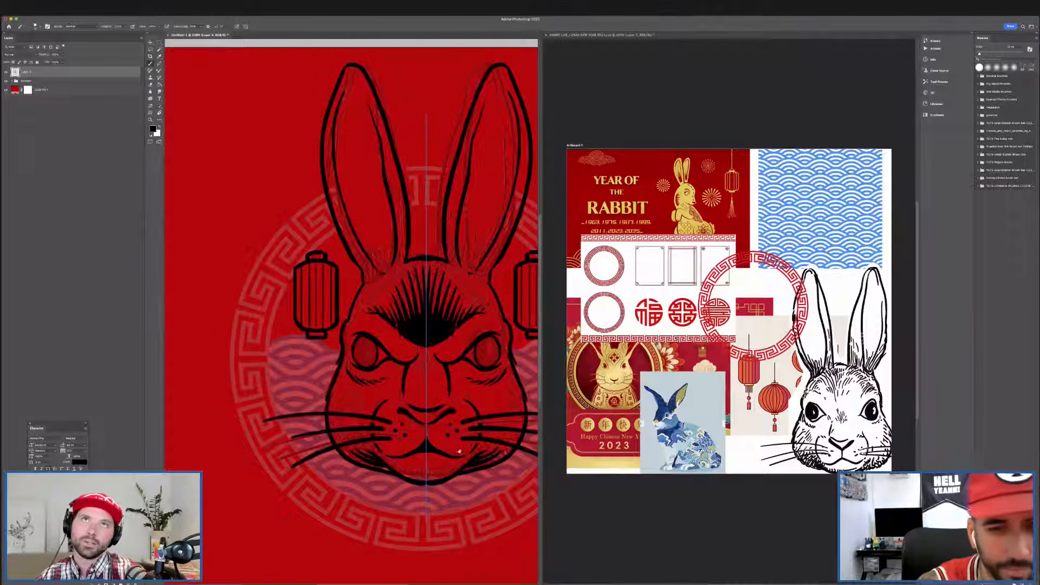
Draw a hanging cord with a bead and a small tassel beneath each mirrored lantern, redoing the overlong cord.
scroll(459, 451, down, 2)
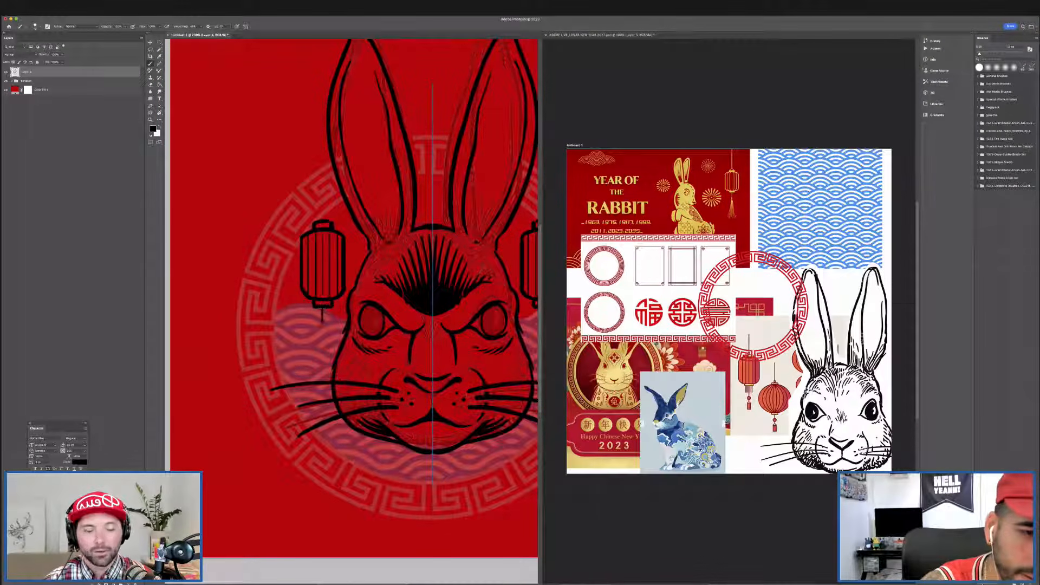
drag(323, 309, 323, 360)
key(super+z)
drag(322, 309, 323, 343)
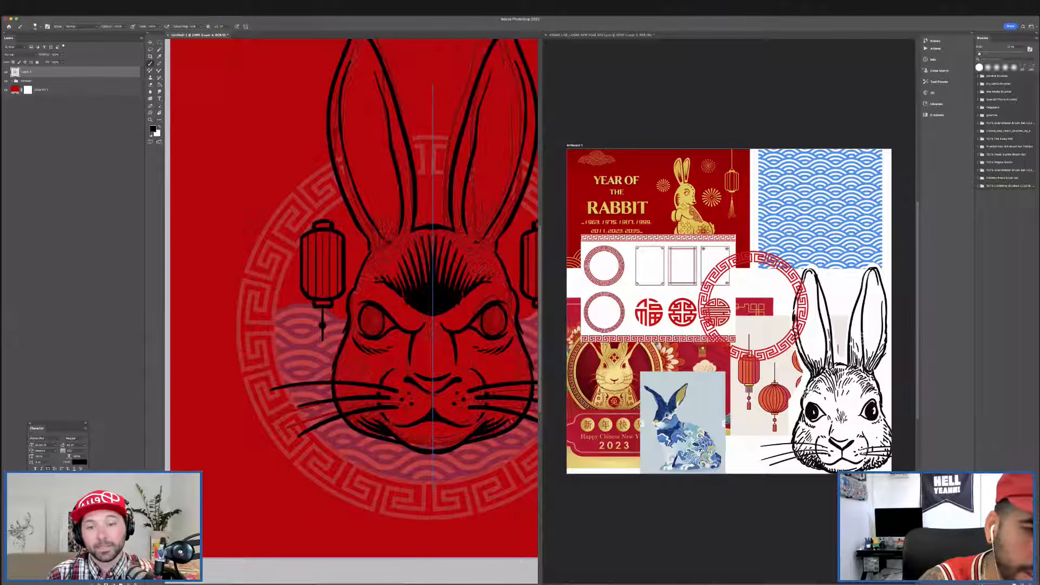
drag(318, 344, 325, 350)
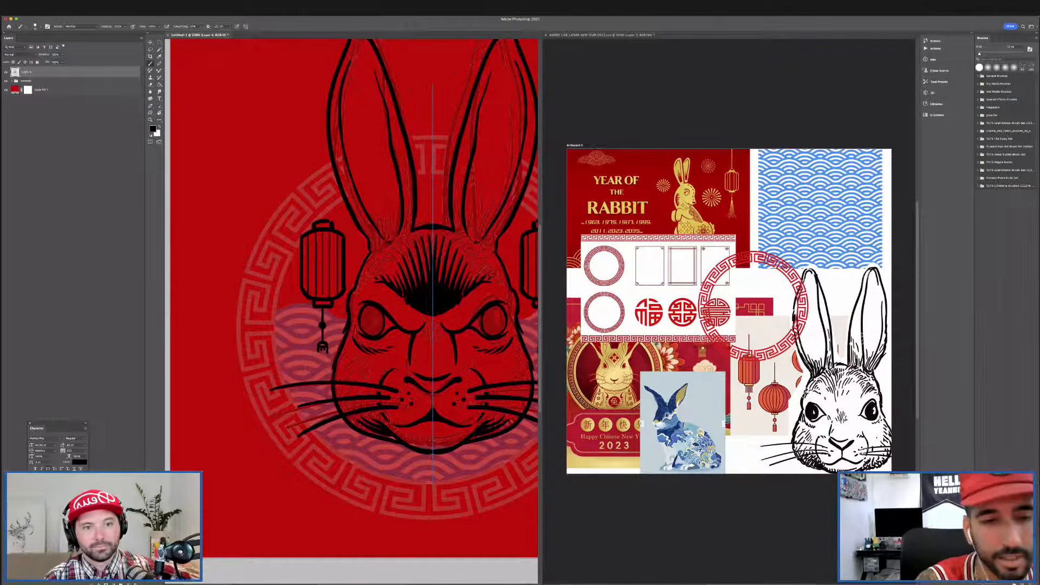
drag(307, 371, 319, 365)
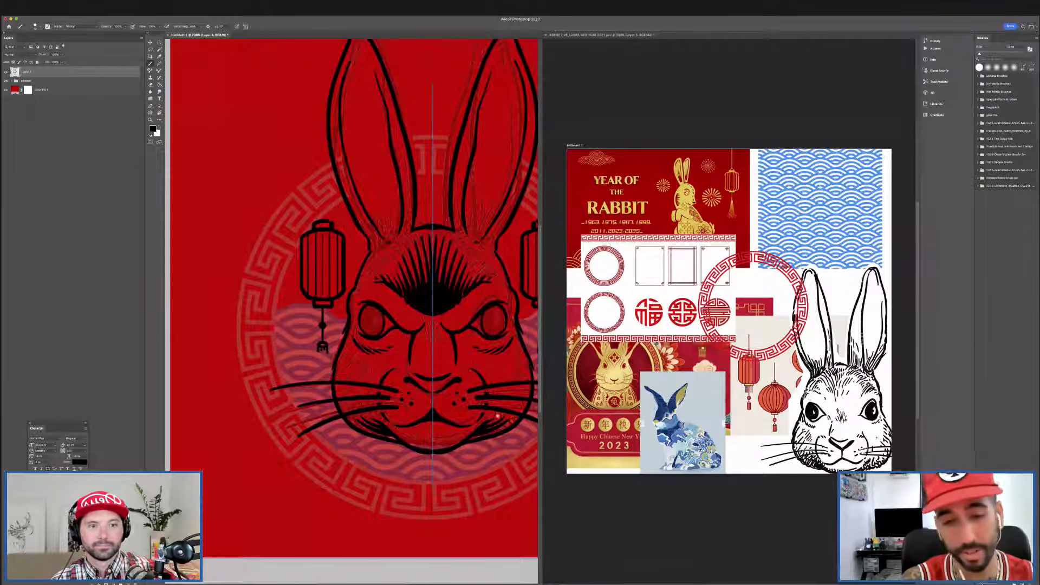
drag(458, 458, 397, 499)
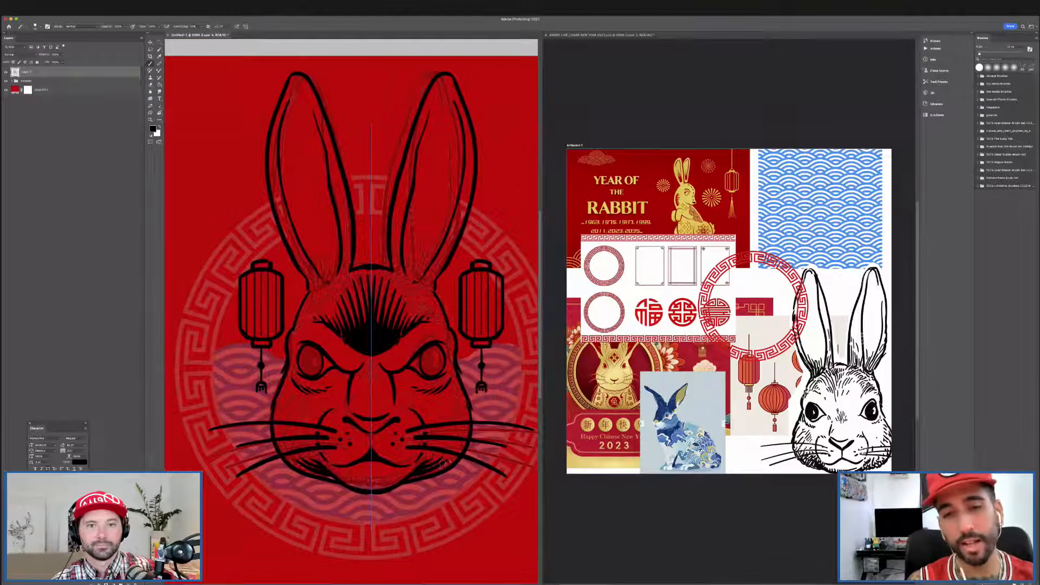
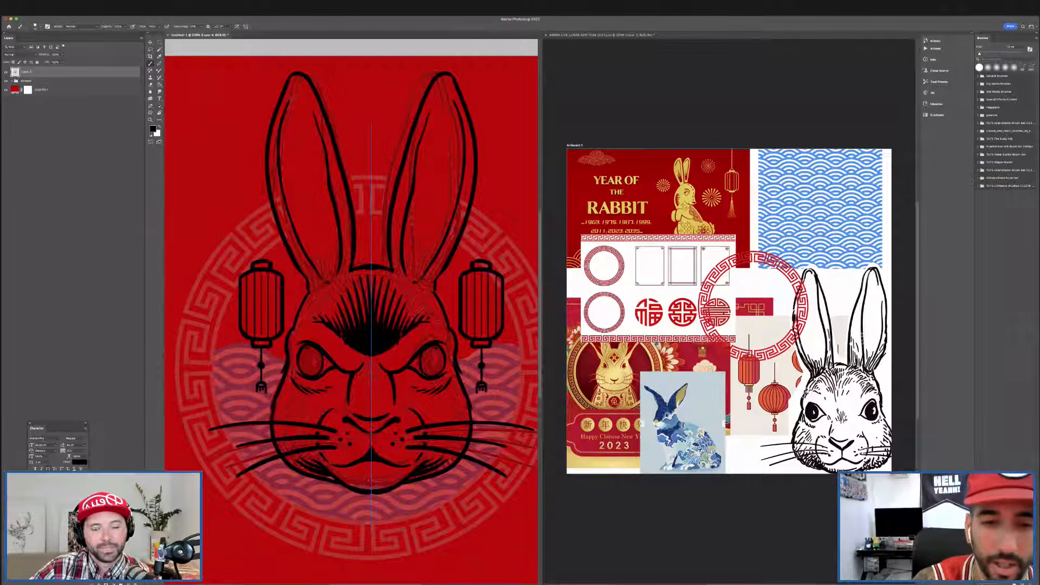
Fill both eyes solid black and, with the canvas view rotated, extend the dark fur down onto the nose bridge.
drag(313, 353, 307, 366)
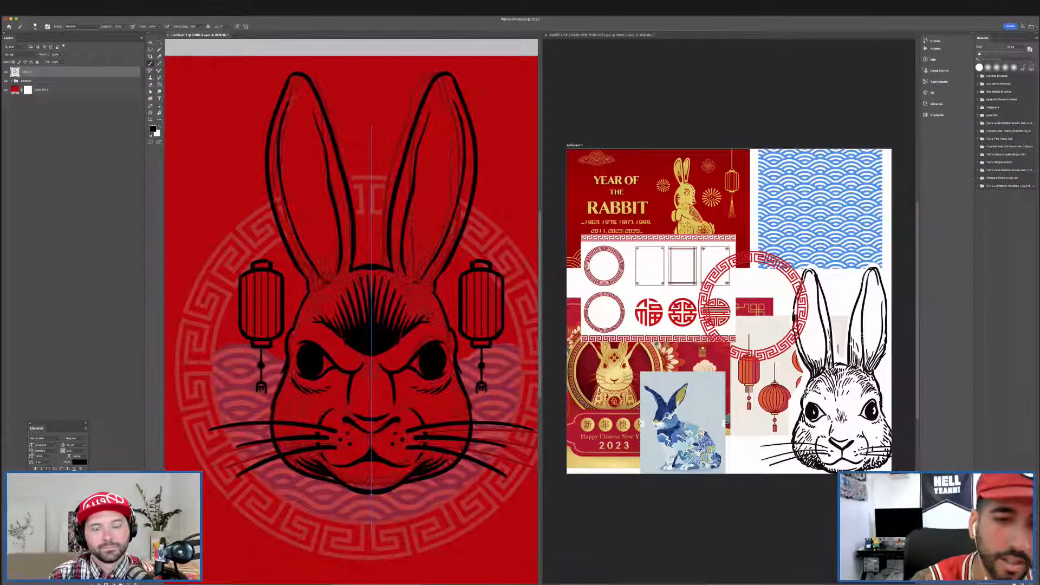
key(r)
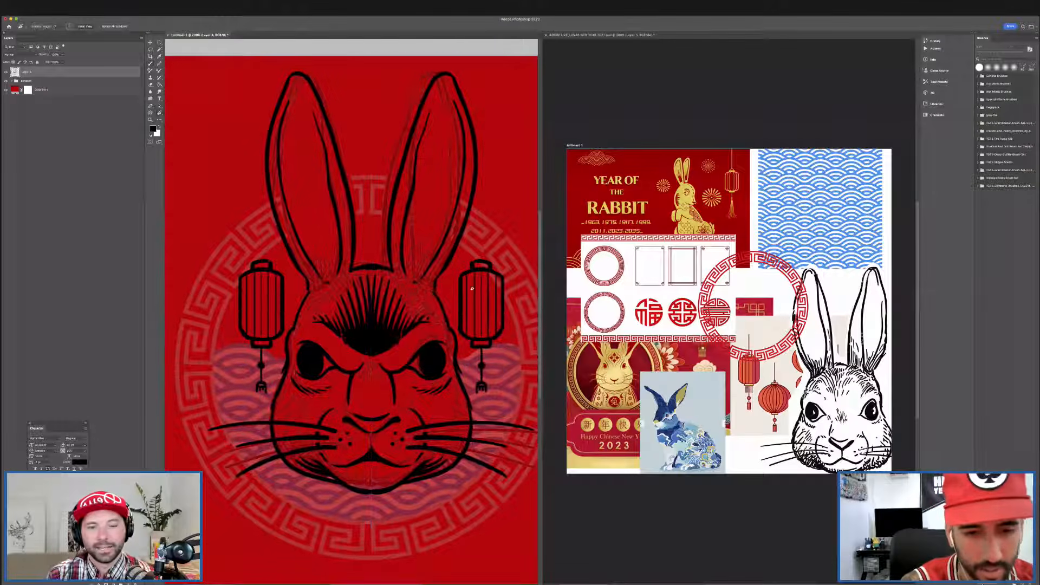
mouse_move(472, 289)
mouse_down()
mouse_move(456, 248)
mouse_move(380, 193)
mouse_up()
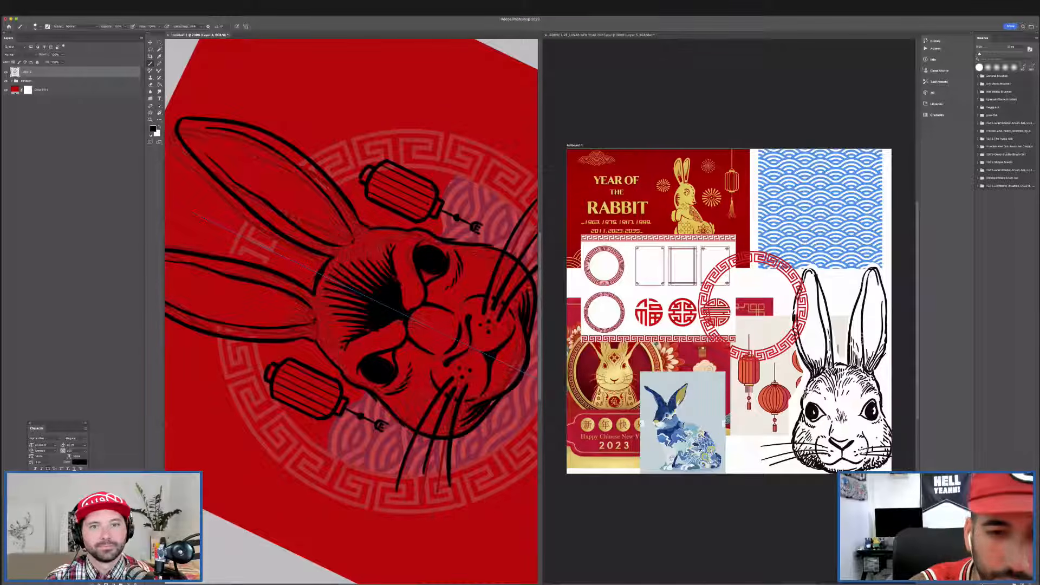
key(Escape)
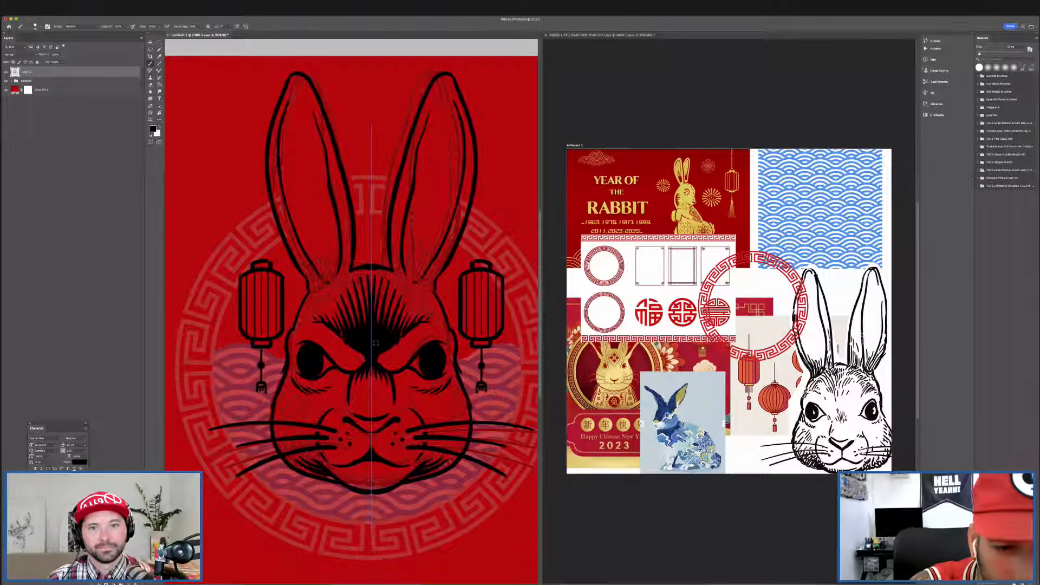
drag(499, 323, 494, 329)
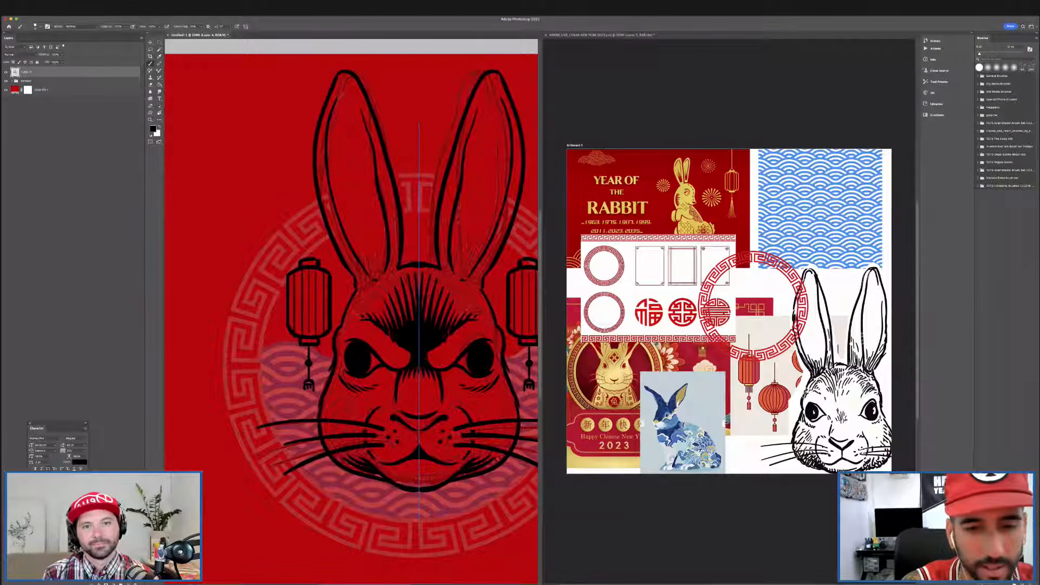
scroll(412, 352, right, 2)
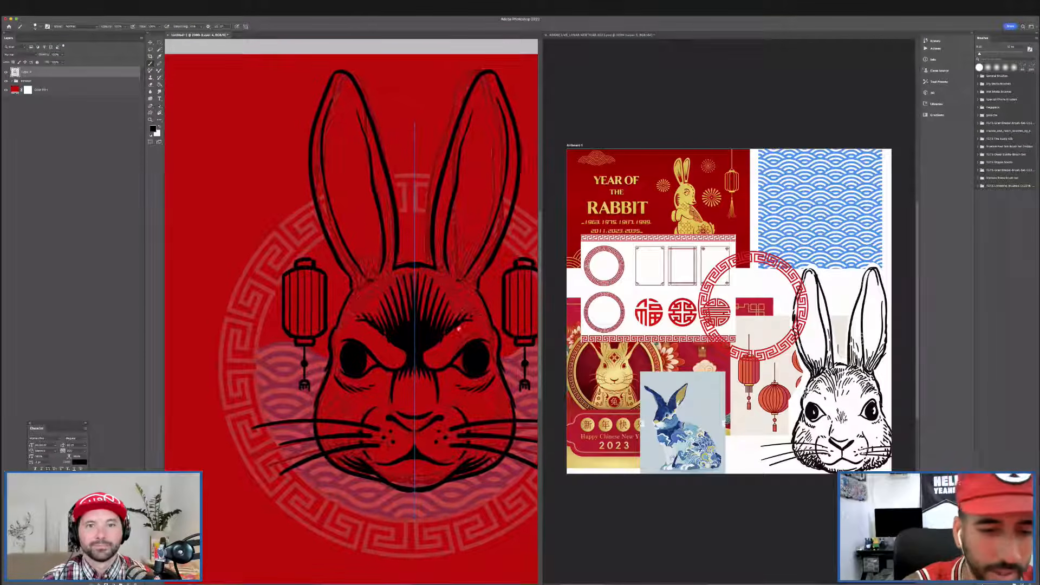
scroll(427, 377, right, 2)
scroll(428, 379, down, 2)
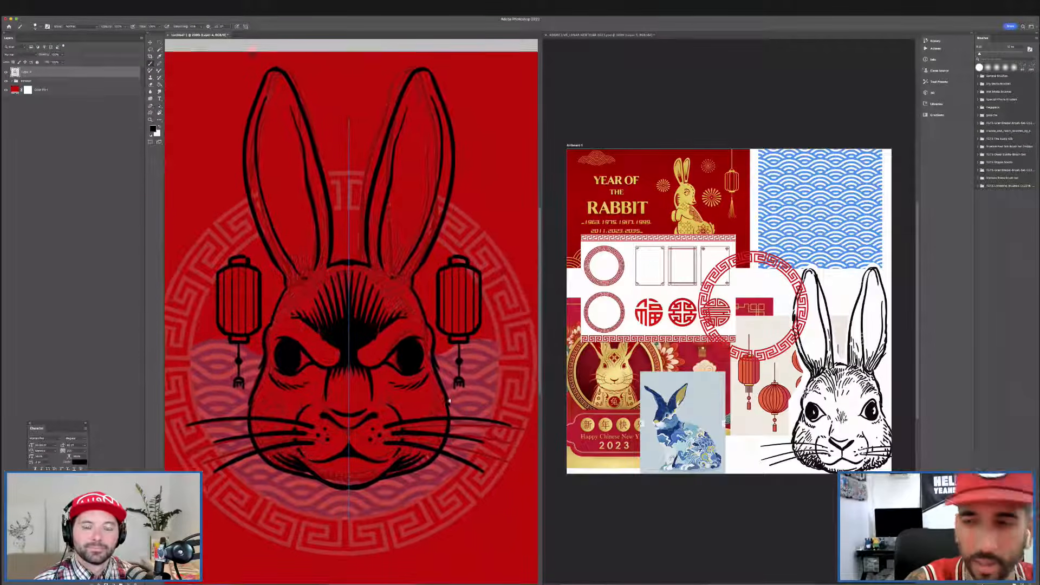
scroll(239, 330, up, 2)
scroll(238, 330, left, 2)
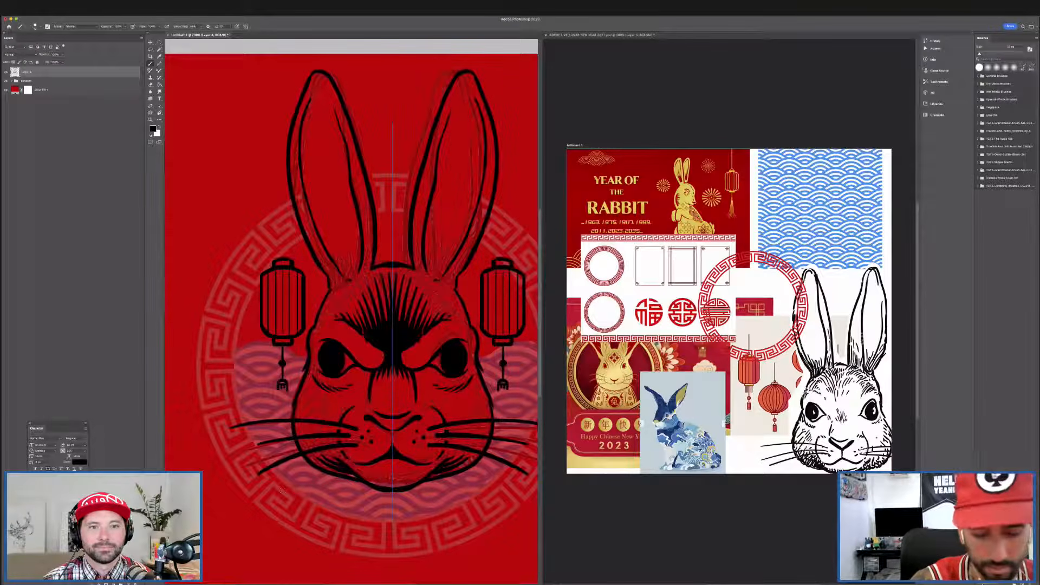
With the canvas view rotated, ink the mirrored Greek-key units and inner border of the ring along the outer sides of the lanterns.
key(r)
mouse_move(458, 369)
mouse_down()
mouse_move(444, 210)
mouse_move(399, 225)
mouse_move(298, 297)
mouse_move(303, 360)
mouse_move(385, 372)
mouse_move(368, 377)
mouse_up()
key(b)
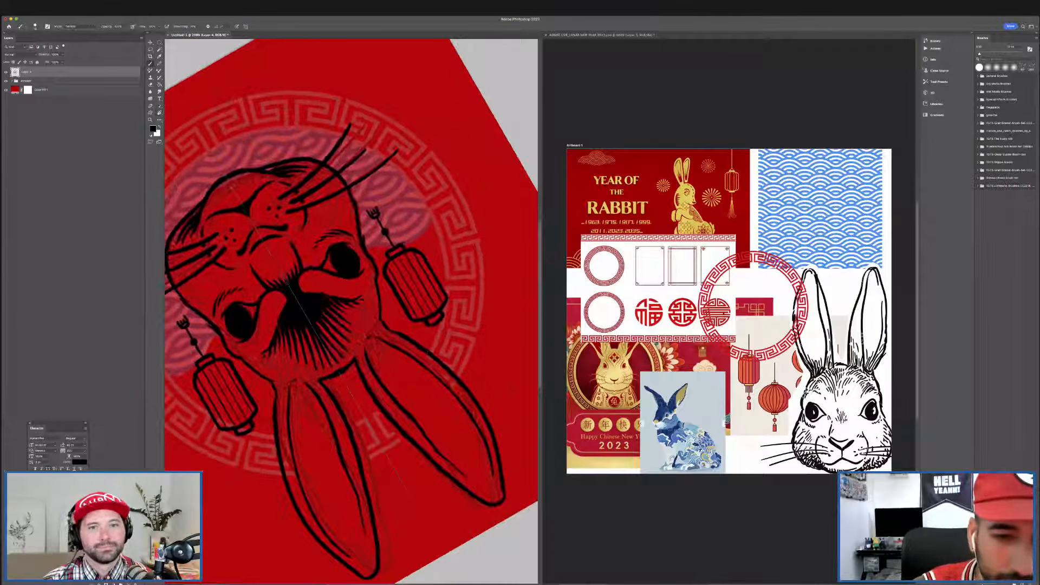
mouse_move(433, 353)
mouse_down()
mouse_move(453, 287)
mouse_move(468, 289)
mouse_move(470, 315)
mouse_move(463, 301)
mouse_move(454, 306)
mouse_move(474, 328)
mouse_move(481, 286)
mouse_move(468, 234)
mouse_move(457, 264)
mouse_move(464, 272)
mouse_move(465, 255)
mouse_move(452, 279)
mouse_up()
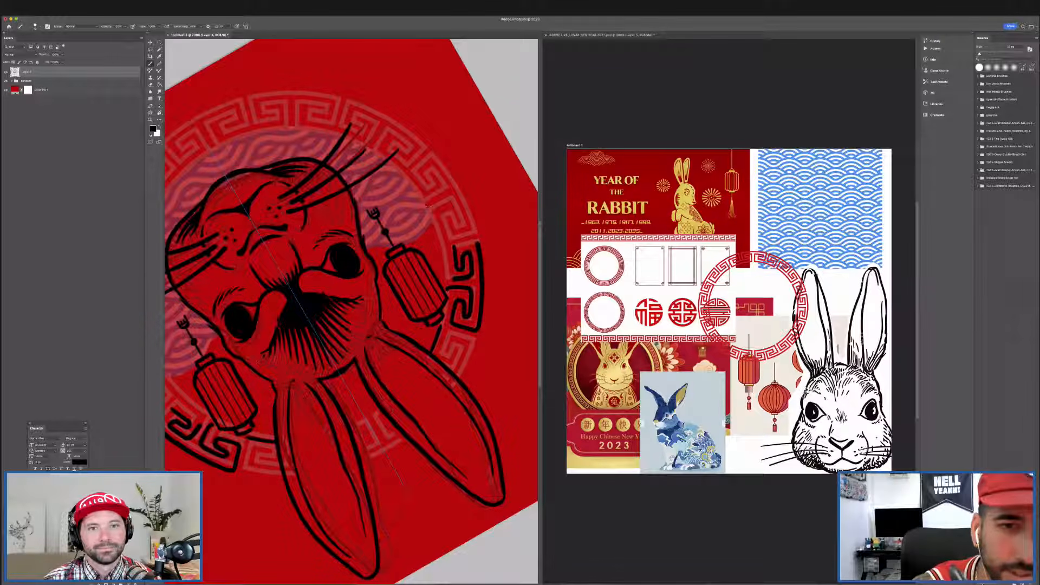
drag(428, 208, 453, 282)
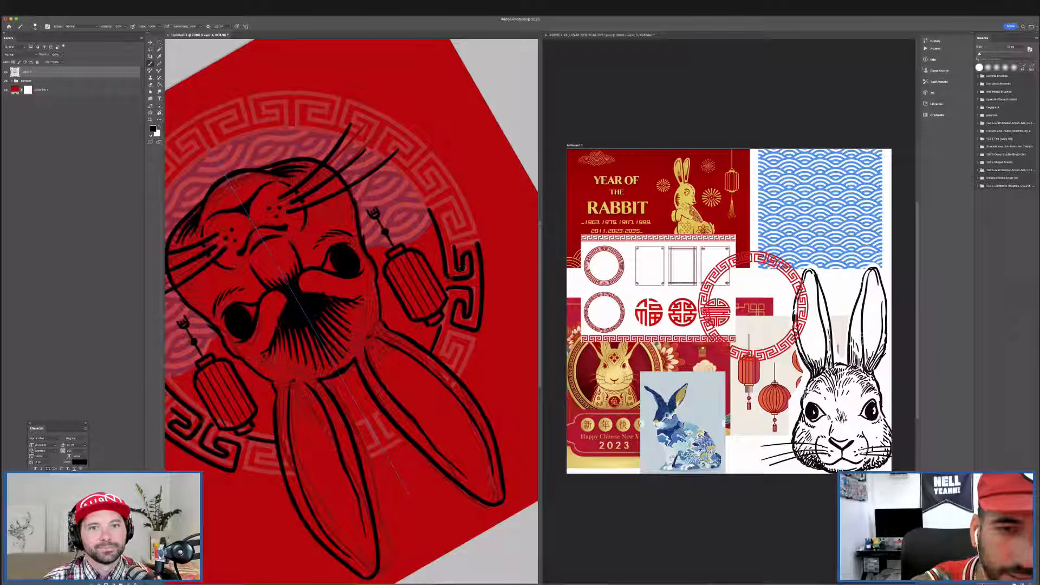
mouse_move(427, 208)
mouse_down()
mouse_move(445, 198)
mouse_move(459, 217)
mouse_move(460, 228)
mouse_move(444, 214)
mouse_move(448, 232)
mouse_move(468, 234)
mouse_move(464, 197)
mouse_move(436, 152)
mouse_move(416, 179)
mouse_move(432, 178)
mouse_move(384, 133)
mouse_move(409, 142)
mouse_move(400, 151)
mouse_move(394, 142)
mouse_move(414, 159)
mouse_move(424, 144)
mouse_up()
drag(476, 244, 496, 333)
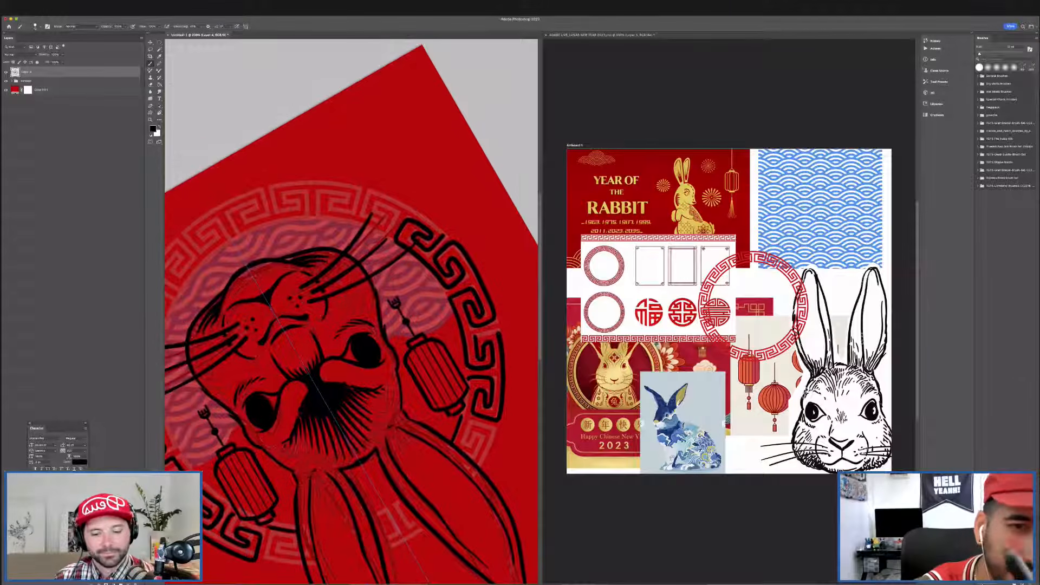
Extend the inner border and Greek-key pattern of the ring past the whisker tips, undoing an unsatisfactory stroke.
mouse_move(314, 215)
mouse_down()
mouse_move(379, 233)
mouse_move(391, 216)
mouse_move(379, 203)
mouse_move(375, 219)
mouse_move(364, 217)
mouse_move(366, 191)
mouse_move(440, 228)
mouse_up()
key(super+z)
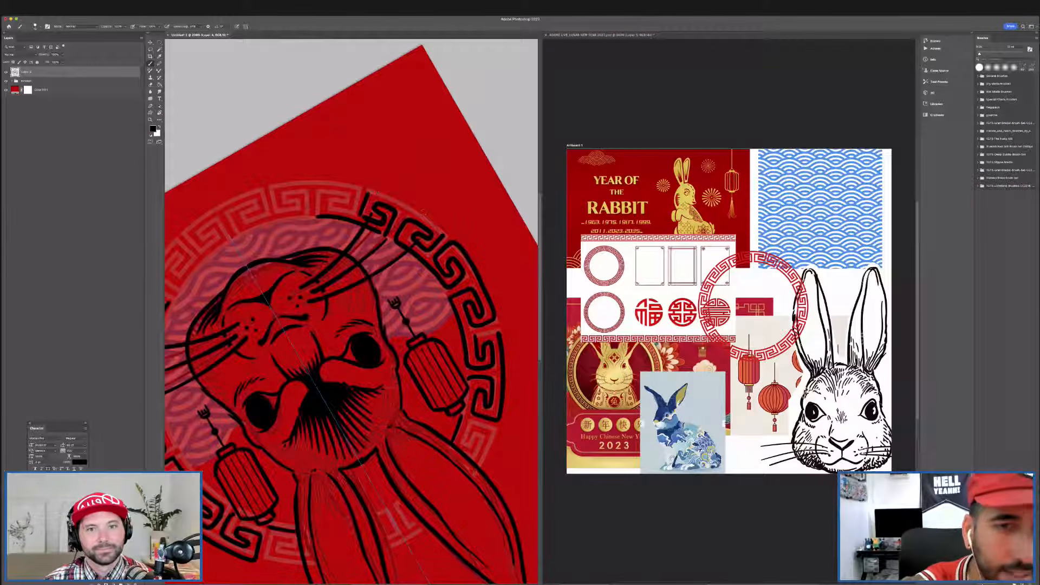
mouse_move(369, 192)
mouse_down()
mouse_move(489, 264)
mouse_move(511, 324)
mouse_up()
Rotate the canvas view and ink the outer border and Greek-key units around the ring's lower part beneath the rabbit's chin.
key(r)
mouse_move(374, 214)
mouse_down()
mouse_move(357, 211)
mouse_move(403, 290)
mouse_move(389, 267)
mouse_up()
key(b)
drag(467, 358, 521, 405)
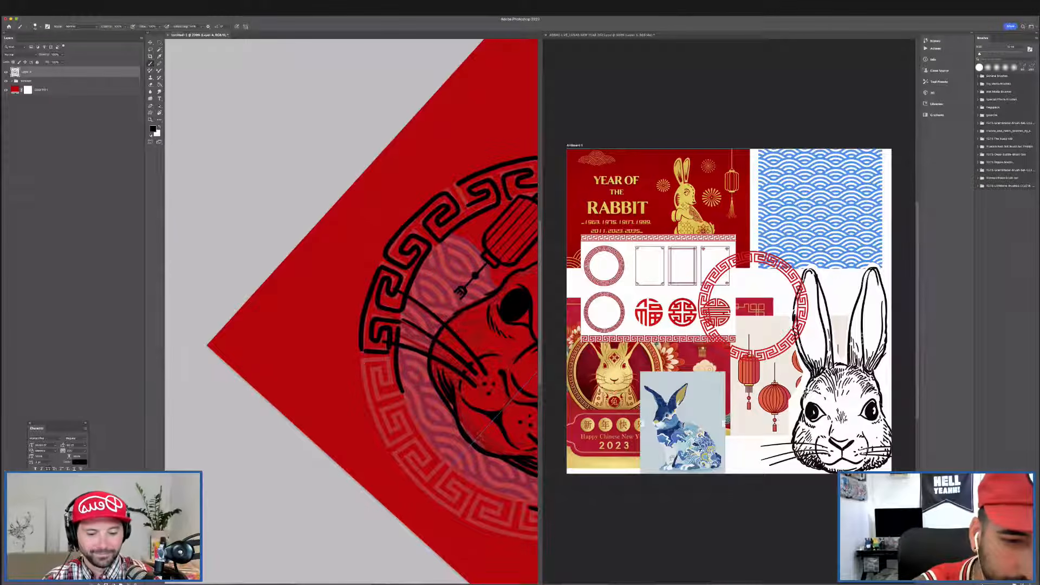
mouse_move(361, 360)
mouse_down()
mouse_move(383, 436)
mouse_move(428, 495)
mouse_up()
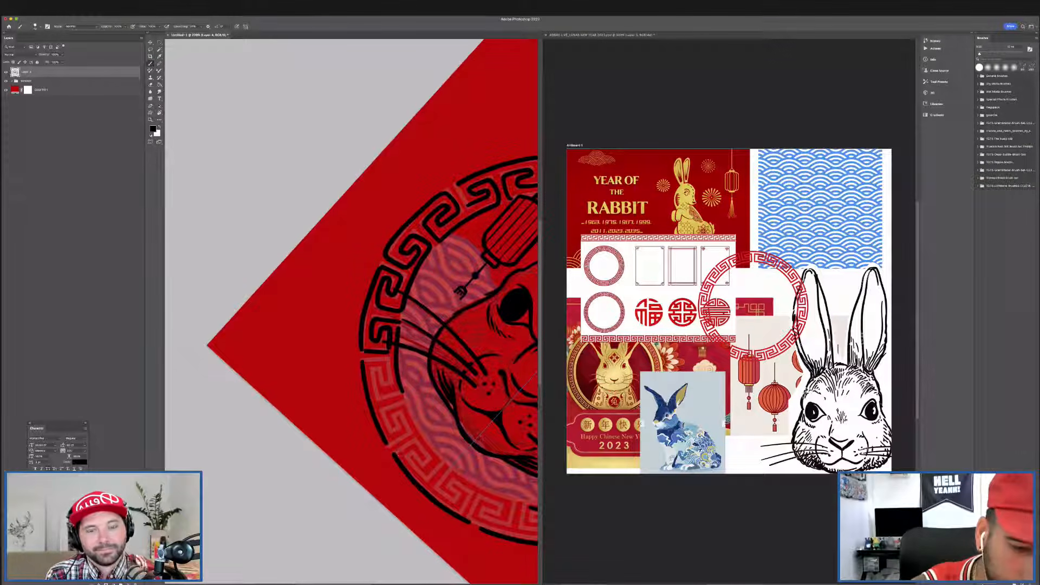
mouse_move(398, 452)
mouse_down()
mouse_move(413, 440)
mouse_move(425, 464)
mouse_move(406, 454)
mouse_move(425, 481)
mouse_move(441, 461)
mouse_move(397, 402)
mouse_move(388, 410)
mouse_move(396, 429)
mouse_move(403, 410)
mouse_move(410, 430)
mouse_move(388, 446)
mouse_up()
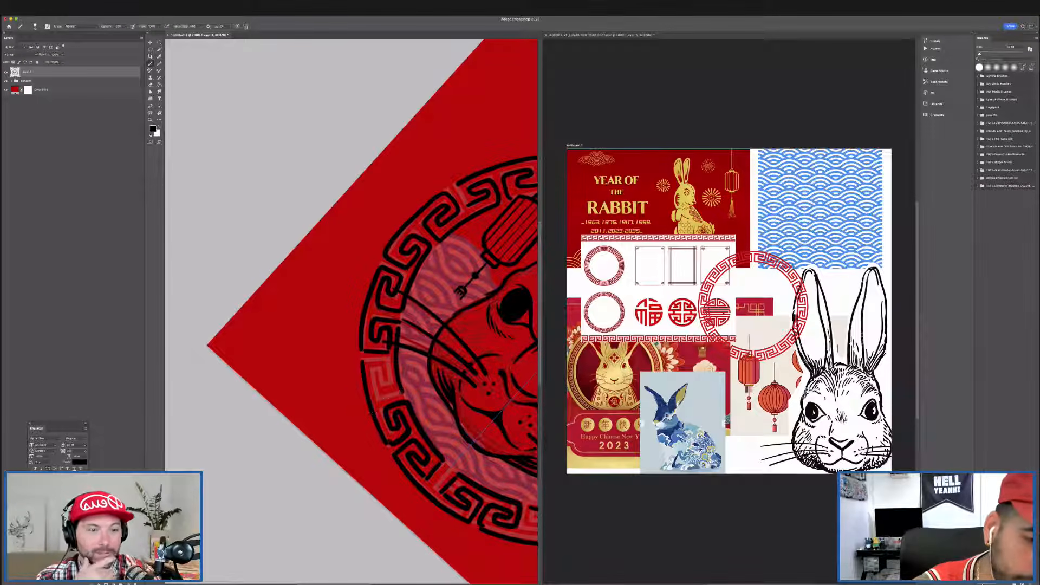
mouse_move(405, 389)
mouse_down()
mouse_move(388, 399)
mouse_move(374, 368)
mouse_move(383, 384)
mouse_move(387, 365)
mouse_move(368, 360)
mouse_up()
key(Escape)
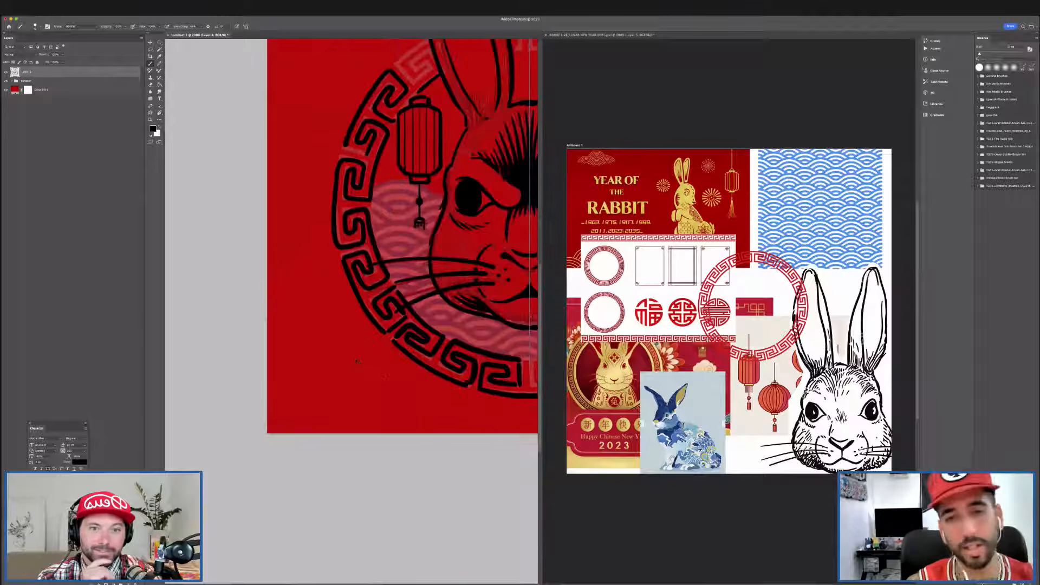
Ink the ring's upper Greek-key sections up to the ears and between them, undoing a stray stroke and resetting the view rotation.
key(super+minus)
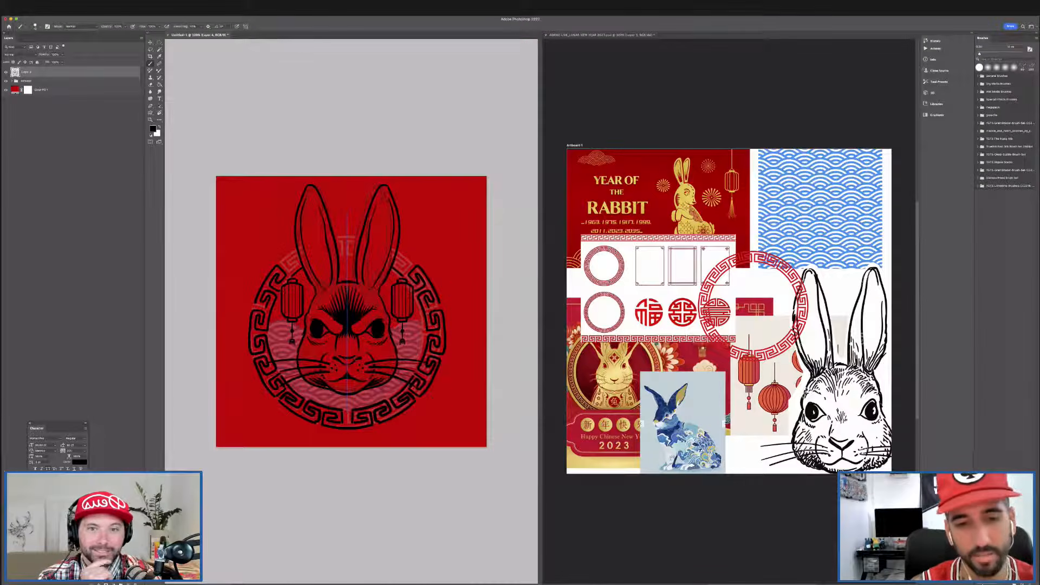
key(super+equal)
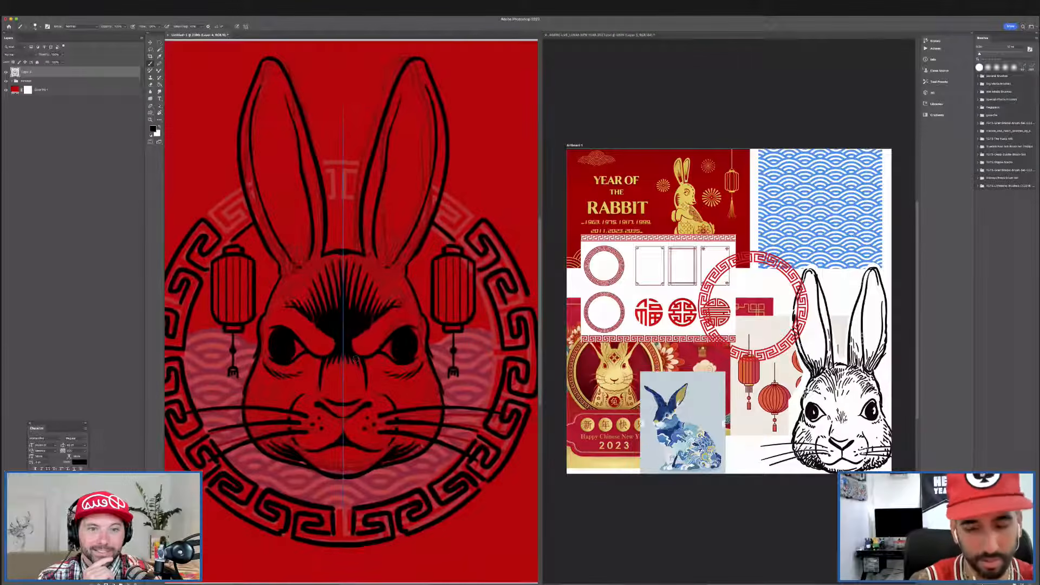
drag(441, 400, 469, 267)
drag(491, 333, 607, 352)
mouse_move(309, 376)
mouse_down()
mouse_move(314, 404)
mouse_move(344, 409)
mouse_move(341, 391)
mouse_move(327, 385)
mouse_move(330, 404)
mouse_move(313, 378)
mouse_up()
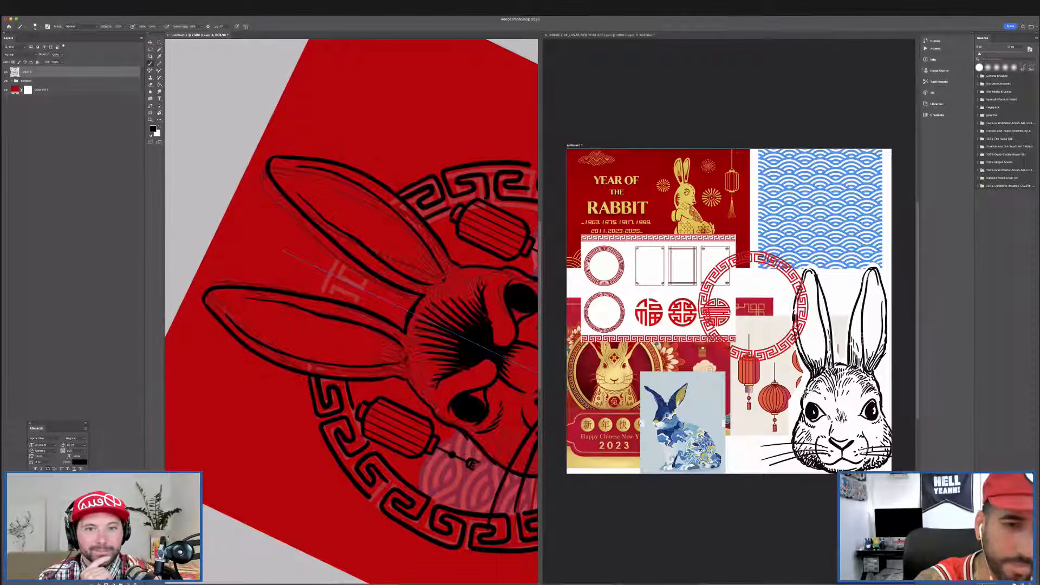
mouse_move(320, 293)
mouse_down()
mouse_move(340, 252)
mouse_move(332, 290)
mouse_move(353, 301)
mouse_up()
key(super+z)
key(Escape)
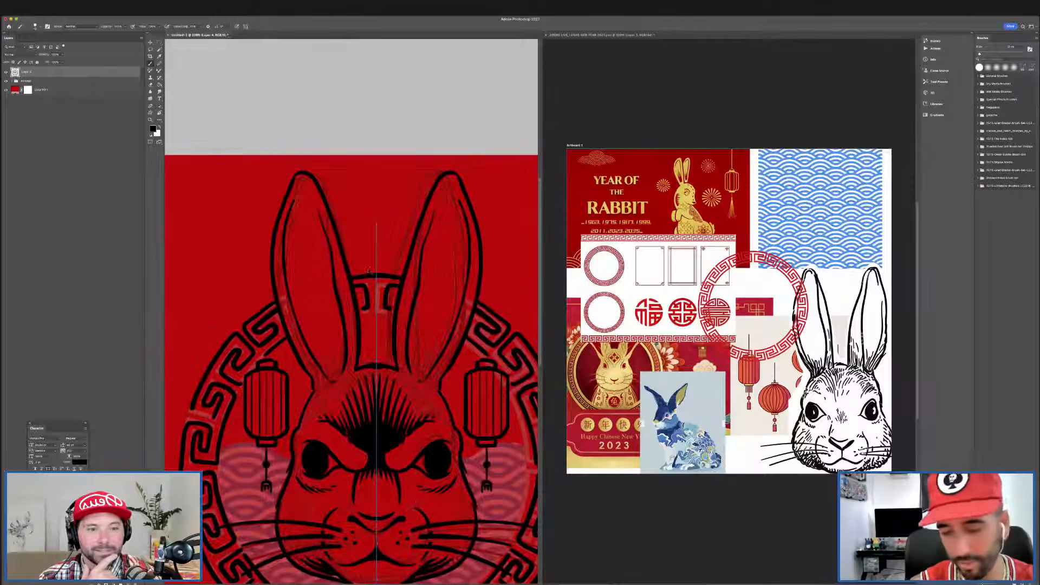
Draw small mirrored sparkles and dots around the lanterns inside the ring.
key(super+minus)
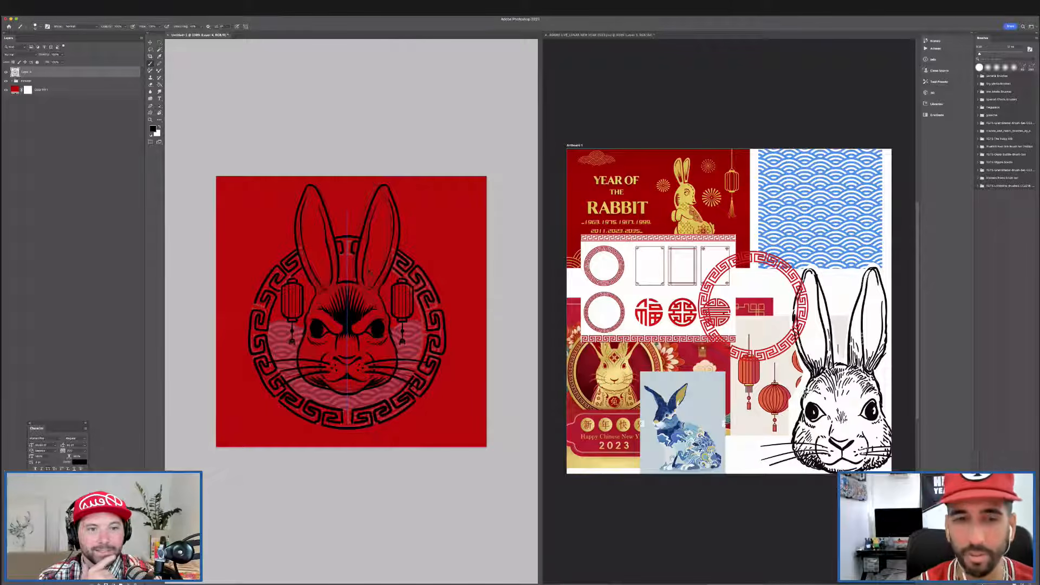
key(super+plus)
drag(295, 437, 250, 419)
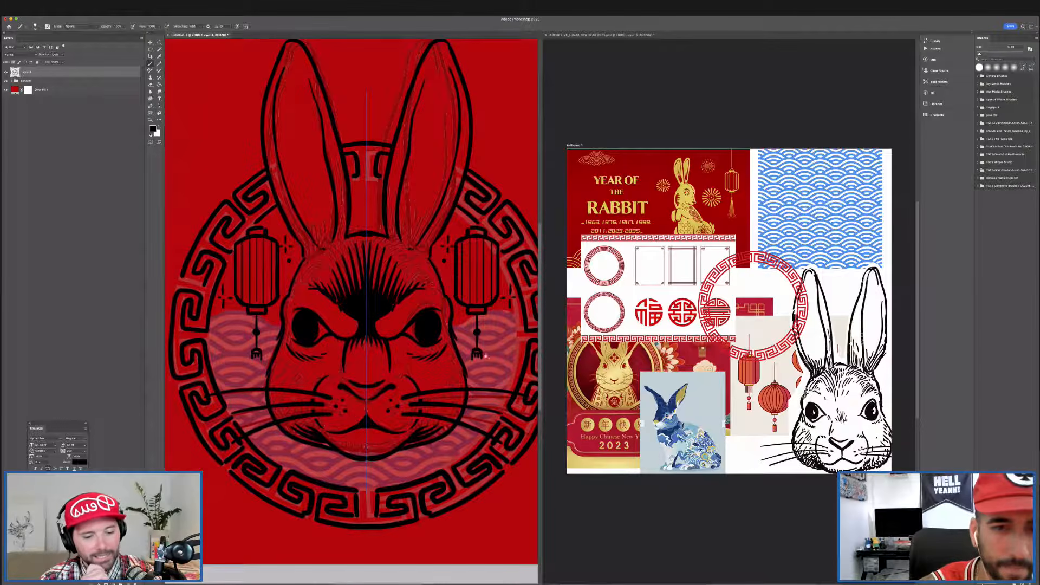
scroll(486, 356, down, 2)
key(super+minus)
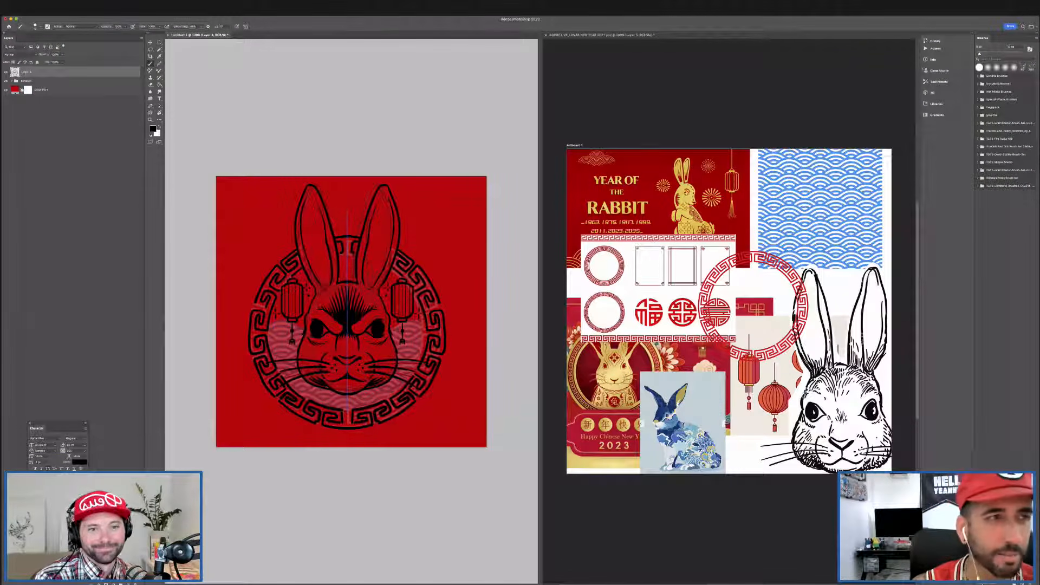
Hide the red background layer to examine the black line art on transparency, and show the background again.
click(6, 90)
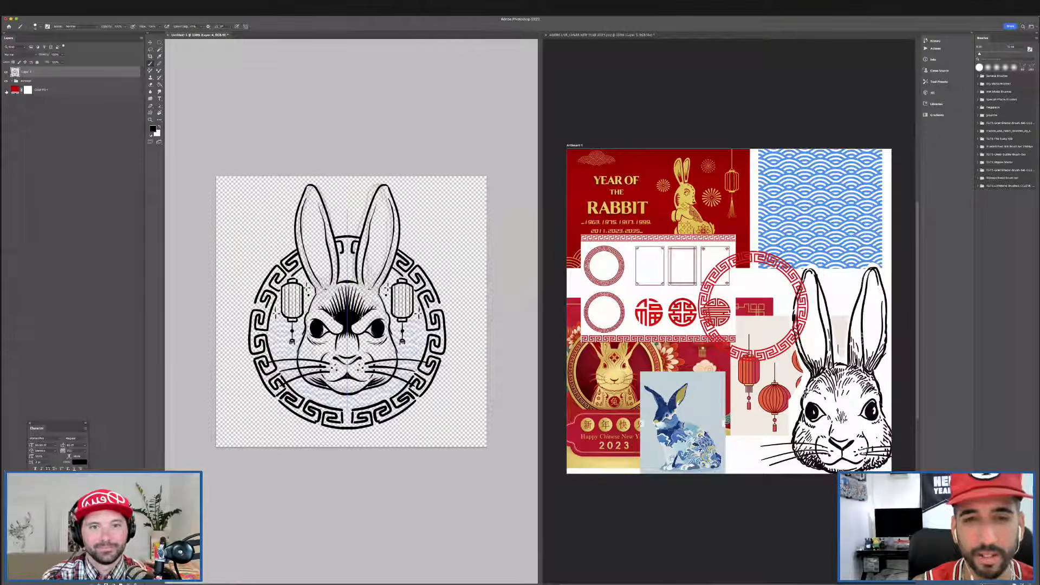
click(6, 90)
click(6, 89)
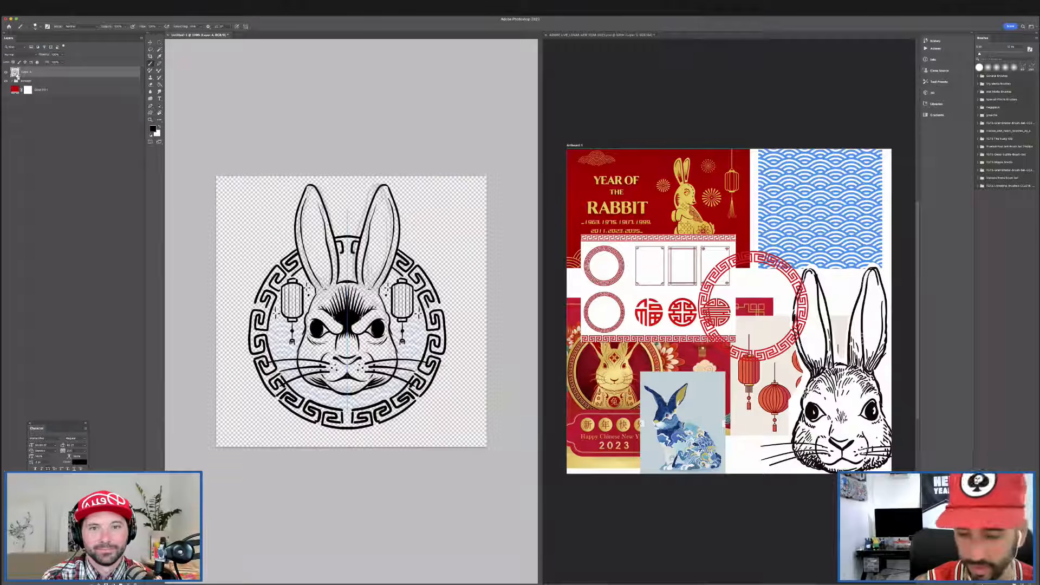
key(super+equal)
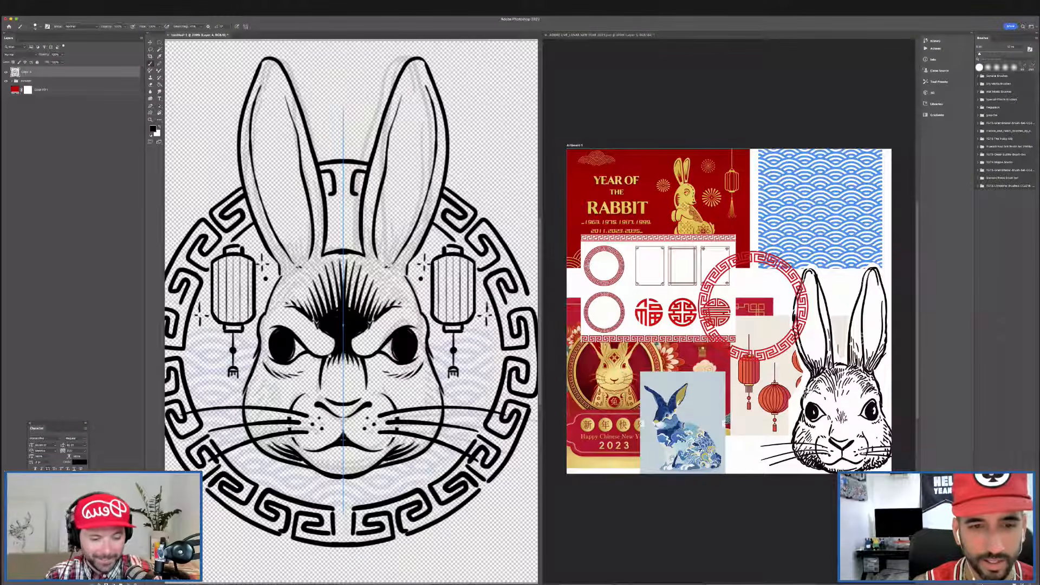
drag(362, 353, 438, 304)
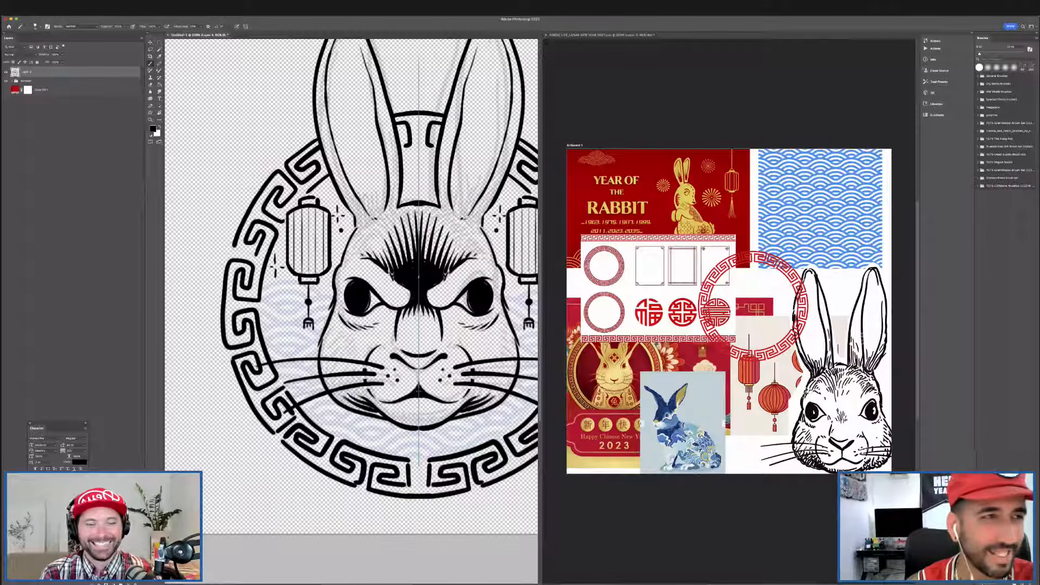
click(6, 90)
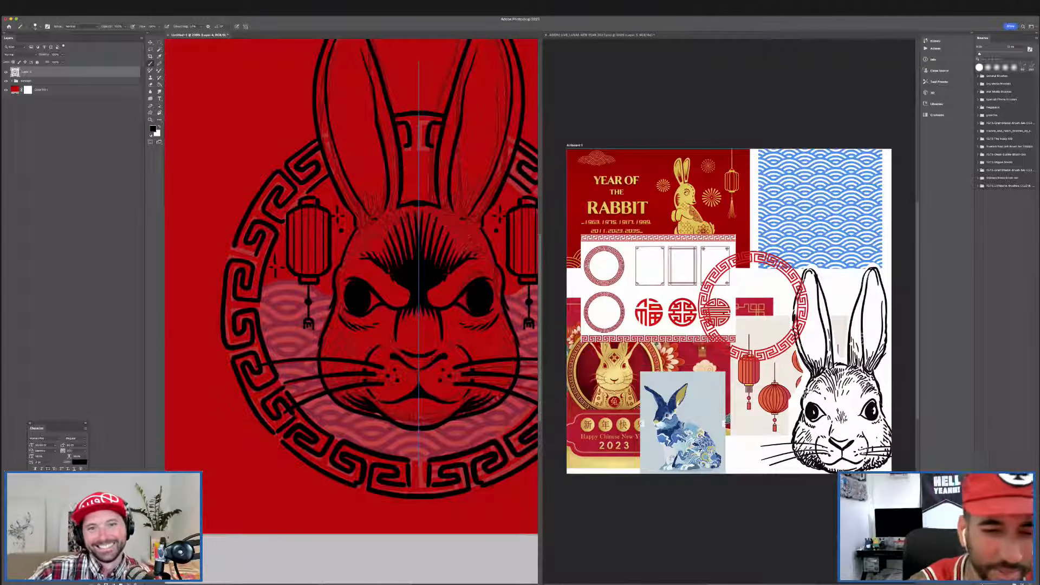
drag(425, 398, 403, 399)
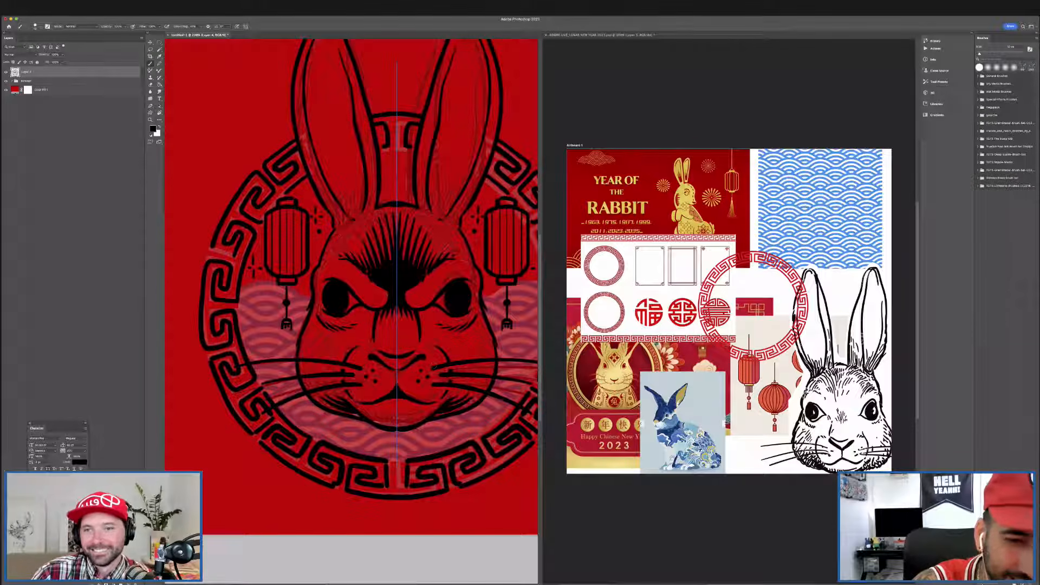
Paint two sets of nested black wave arcs beside the lantern tassel, mirrored across the vertical symmetry axis.
scroll(459, 377, up, 5)
scroll(459, 378, right, 5)
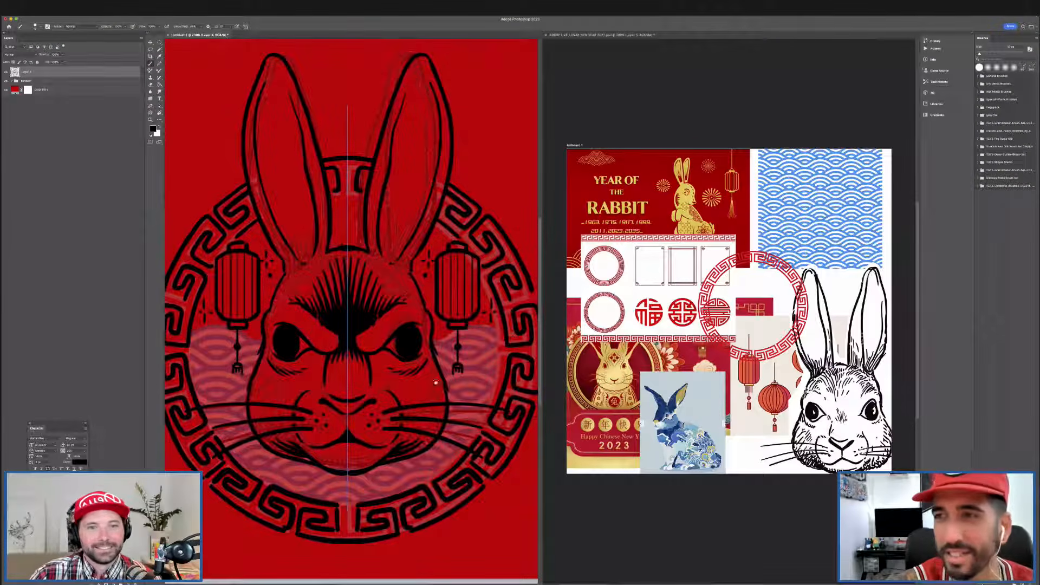
scroll(428, 395, down, 2)
scroll(428, 395, left, 3)
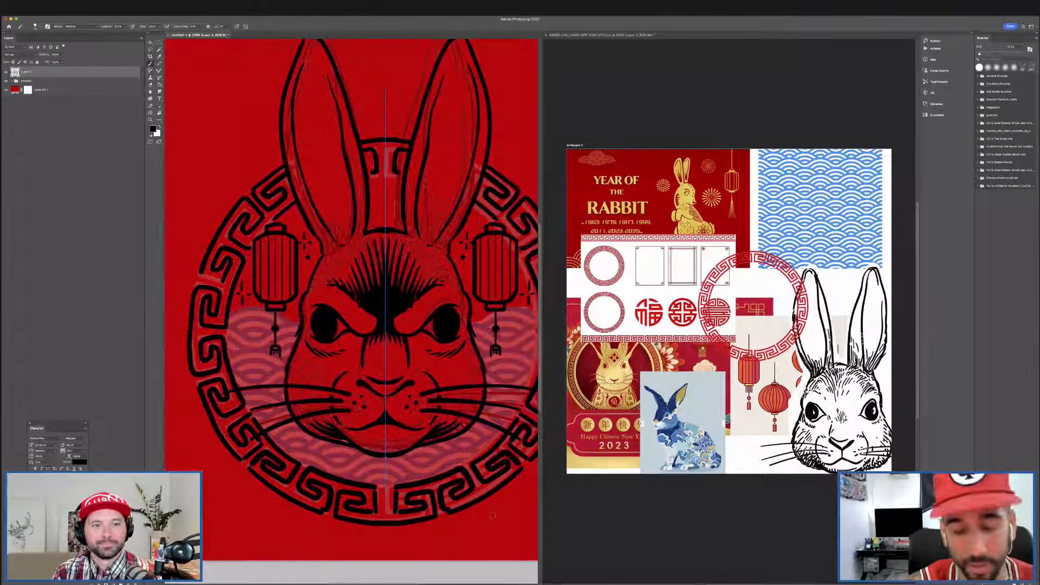
key(r)
mouse_move(427, 493)
mouse_down()
mouse_move(514, 384)
mouse_move(430, 256)
mouse_up()
key(b)
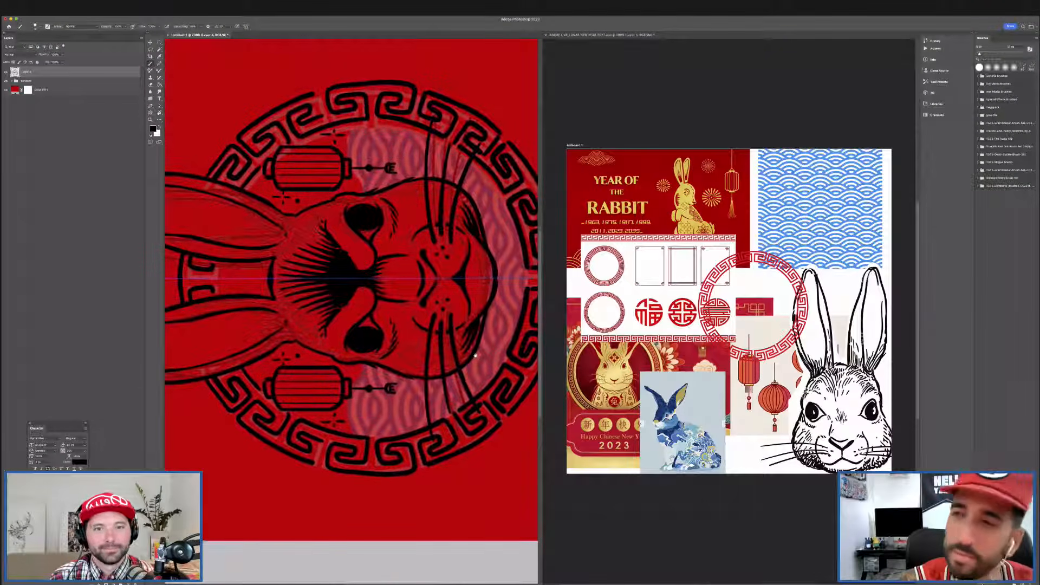
drag(463, 329, 472, 362)
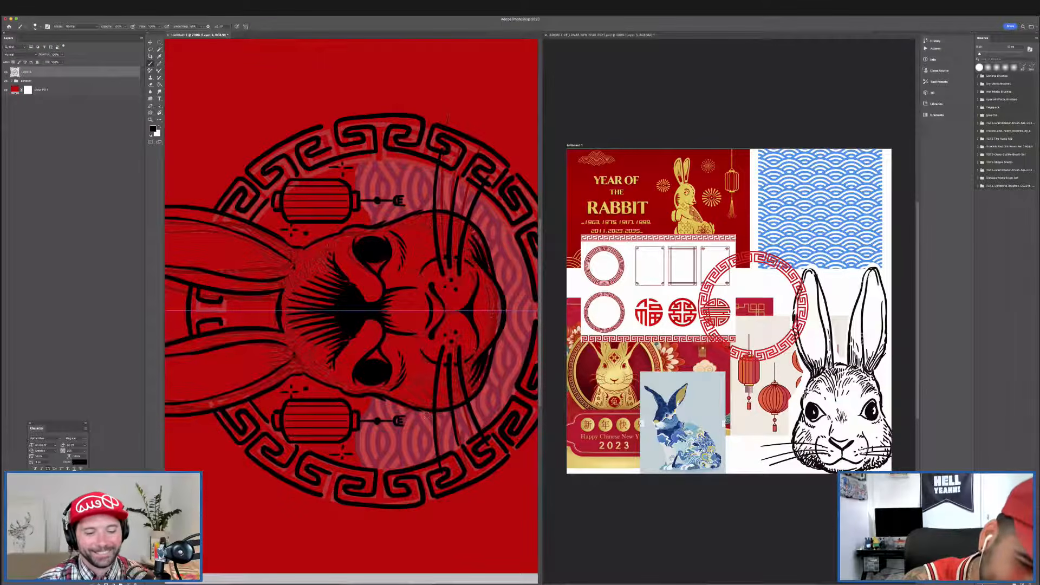
mouse_move(418, 414)
mouse_down()
mouse_move(404, 436)
mouse_move(416, 467)
mouse_up()
mouse_move(423, 421)
mouse_down()
mouse_move(417, 449)
mouse_move(423, 456)
mouse_move(422, 439)
mouse_move(430, 450)
mouse_move(388, 475)
mouse_move(397, 456)
mouse_move(396, 466)
mouse_up()
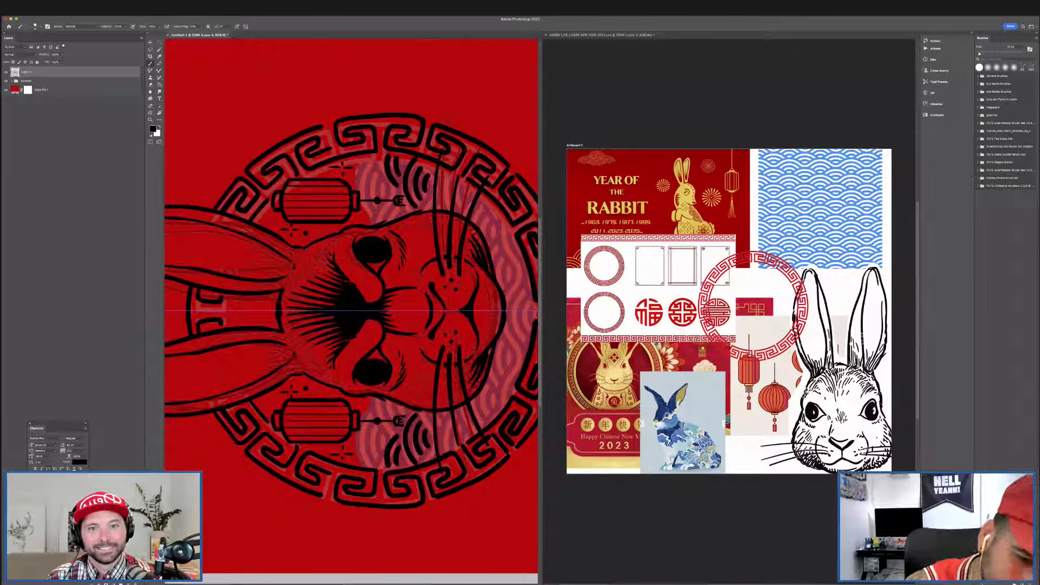
Paint a short black wave dash between the cheek and the lantern tassel, and undo the extra strokes.
mouse_move(394, 401)
mouse_down()
mouse_move(374, 441)
mouse_move(371, 415)
mouse_move(385, 429)
mouse_move(388, 420)
mouse_up()
key(super+z)
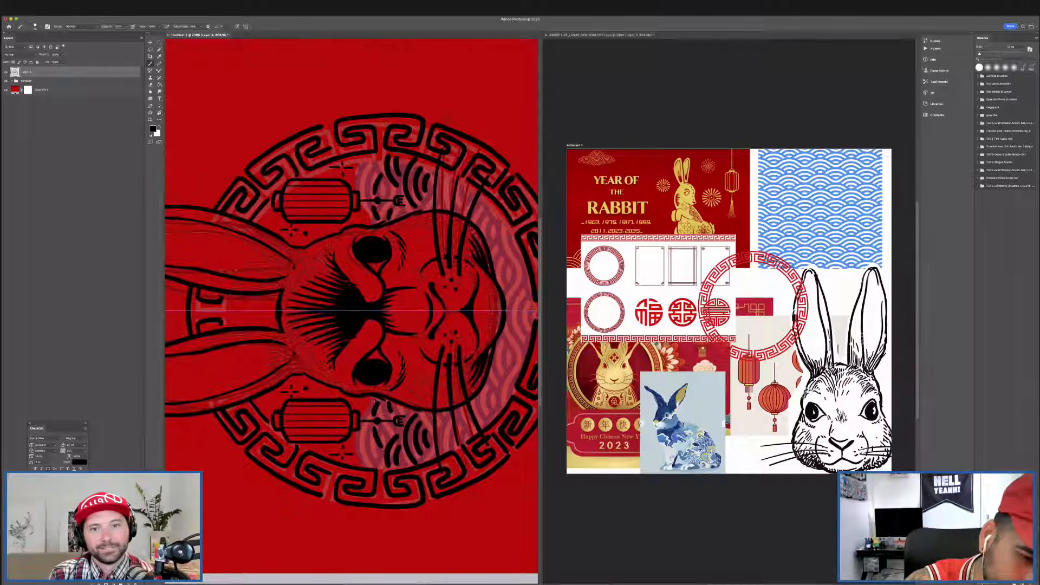
key(super+z)
key(super+z)
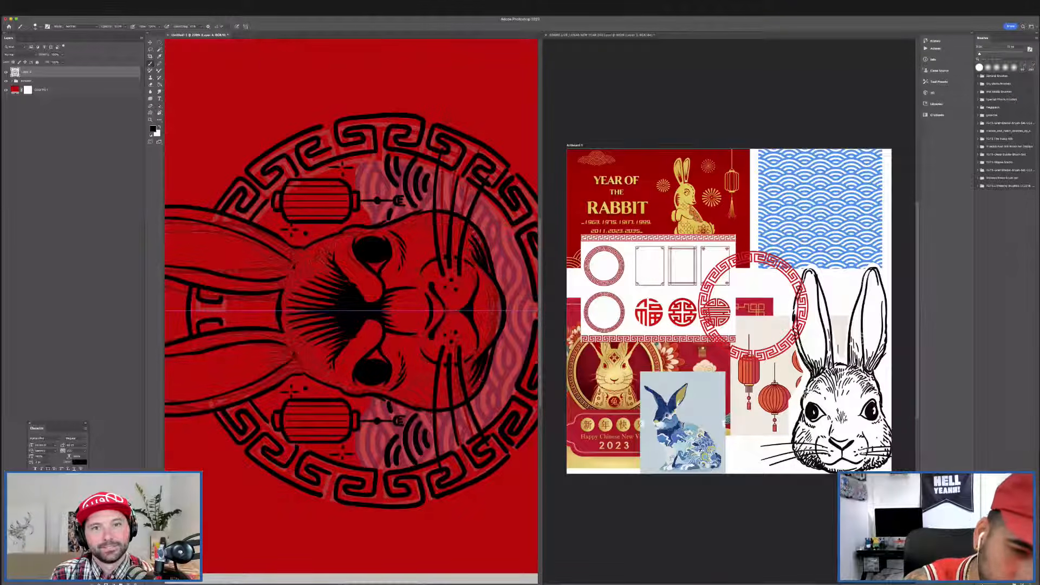
key(Escape)
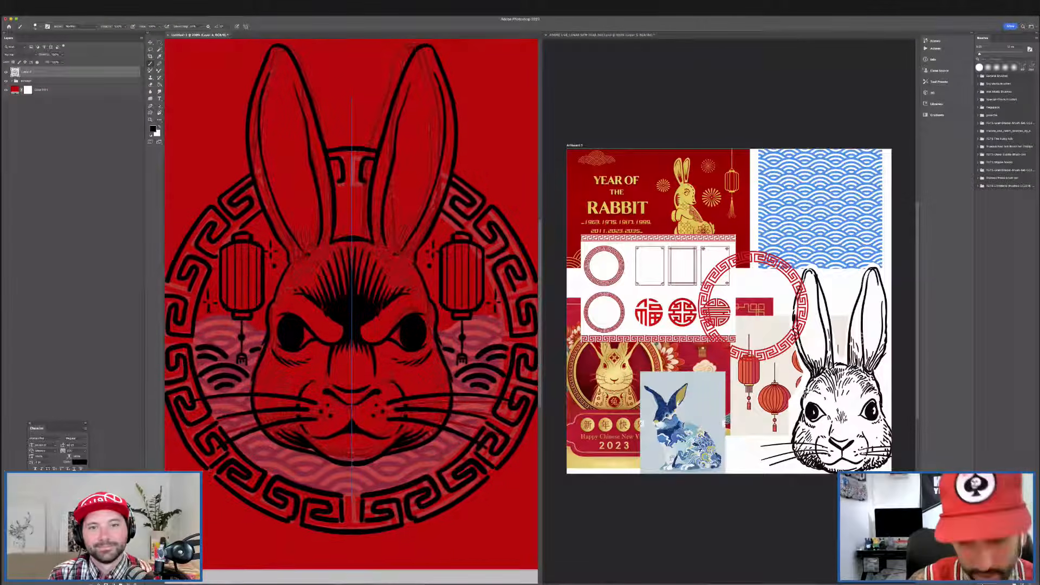
Hide the sketch group and move the rabbit line art to the horizontal centre of the red canvas.
key(super+minus)
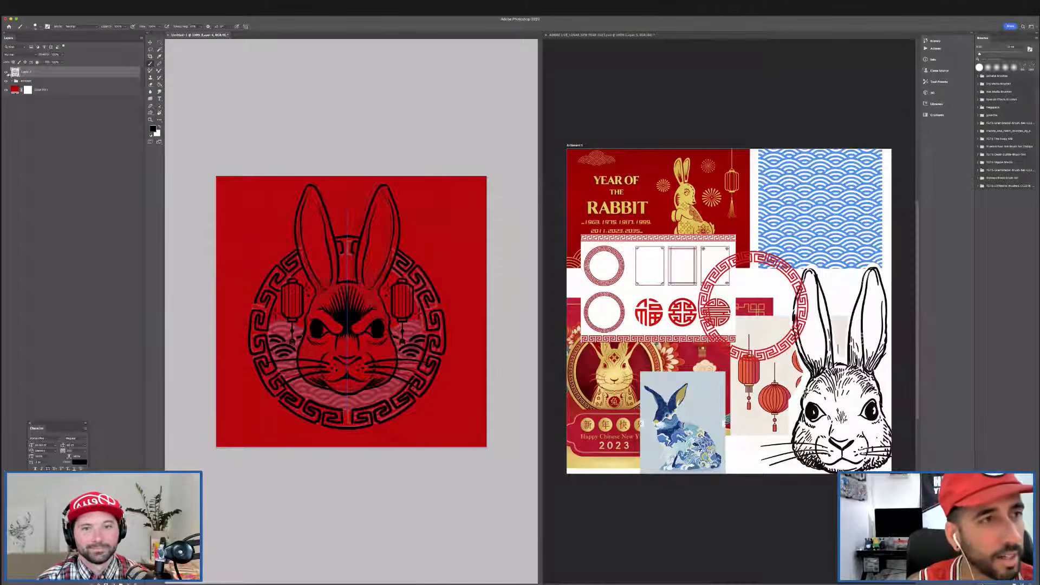
click(6, 81)
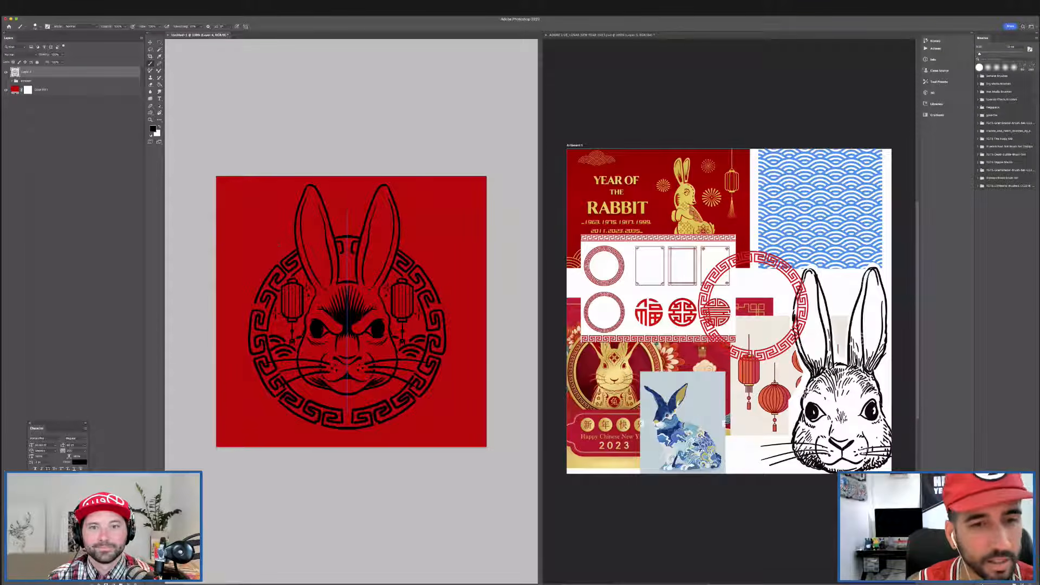
key(v)
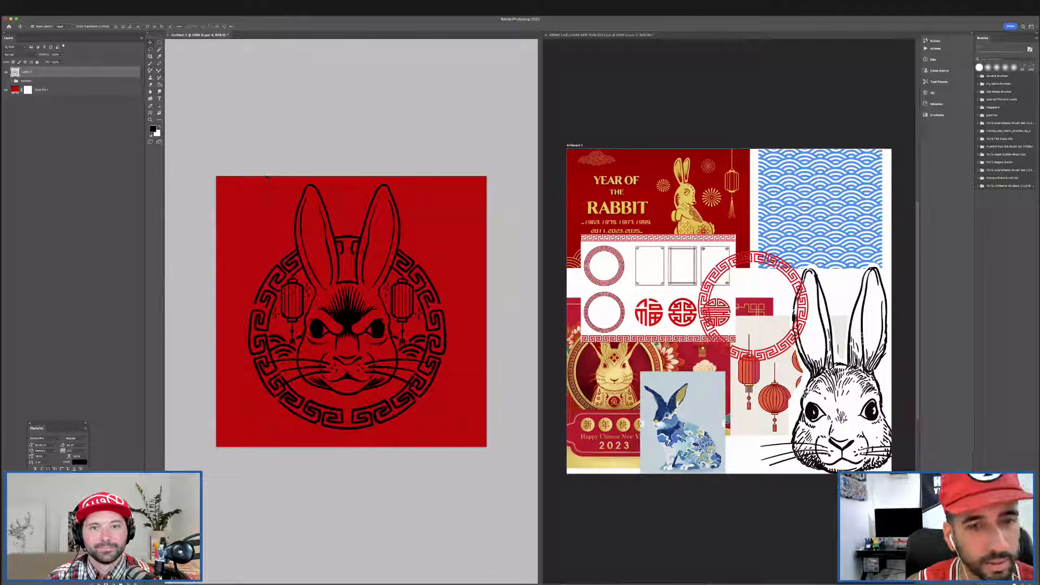
mouse_move(412, 270)
mouse_down()
mouse_move(423, 267)
mouse_move(396, 277)
mouse_up()
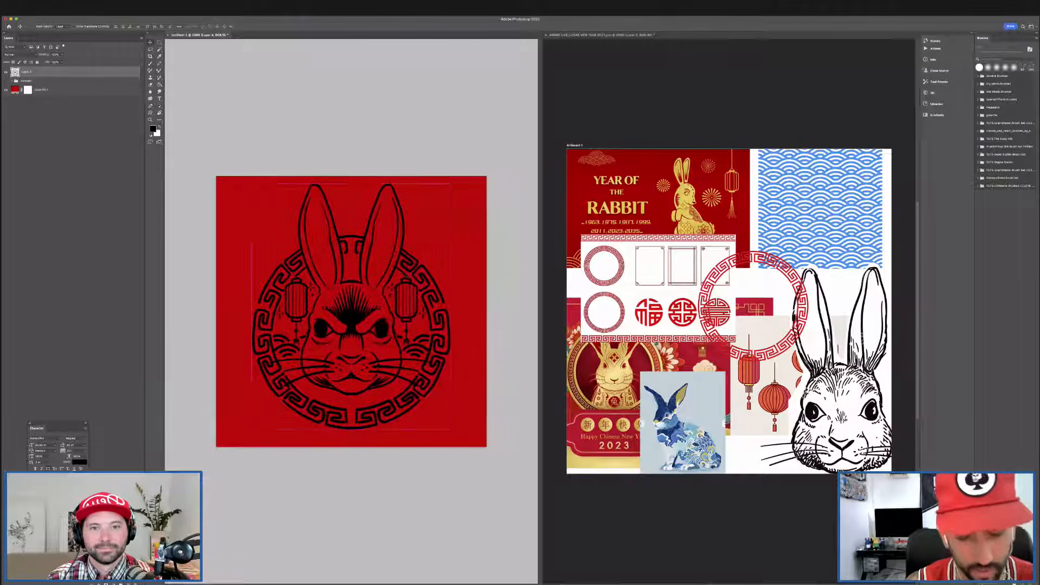
Scale the rabbit line art down proportionally to leave more red margin around it.
key(ctrl+t)
drag(450, 306, 386, 215)
key(Return)
key(Escape)
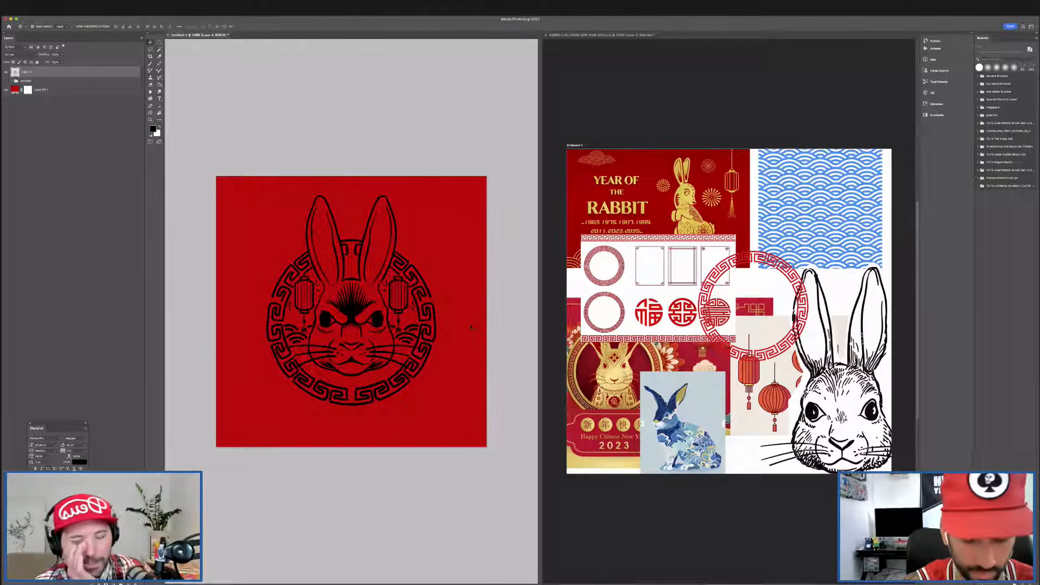
key(r)
drag(466, 318, 390, 207)
key(v)
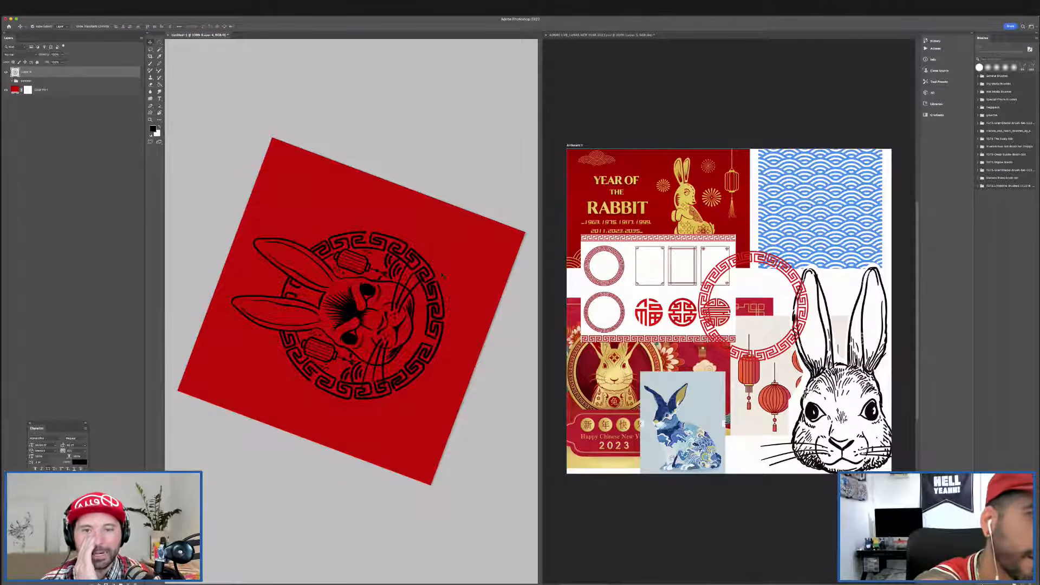
key(b)
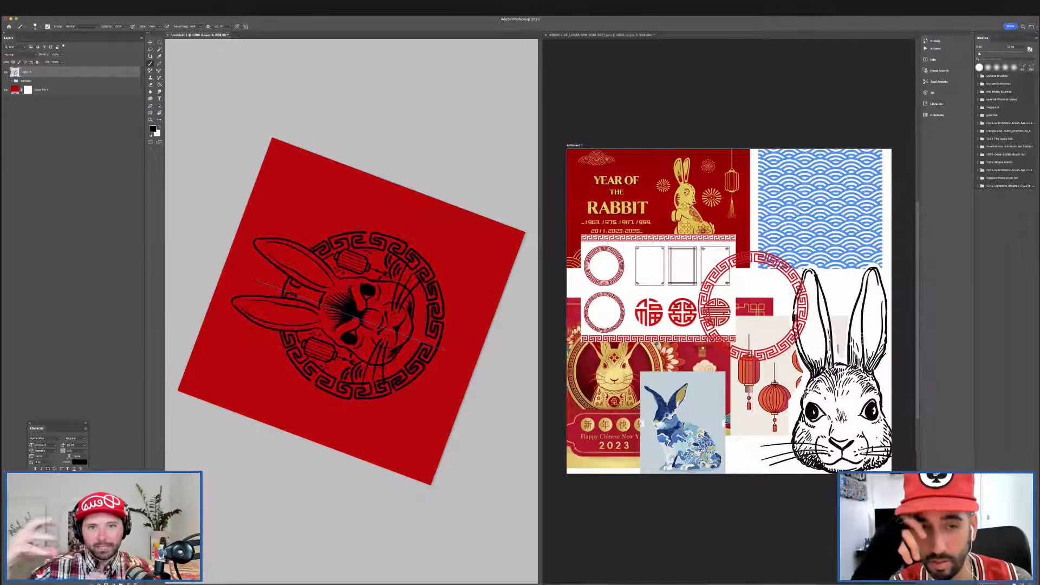
key(Escape)
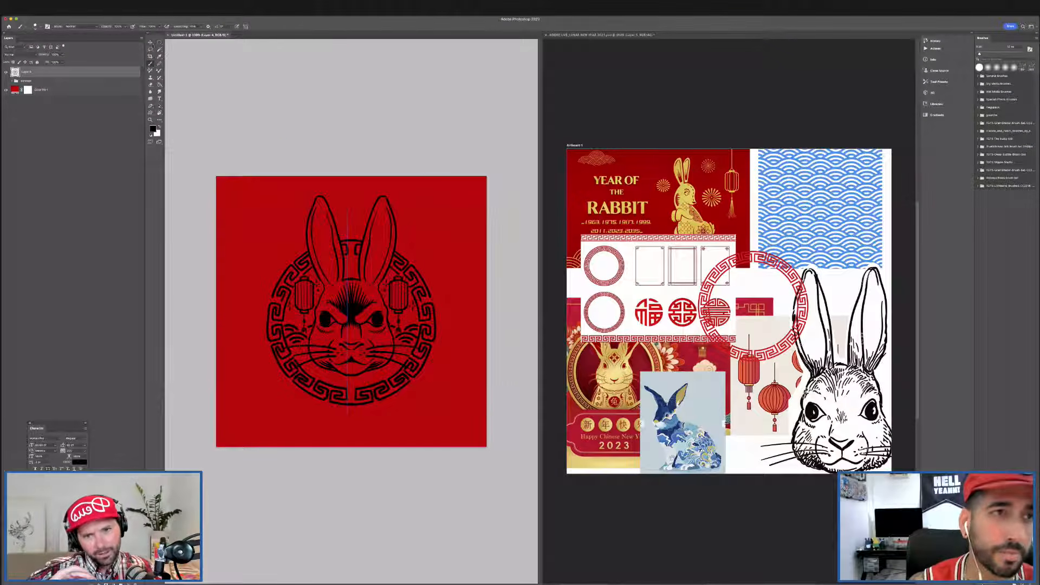
key(v)
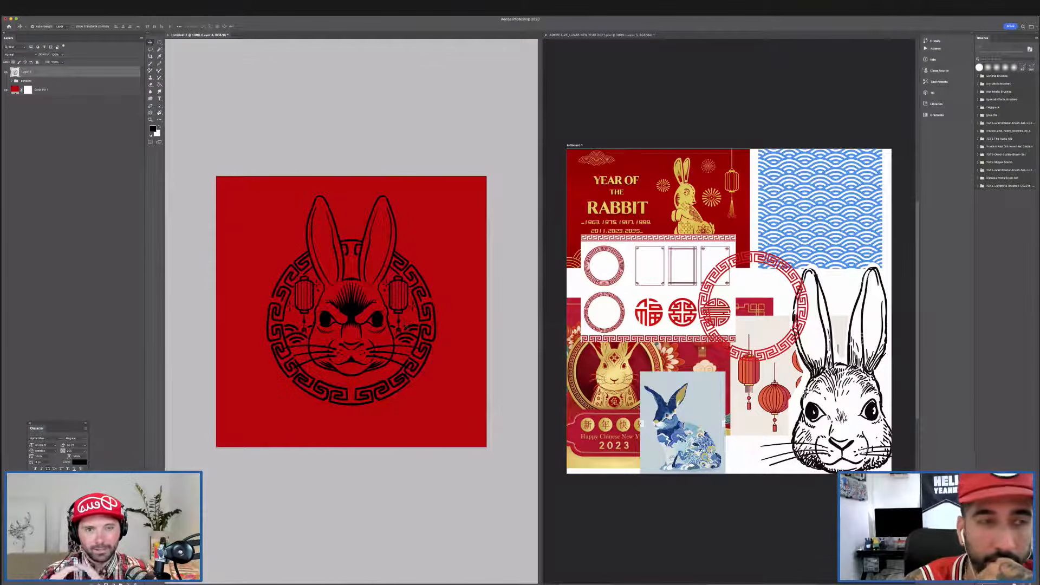
Turn off brush symmetry and set the foreground colour to white.
key(b)
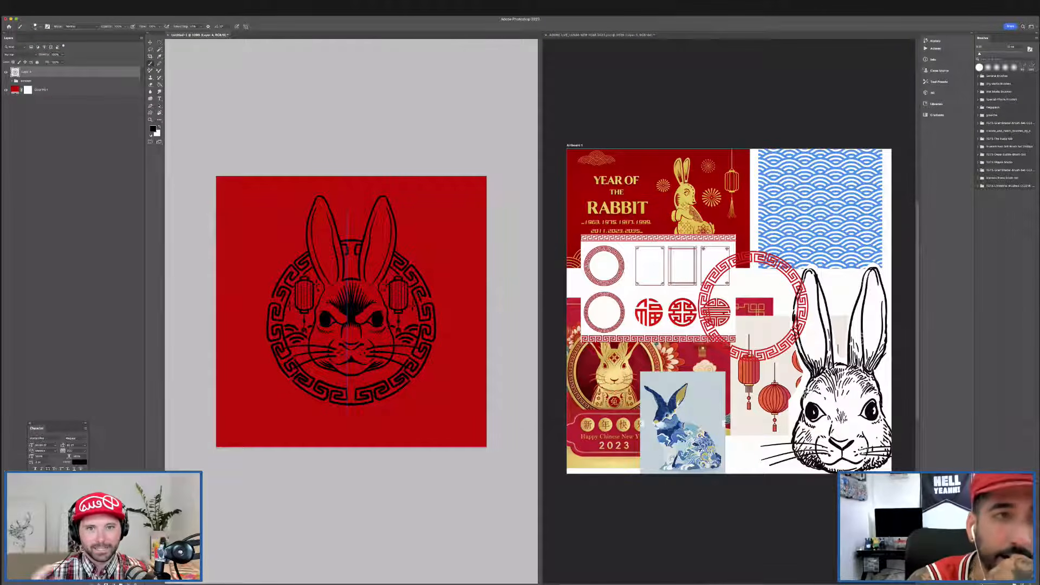
click(246, 27)
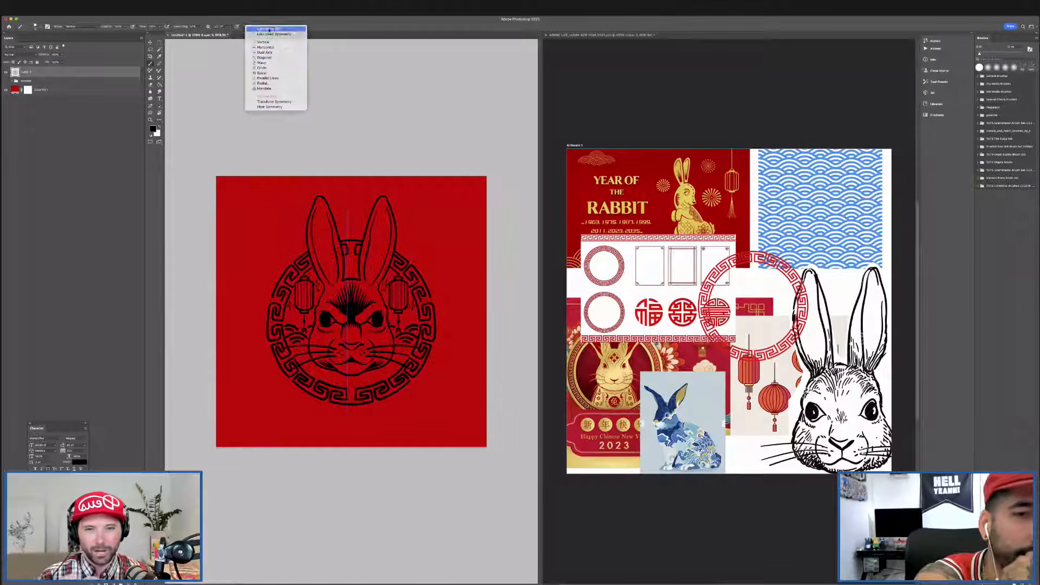
click(252, 28)
click(153, 128)
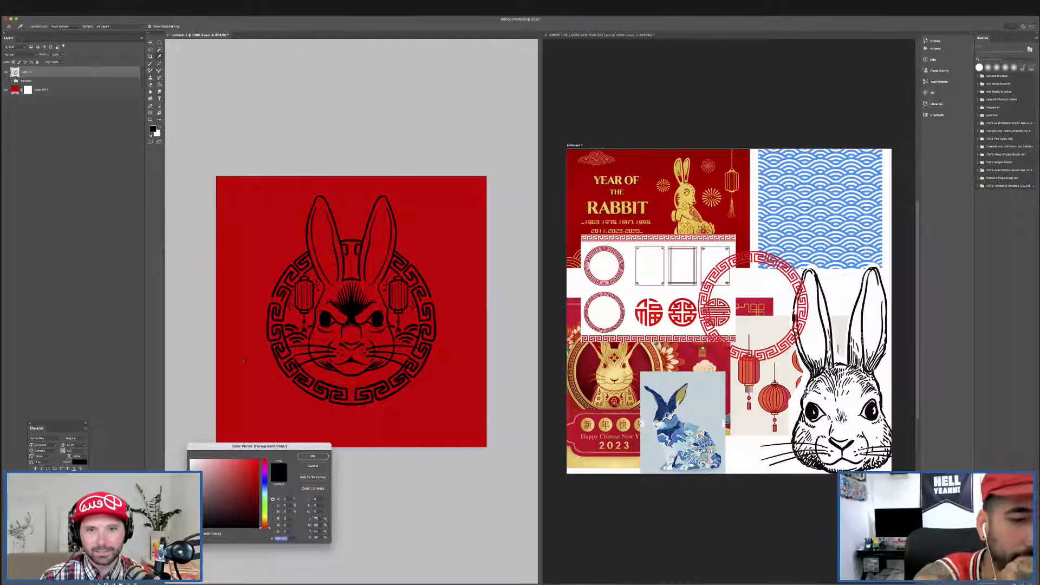
drag(206, 472, 185, 427)
click(320, 457)
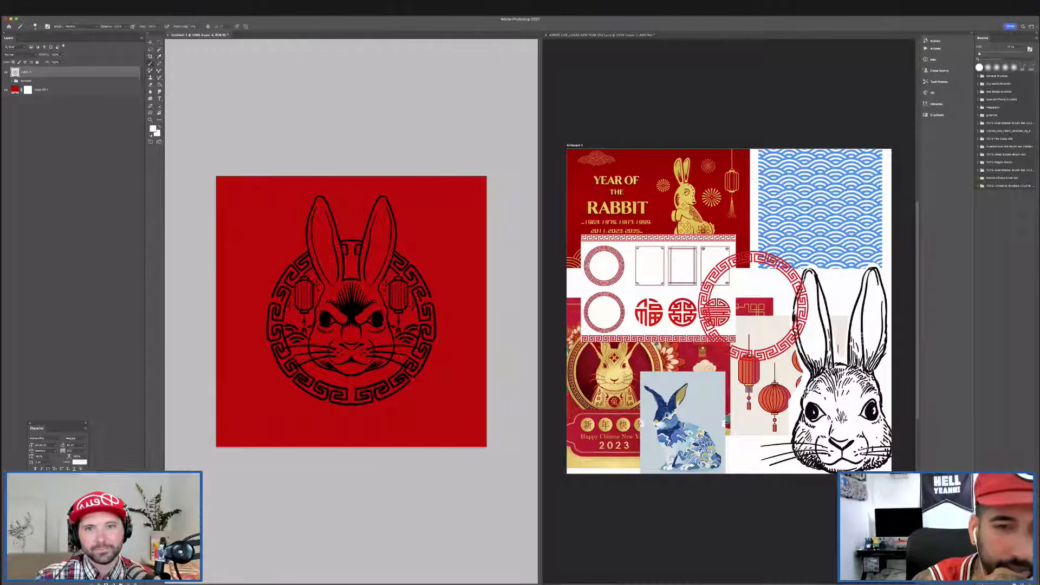
Draw a white arrow pointing at the wave lines beside the rabbit's right cheek, and undo it.
drag(452, 273, 404, 328)
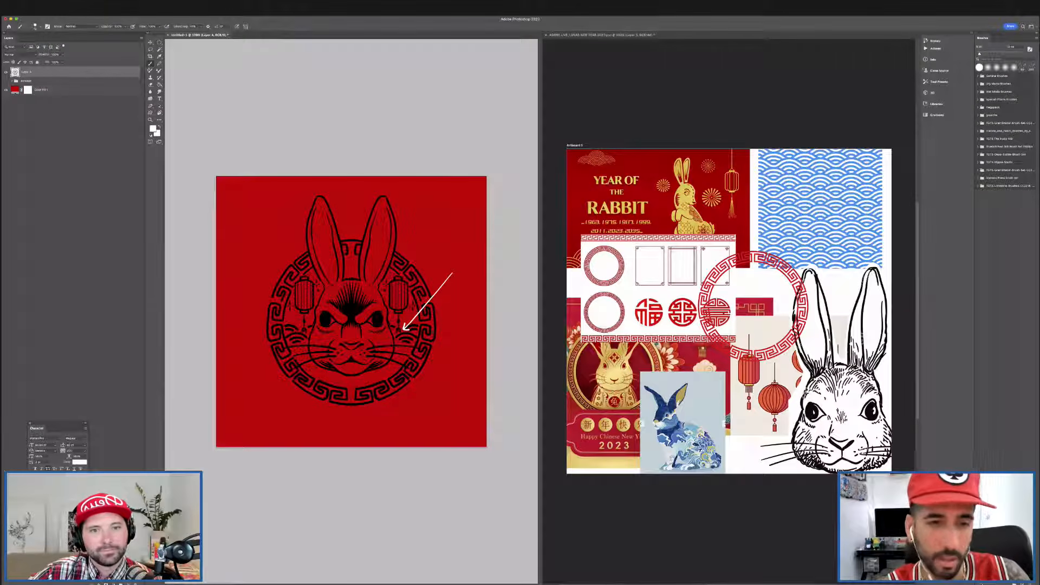
key(ctrl+z)
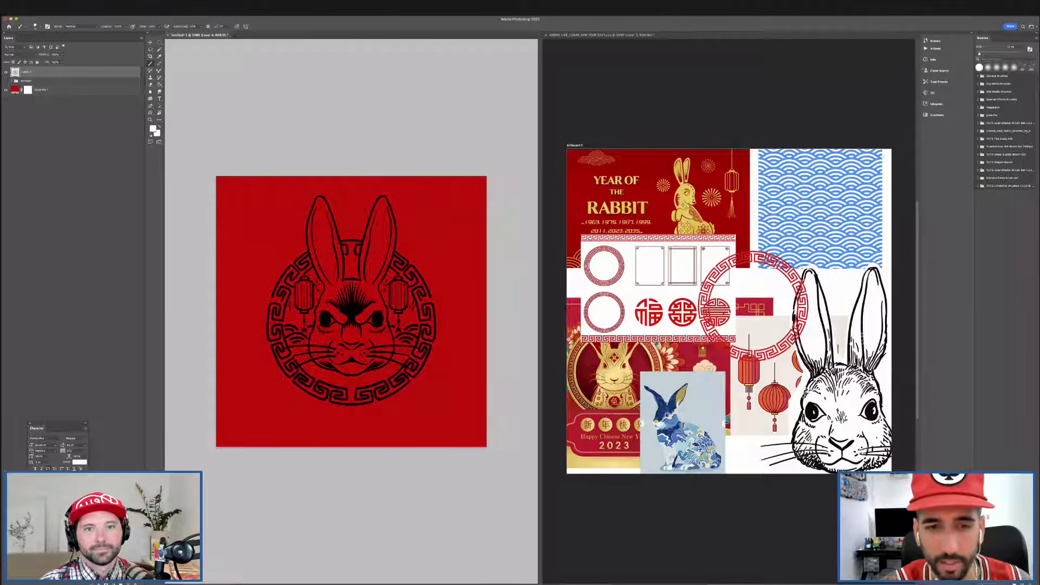
Draw a white arrow above the waves, pointing at the tassel of the right lantern.
key(super+plus)
key(super+plus)
key(super+plus)
key(super+plus)
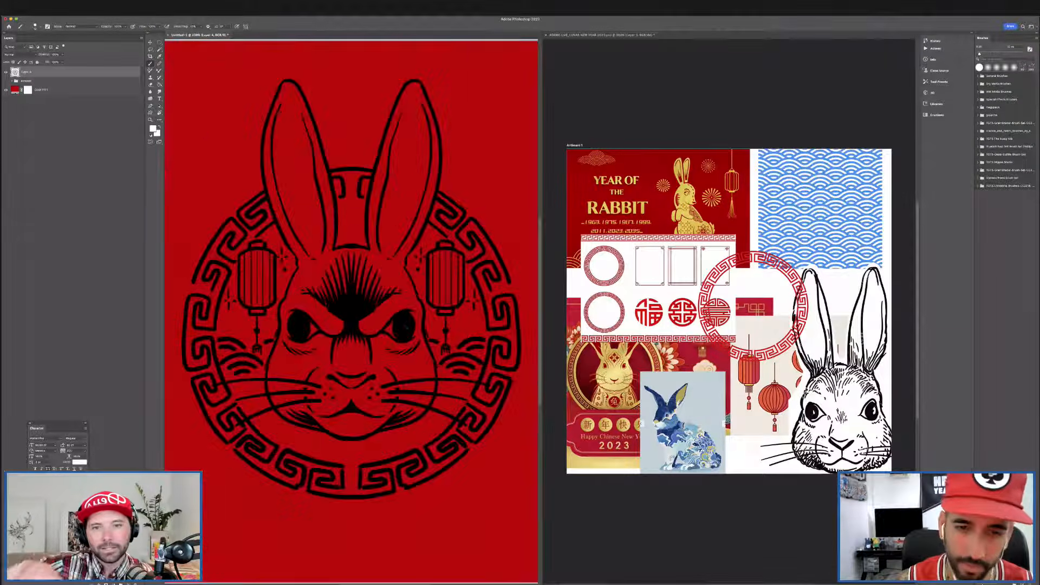
drag(418, 416, 258, 392)
drag(509, 406, 422, 372)
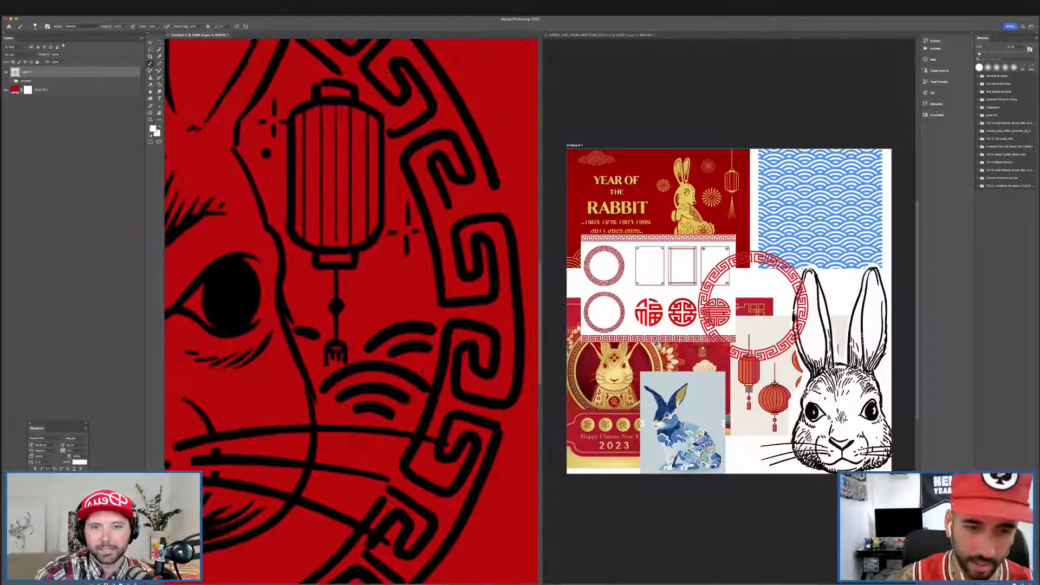
key(super+plus)
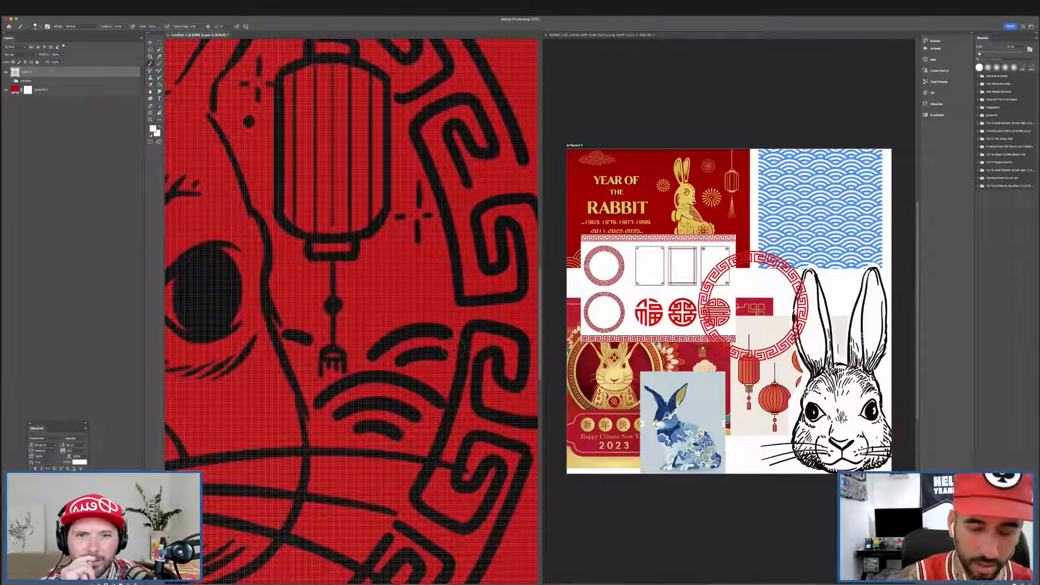
drag(454, 348, 499, 263)
key(super+plus)
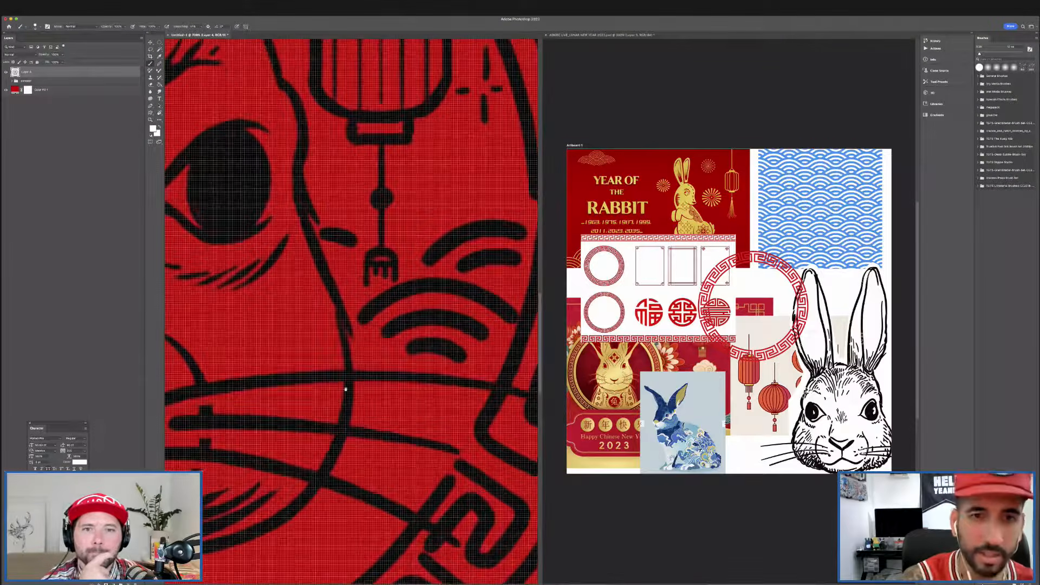
key(super+plus)
key(super+plus)
drag(348, 344, 251, 364)
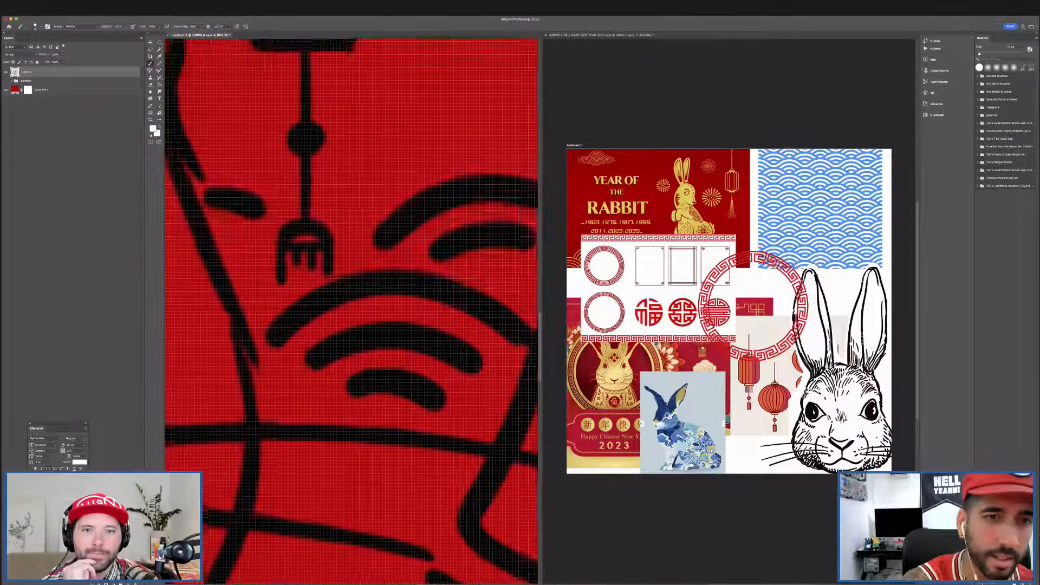
mouse_move(399, 117)
mouse_down()
mouse_move(353, 191)
mouse_move(337, 188)
mouse_move(372, 197)
mouse_up()
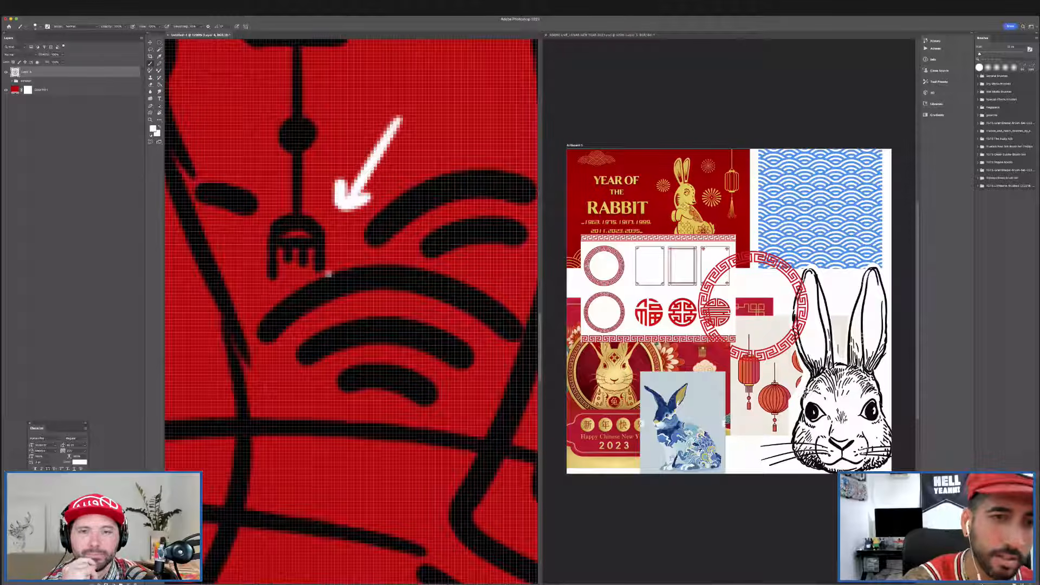
Dab a white dot where the right lantern's tassel meets the top wave arc, and undo it.
click(328, 273)
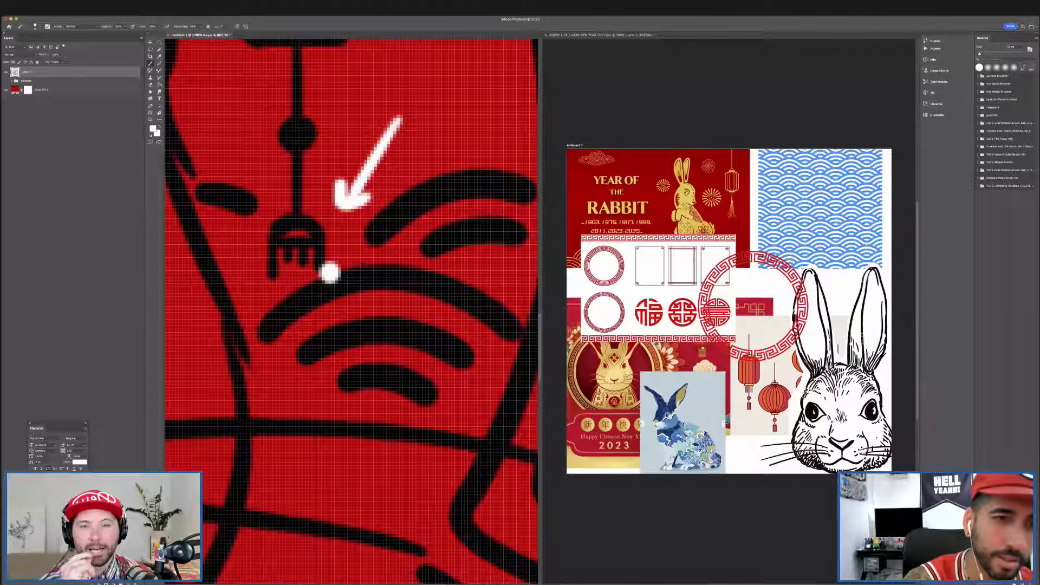
key(super+z)
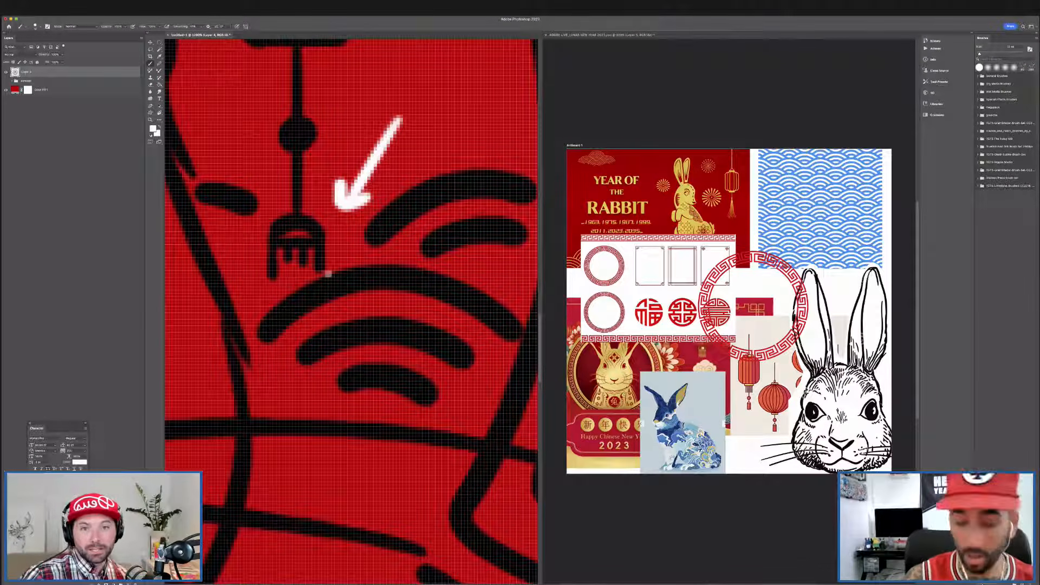
key(super+z)
Circle the right lantern's tassel in white and draw a white arrow pointing up at the rabbit's mouth.
key(super+minus)
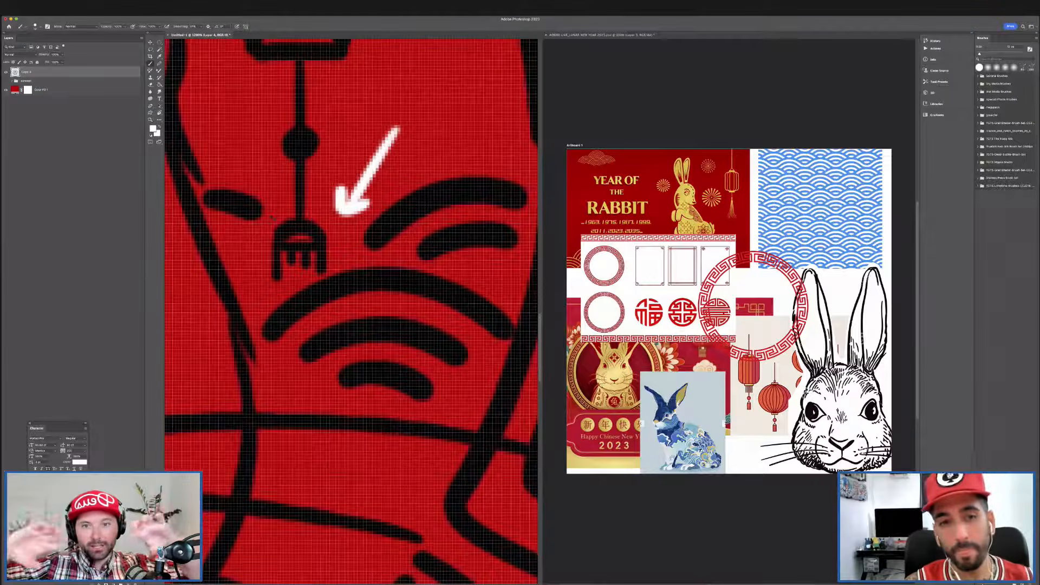
key(super+minus)
key(super+minus)
key(super+minus)
key(super+minus)
key(super+minus)
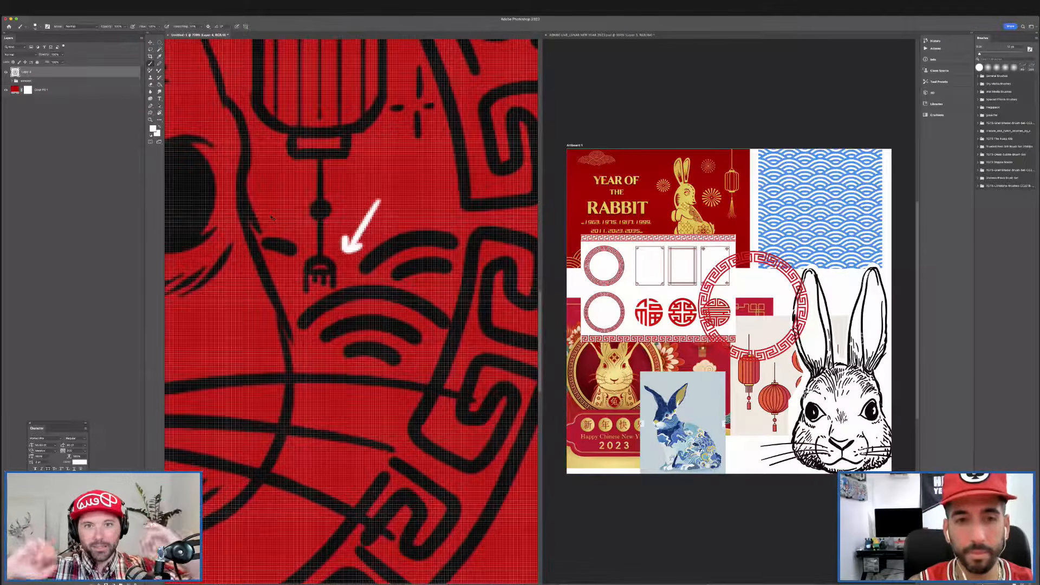
drag(227, 304, 433, 299)
key(super+minus)
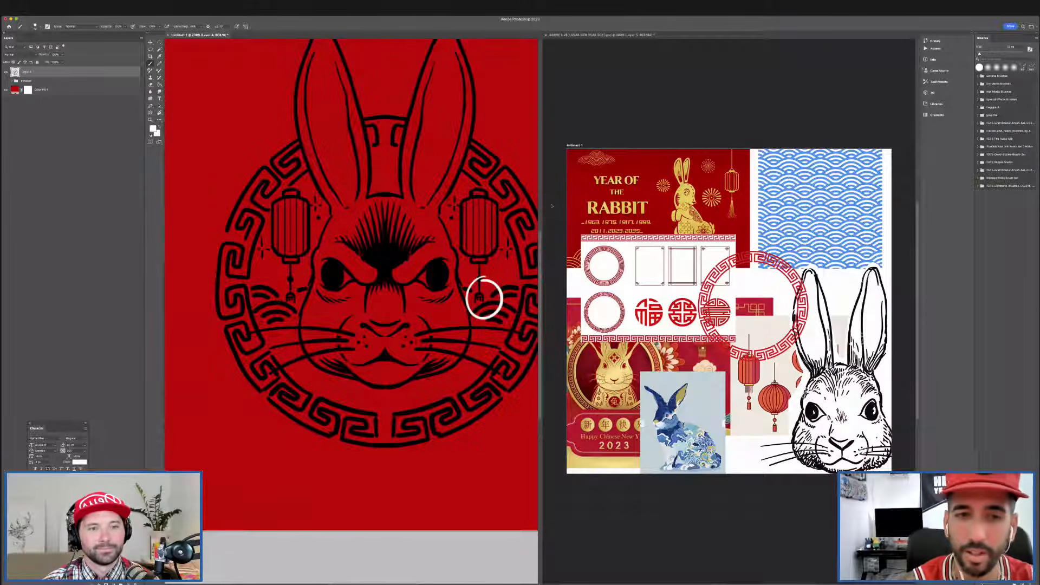
mouse_move(357, 427)
mouse_down()
mouse_move(378, 367)
mouse_move(386, 389)
mouse_up()
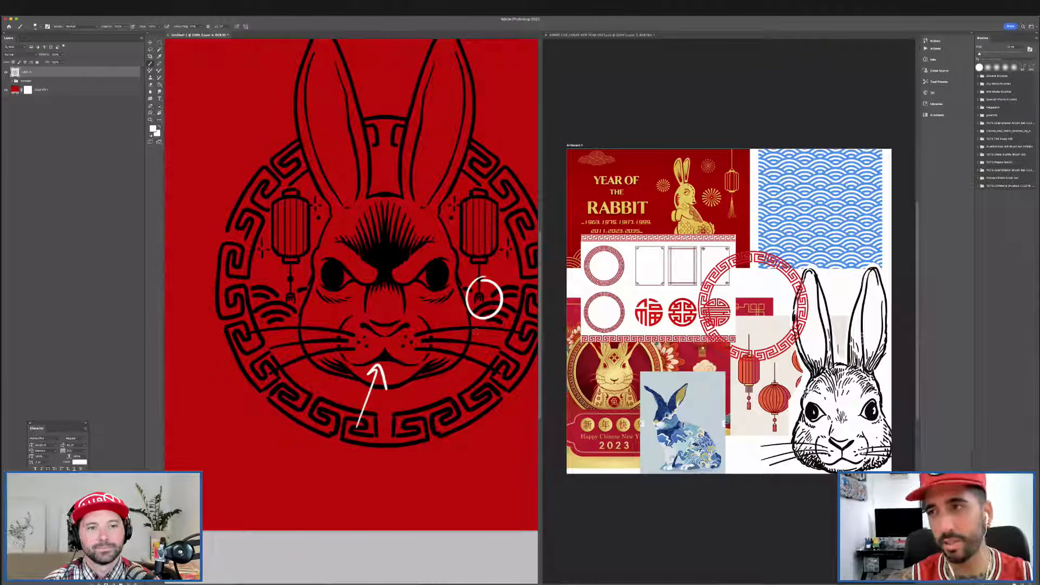
Undo the white arrow at the rabbit's mouth and the white circle and arrow around the right lantern's tassel.
key(super+z)
key(super+z)
key(super+z)
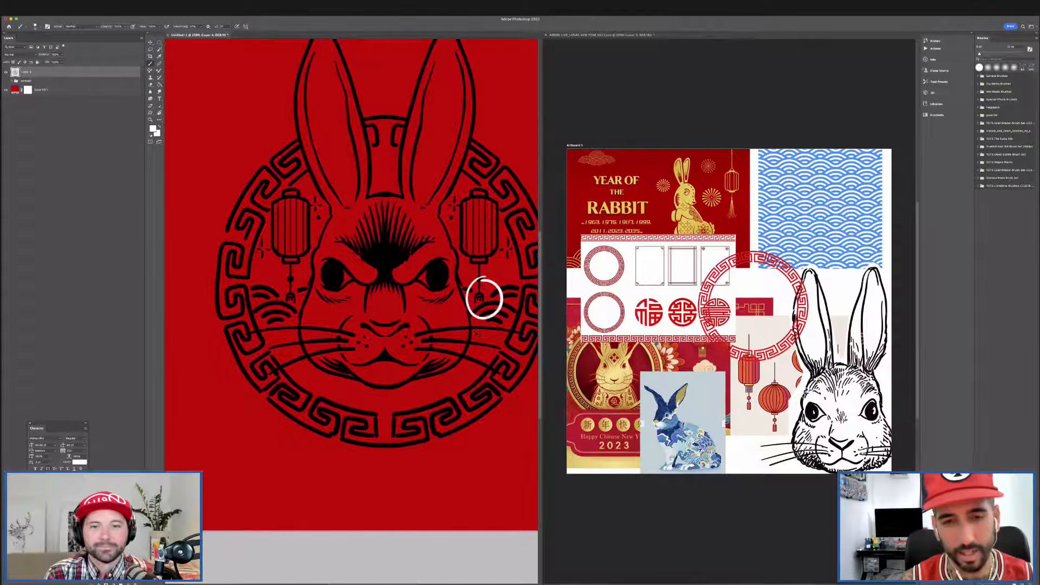
key(super+minus)
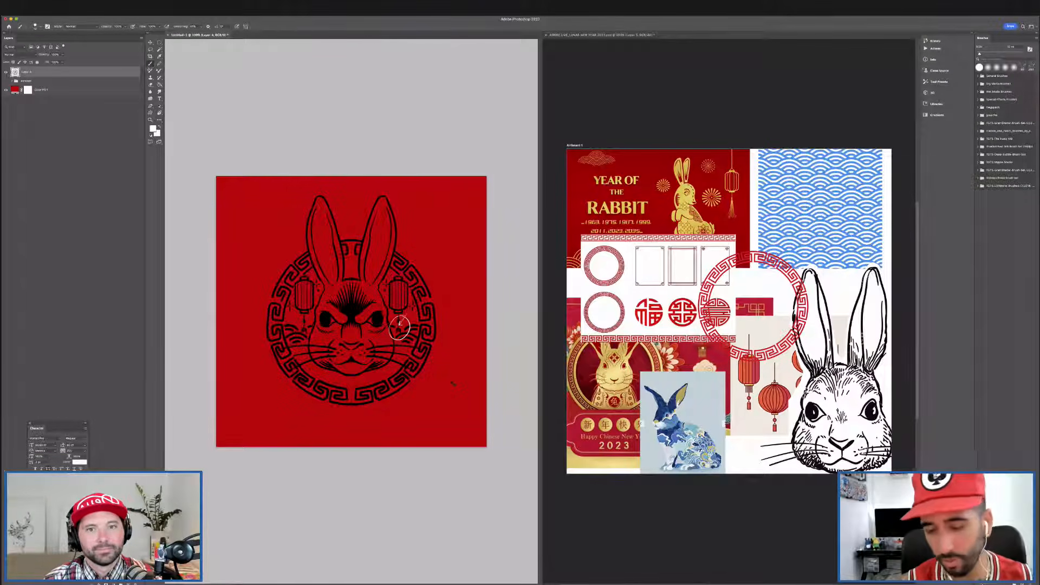
scroll(399, 327, up, 10)
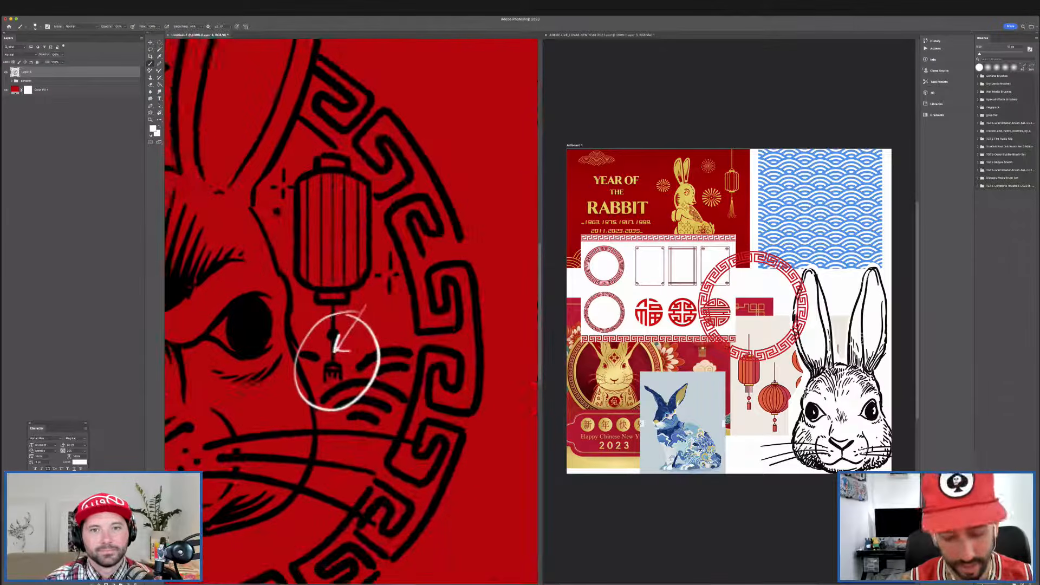
key(super+z)
key(super+z)
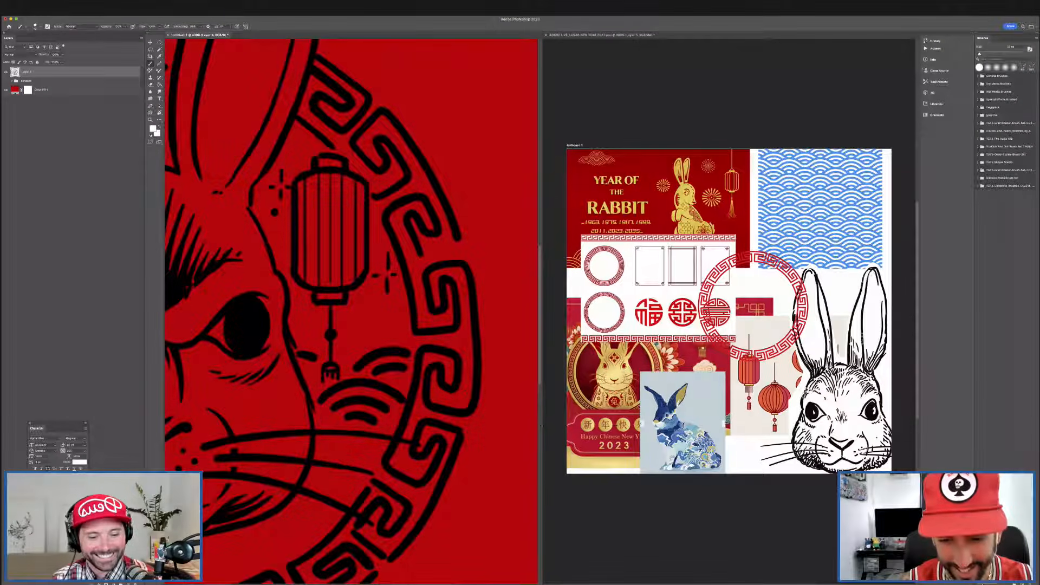
Widen the emblem document's view beside the reference board and show the whole artwork.
drag(543, 424, 614, 424)
key(super+minus)
key(super+minus)
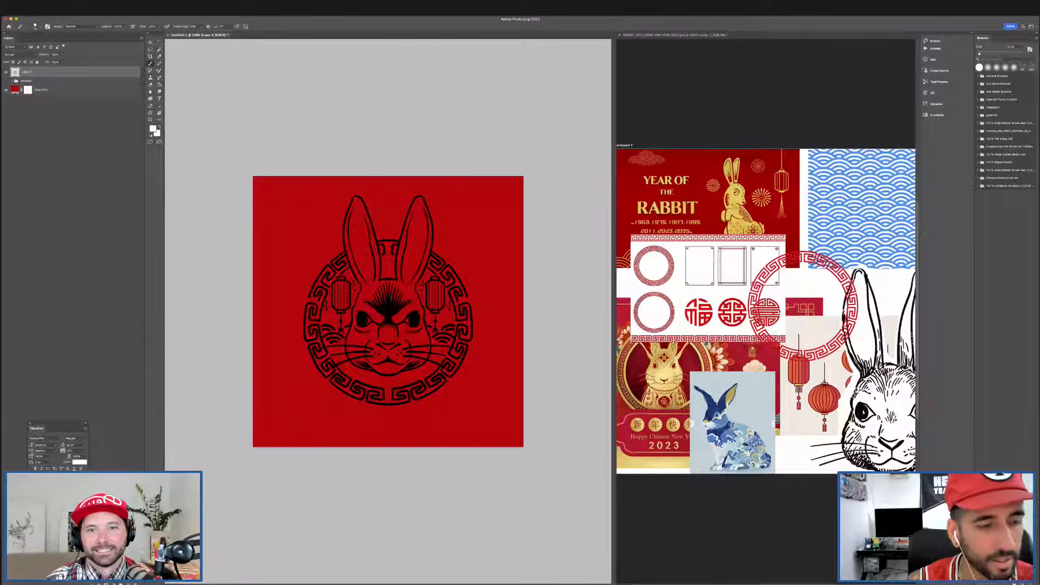
Add a new layer, reset the paint colour to black, and set up a vertical symmetry axis through the emblem's centre.
click(128, 584)
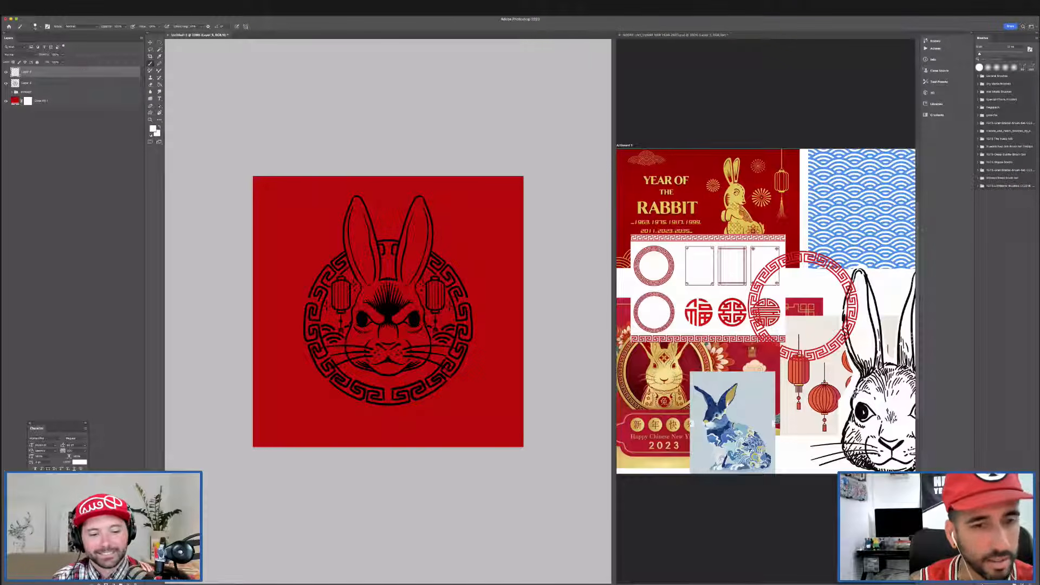
key(d)
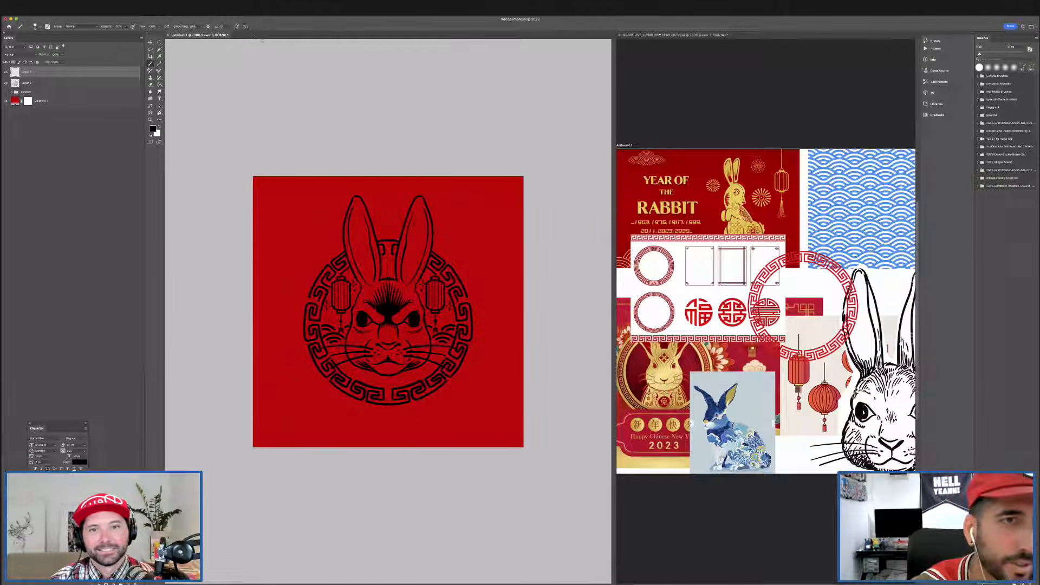
click(246, 26)
click(261, 41)
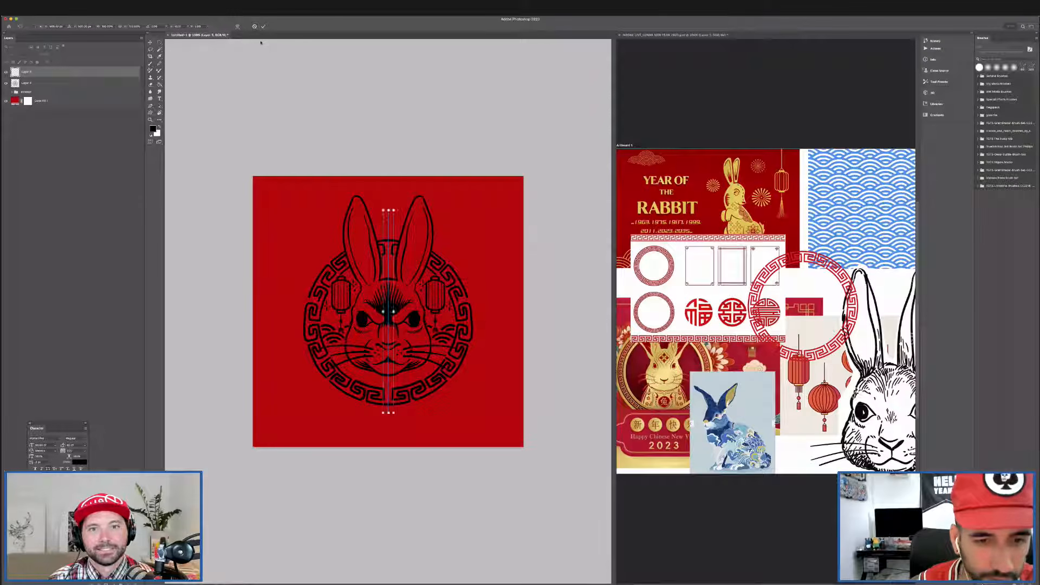
key(super+plus)
key(super+plus)
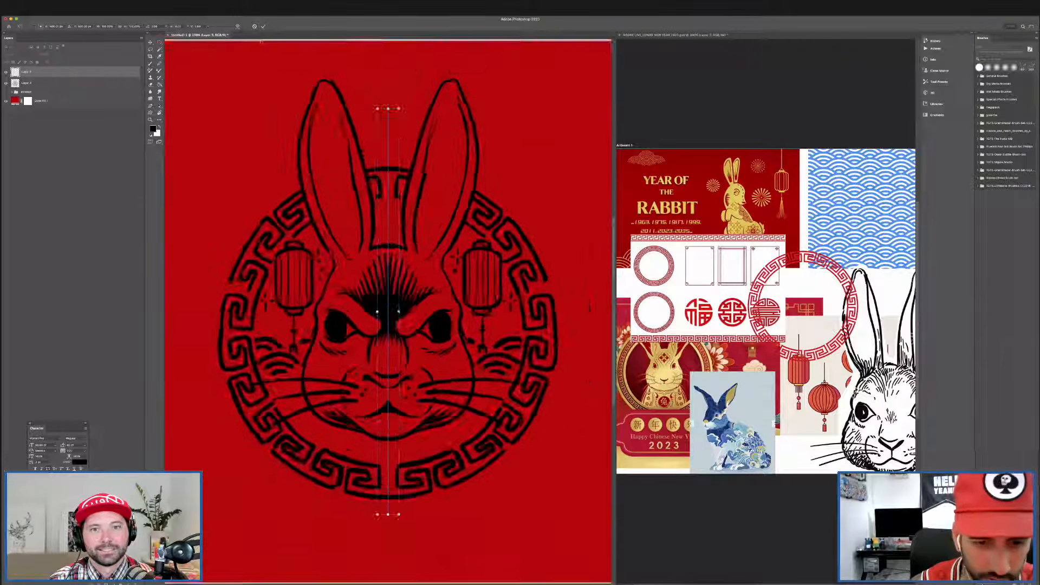
key(Return)
Draw the curved centre panel of a mirrored black ribbon banner across the lower part of the key-pattern ring.
key(r)
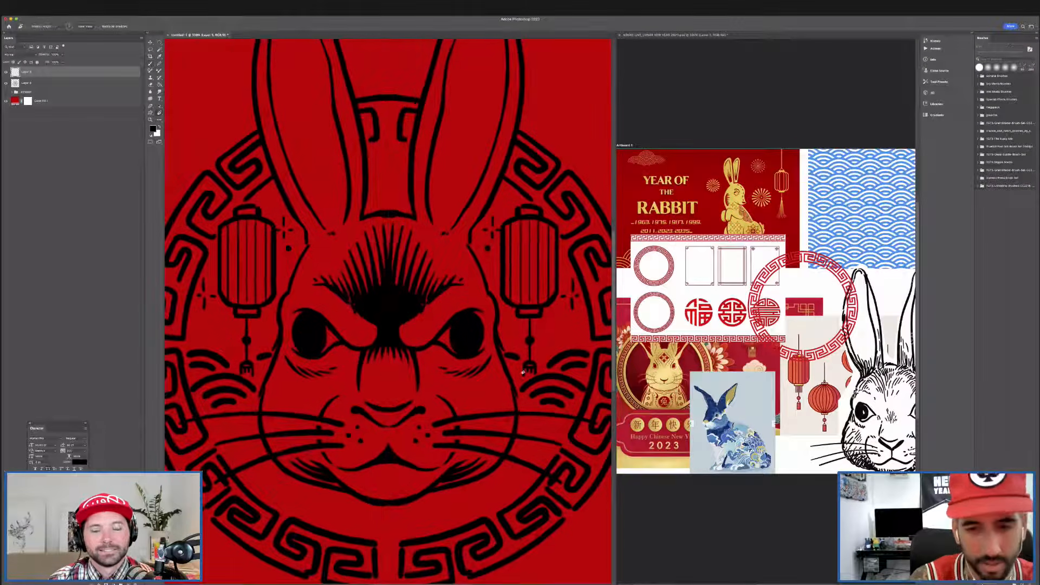
drag(531, 402, 496, 282)
drag(426, 564, 321, 426)
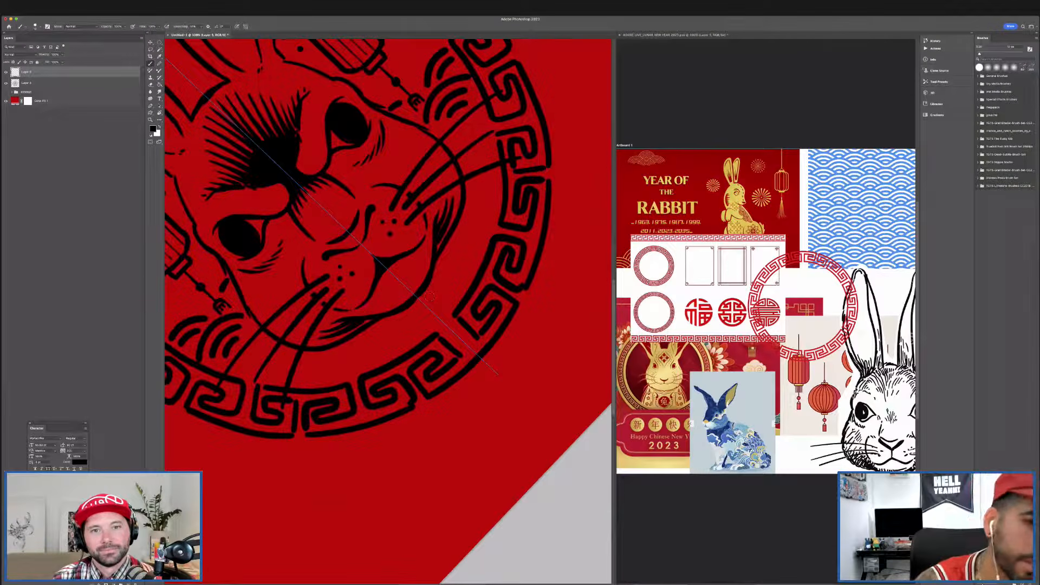
drag(322, 449, 428, 307)
key(super+z)
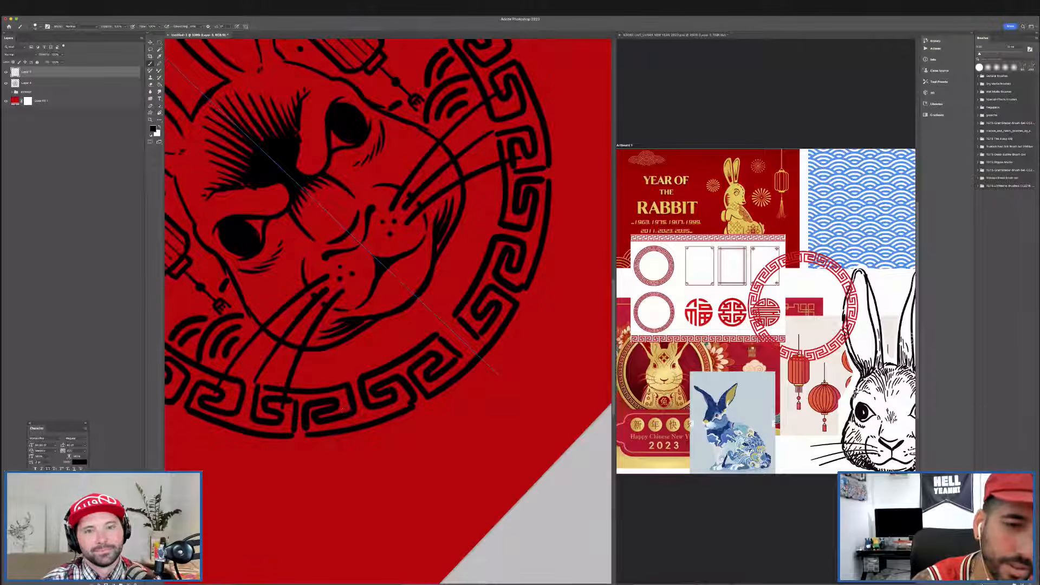
drag(330, 441, 425, 306)
mouse_move(328, 444)
mouse_down()
mouse_move(369, 465)
mouse_move(459, 337)
mouse_up()
drag(413, 400, 449, 317)
Draw the ribbon's folded loops and curved tails extending outward from both ends of the centre panel.
key(r)
mouse_move(469, 242)
mouse_down()
mouse_move(462, 230)
mouse_move(348, 245)
mouse_move(319, 342)
mouse_move(351, 379)
mouse_up()
key(b)
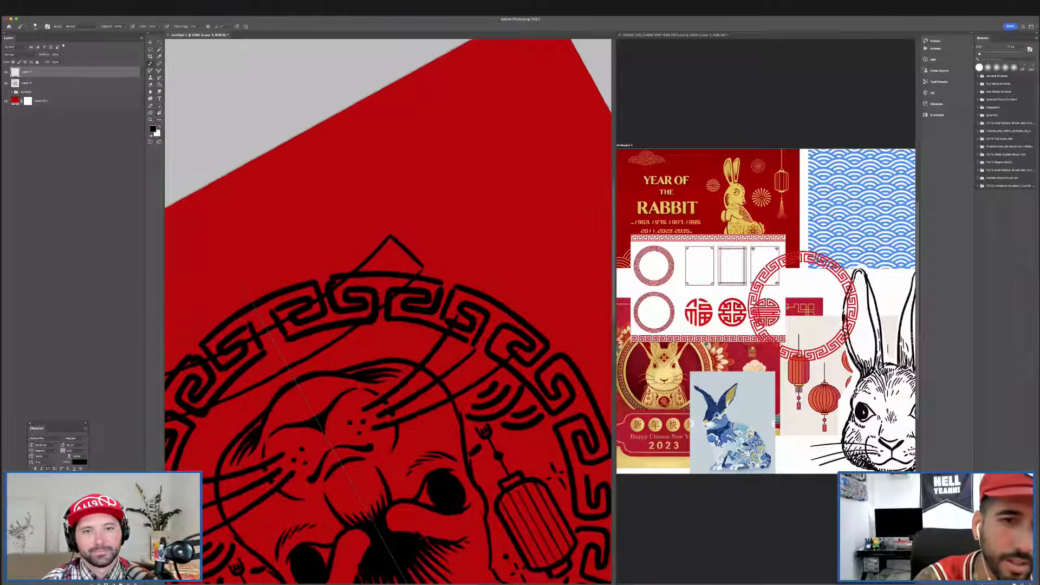
mouse_move(390, 236)
mouse_down()
mouse_move(318, 276)
mouse_move(352, 235)
mouse_move(423, 200)
mouse_move(463, 159)
mouse_up()
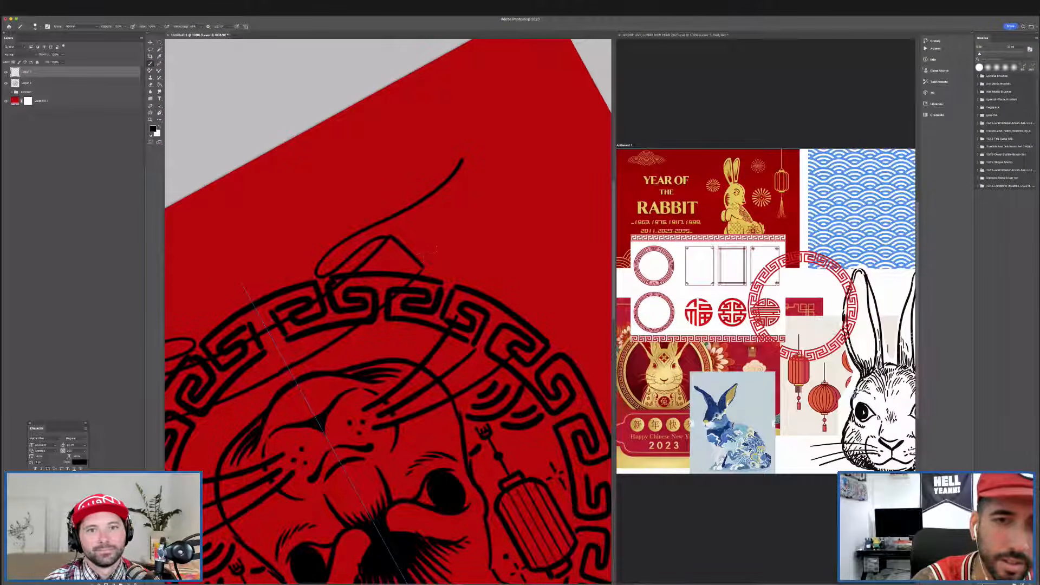
drag(420, 258, 488, 187)
key(super+z)
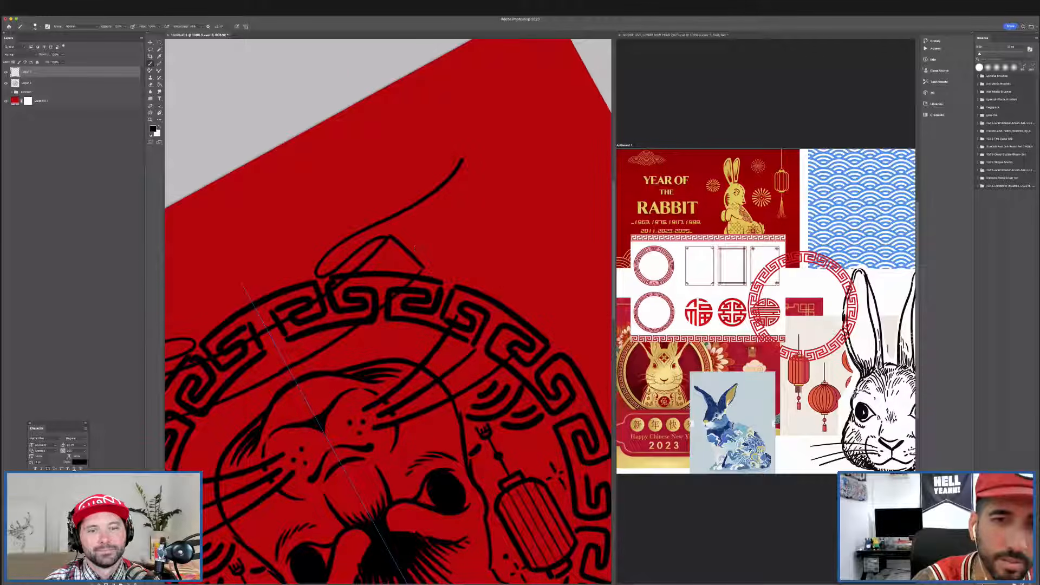
drag(415, 249, 488, 191)
key(super+z)
drag(417, 252, 493, 186)
key(Escape)
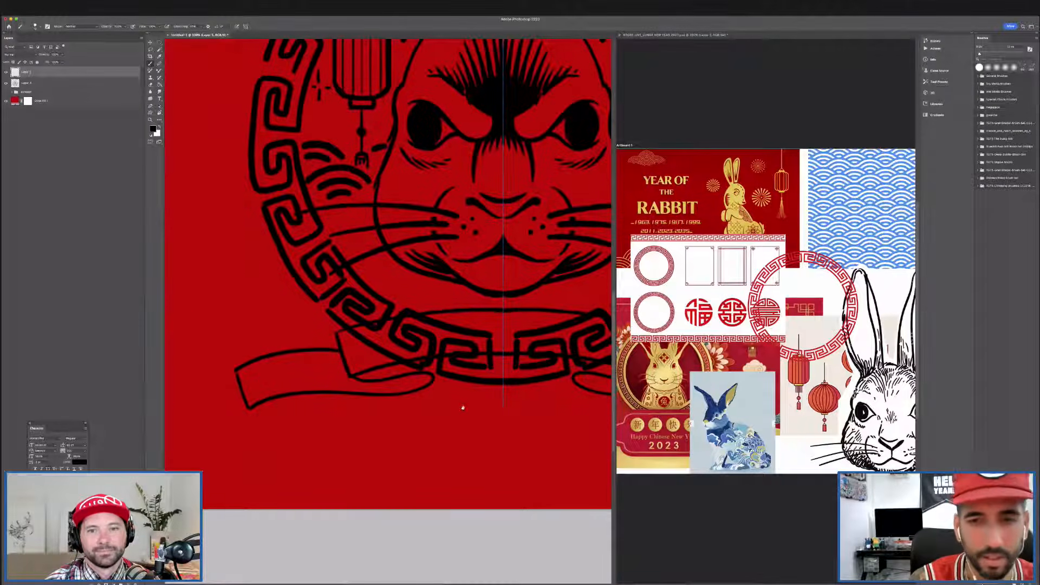
Add a new layer between the ribbon linework and the rabbit artwork, and sample the background red for painting.
scroll(462, 407, right, 5)
key(super+minus)
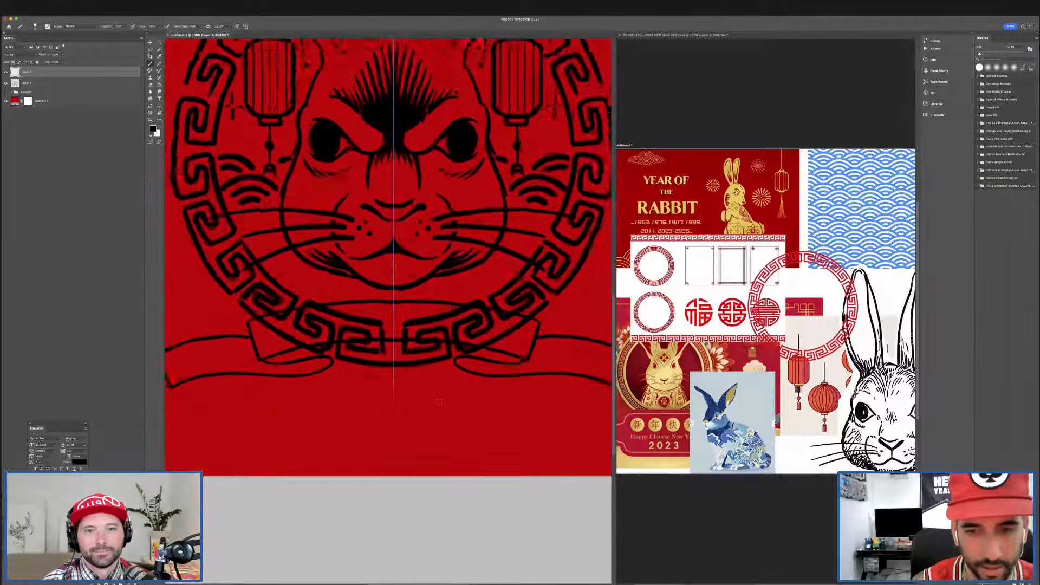
key(super+equal)
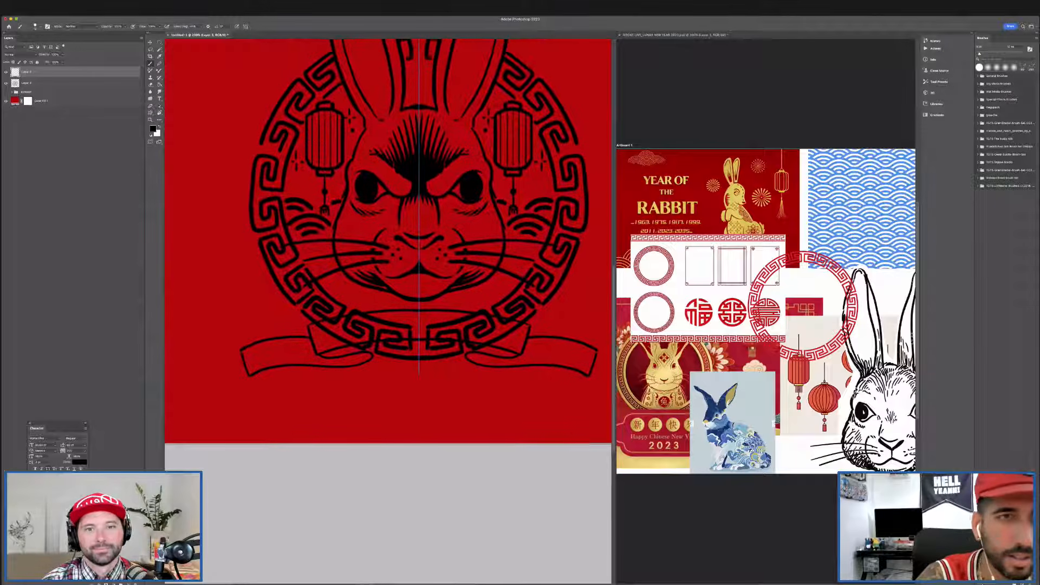
click(245, 26)
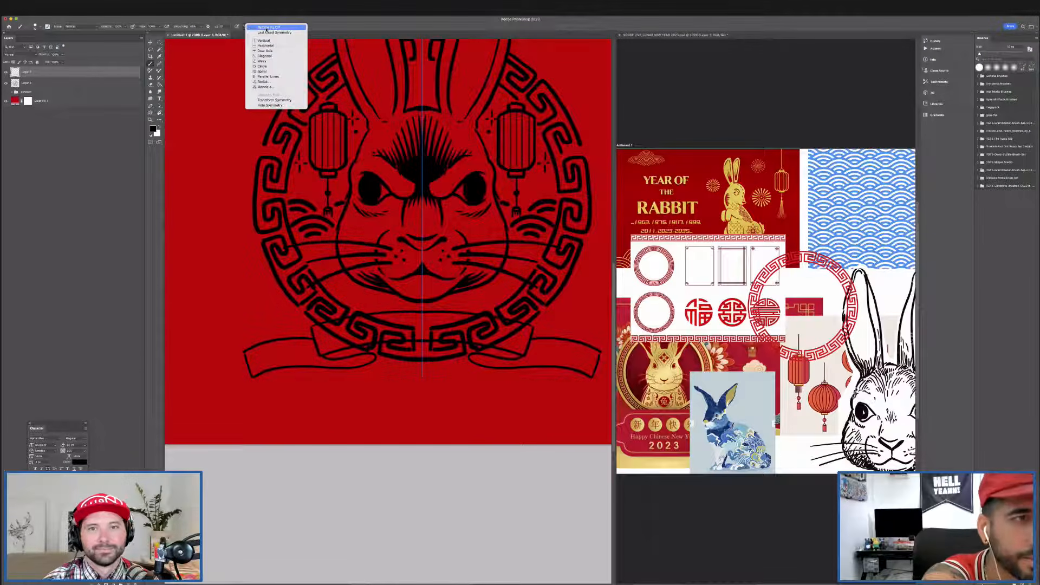
click(266, 28)
click(112, 84)
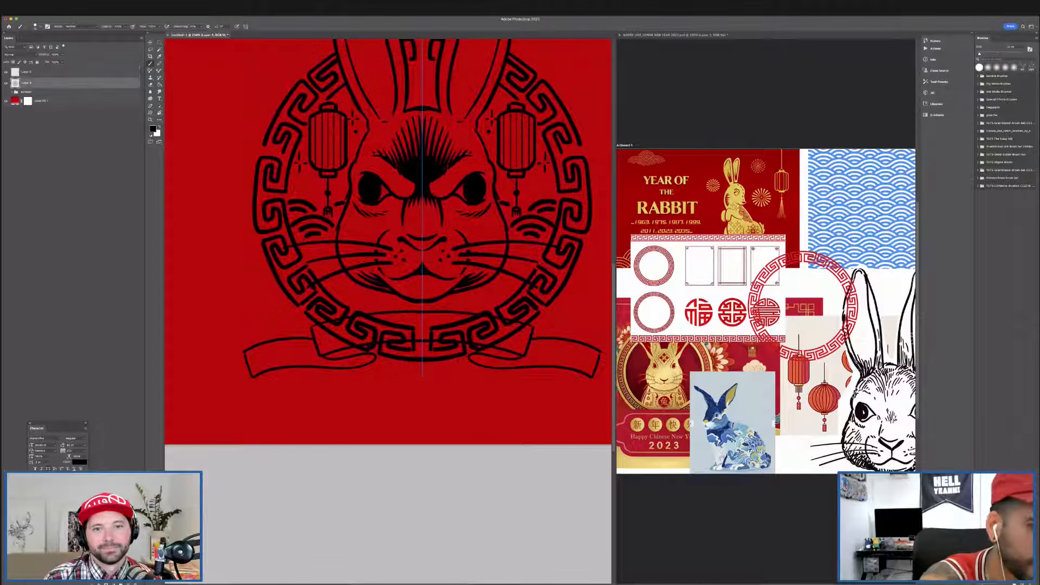
key(alt+shift+super+n)
alt+click(309, 407)
Paint red inside the ribbon's centre panel and folds to cover the ring pattern behind them.
key(r)
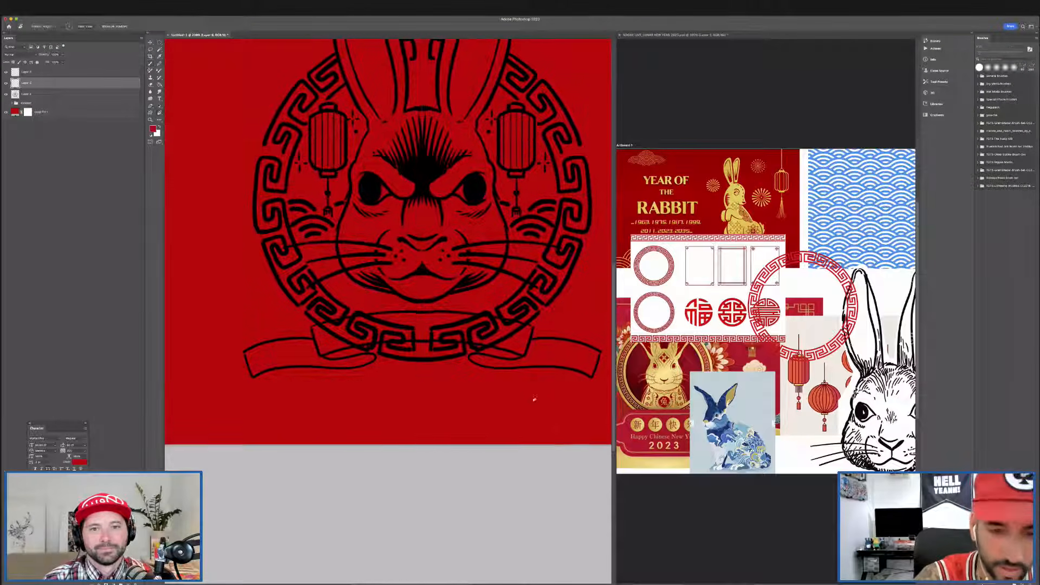
drag(535, 296, 491, 206)
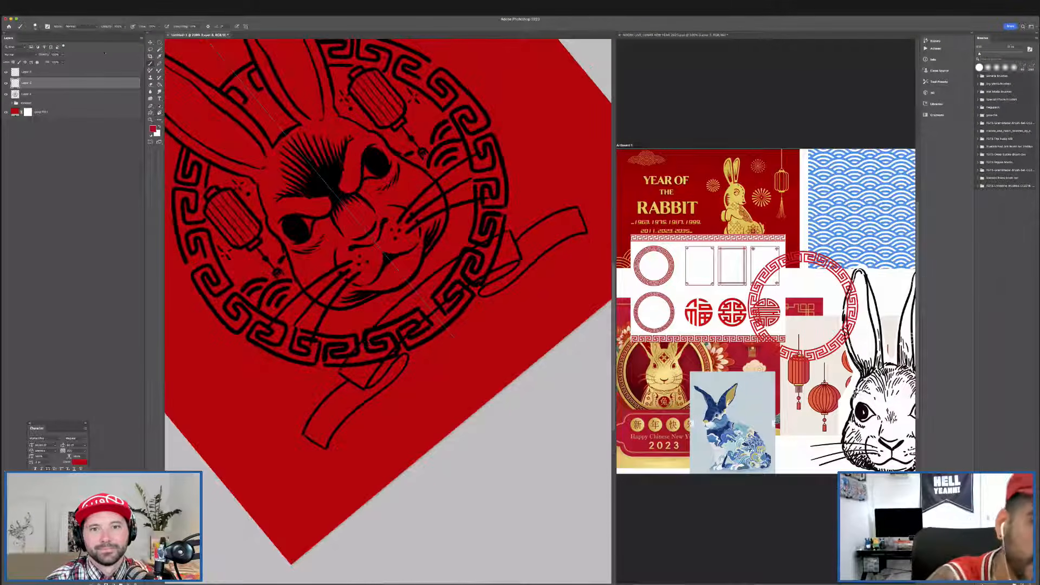
mouse_move(347, 367)
mouse_down()
mouse_move(378, 327)
mouse_move(375, 345)
mouse_move(405, 320)
mouse_move(386, 349)
mouse_move(409, 321)
mouse_up()
drag(386, 357, 361, 366)
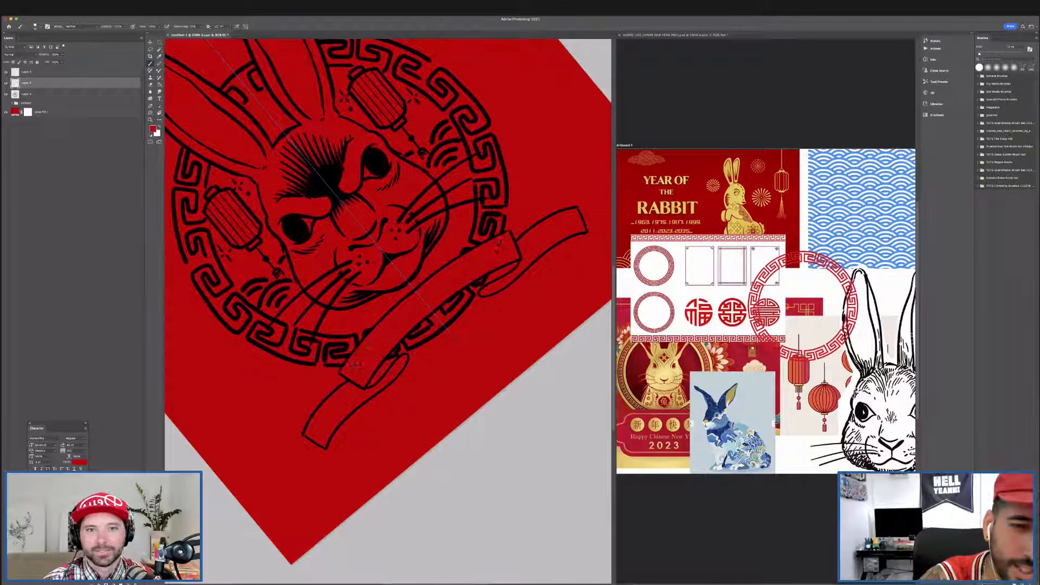
key(Escape)
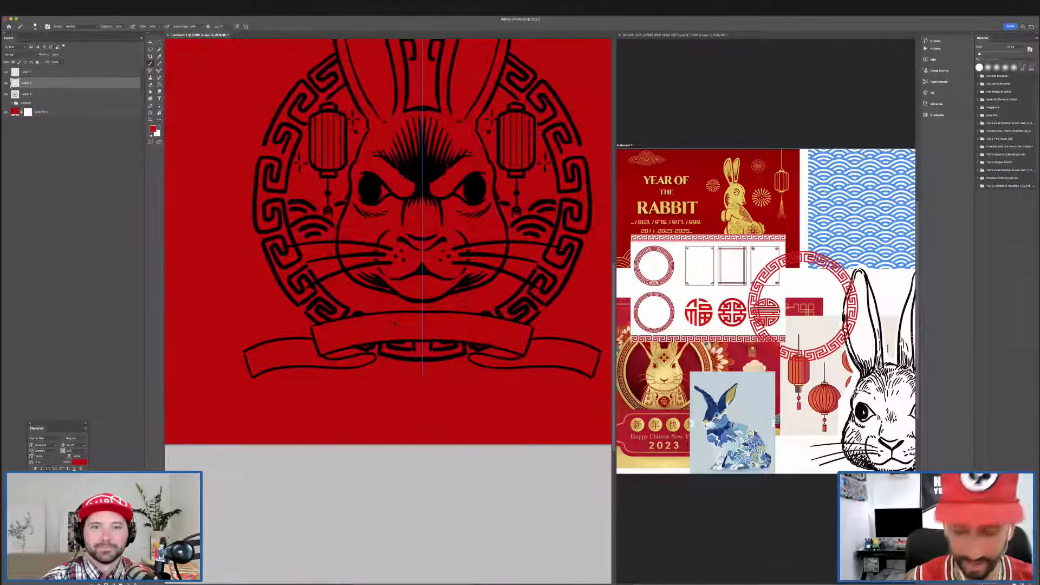
Select the ribbon linework layer and turn symmetry painting off.
key(super+minus)
key(super+plus)
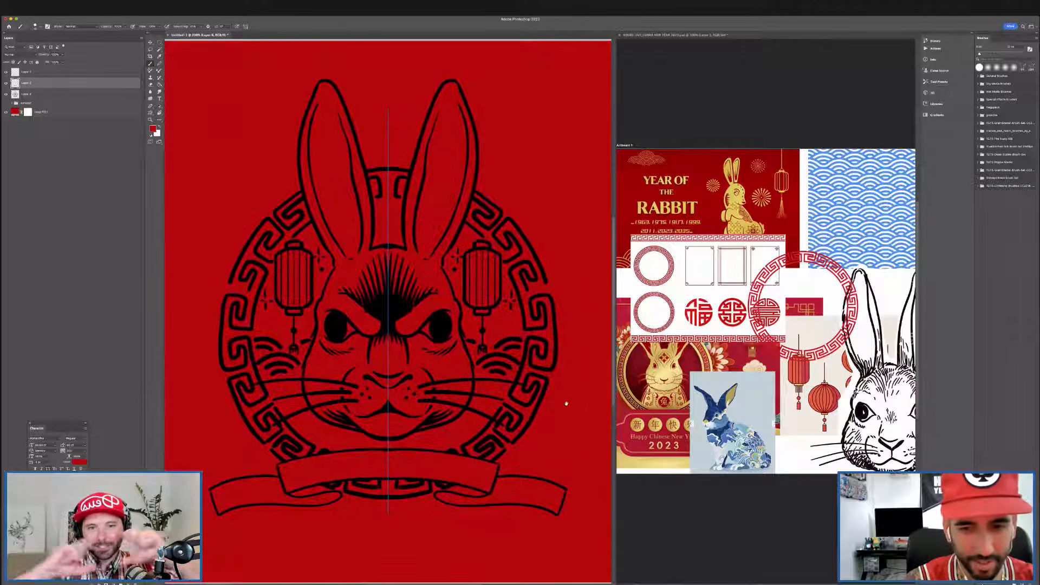
scroll(569, 400, down, 3)
scroll(569, 399, left, 3)
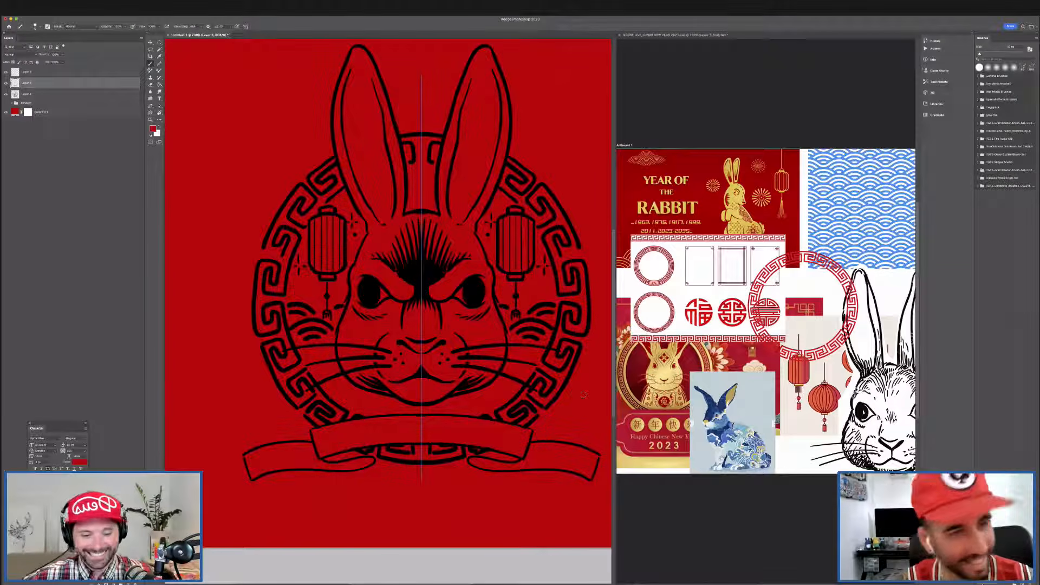
drag(79, 77, 79, 70)
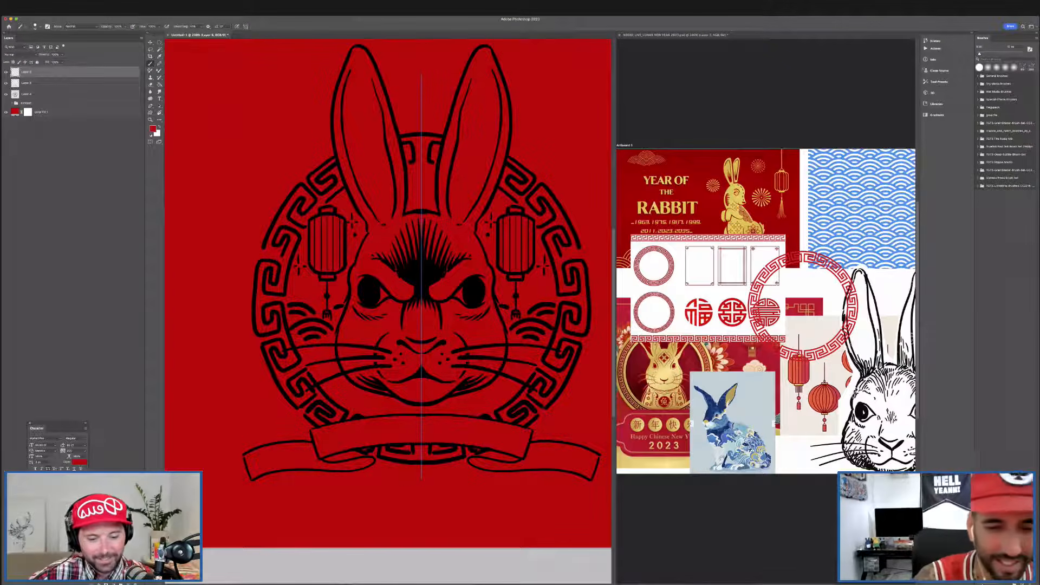
click(245, 26)
click(273, 29)
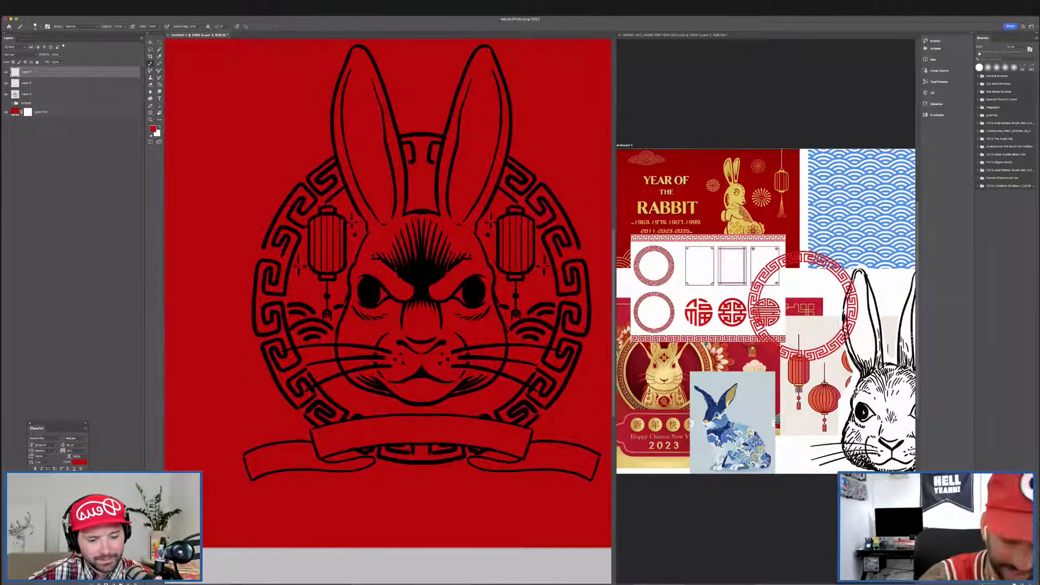
Hand-letter "20" on the left ribbon tail and "23" on the right ribbon tail in black.
key(r)
drag(534, 420, 567, 342)
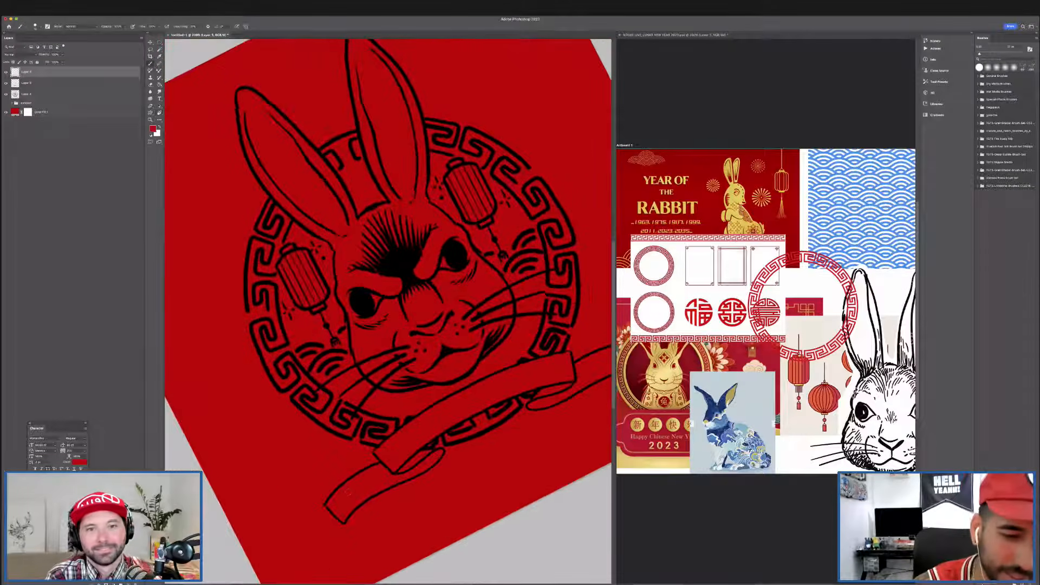
key(x)
key(d)
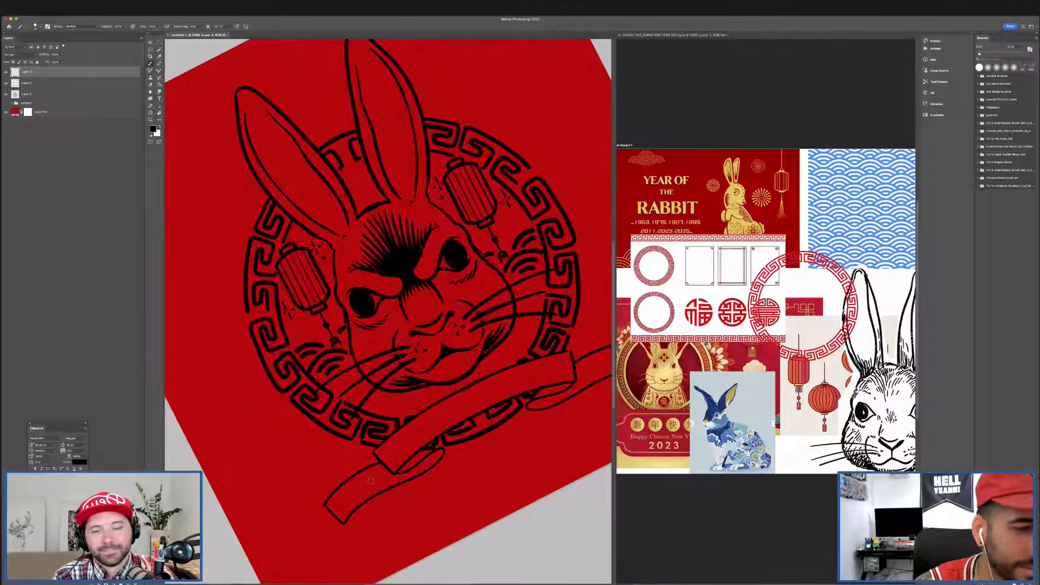
mouse_move(339, 501)
mouse_down()
mouse_move(343, 512)
mouse_move(376, 481)
mouse_up()
drag(574, 398, 517, 425)
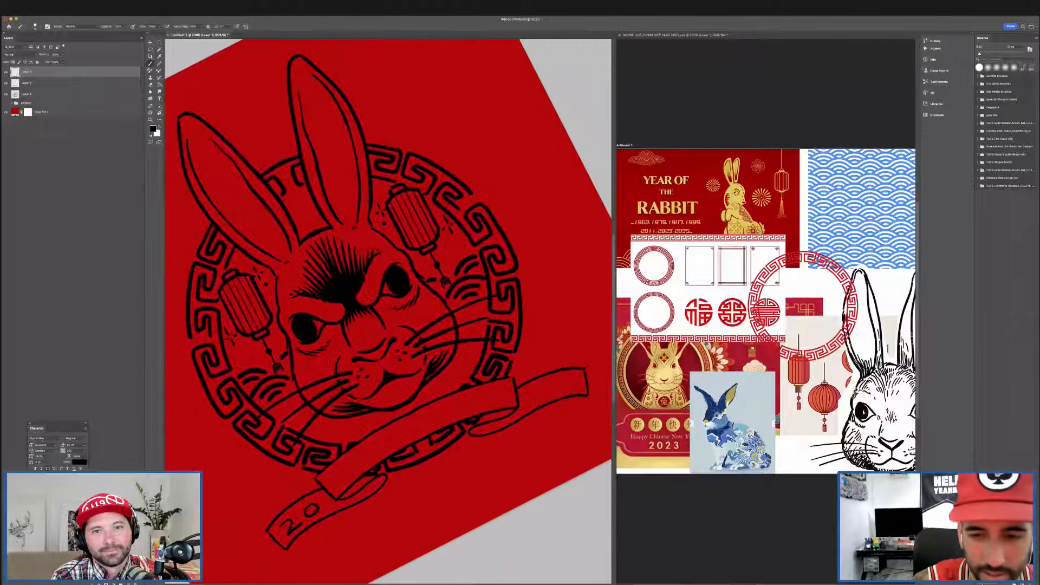
mouse_move(529, 389)
mouse_down()
mouse_move(529, 405)
mouse_move(564, 378)
mouse_move(556, 395)
mouse_up()
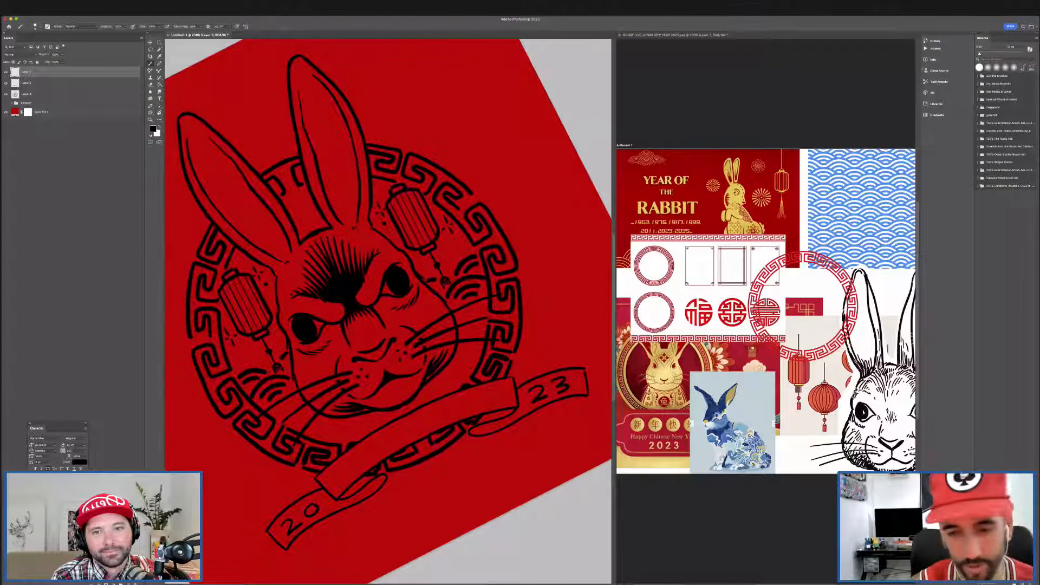
Turn the last used vertical symmetry back on for the ribbon linework layer.
key(super+minus)
key(super+equal)
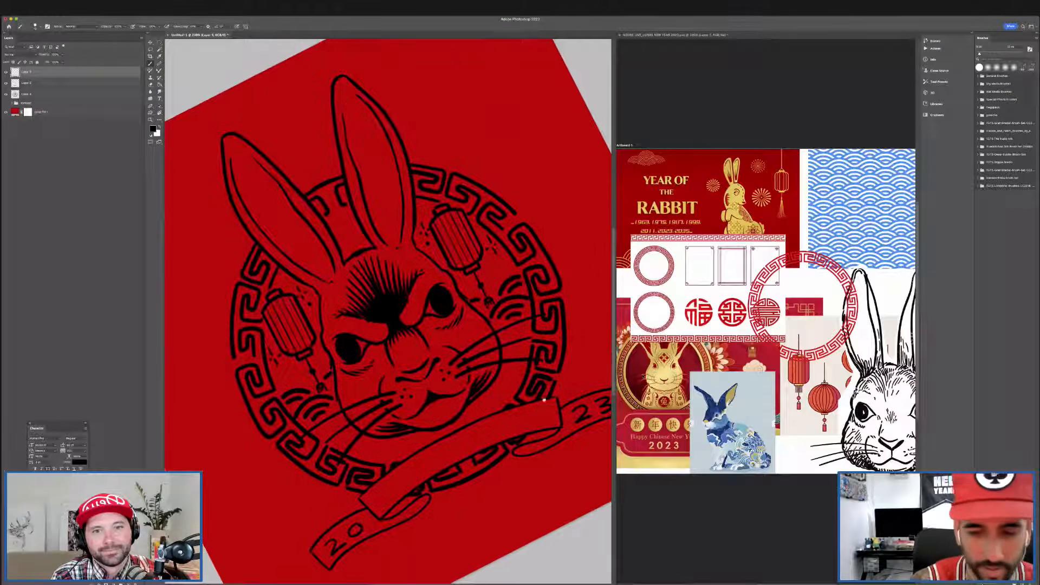
scroll(387, 311, down, 4)
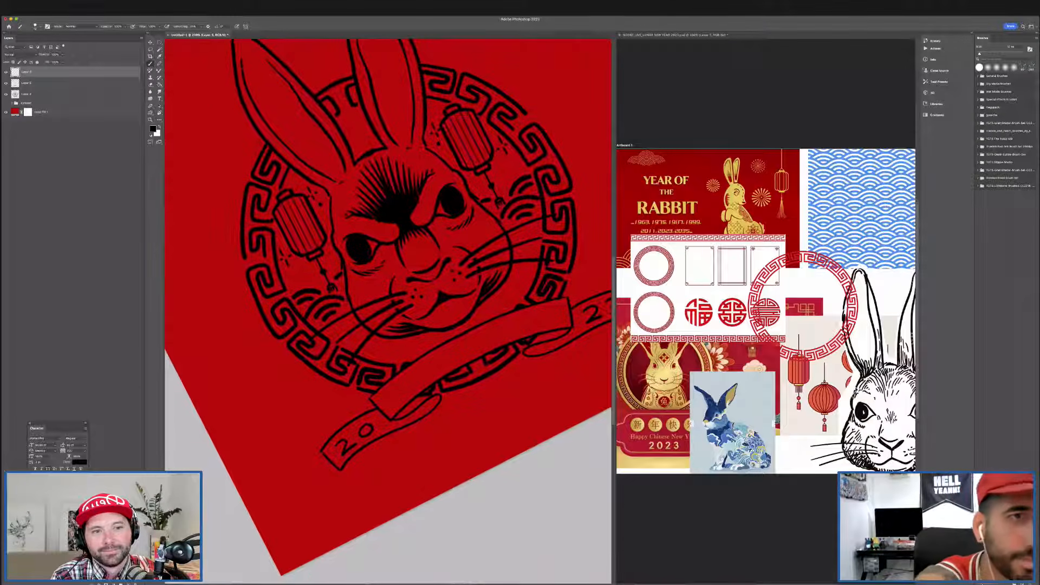
click(246, 26)
click(278, 34)
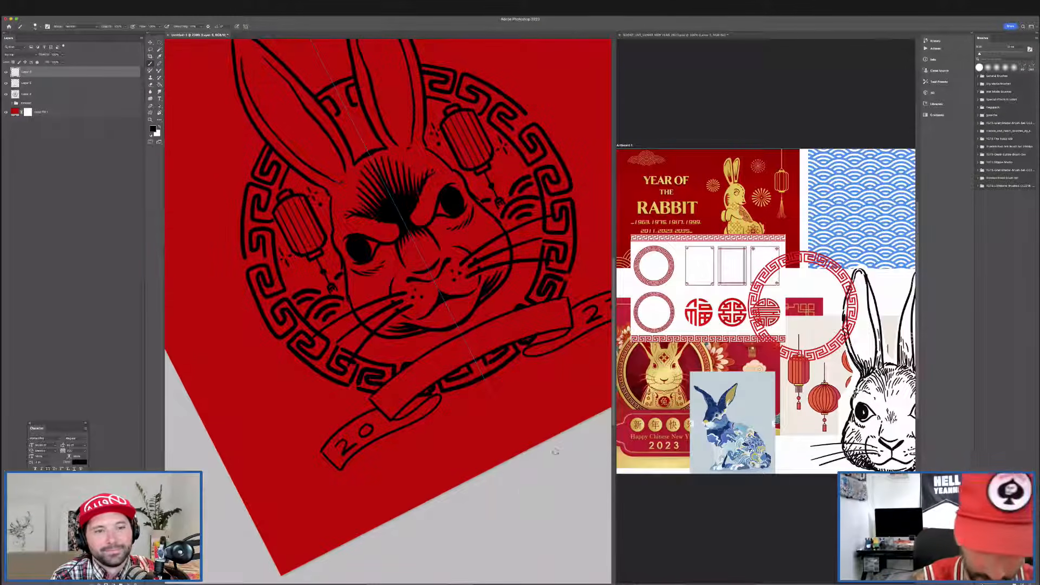
Thicken the ribbon's black outline and reshape both tail ends into notched swallowtails.
drag(552, 366, 548, 286)
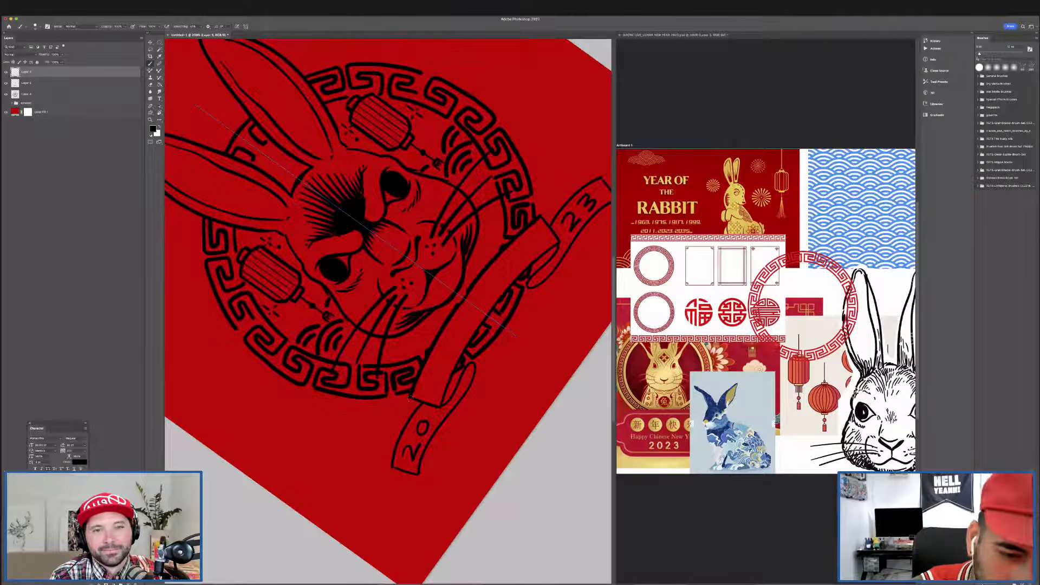
mouse_move(412, 401)
mouse_down()
mouse_move(390, 468)
mouse_move(418, 471)
mouse_move(473, 365)
mouse_up()
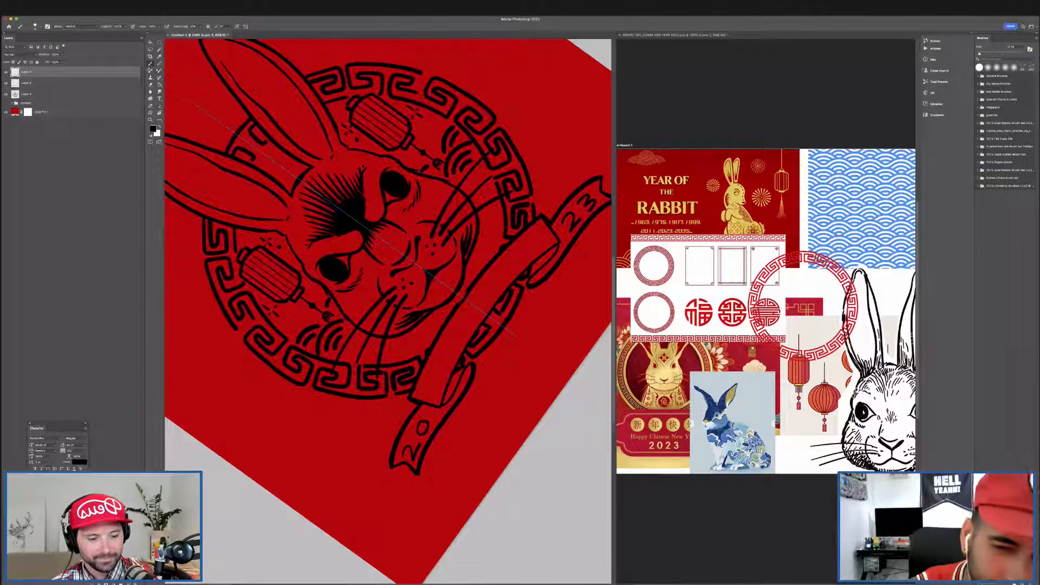
key(Escape)
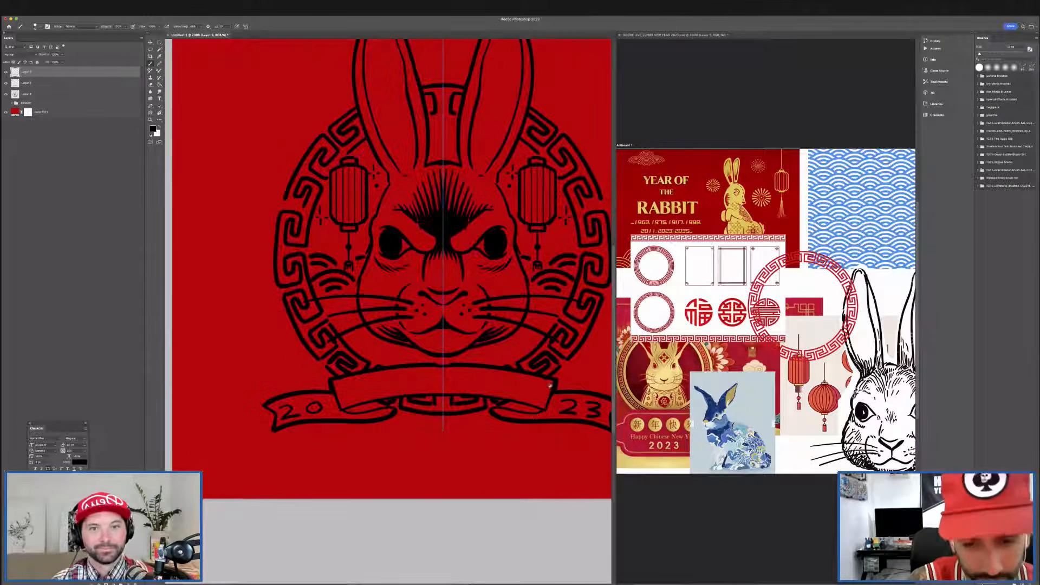
On a new layer with symmetry off, hand-letter "RABBIT" in black across the ribbon's centre panel.
key(r)
drag(406, 391, 443, 372)
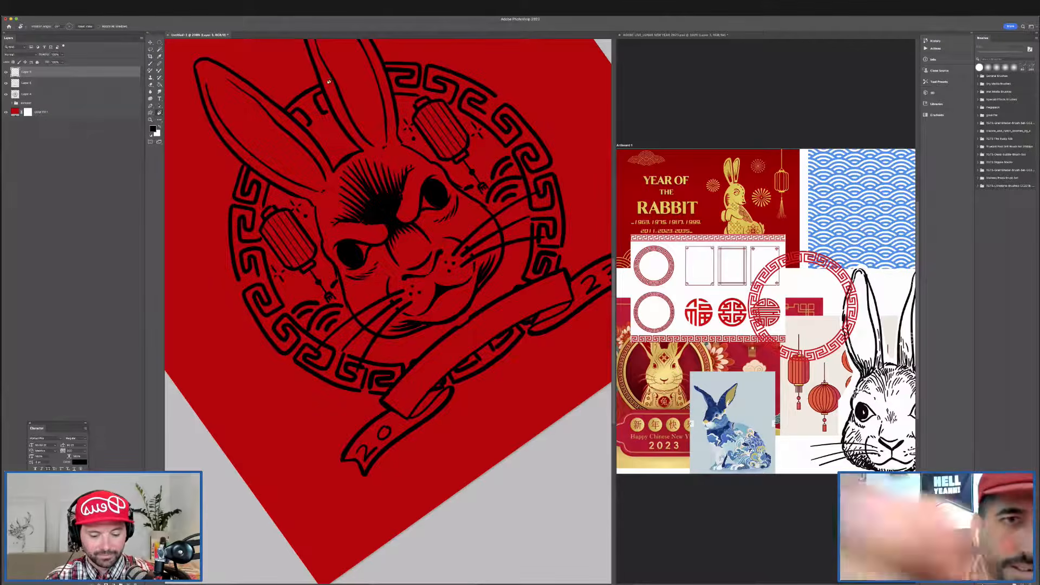
key(b)
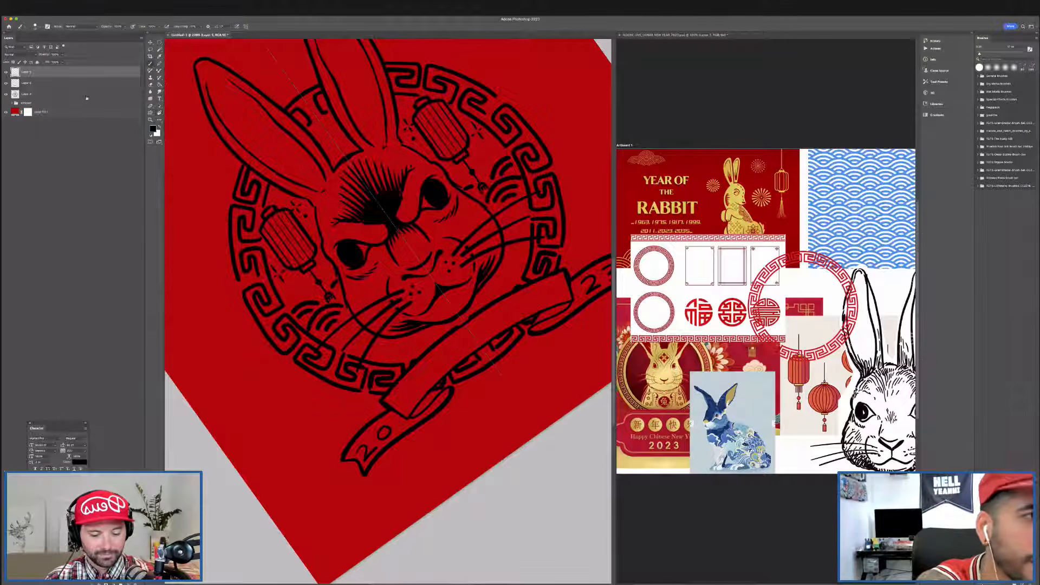
key(ctrl+shift+alt+n)
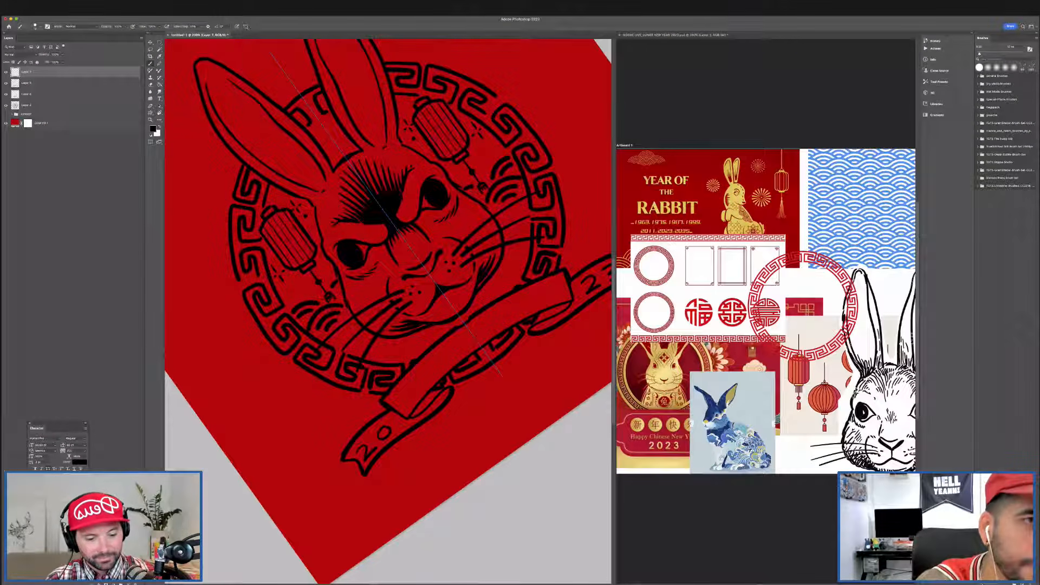
click(245, 27)
click(262, 29)
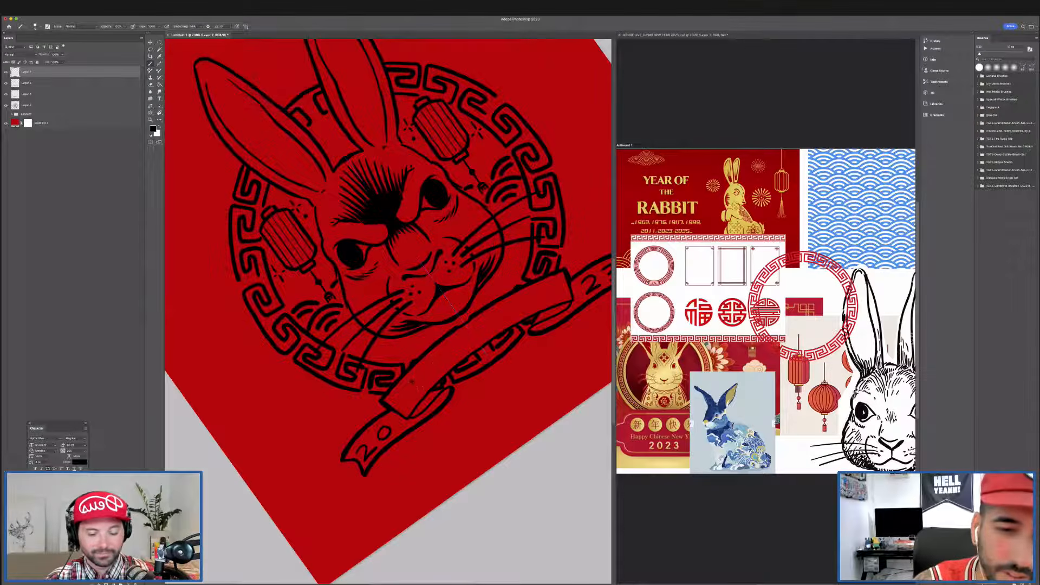
mouse_move(406, 386)
mouse_down()
mouse_move(431, 376)
mouse_move(420, 391)
mouse_move(436, 356)
mouse_move(449, 363)
mouse_up()
mouse_move(437, 366)
mouse_down()
mouse_move(458, 341)
mouse_move(465, 353)
mouse_move(527, 299)
mouse_move(519, 315)
mouse_up()
key(super+minus)
key(super+minus)
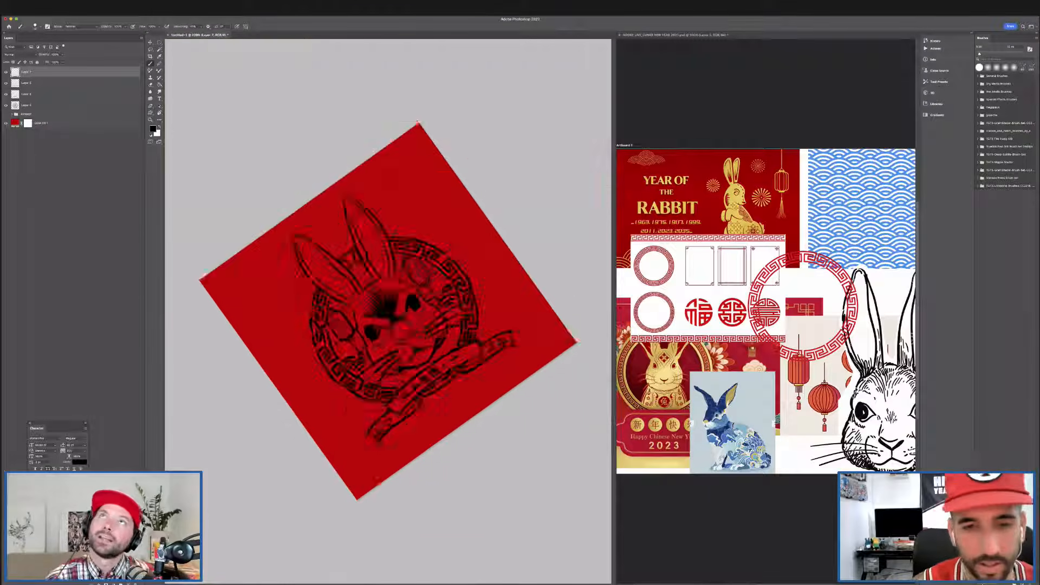
Hand-letter "YEAR" along the ring's upper left, "OF" between the ears and "THE" along the ring's upper right.
key(Escape)
key(super+plus)
key(super+plus)
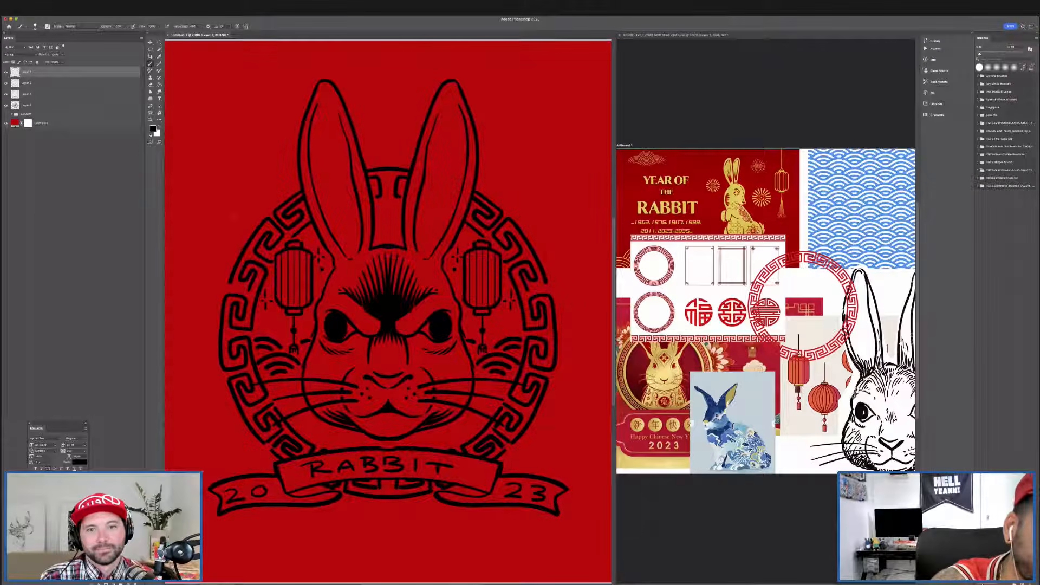
mouse_move(214, 233)
mouse_down()
mouse_move(230, 229)
mouse_move(235, 213)
mouse_up()
mouse_move(233, 220)
mouse_down()
mouse_move(243, 205)
mouse_move(255, 214)
mouse_up()
mouse_move(241, 215)
mouse_down()
mouse_move(243, 194)
mouse_move(275, 196)
mouse_move(277, 166)
mouse_up()
drag(274, 169, 293, 180)
mouse_move(381, 136)
mouse_down()
mouse_move(377, 150)
mouse_move(397, 152)
mouse_move(412, 134)
mouse_up()
drag(399, 145, 408, 143)
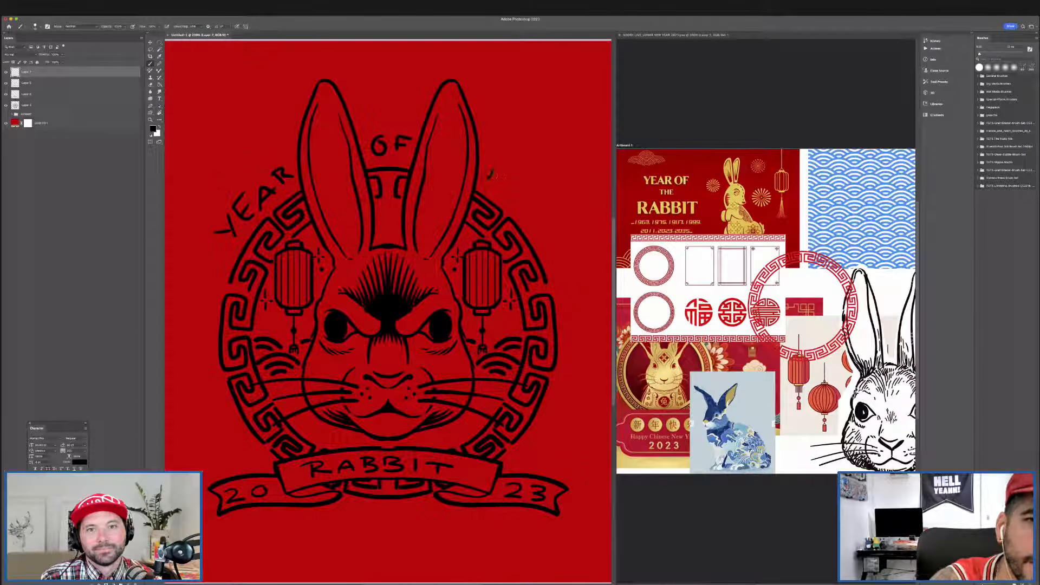
drag(487, 172, 506, 166)
mouse_move(495, 170)
mouse_down()
mouse_move(505, 191)
mouse_move(517, 181)
mouse_move(527, 213)
mouse_move(541, 208)
mouse_up()
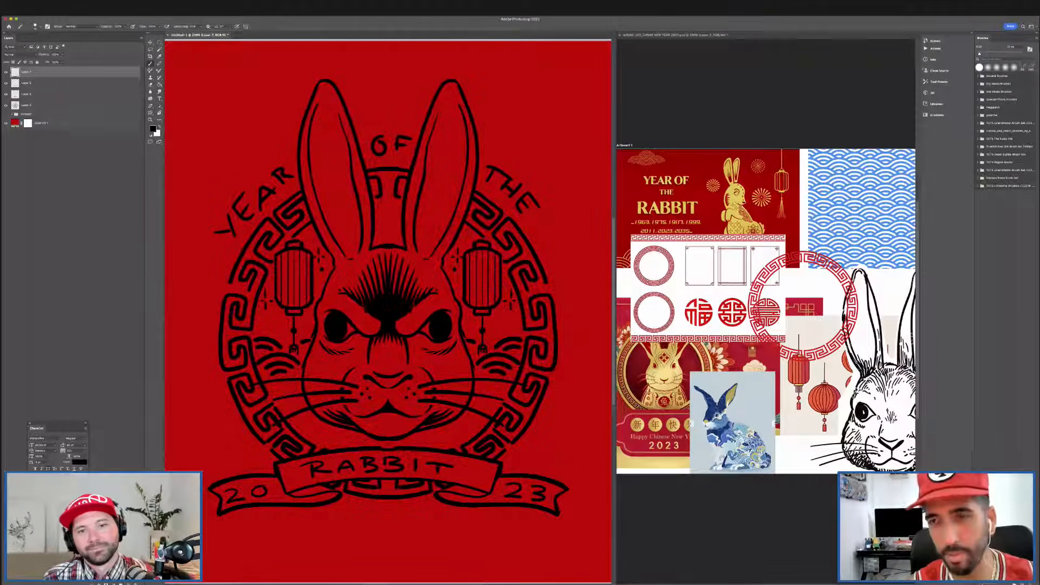
key(super+minus)
key(super+0)
key(super+plus)
key(super+minus)
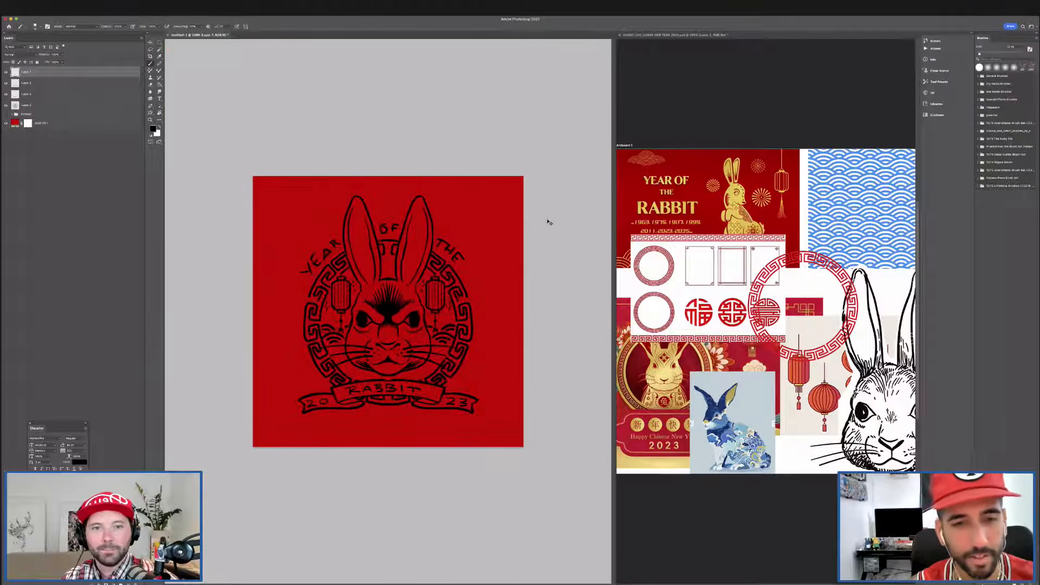
key(super+plus)
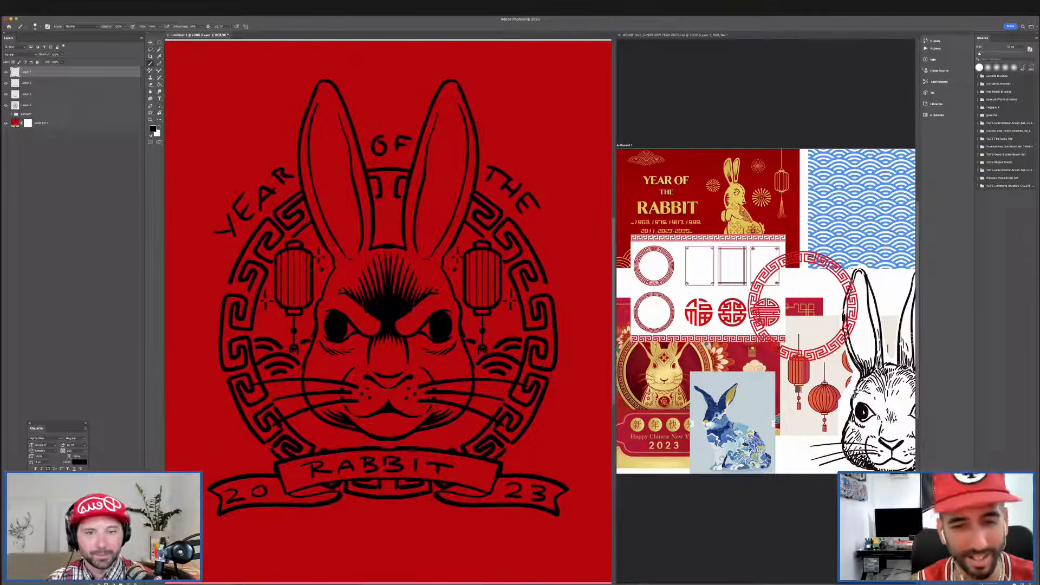
Try adding front teeth below the rabbit's mouth with symmetry, separated by a centre line drawn without symmetry.
drag(411, 383, 499, 359)
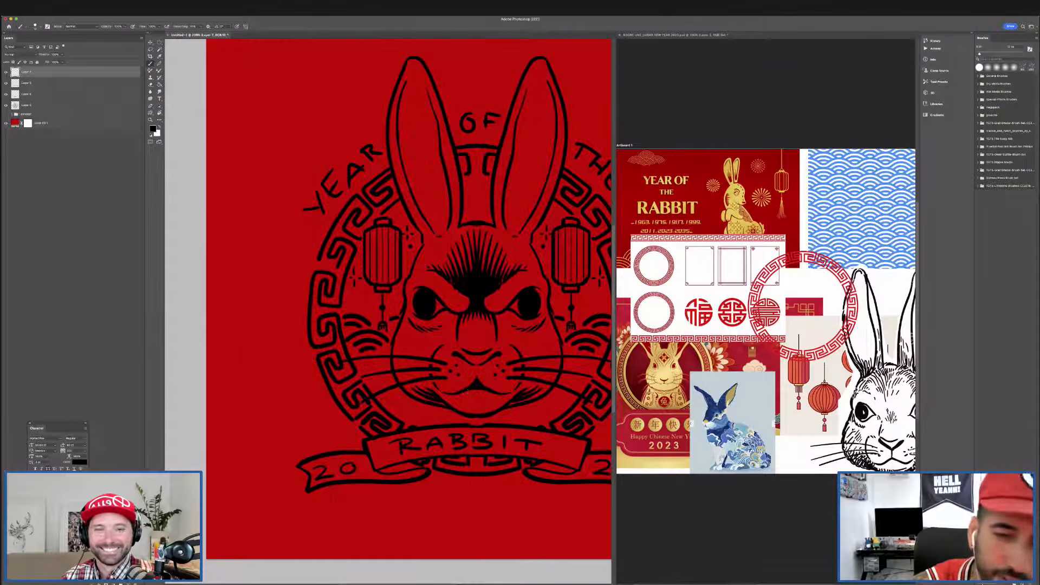
click(245, 26)
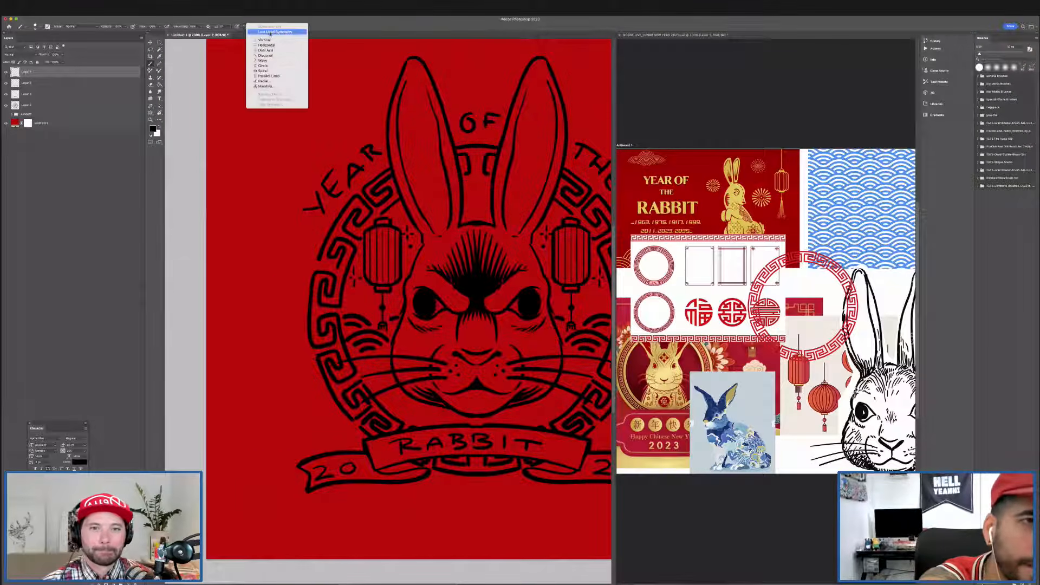
click(267, 32)
drag(490, 392, 485, 408)
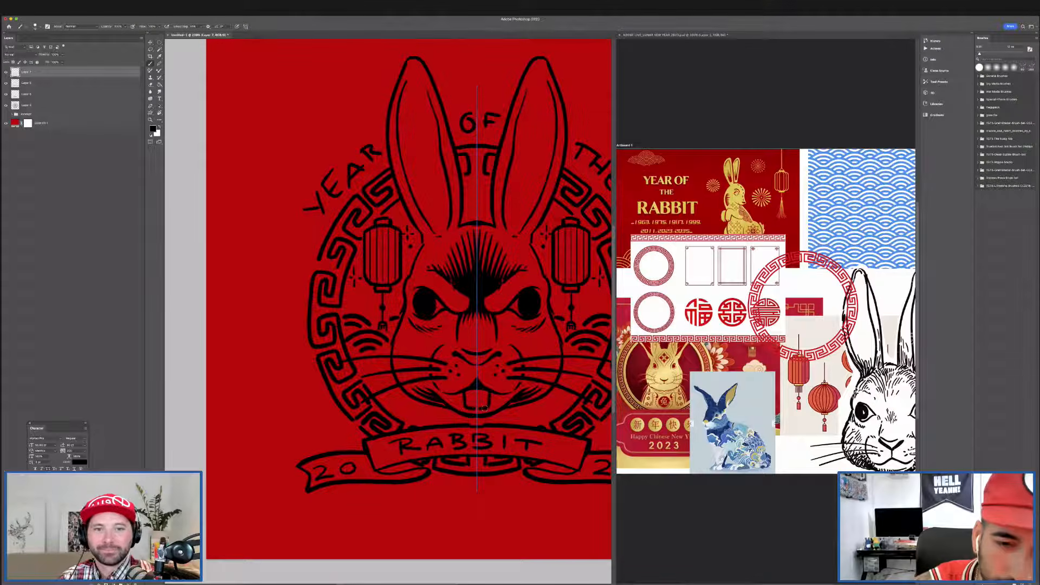
click(245, 26)
click(267, 31)
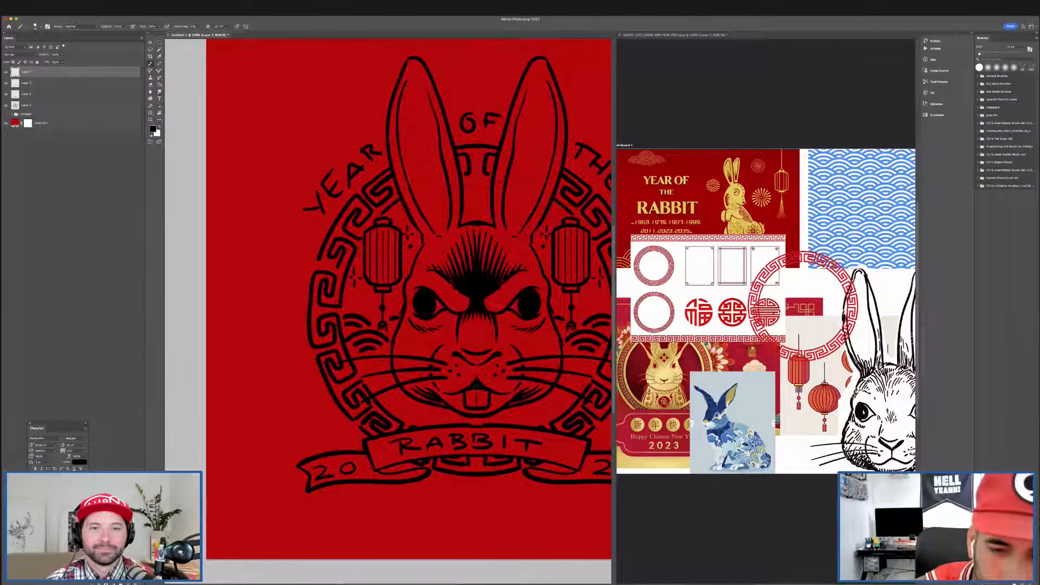
drag(477, 387, 476, 406)
key(super+minus)
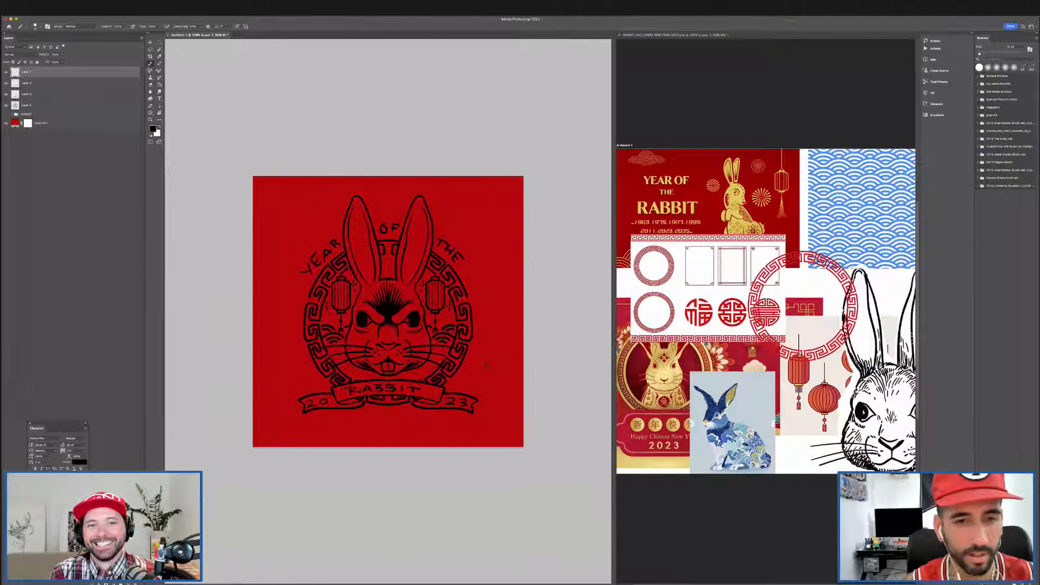
Ink a small black mouth opening with a lower lip beneath the rabbit's mouth line, using vertical symmetry.
key(super+minus)
key(super+plus)
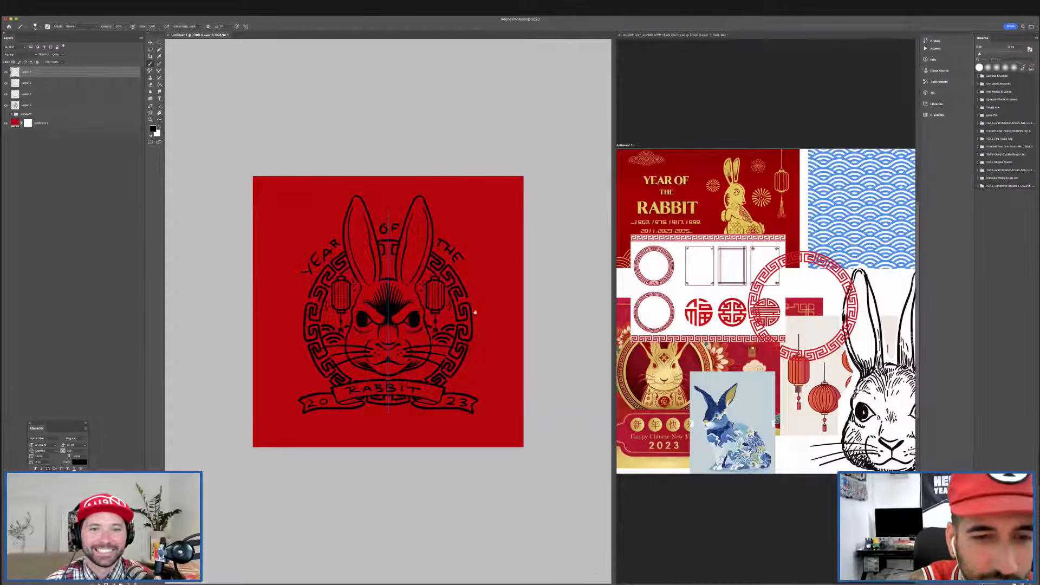
key(super+plus)
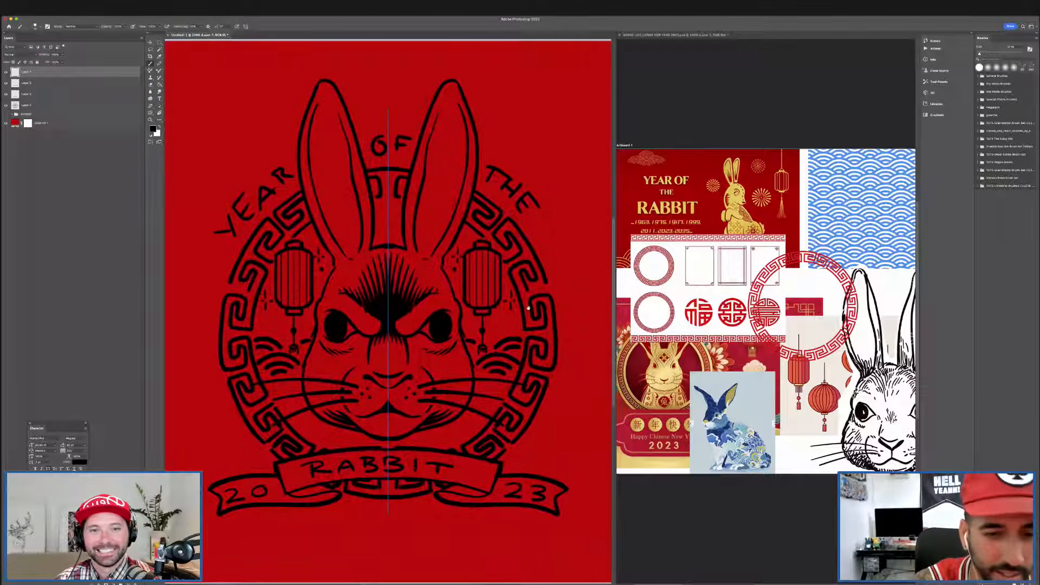
drag(482, 318, 539, 307)
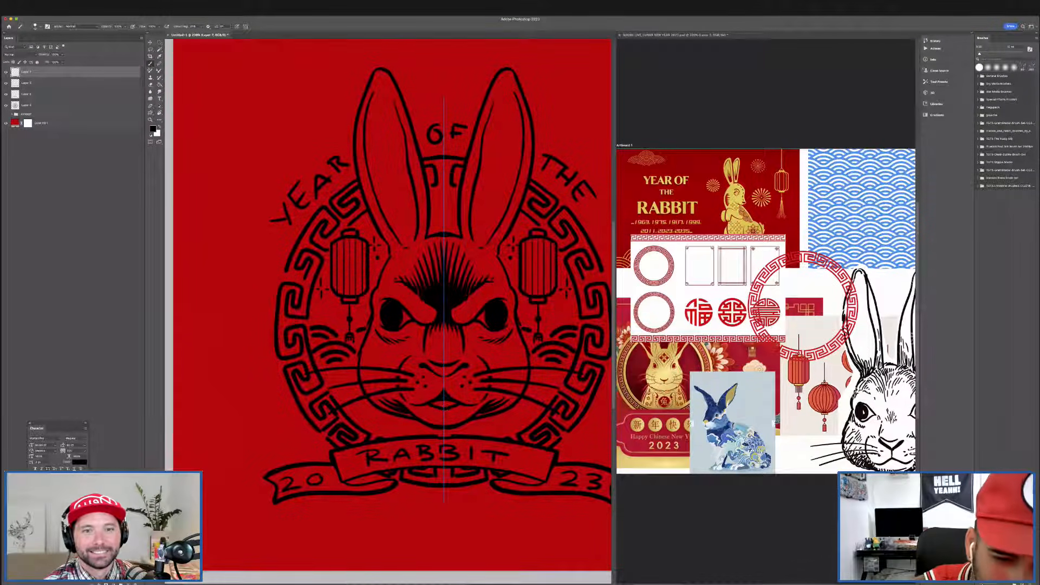
drag(451, 392, 478, 390)
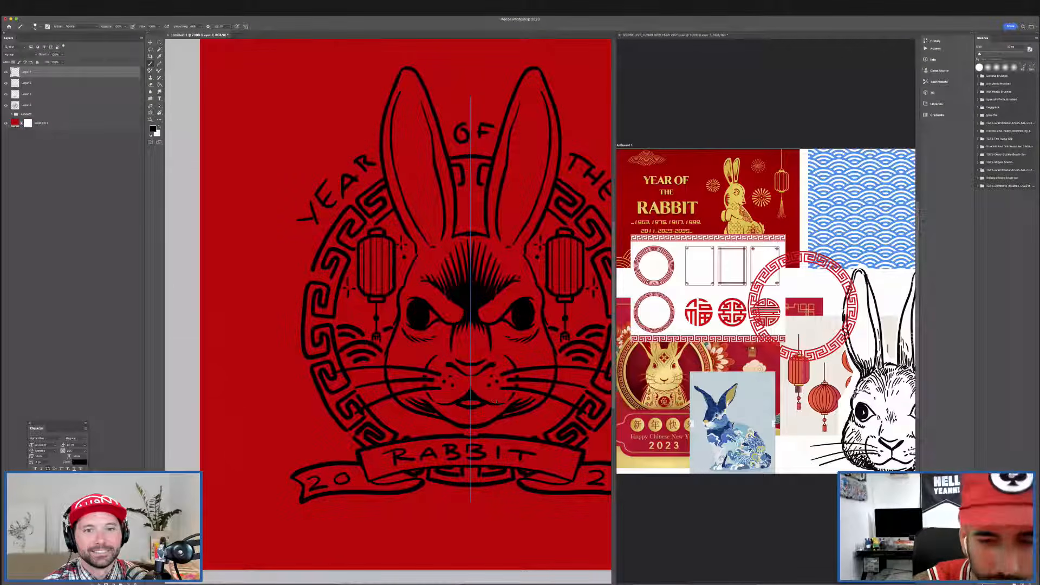
key(super+minus)
key(super+minus)
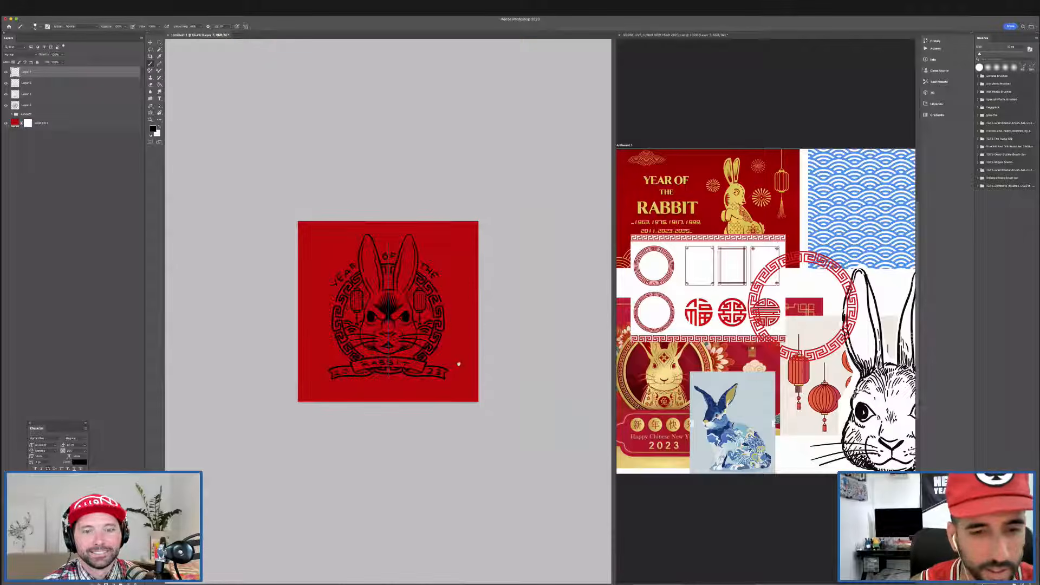
key(super+plus)
key(super+plus)
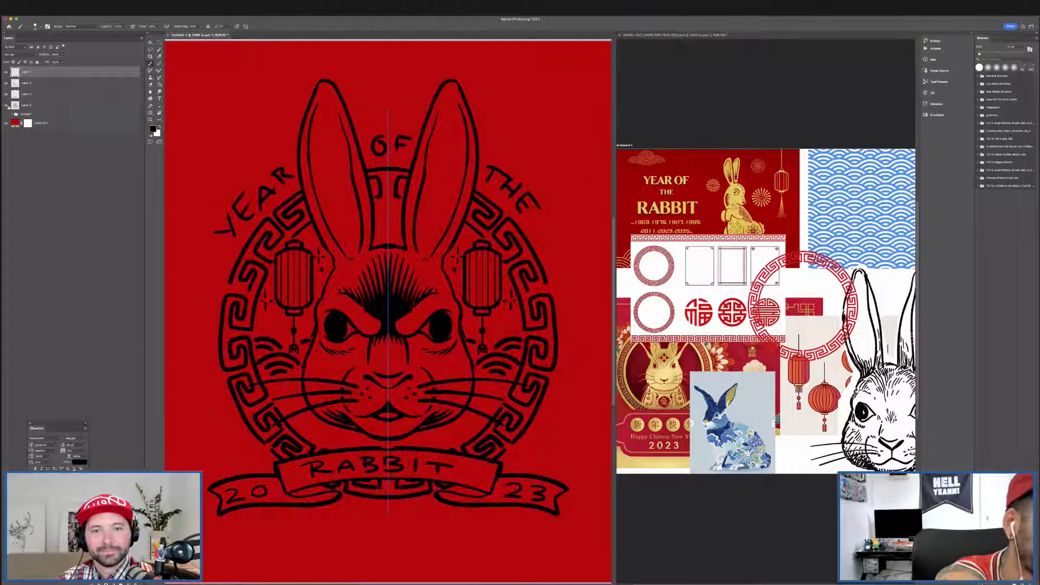
Group the four inked artwork layers under the name "concept 2" and hide the group.
shift+click(48, 101)
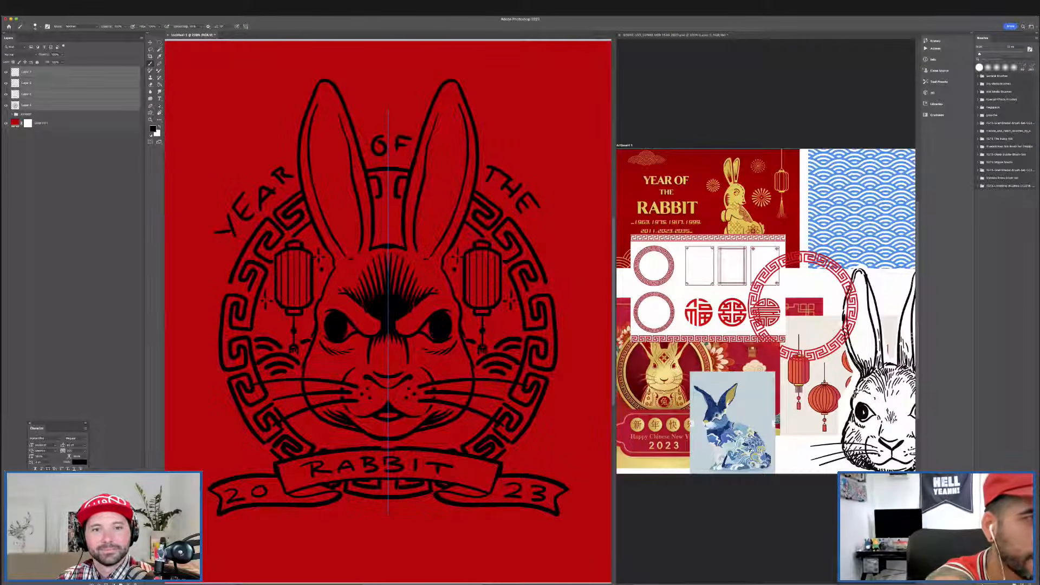
click(142, 38)
key(Escape)
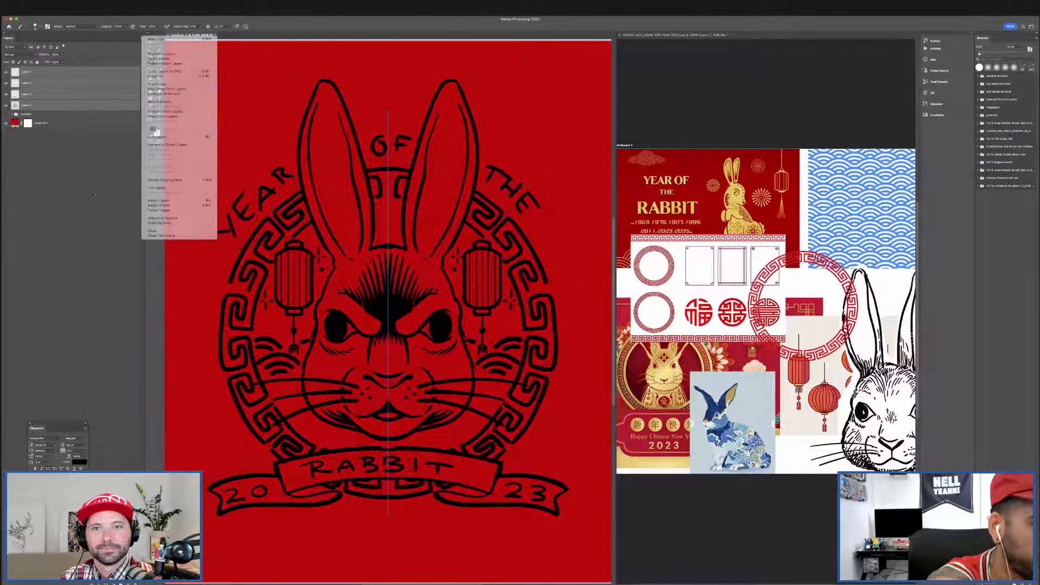
key(super+g)
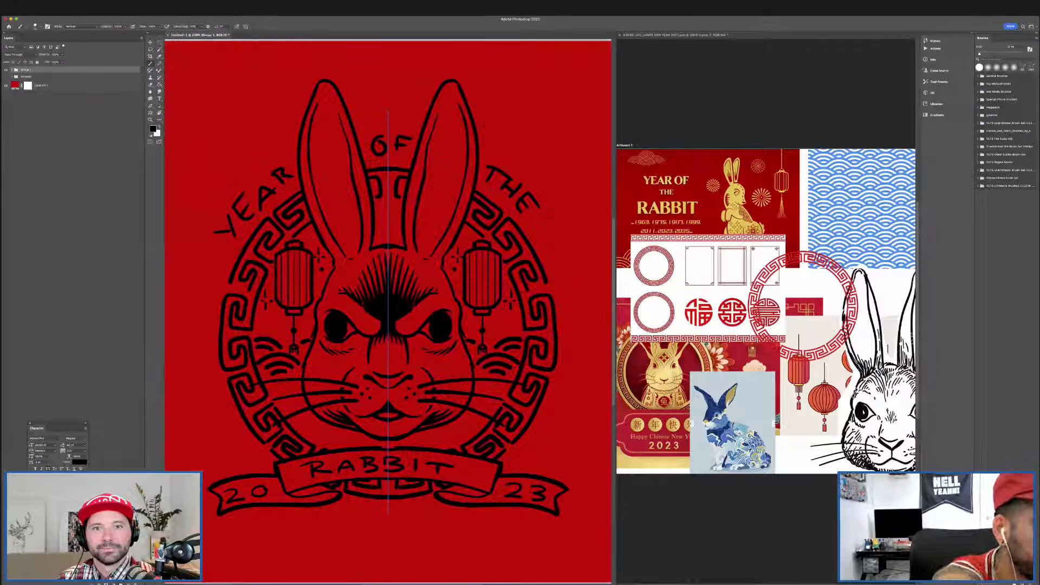
text(concep)
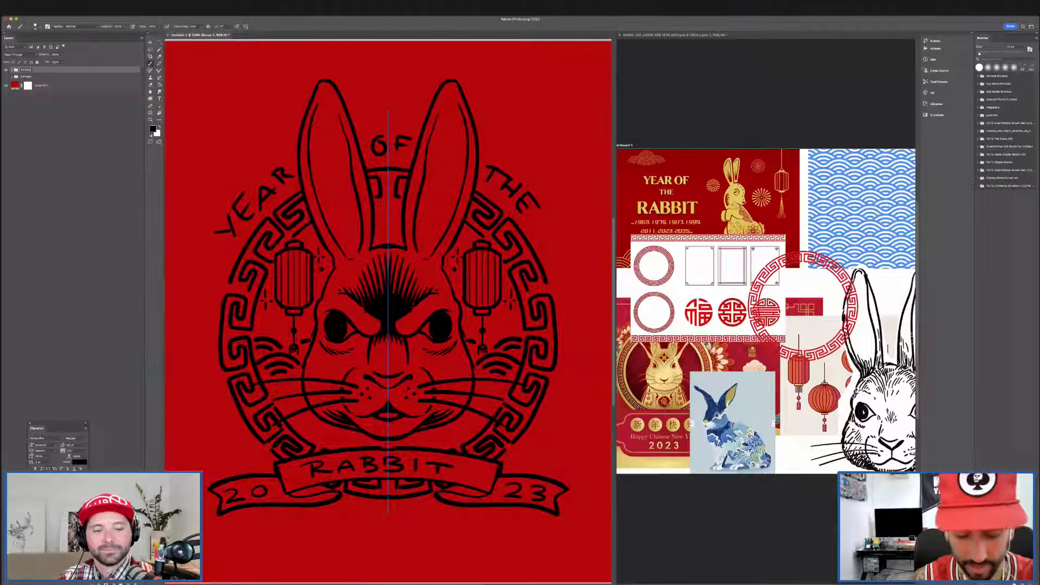
text(t 2)
key(Return)
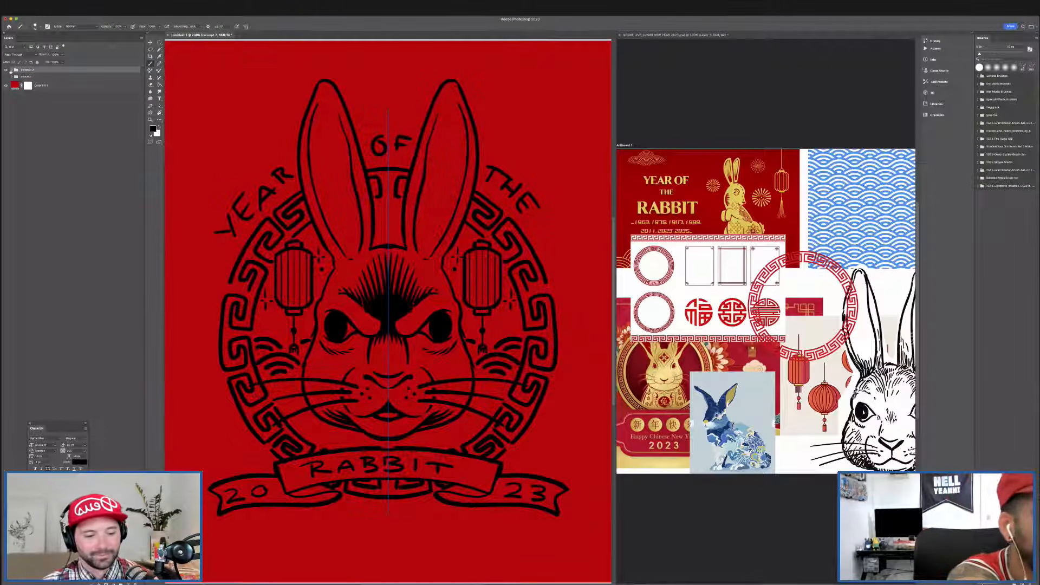
click(6, 70)
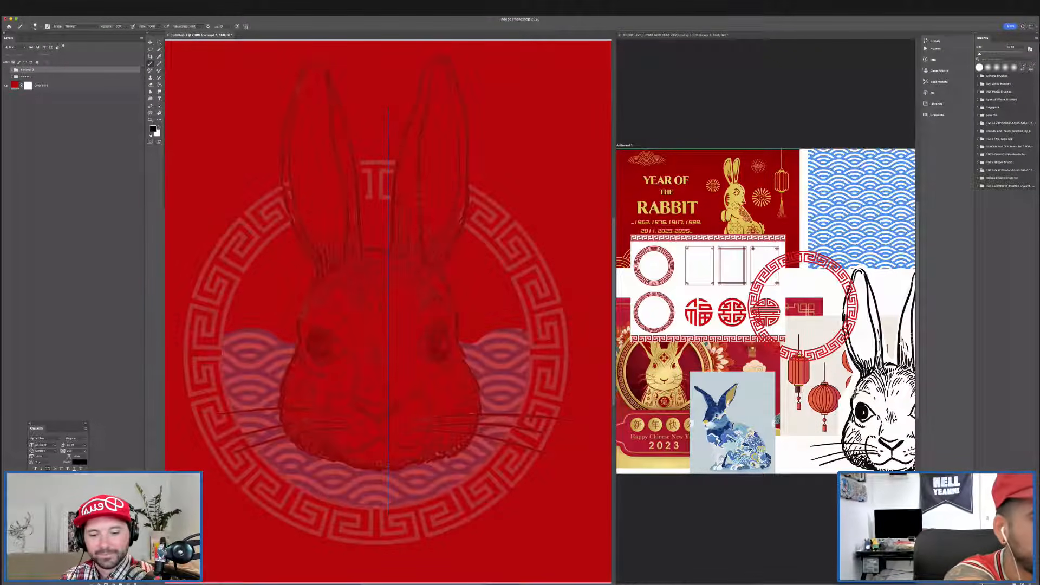
Widen the reference board to view its finished gold rabbit artwork, and return to the emblem document with its canvas fitted.
click(727, 120)
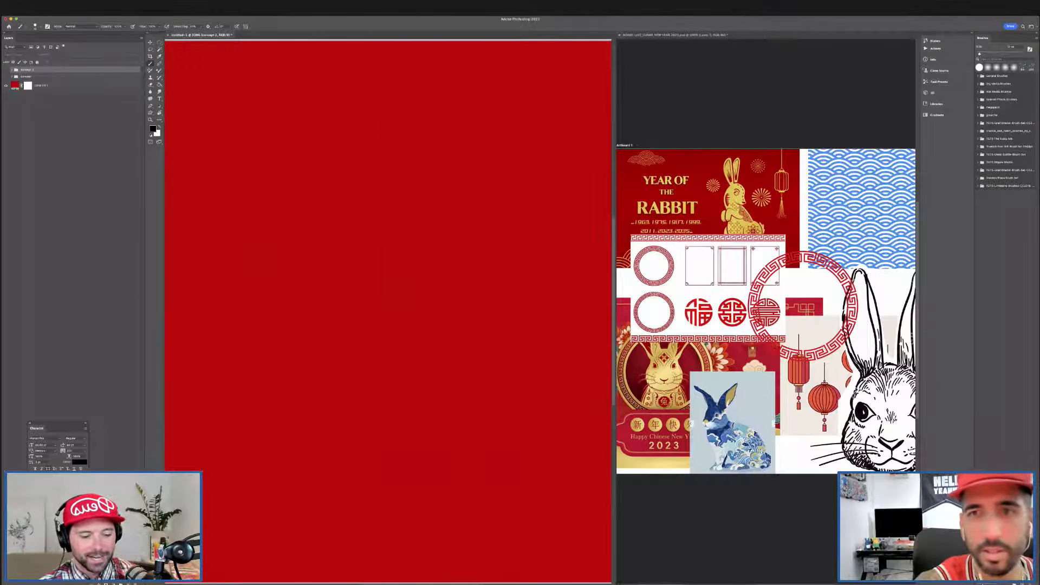
drag(614, 326, 313, 340)
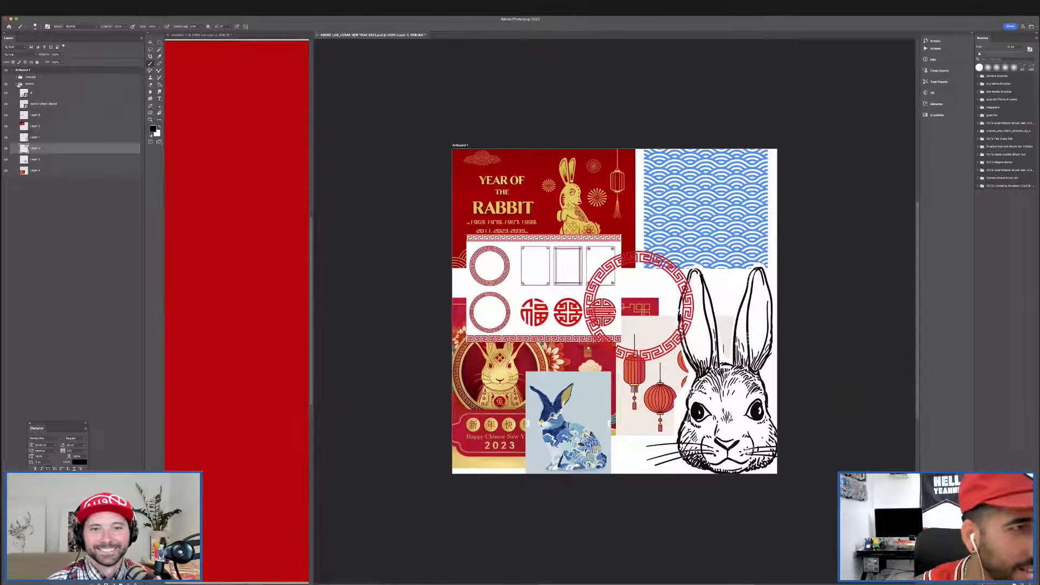
click(16, 84)
click(6, 77)
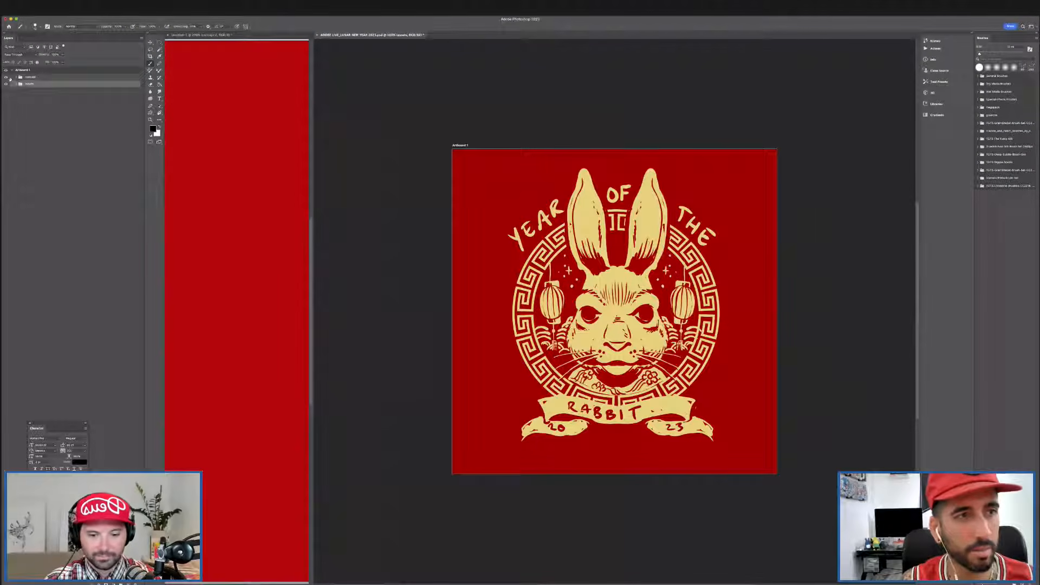
click(232, 163)
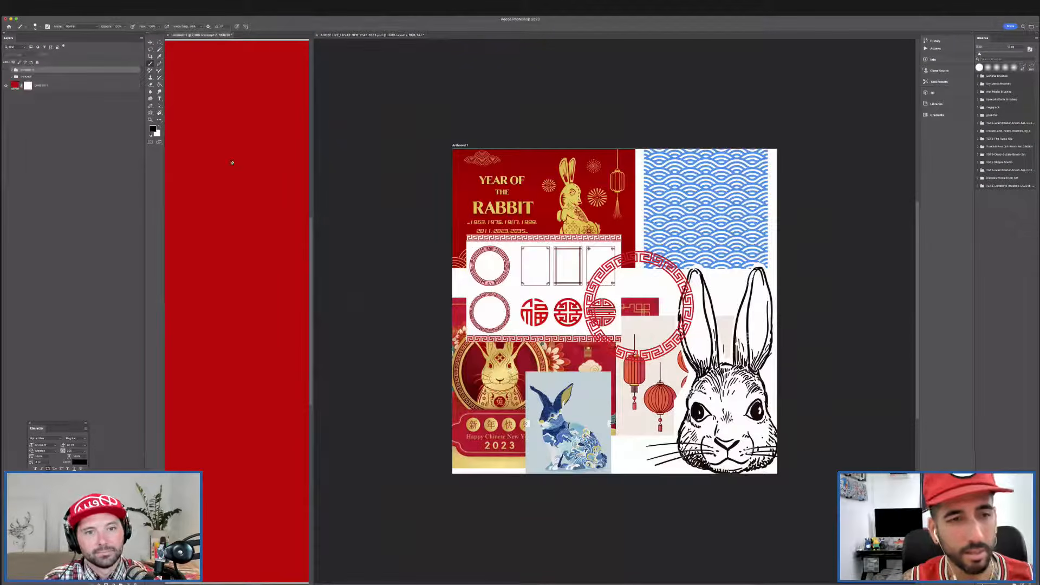
key(super+0)
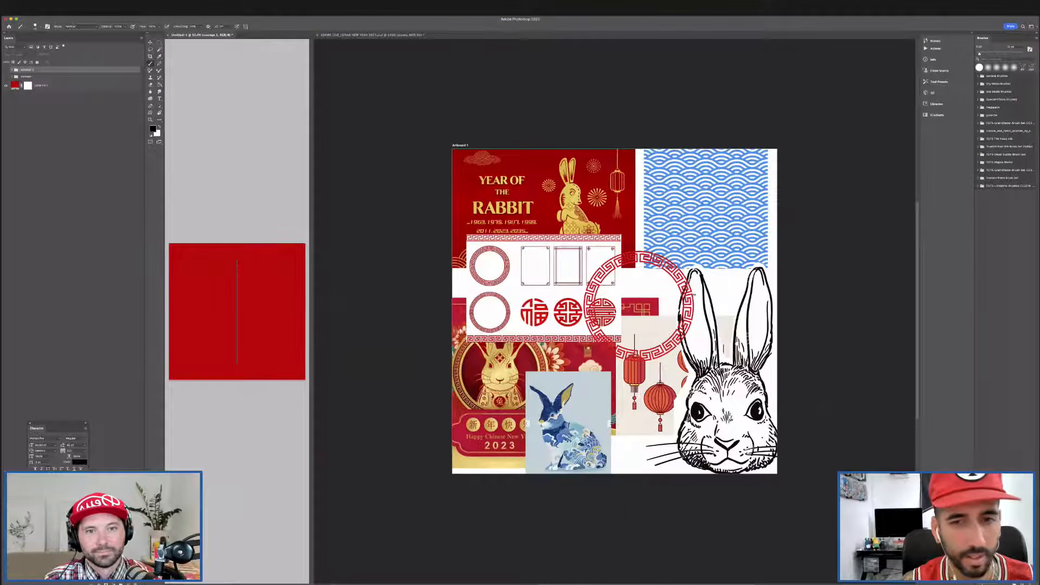
Enlarge the emblem view beside a narrowed reference board, then show and expand the "concept 2" group.
drag(309, 287, 643, 287)
key(super+plus)
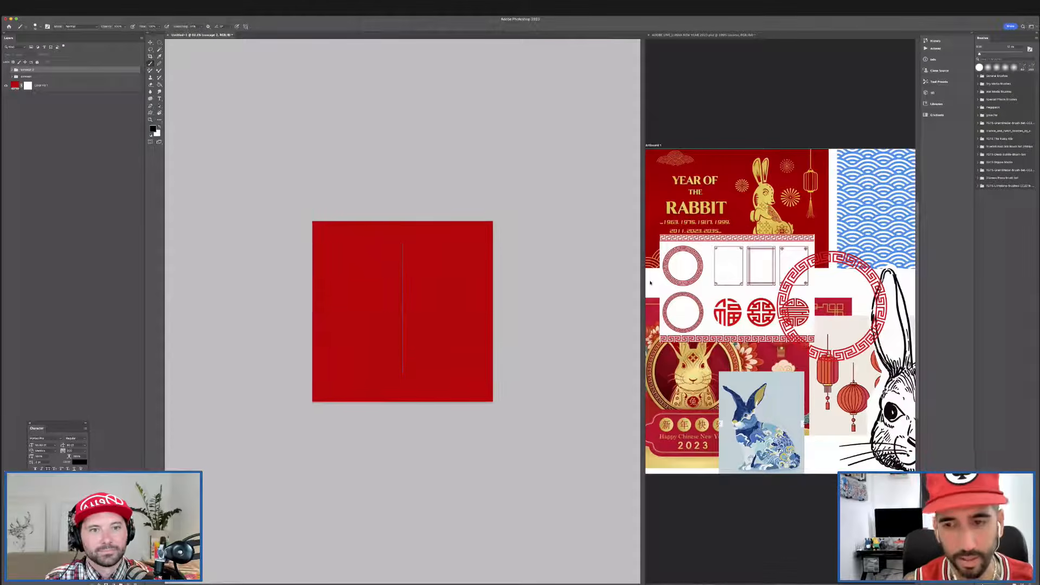
key(super+plus)
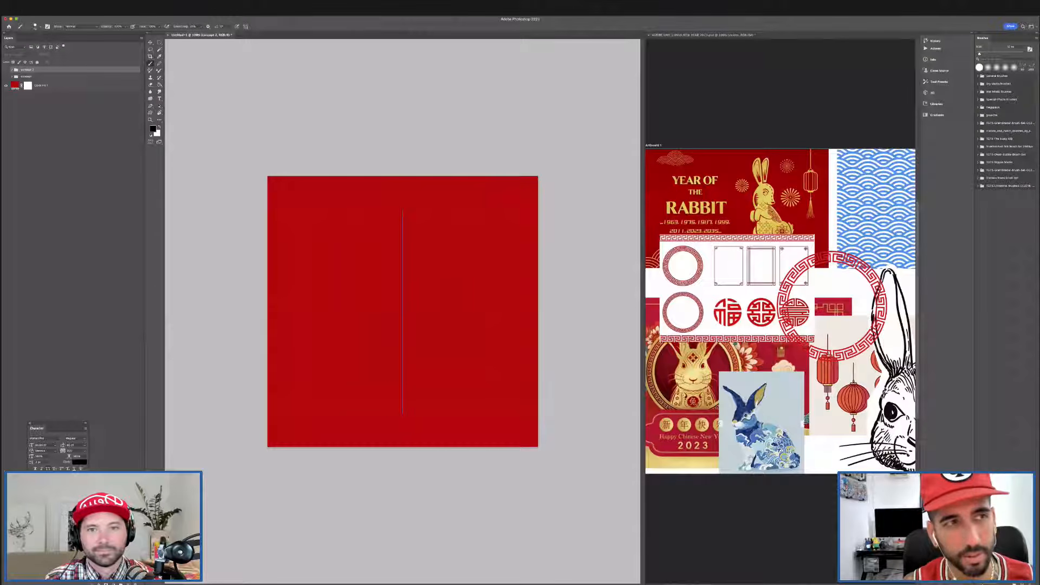
click(6, 70)
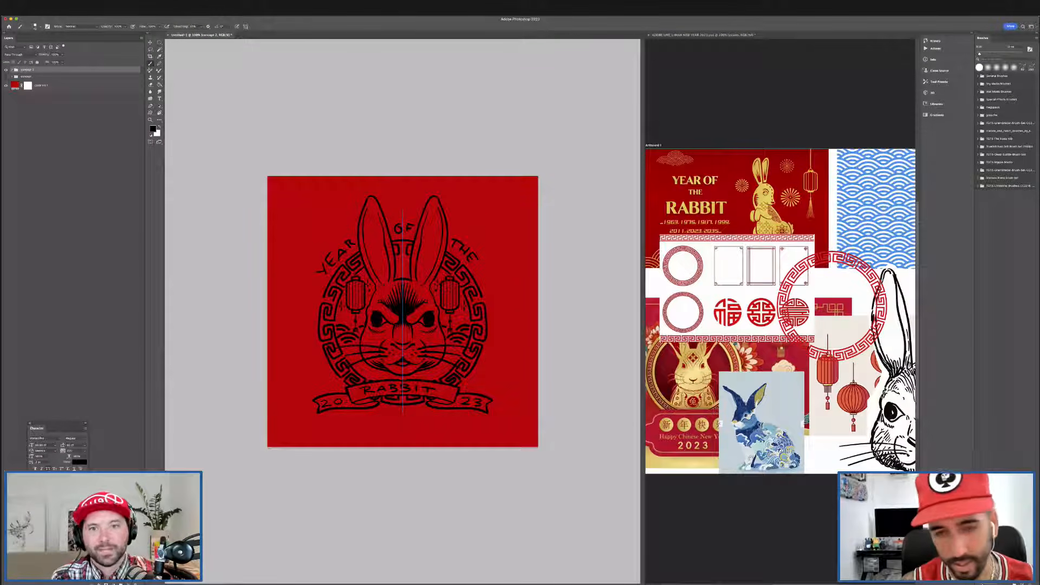
key(super+equal)
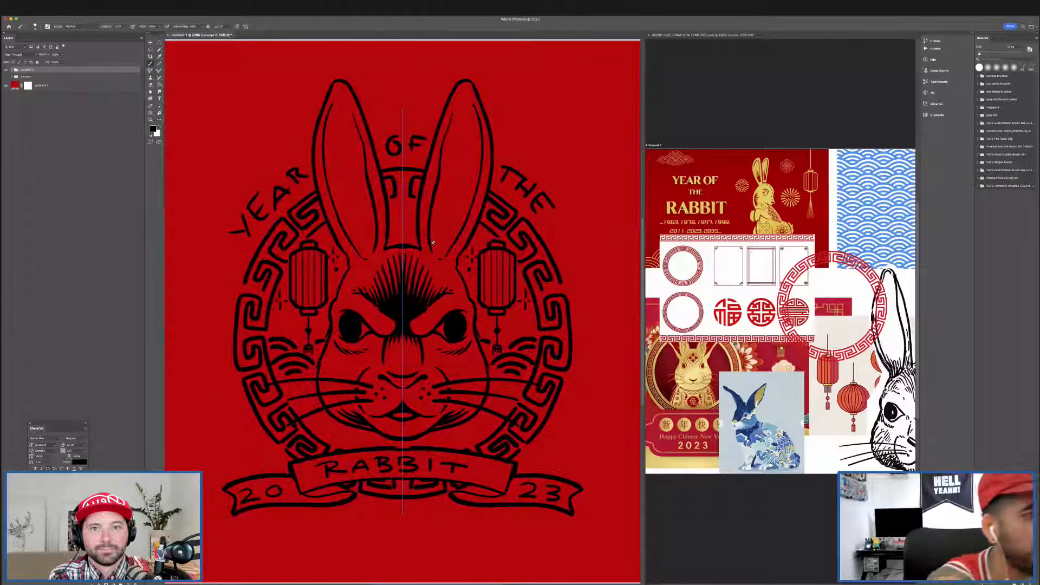
click(12, 70)
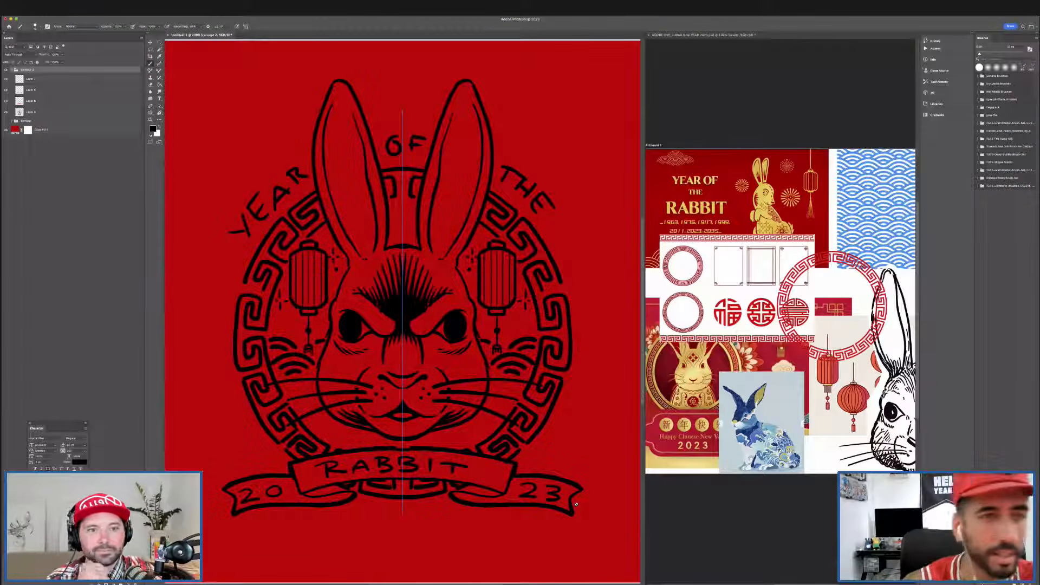
On the lowest artwork layer of the group, fill the rabbit's eyes solid black and refine their outlines with the sampled background red.
key(v)
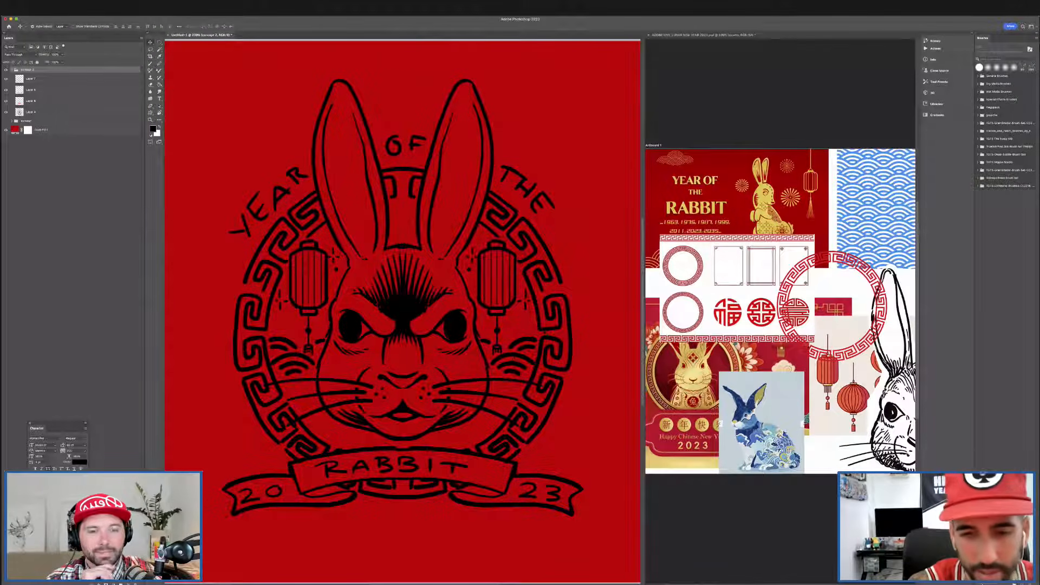
click(43, 112)
key(b)
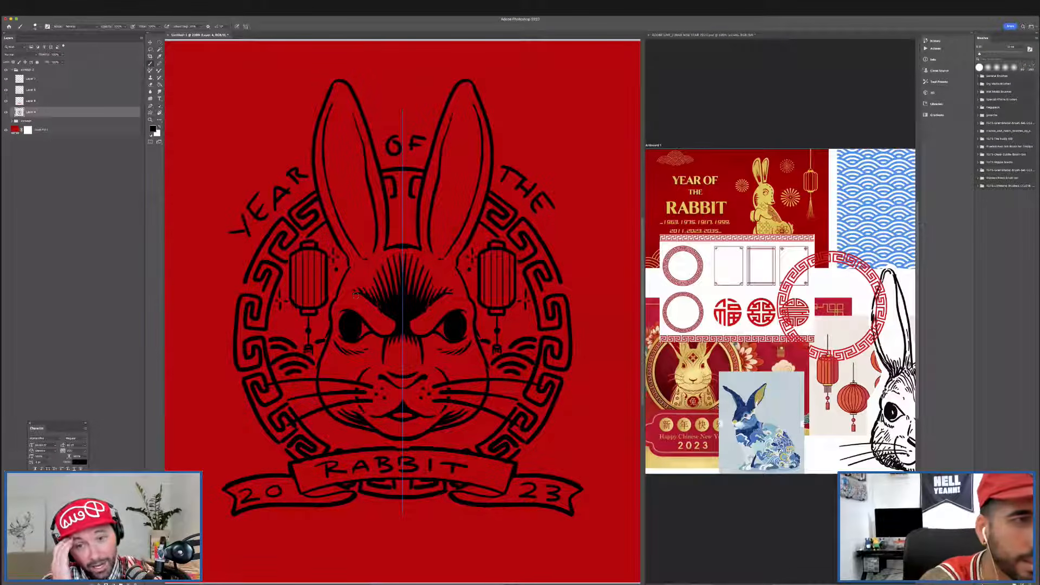
click(6, 112)
click(6, 112)
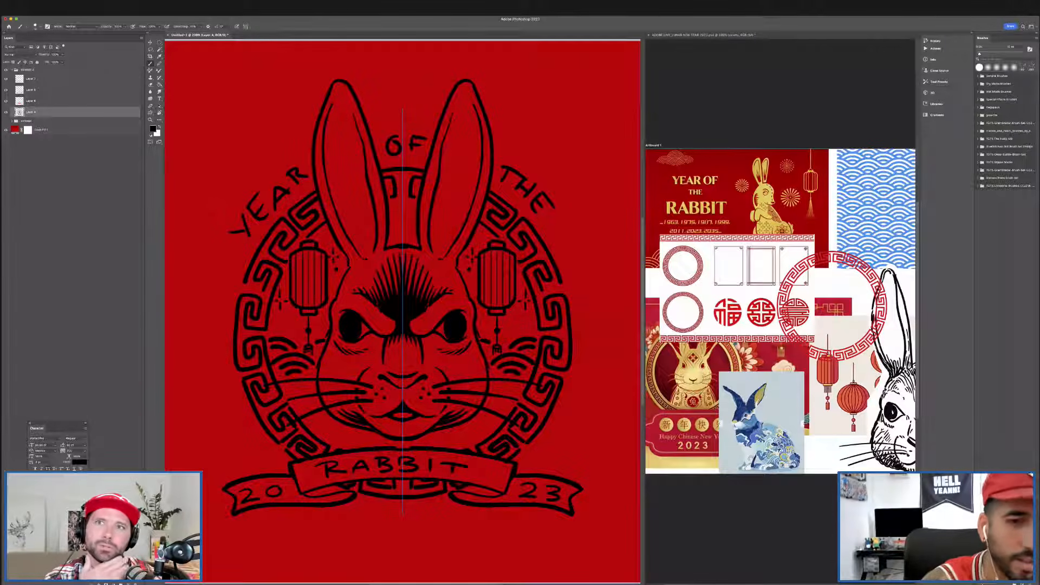
drag(367, 329, 360, 326)
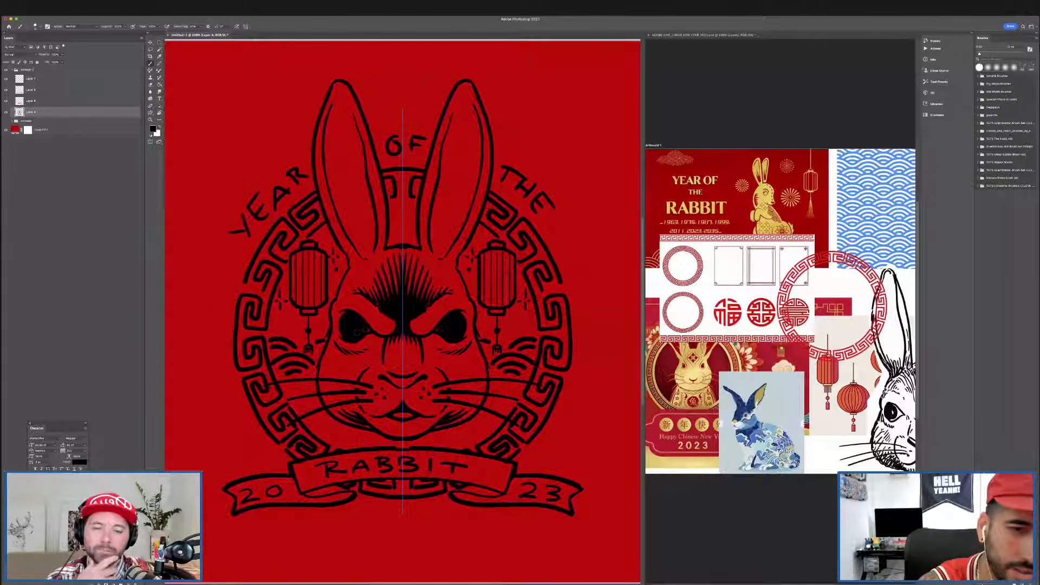
alt+click(420, 323)
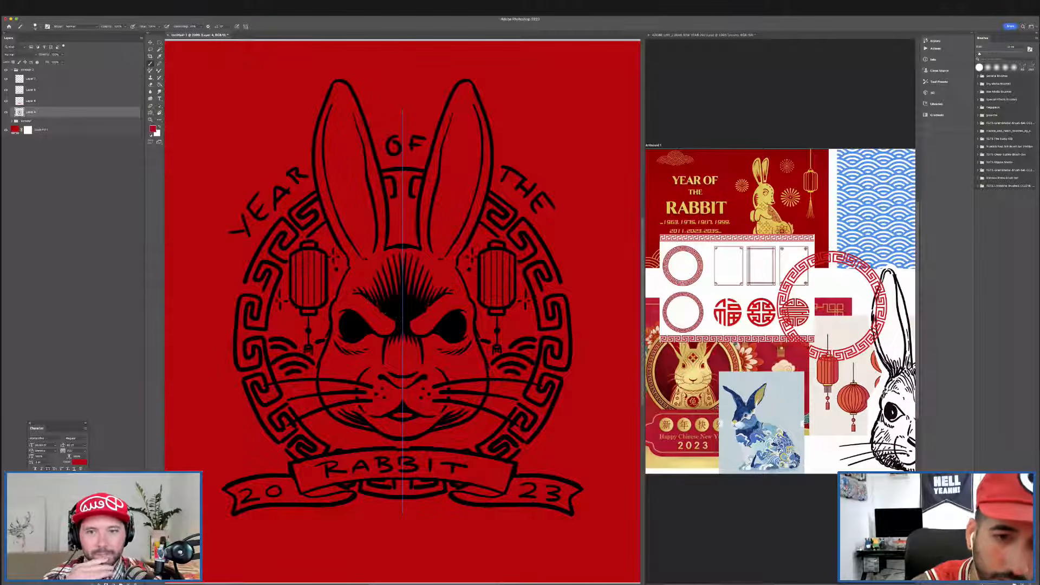
drag(371, 301, 398, 328)
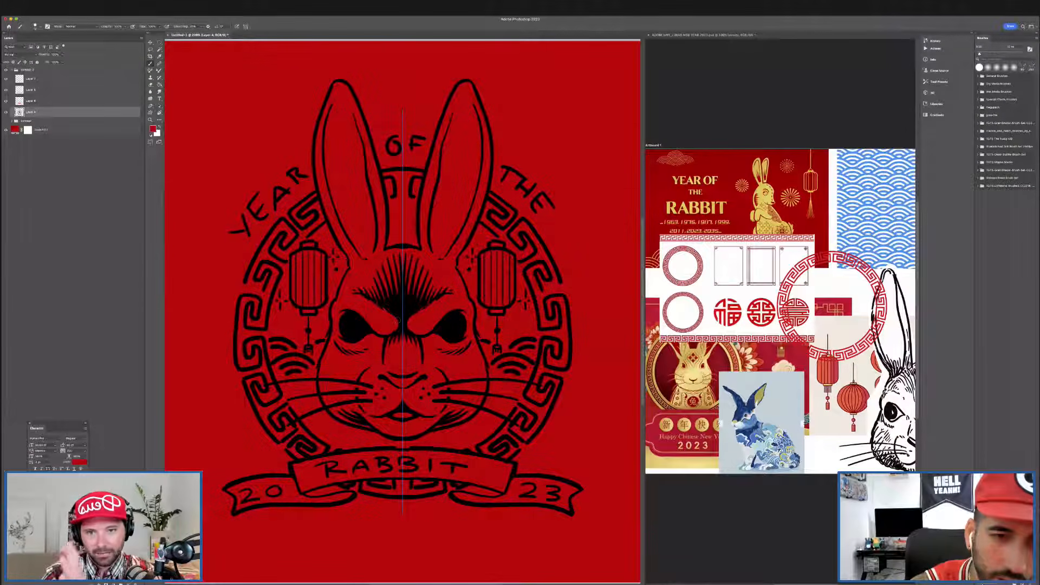
drag(398, 320, 390, 310)
drag(477, 326, 497, 316)
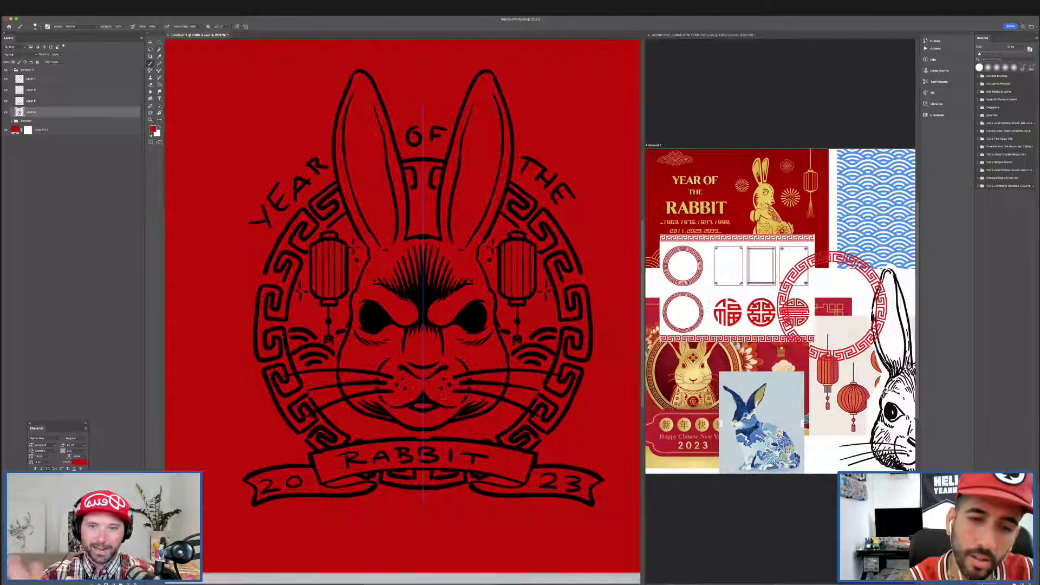
On the topmost artwork layer, ink solid black shading inside both ears with tapered hatching strokes, using vertical symmetry.
click(65, 78)
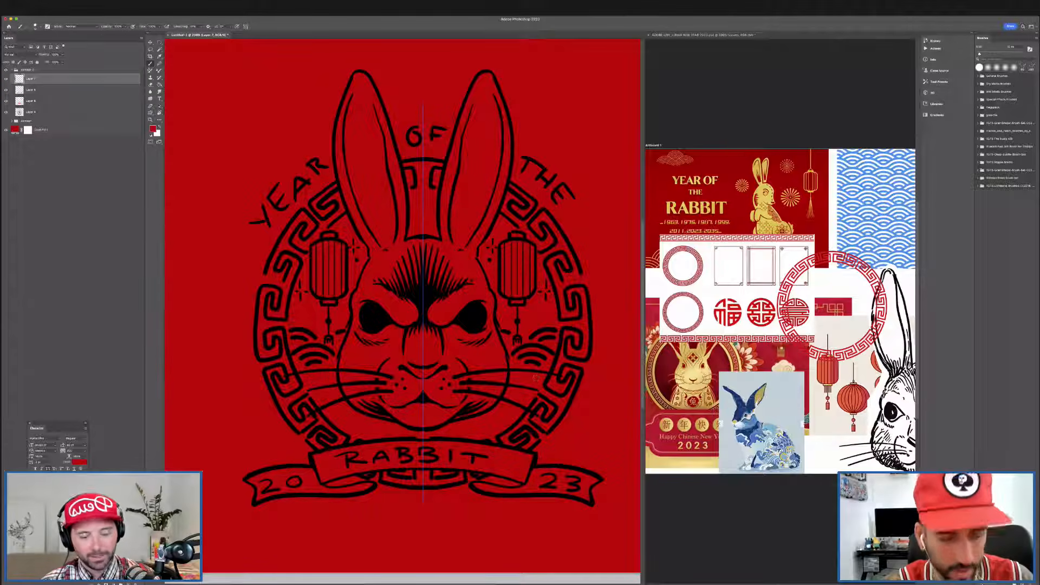
key(d)
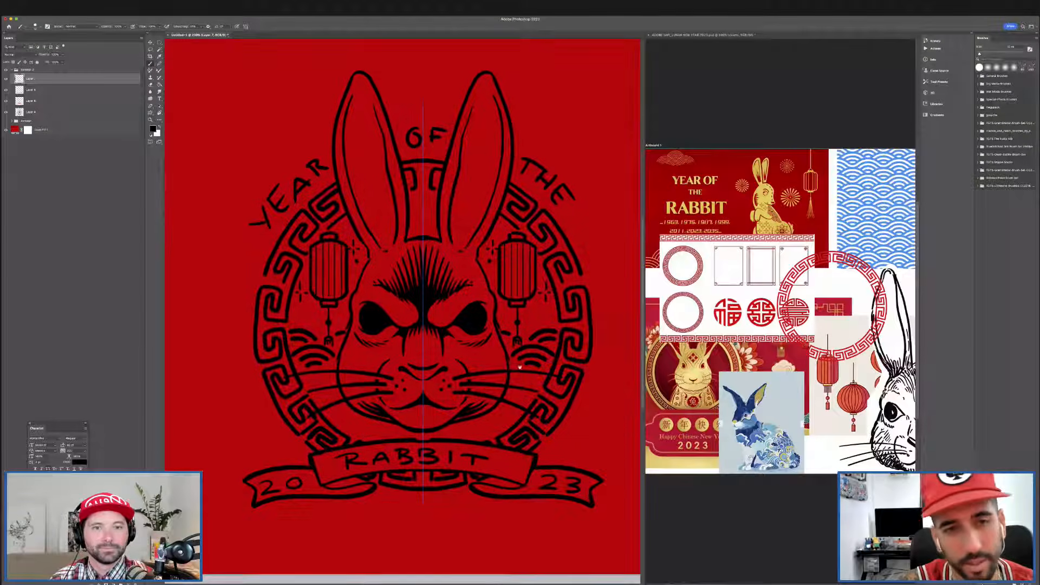
scroll(488, 276, up, 5)
mouse_move(379, 263)
mouse_down()
mouse_move(428, 330)
mouse_move(407, 329)
mouse_move(379, 264)
mouse_move(417, 326)
mouse_up()
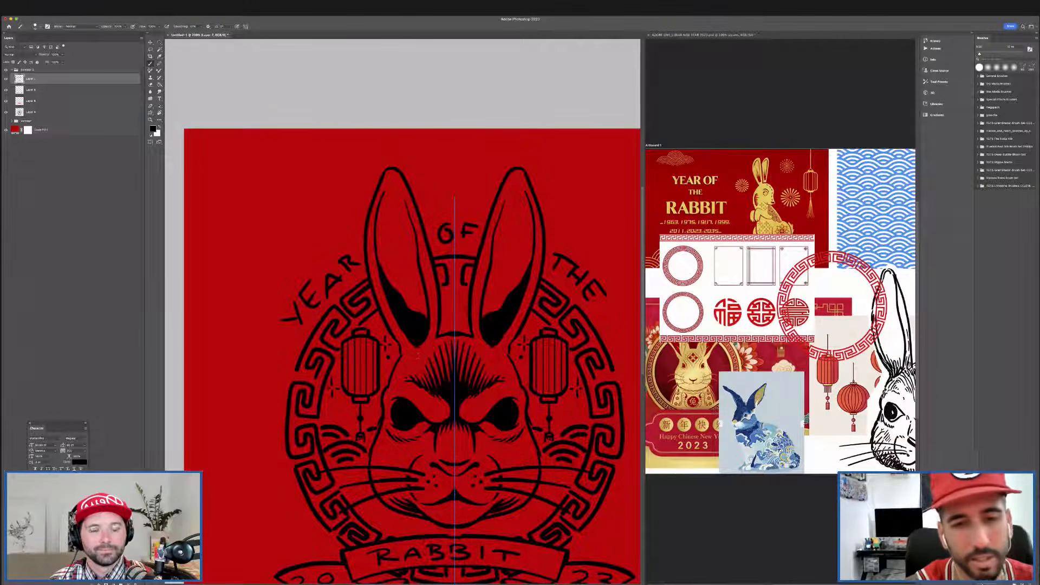
drag(380, 241, 393, 285)
key(super+z)
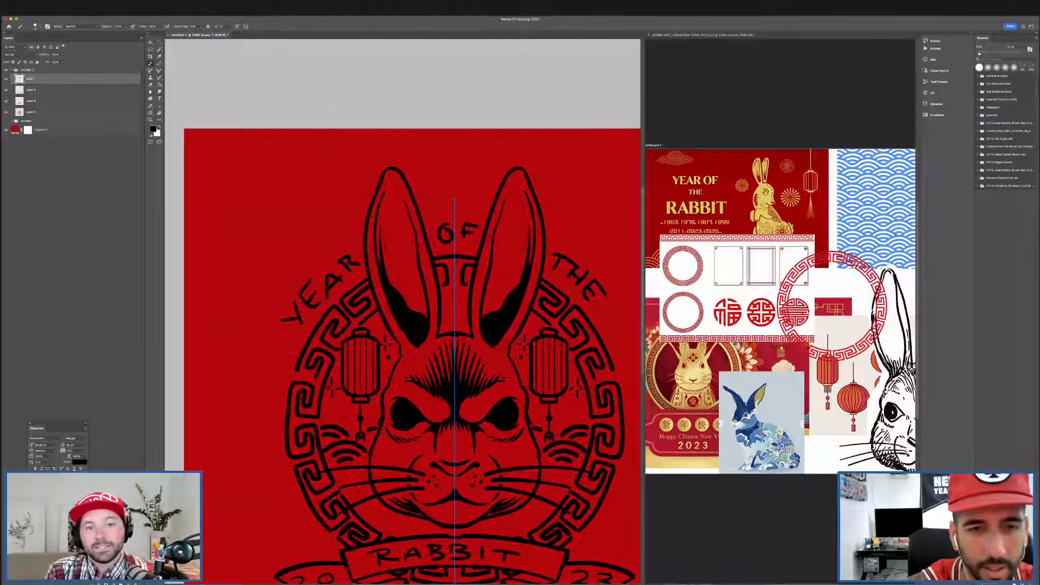
mouse_move(387, 242)
mouse_down()
mouse_move(394, 288)
mouse_move(428, 318)
mouse_up()
scroll(599, 348, down, 3)
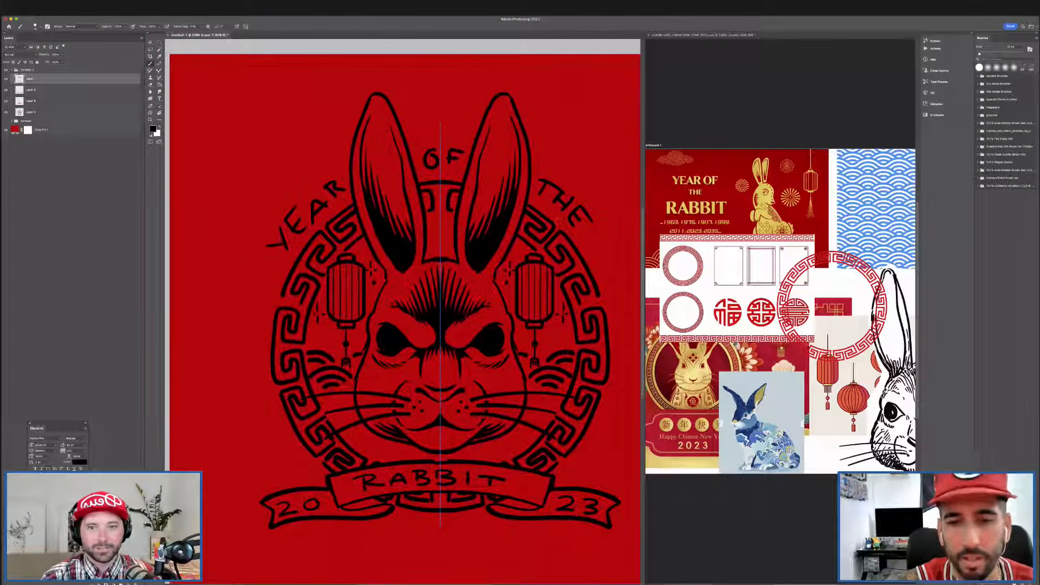
Touch up the rabbit's nose area with the sampled background red and black strokes.
key(x)
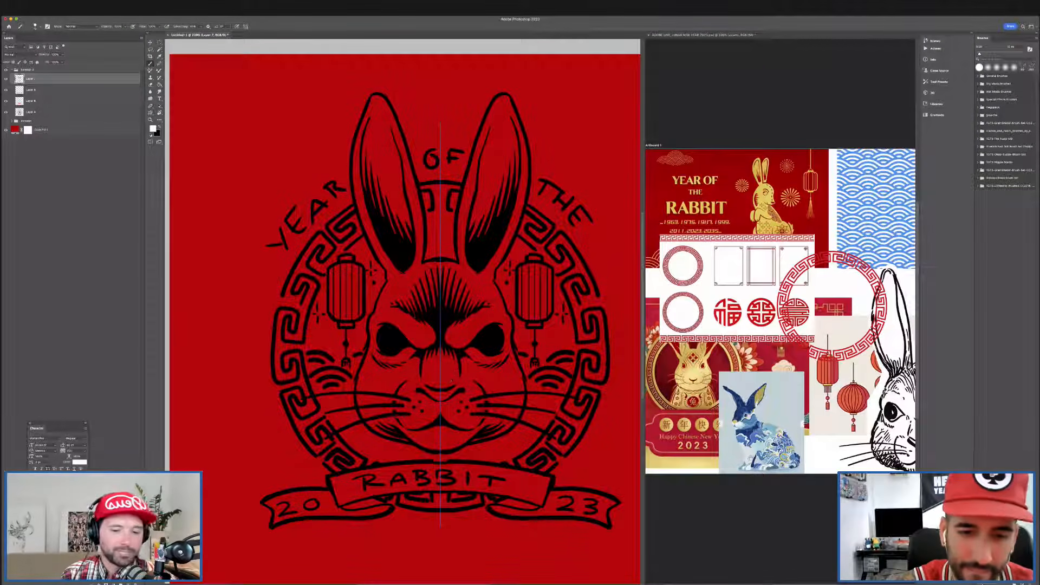
alt+click(436, 378)
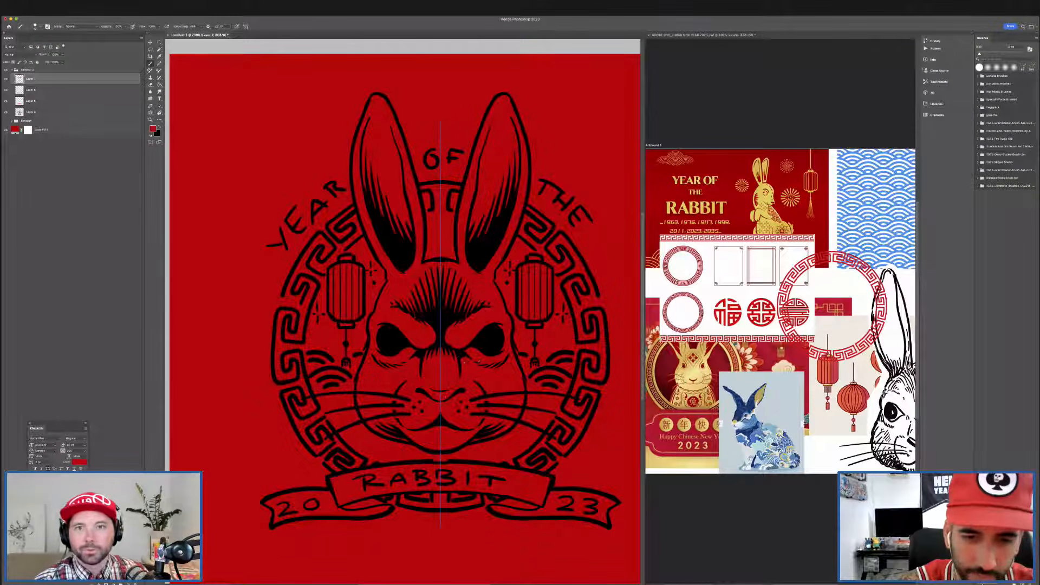
key(x)
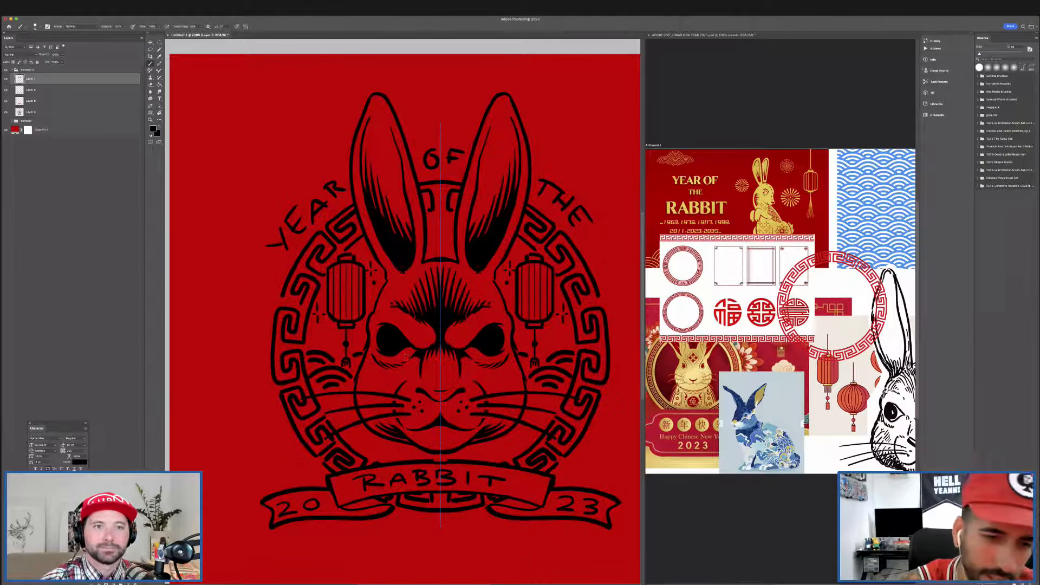
scroll(476, 342, down, 2)
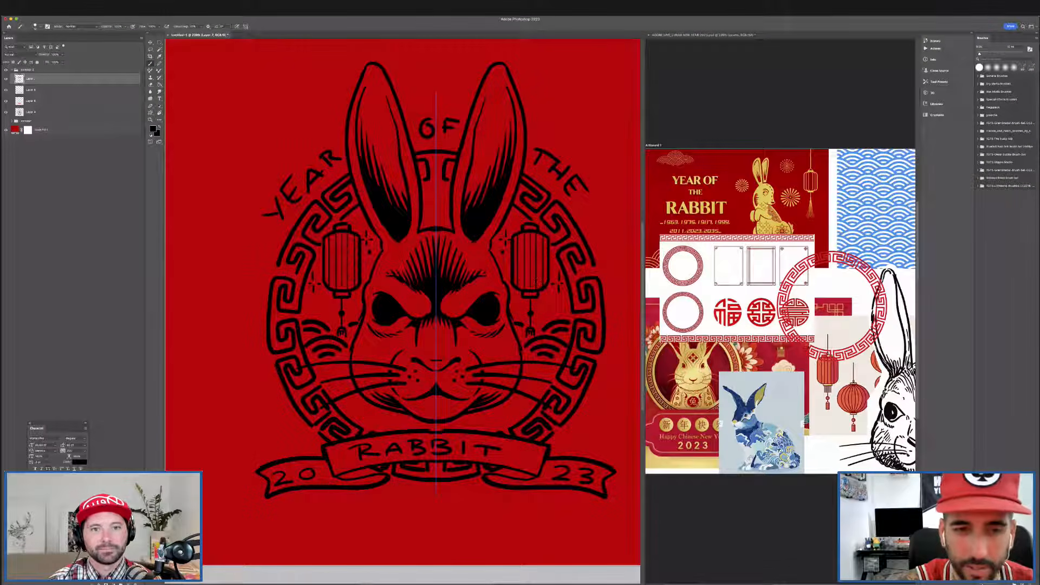
scroll(580, 297, up, 1)
scroll(579, 297, left, 1)
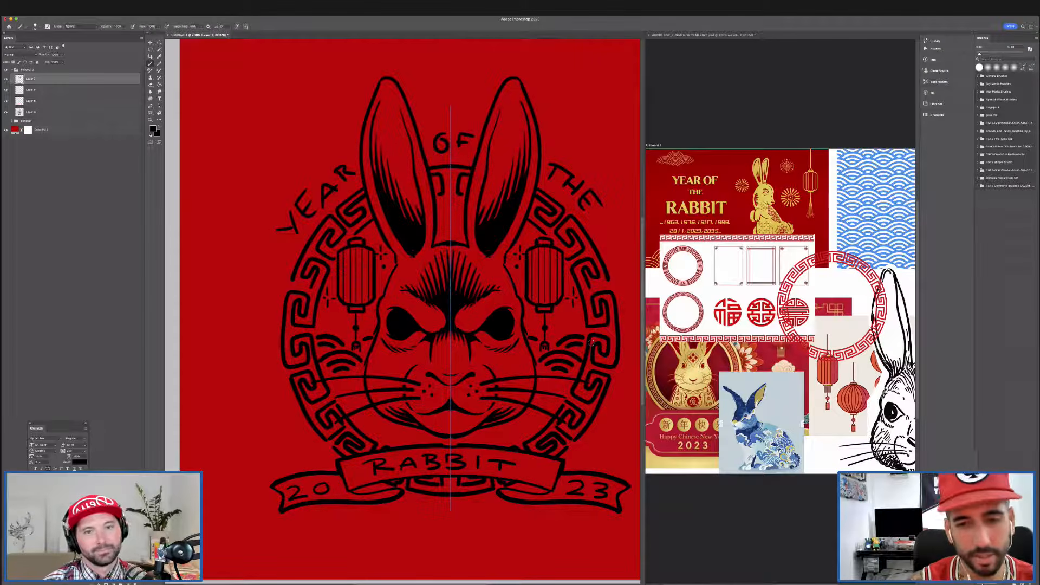
Fit the emblem in view and start saving the document on the computer, with Desktop as the destination folder.
key(super+minus)
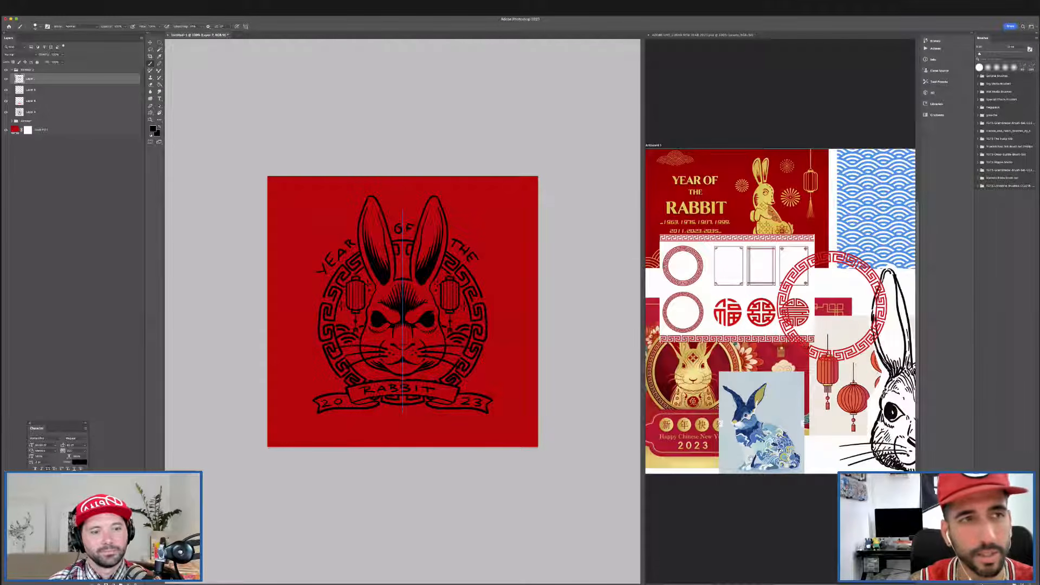
key(v)
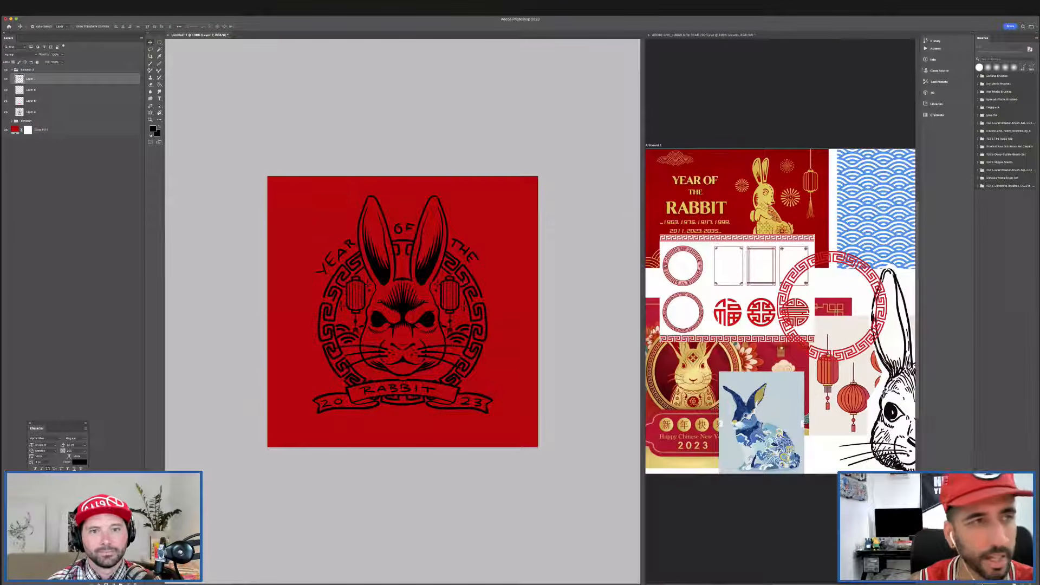
key(super+s)
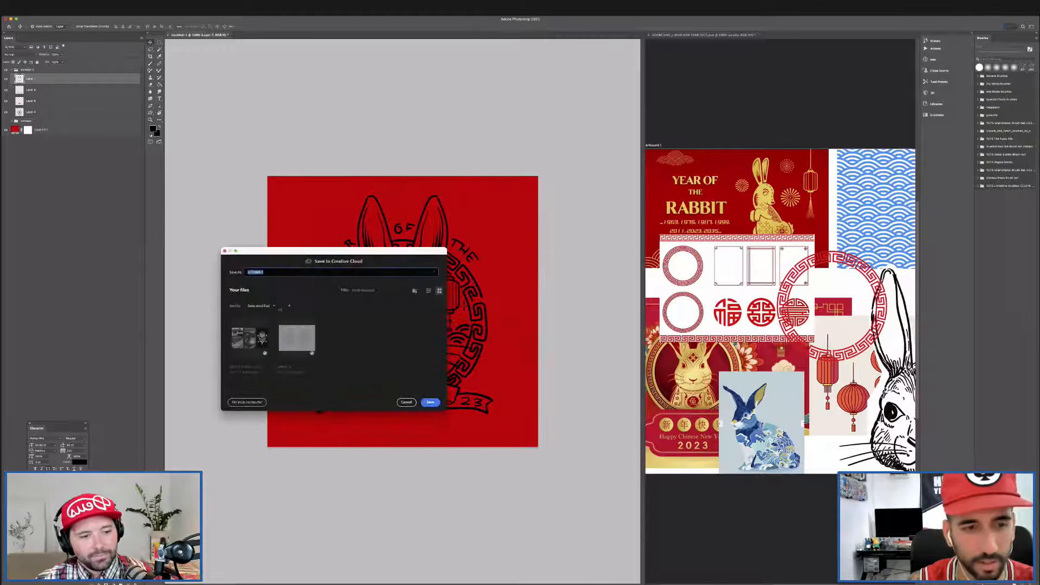
click(247, 402)
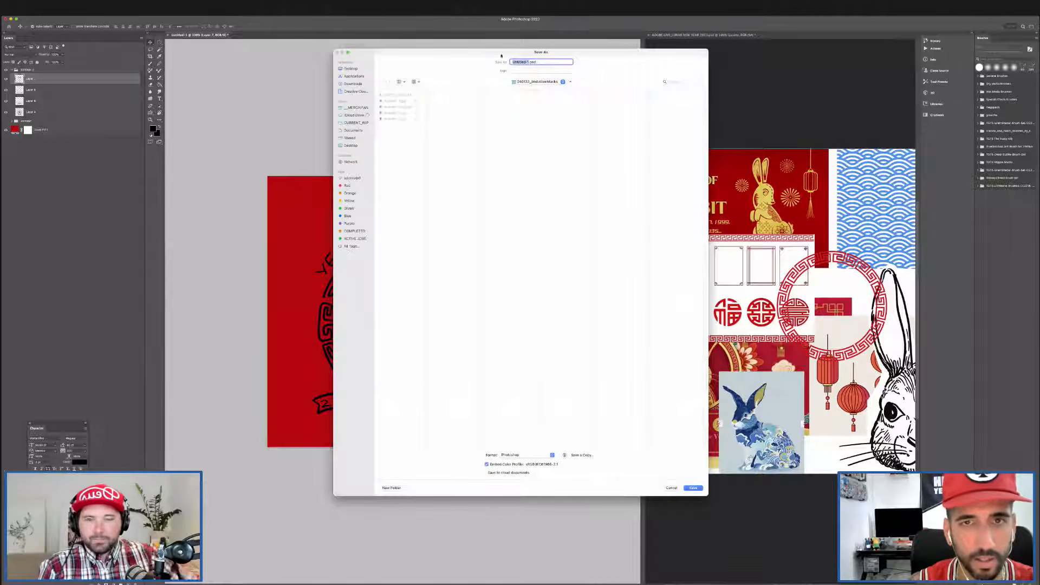
drag(490, 53, 479, 95)
drag(508, 284, 503, 231)
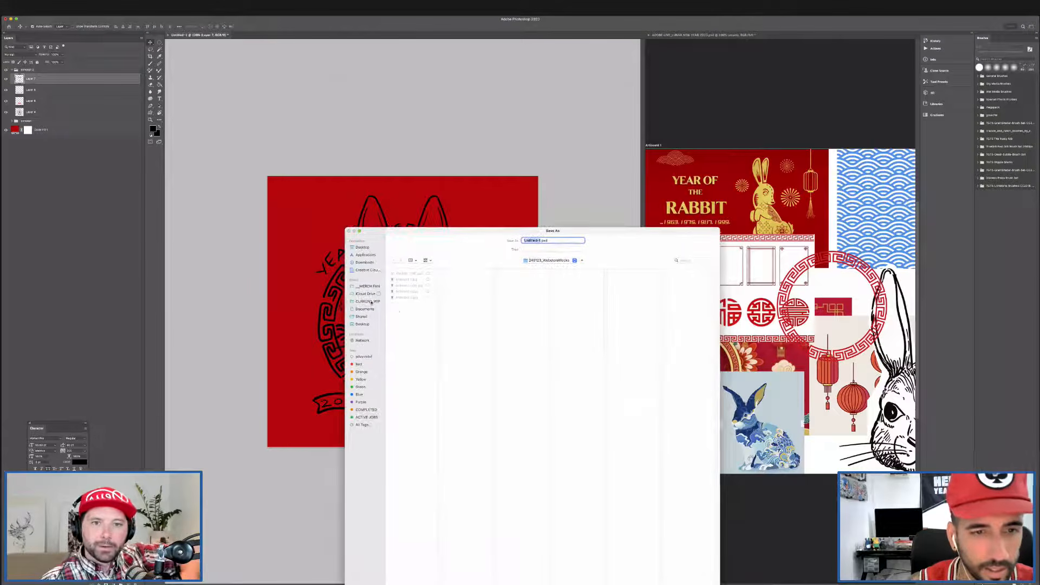
click(367, 301)
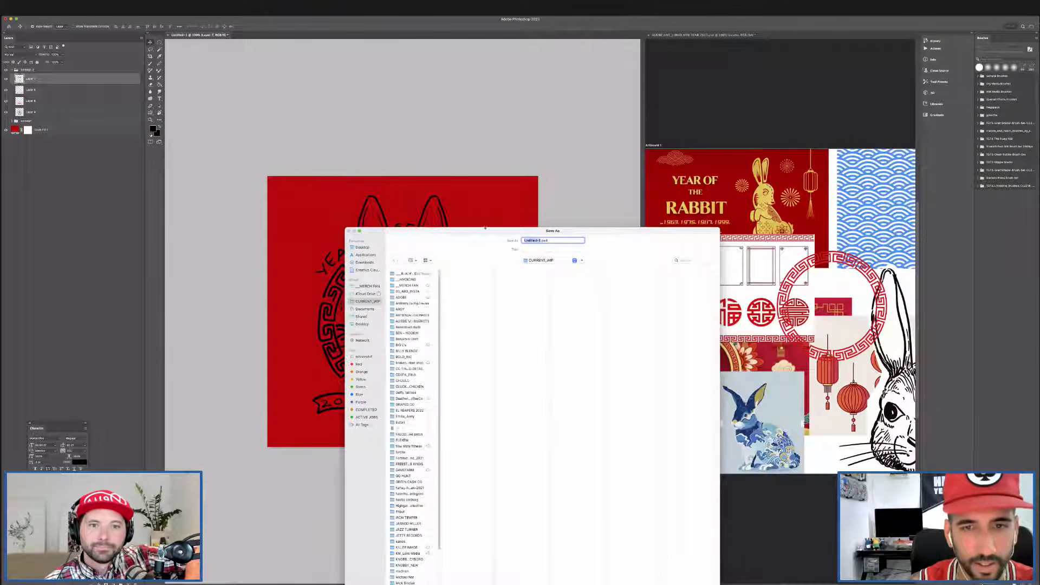
click(349, 241)
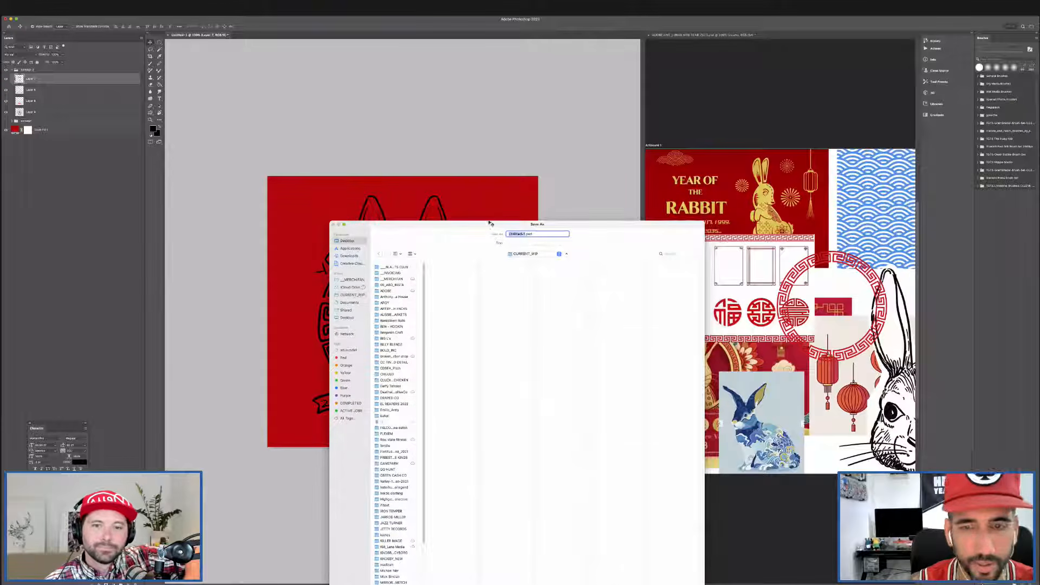
Name the file adobe_rabbit.psd and save it in Photoshop format with maximum compatibility.
text(adidas)
text(e)
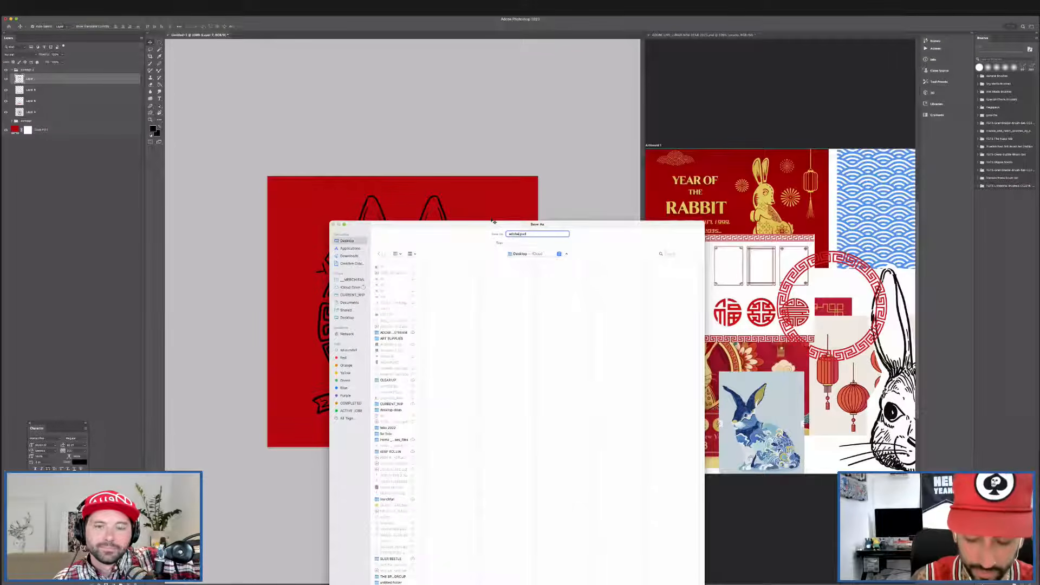
text(_rabbit)
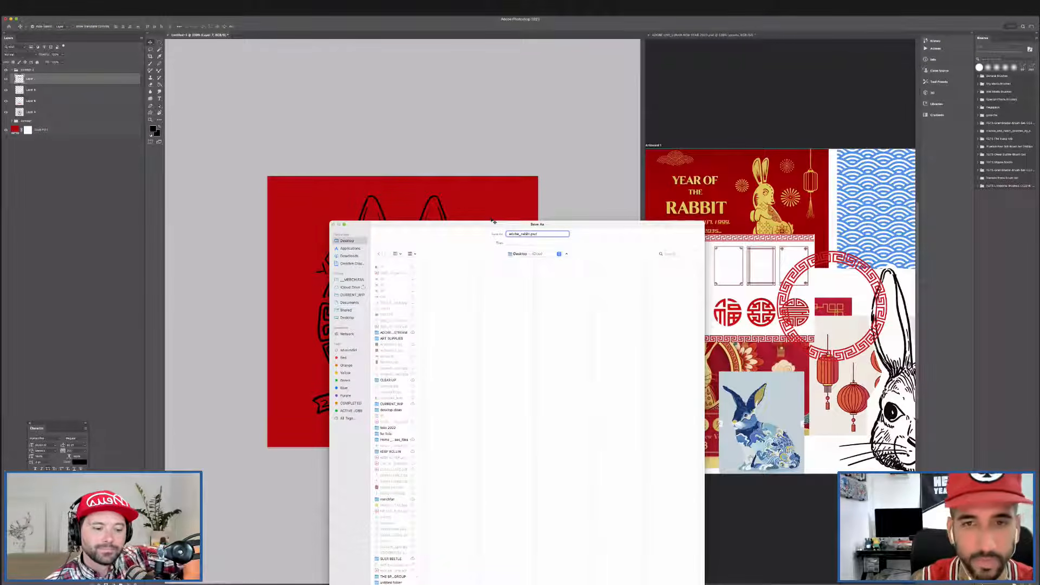
key(BackSpace)
text(it)
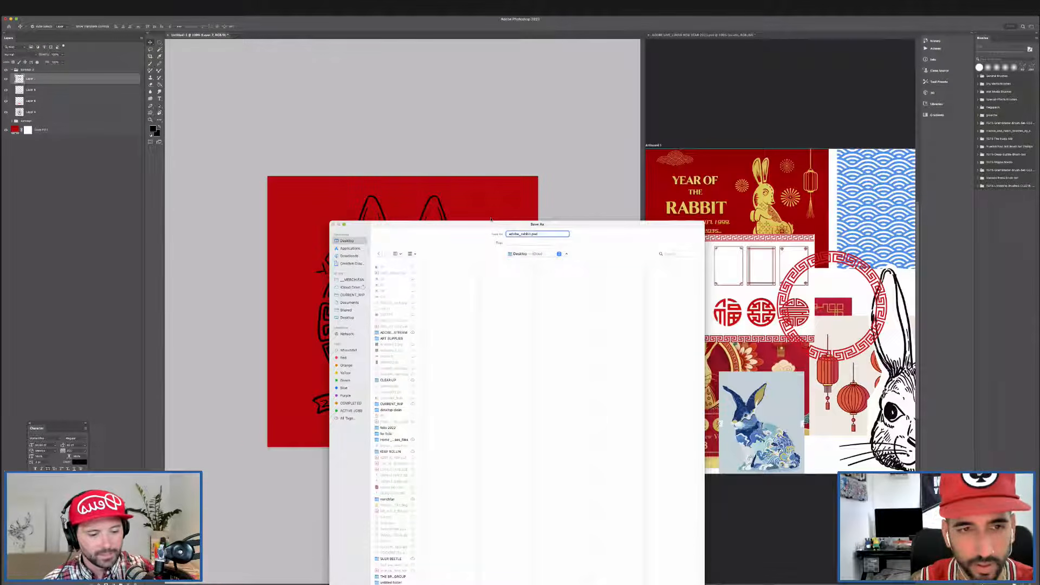
key(Return)
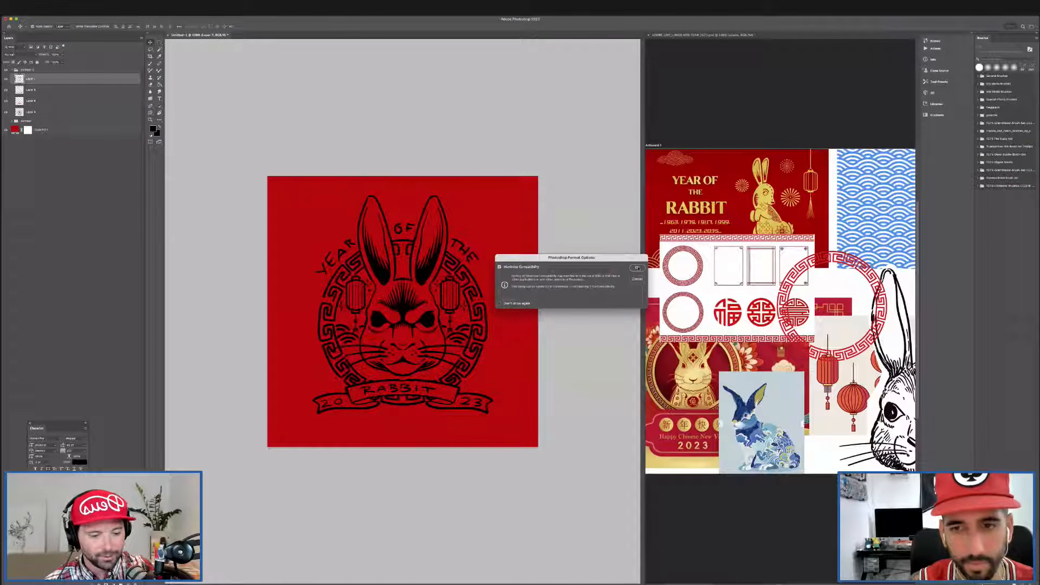
click(637, 267)
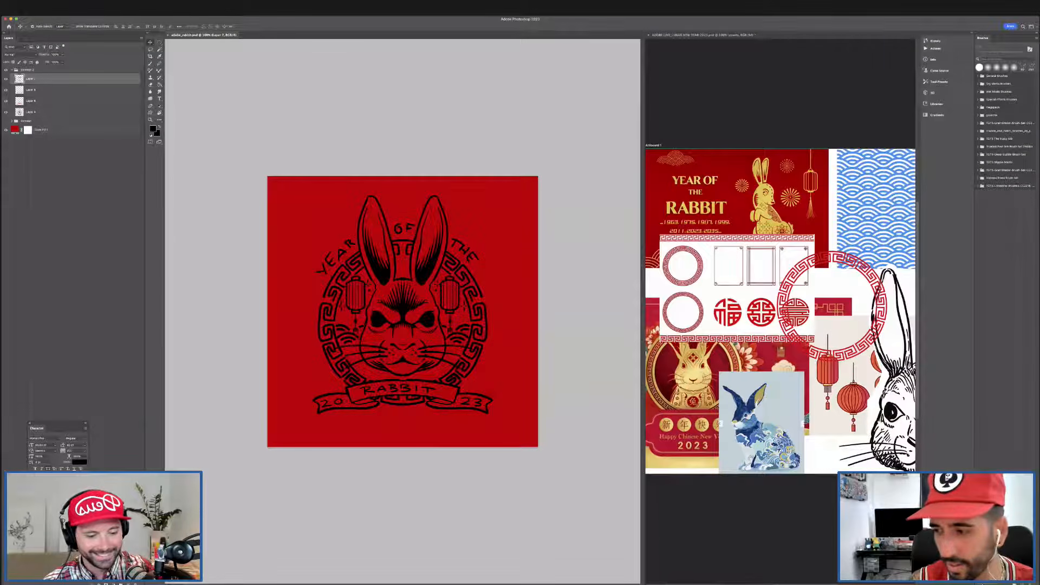
click(832, 577)
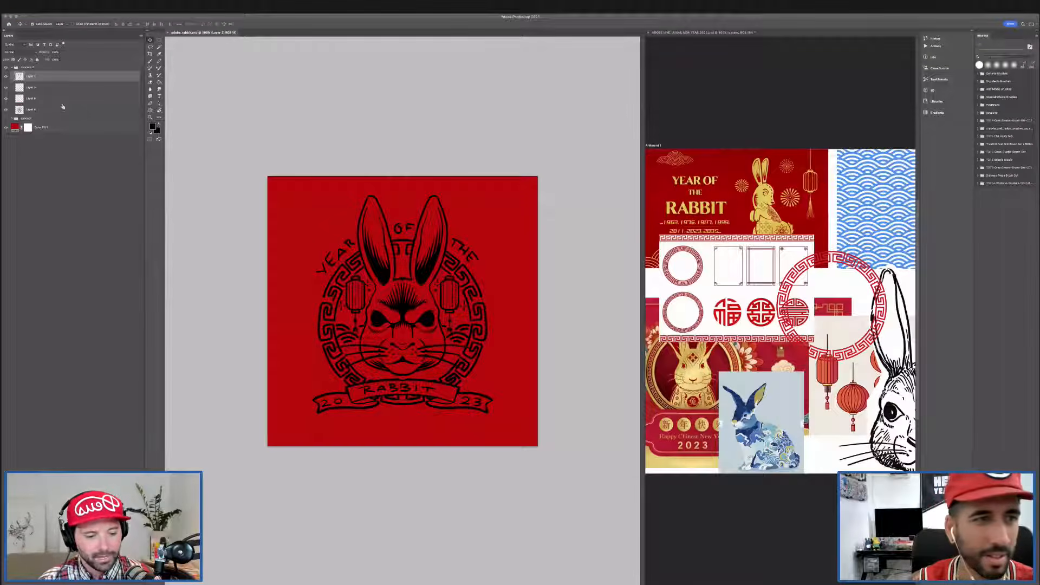
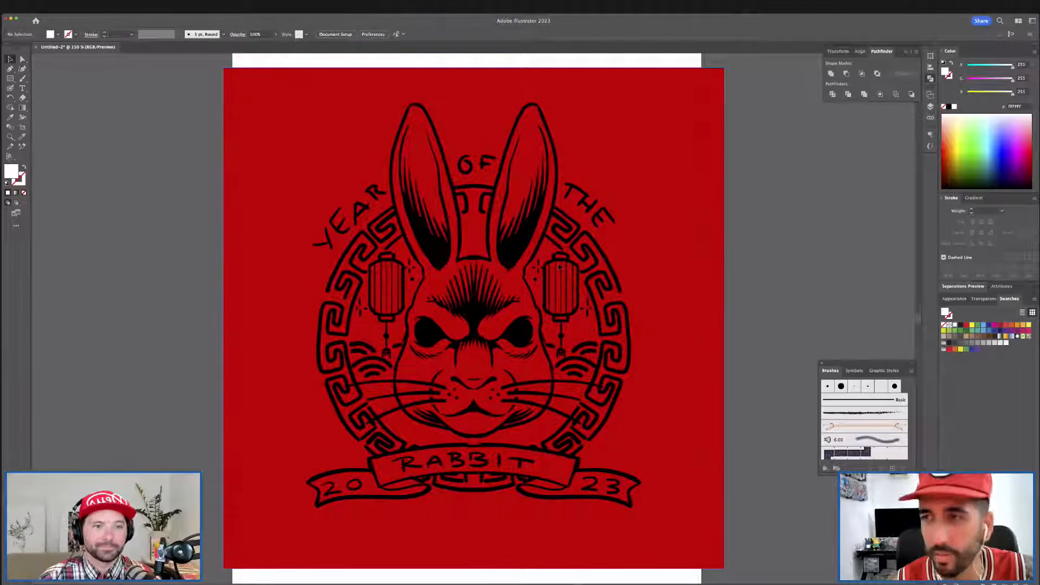
Unlock the red emblem image and scale it up about its centre to about 659 pt square.
key(super+2)
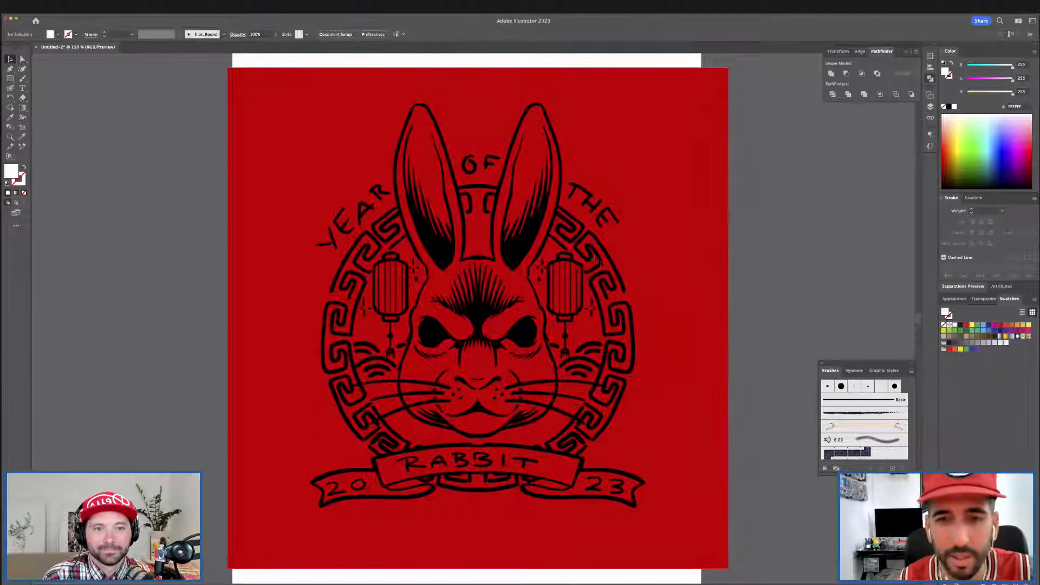
key(alt+super+2)
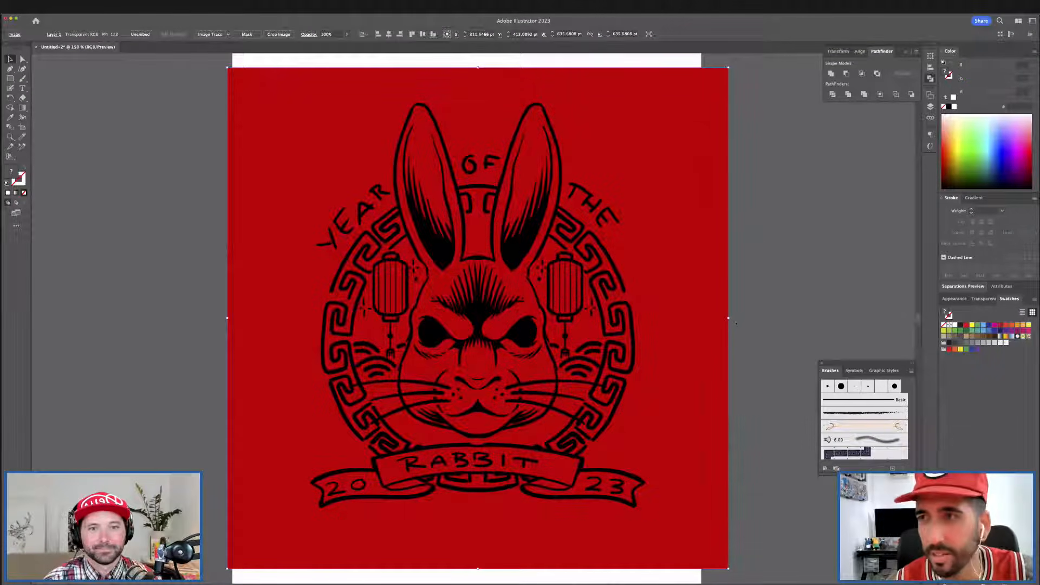
drag(728, 318, 738, 318)
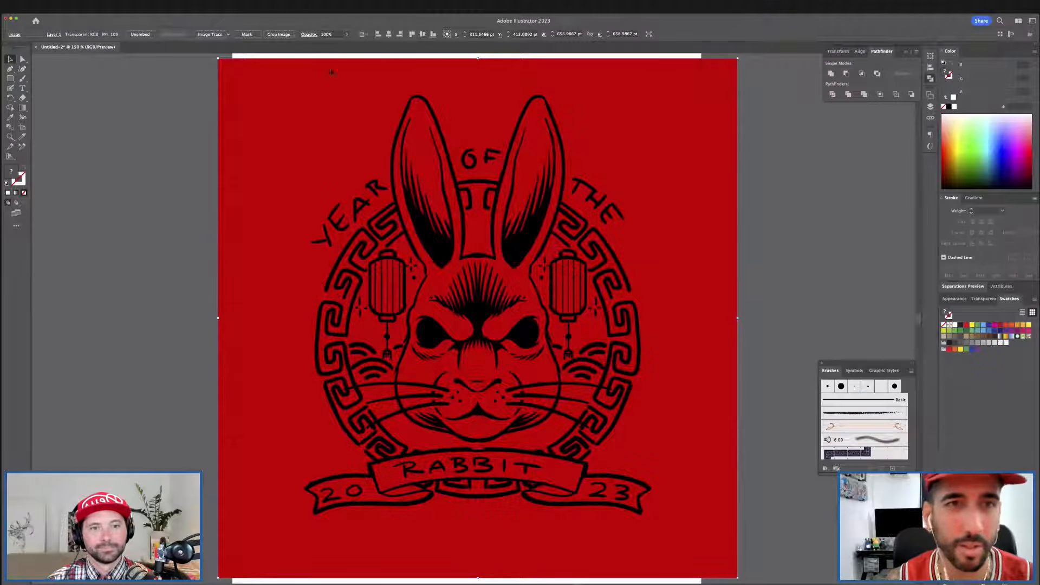
Try Image Trace with the default preset on the red emblem image, and undo the trace.
click(347, 34)
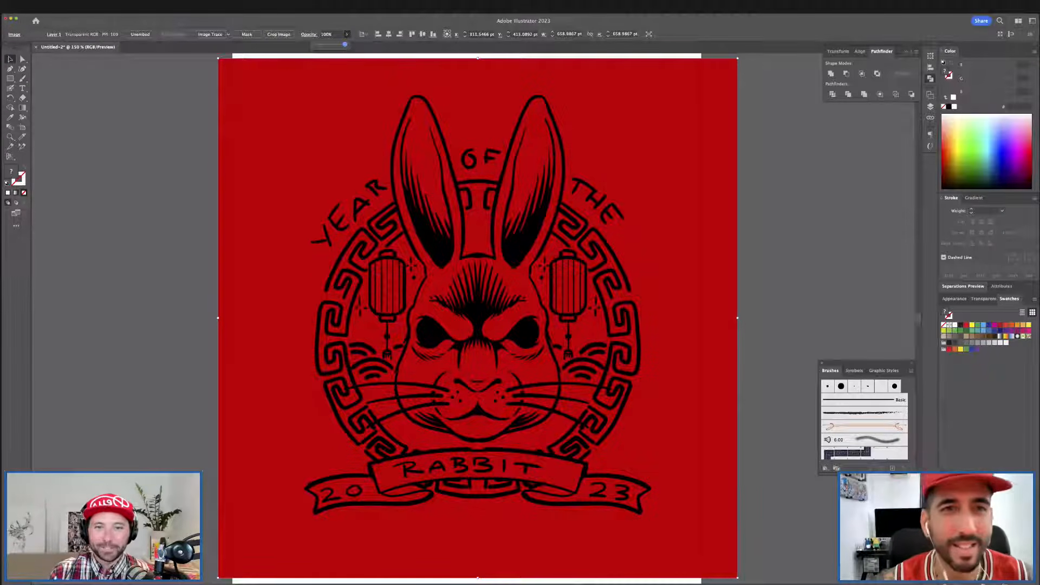
mouse_move(345, 44)
mouse_down()
mouse_move(324, 44)
mouse_move(357, 43)
mouse_up()
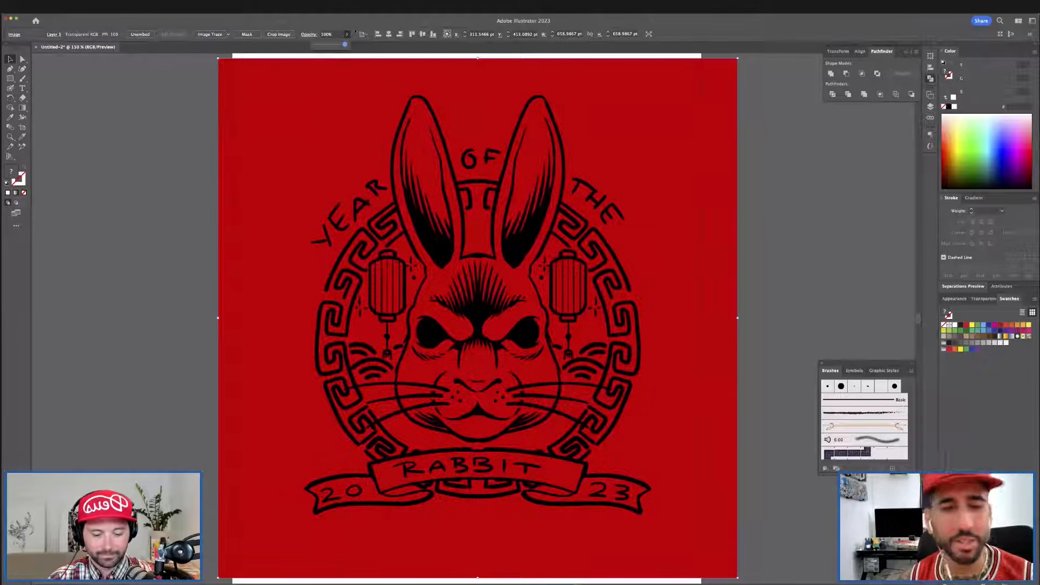
click(364, 97)
click(184, 103)
click(254, 98)
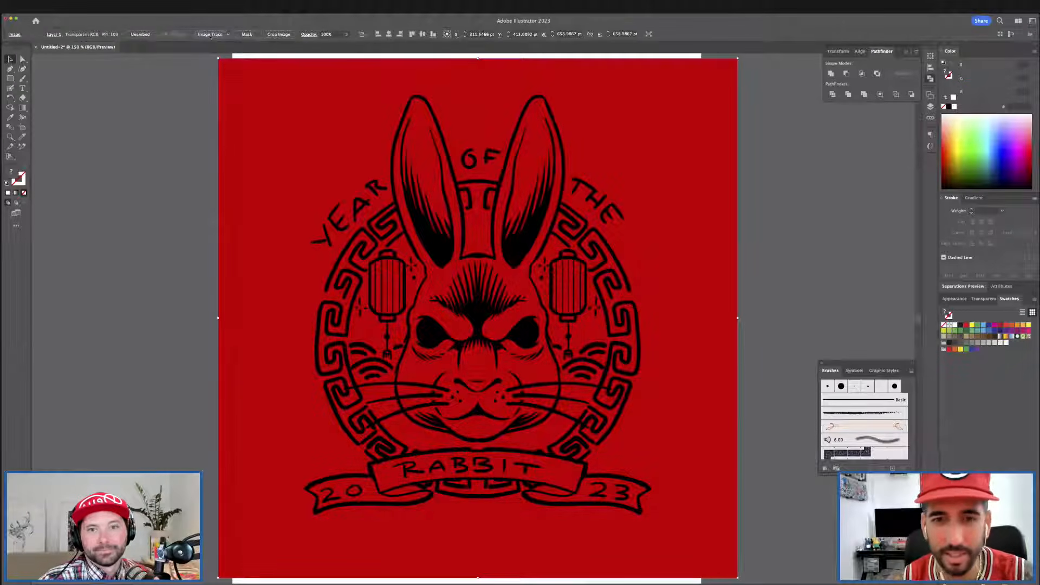
click(210, 35)
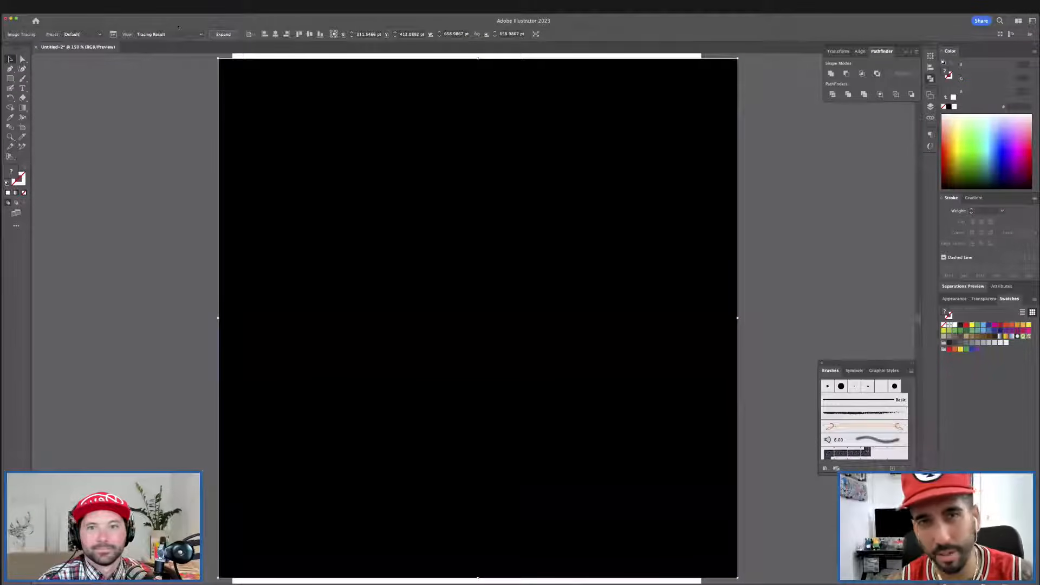
key(super+z)
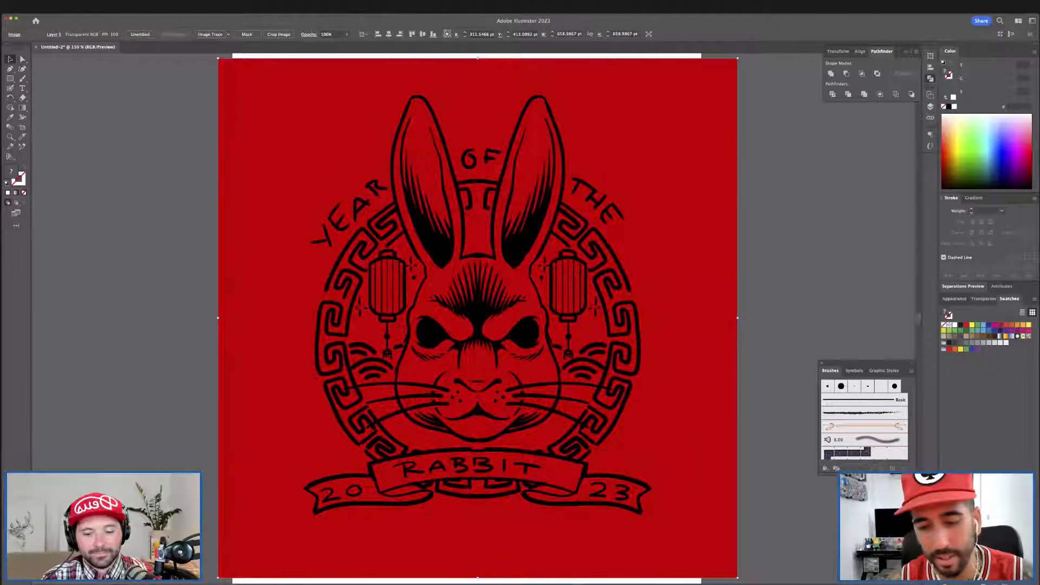
Bring the black-on-white emblem image into the Illustrator document, enlarged to about 767 pt square and placed beside the red version.
key(super+Tab)
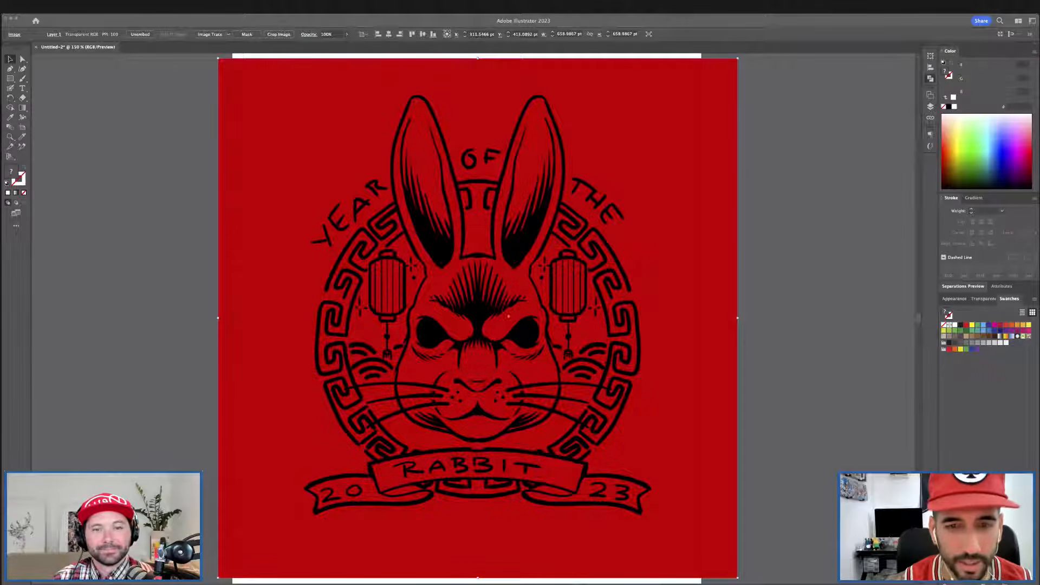
click(504, 262)
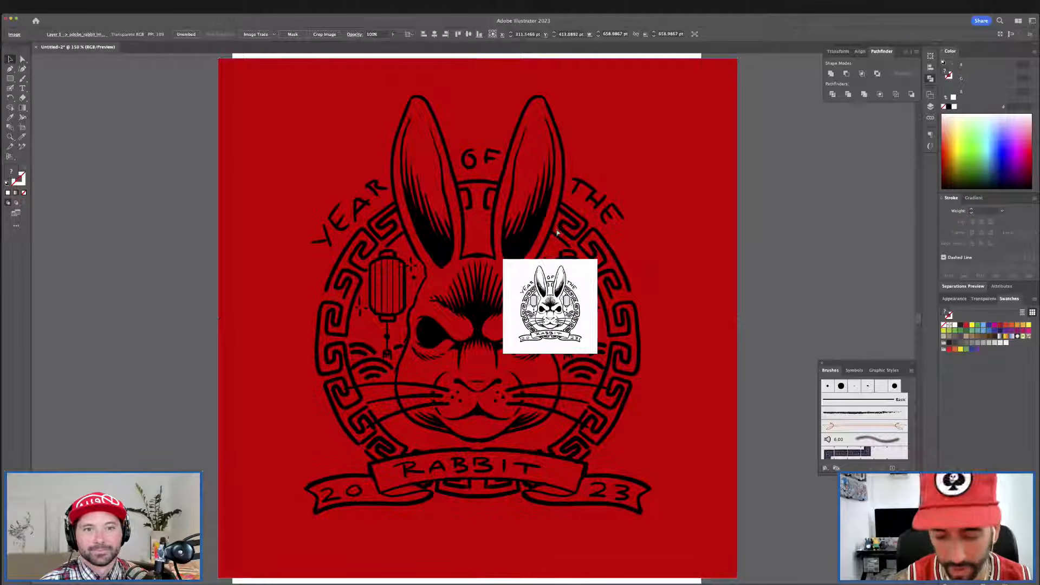
key(super+minus)
key(super+minus)
key(super+minus)
click(495, 309)
drag(511, 294, 600, 170)
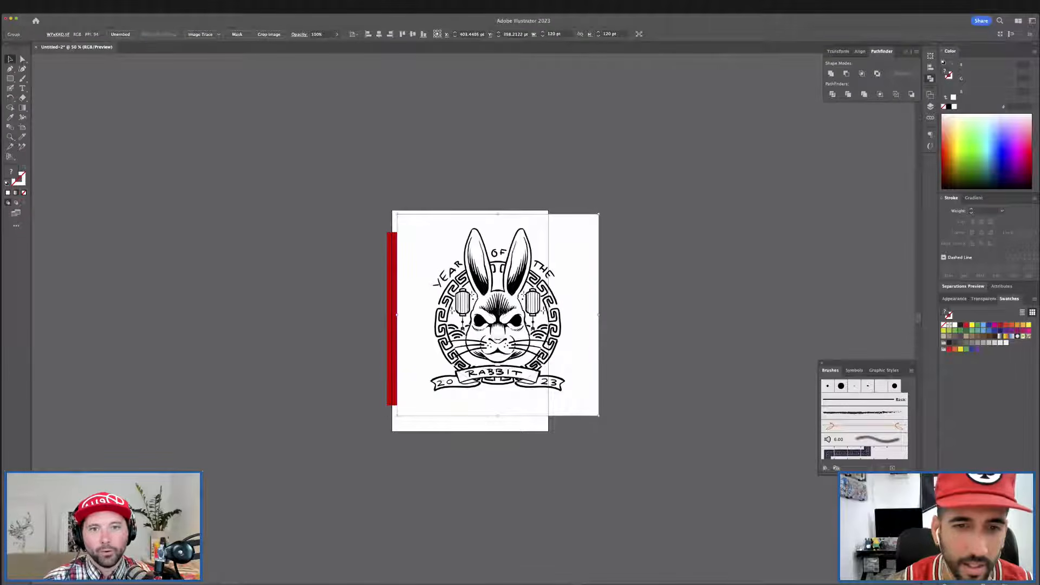
drag(527, 311, 502, 313)
key(super+plus)
key(super+plus)
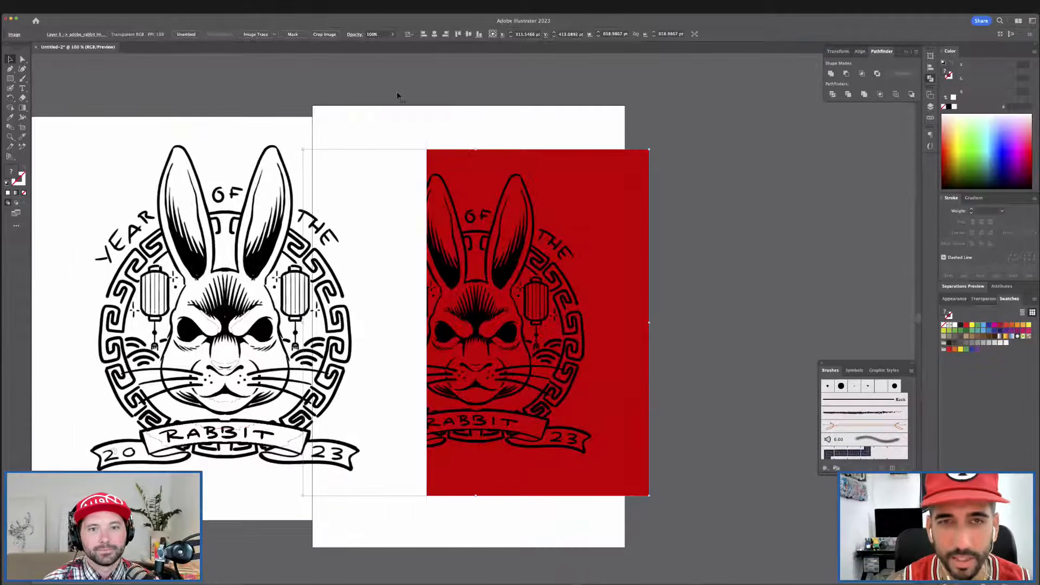
Convert the black-on-white emblem image to a tracing using Image Trace with the default preset.
click(394, 97)
click(429, 157)
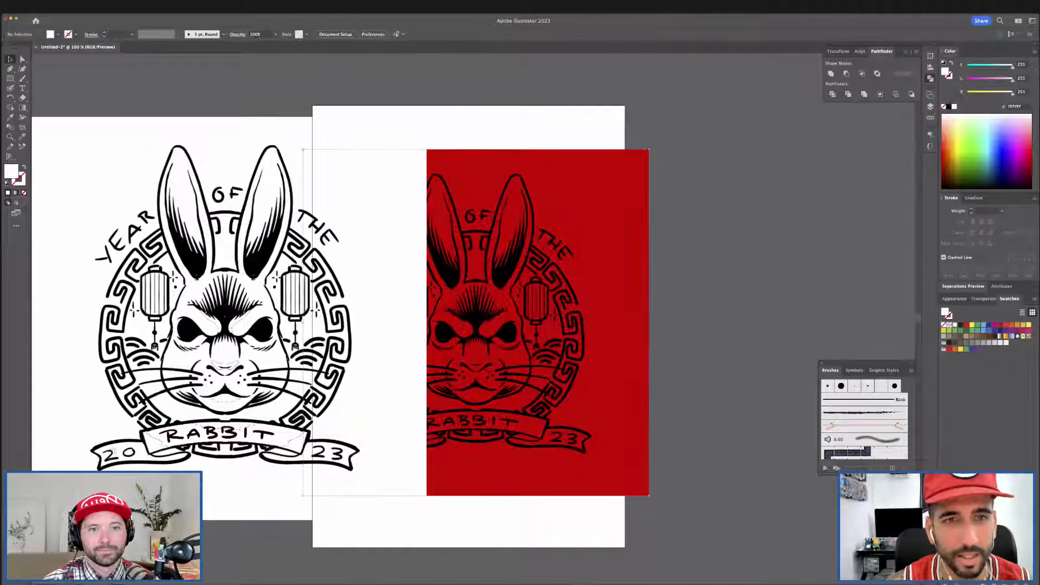
click(259, 35)
key(super+z)
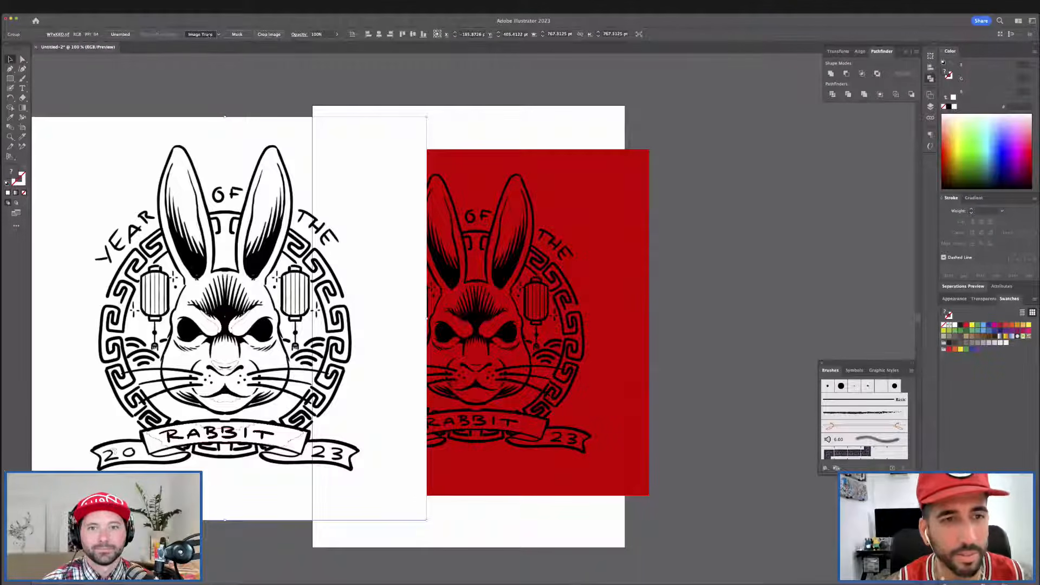
click(200, 35)
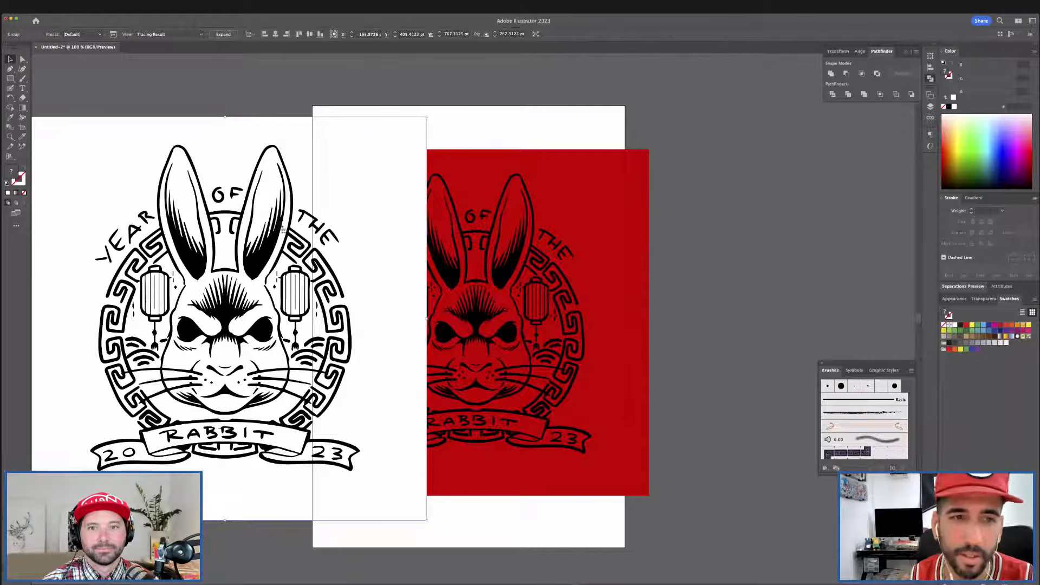
Move the traced black-on-white emblem to the right of the red version so the two can be compared side by side.
drag(235, 290, 665, 302)
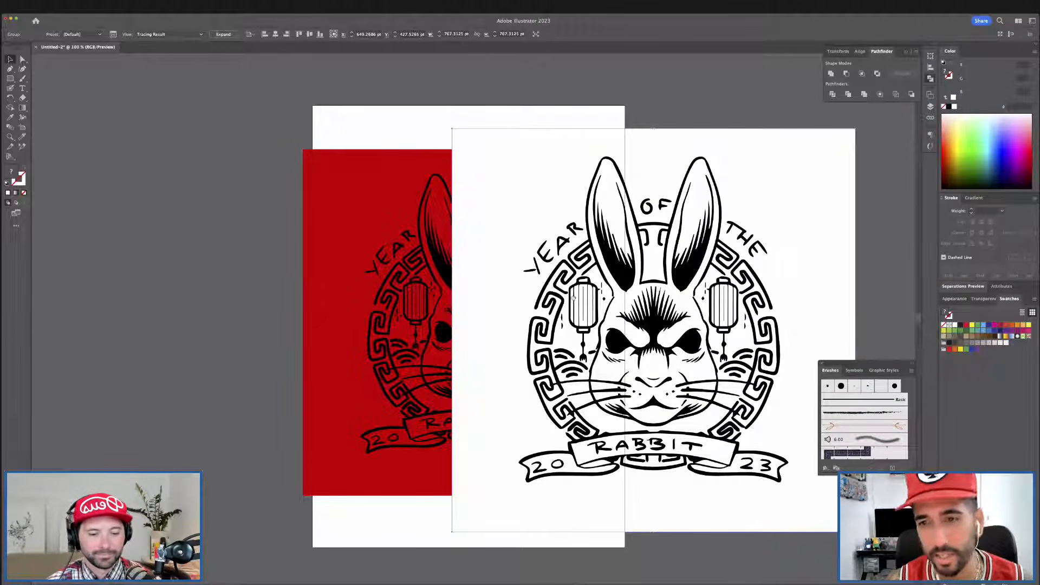
scroll(655, 293, right, 5)
drag(579, 326, 701, 319)
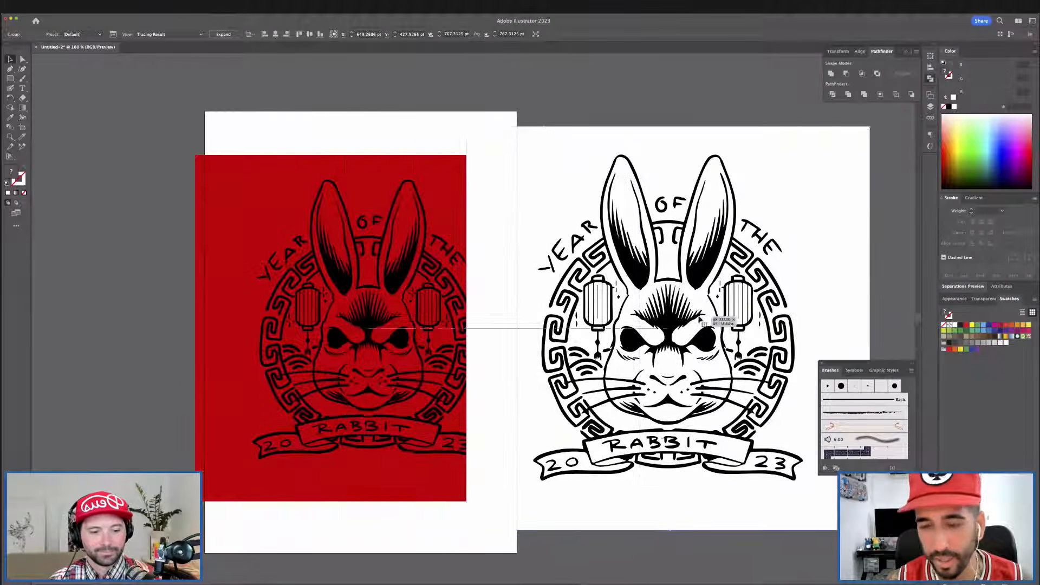
key(super+equal)
scroll(708, 350, left, 8)
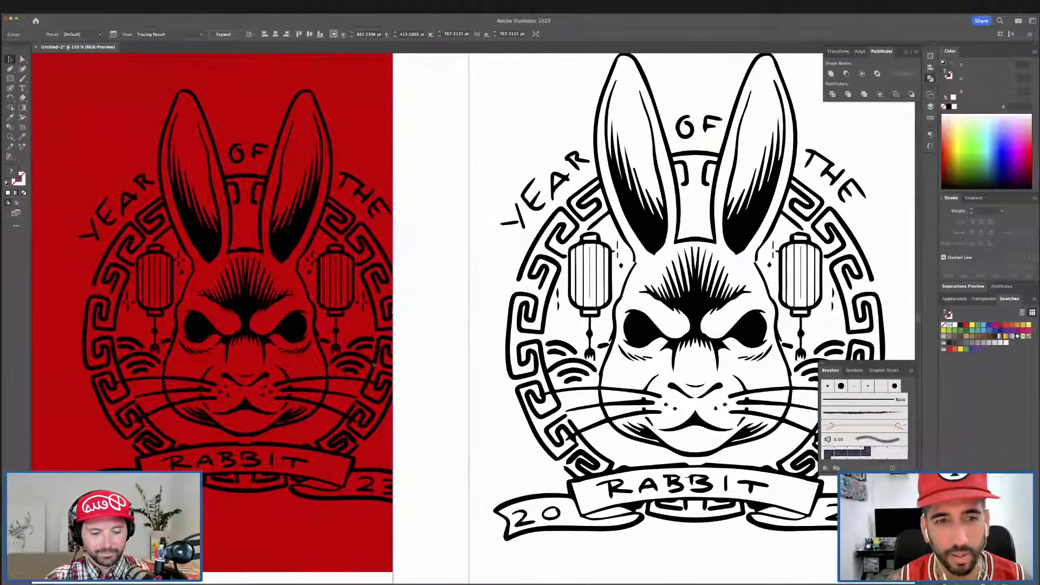
drag(436, 285, 416, 309)
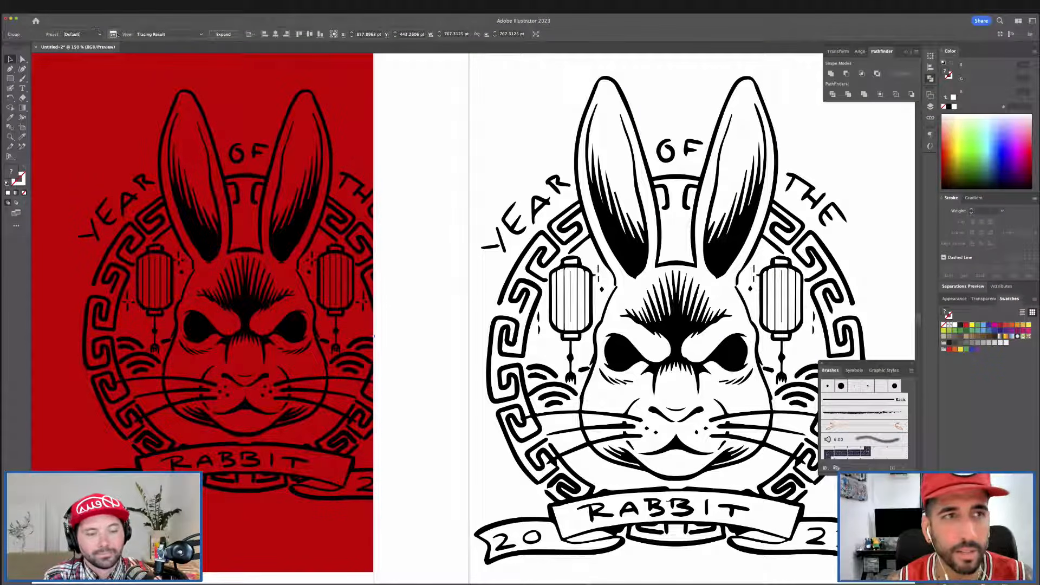
Apply the HARDWEAR preset to the emblem's tracing and expand the result into vector shapes.
click(113, 34)
drag(691, 257, 387, 118)
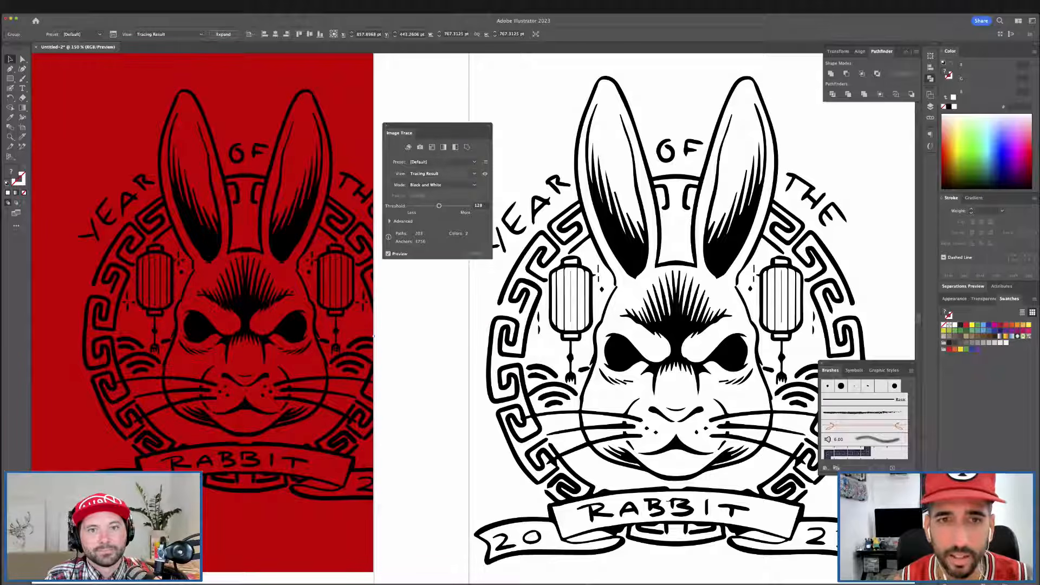
click(453, 162)
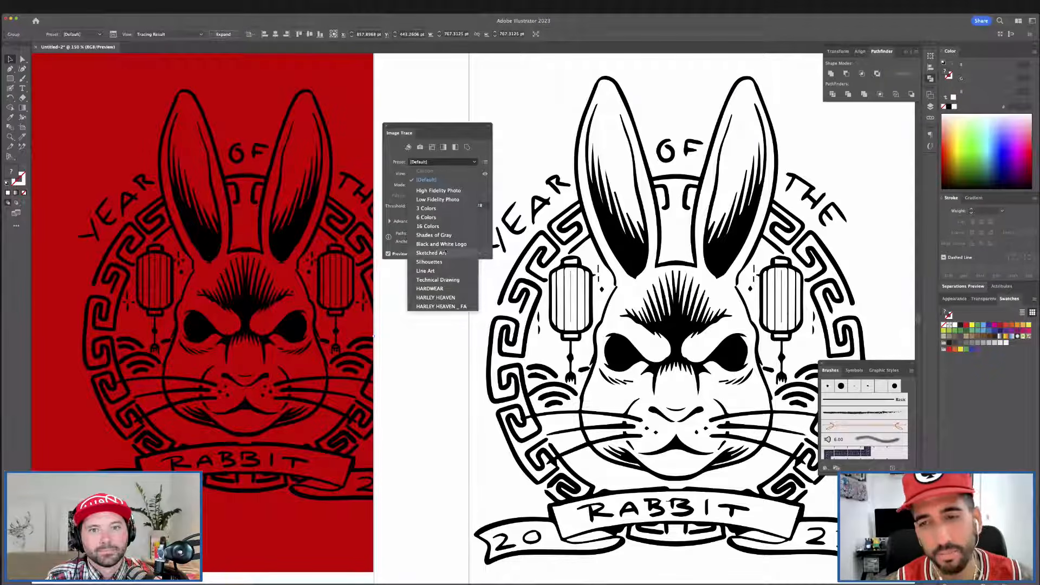
click(430, 288)
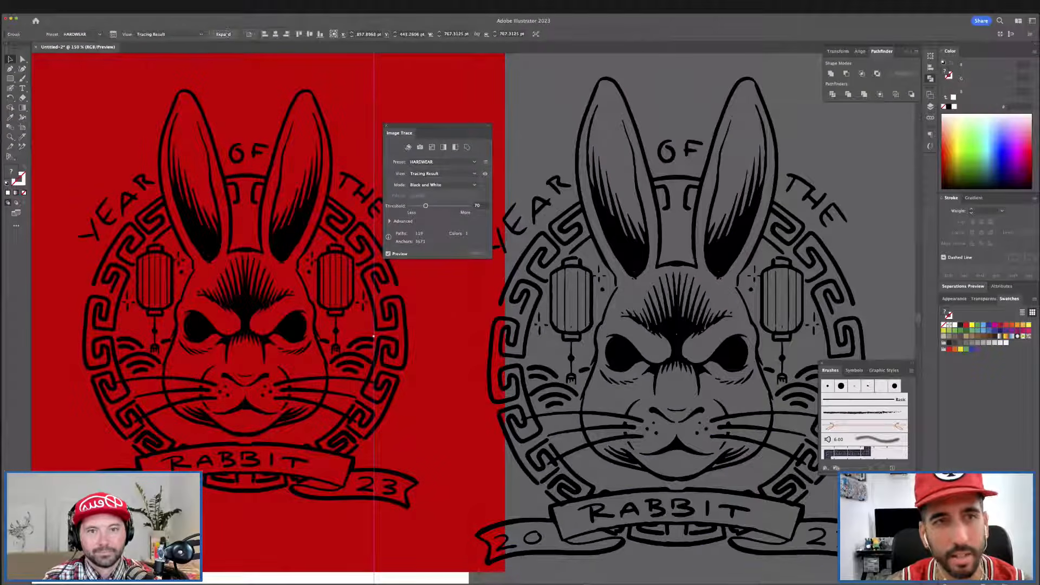
click(223, 34)
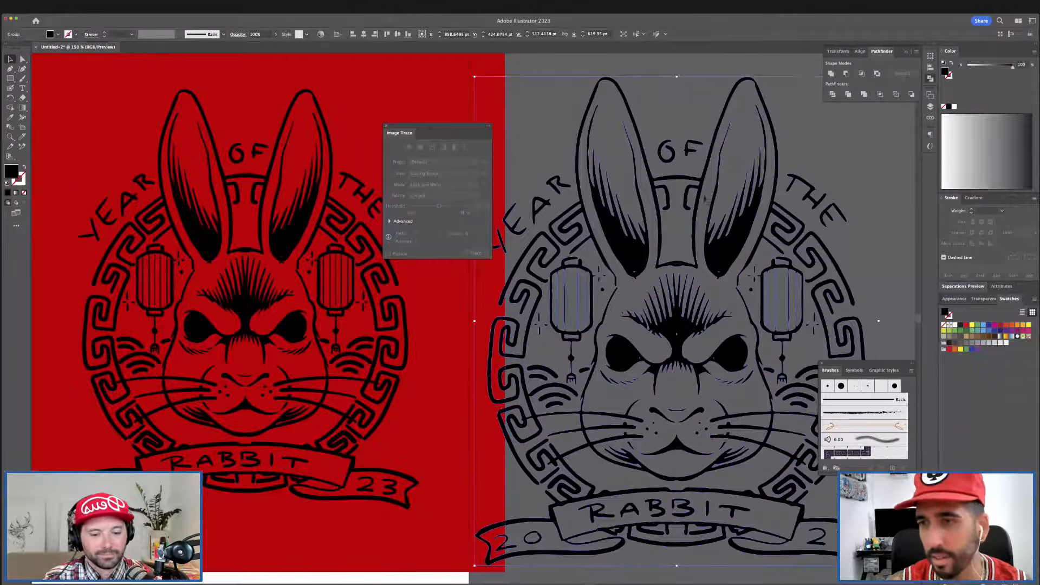
Move the expanded black emblem up and to the right, clear of the red image, and deselect it.
click(826, 240)
drag(735, 267, 768, 209)
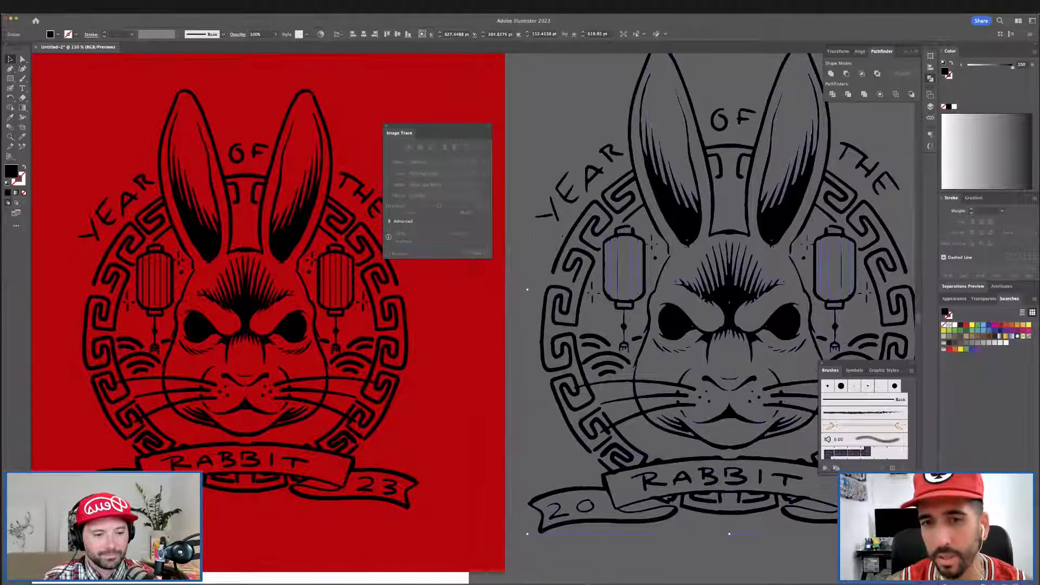
click(575, 225)
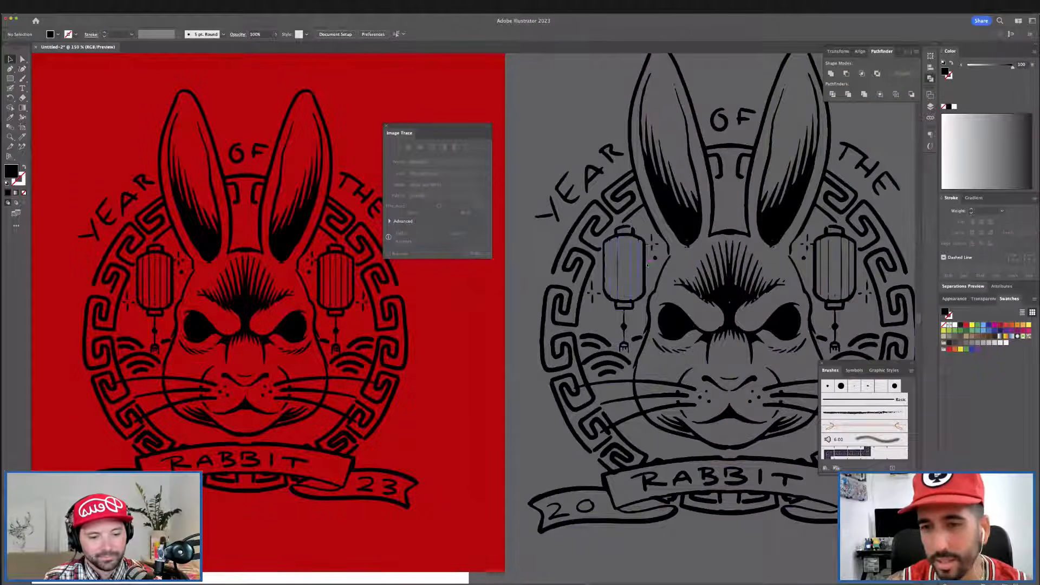
Try the sampled background red on the expanded emblem, and fill it with white instead.
click(714, 269)
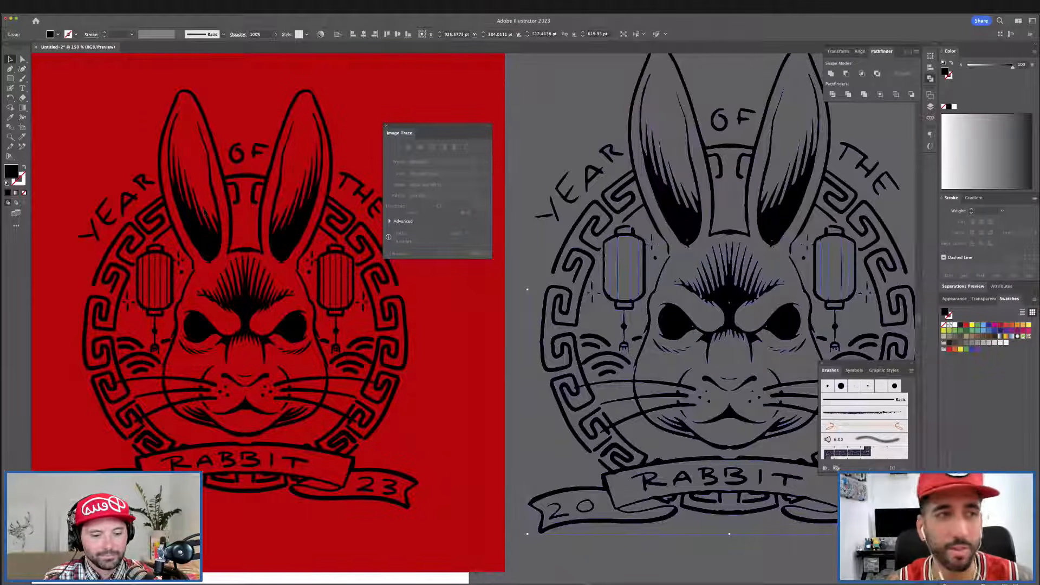
key(i)
click(422, 293)
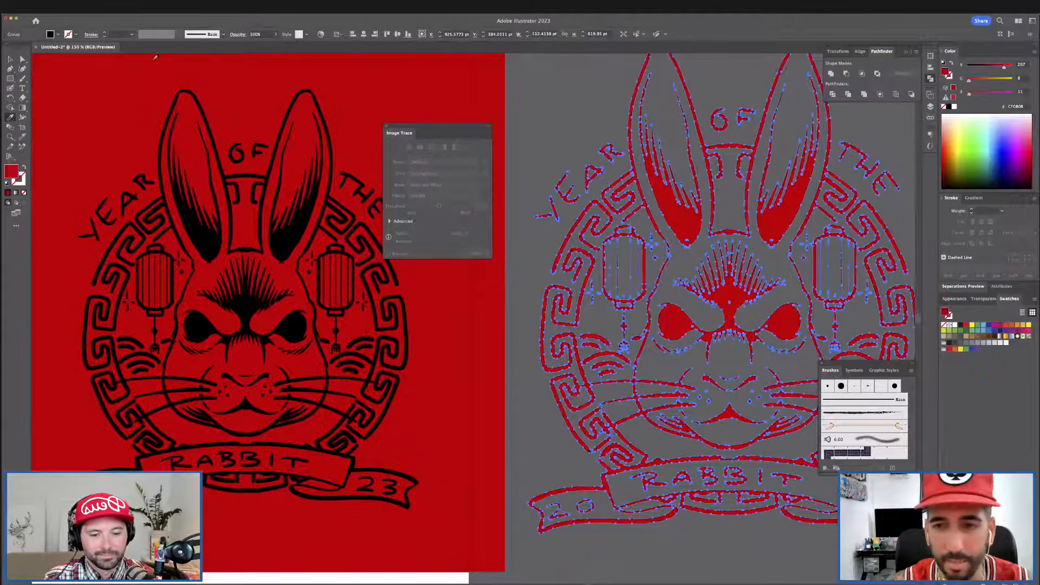
key(v)
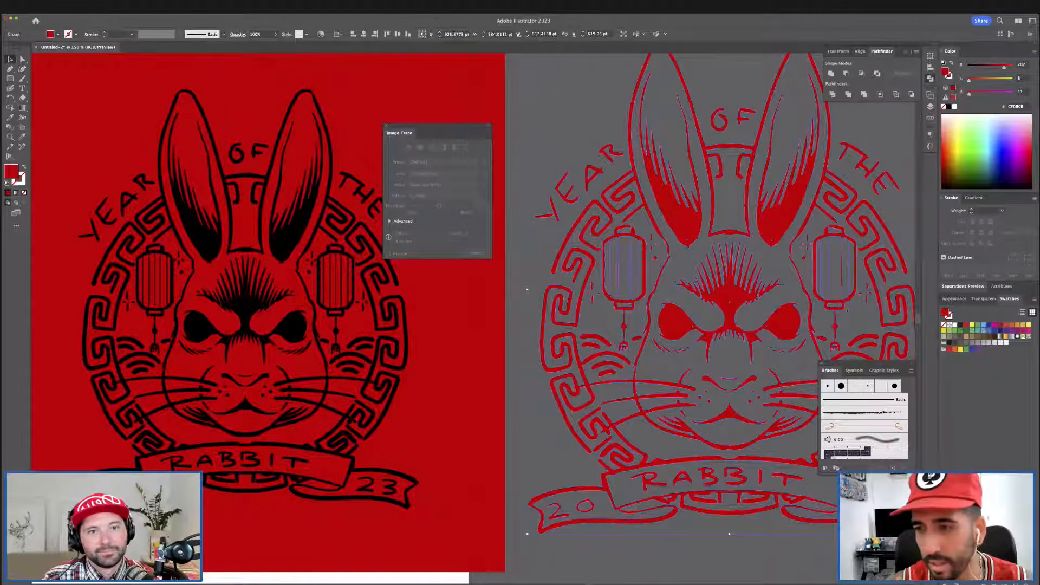
click(948, 325)
click(799, 299)
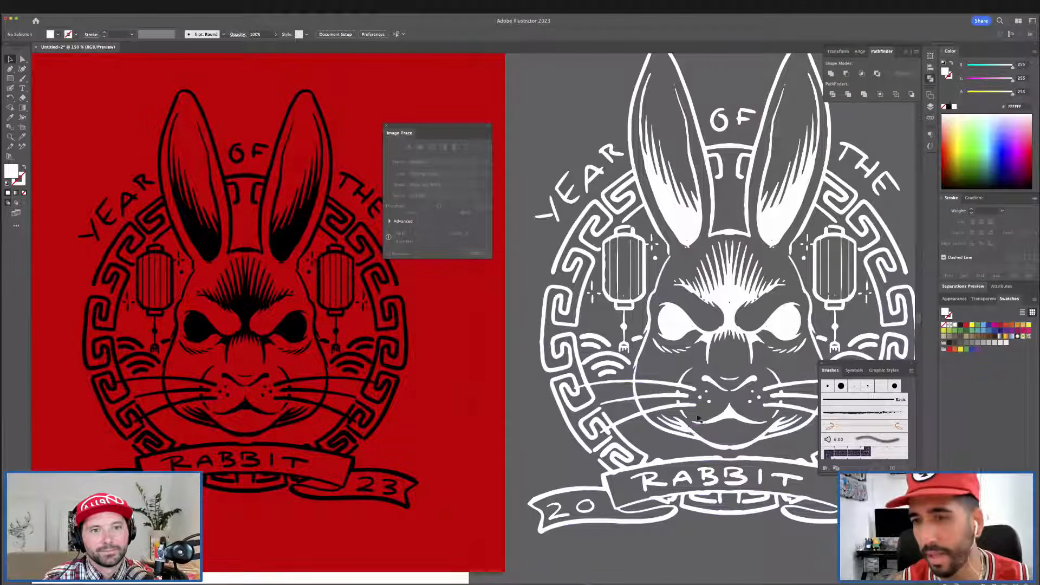
click(387, 124)
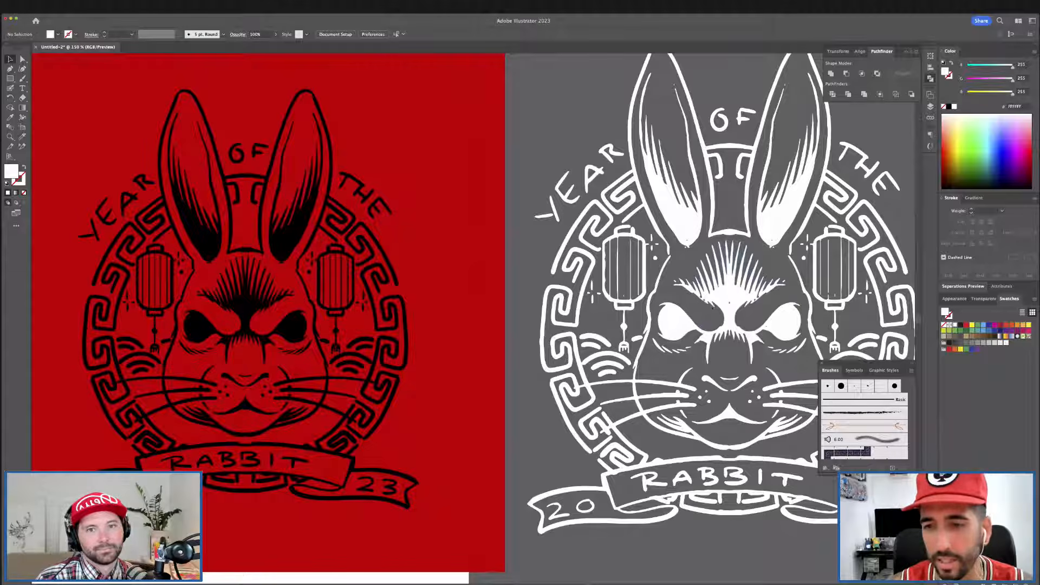
Examine the white vector emblem's edges at high magnification around the forehead hatching, eye and lantern.
click(725, 300)
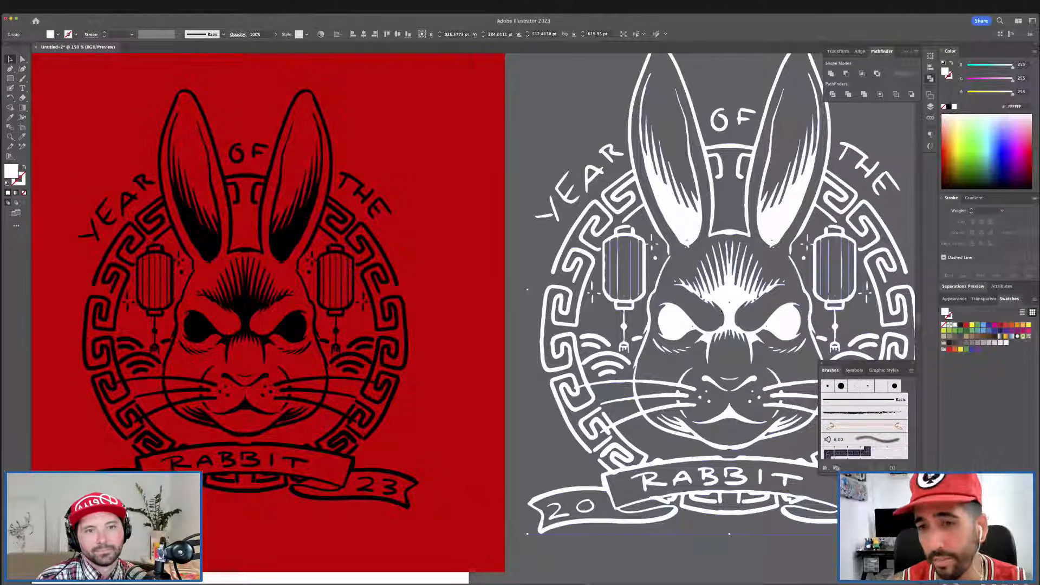
click(697, 296)
click(720, 295)
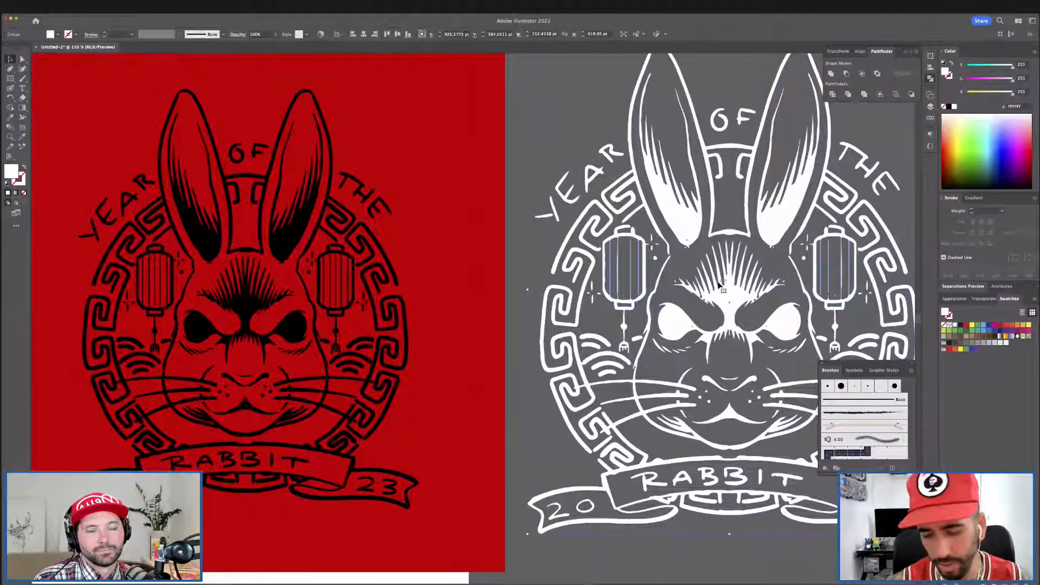
key(super+equal)
key(super+equal)
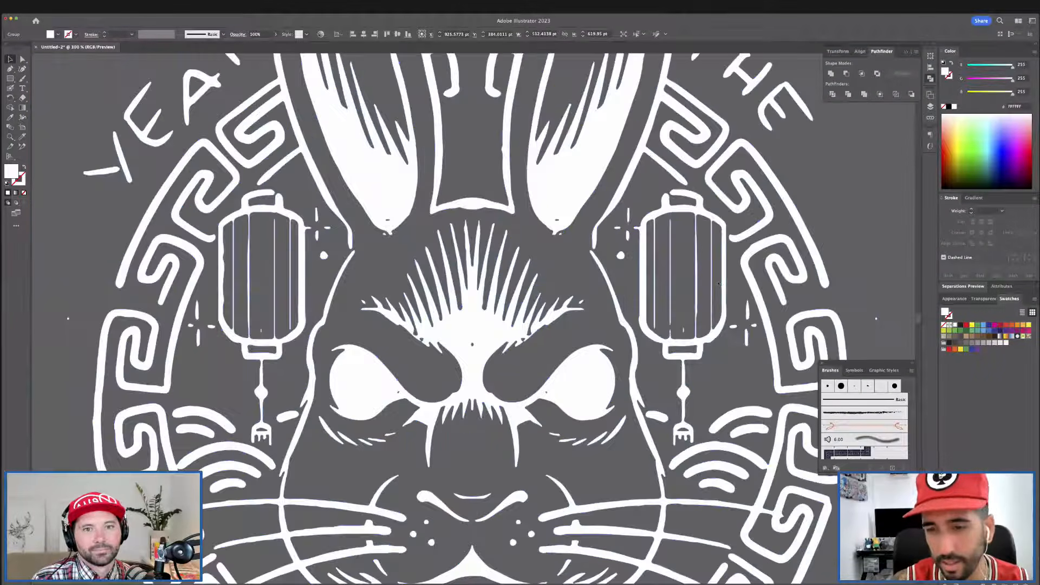
key(super+equal)
key(super+equal)
key(super+equal)
drag(720, 285, 390, 208)
click(687, 401)
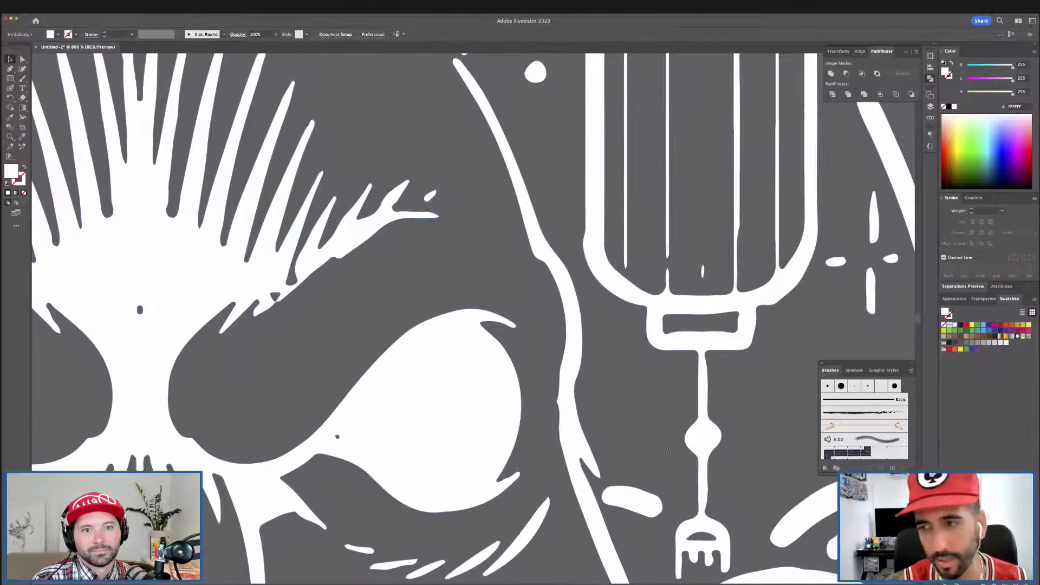
Smooth the white emblem's wavy face outline between the eye and the lantern by redrawing it with the Pencil tool.
click(567, 407)
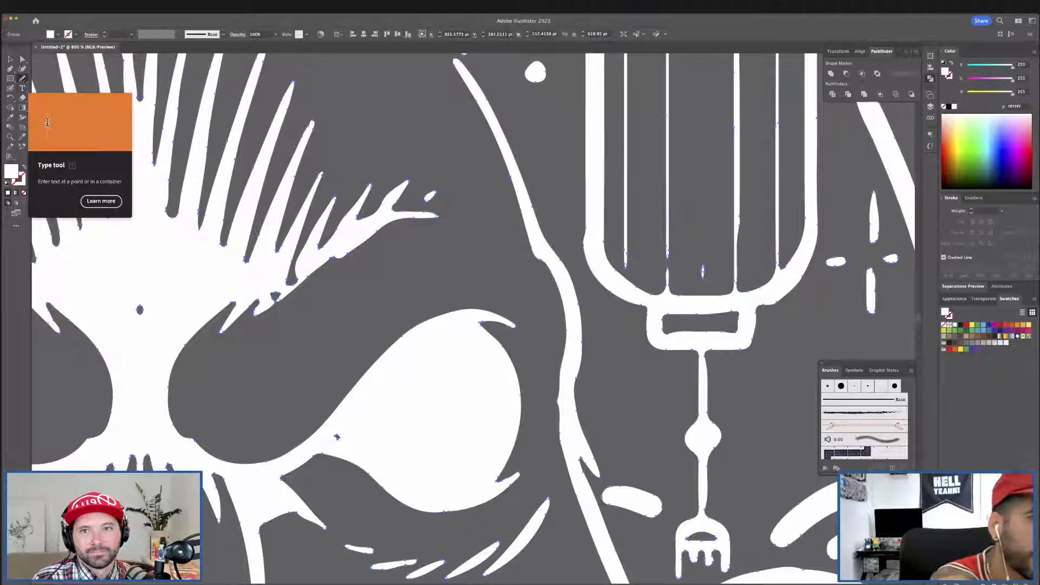
click(22, 78)
click(50, 98)
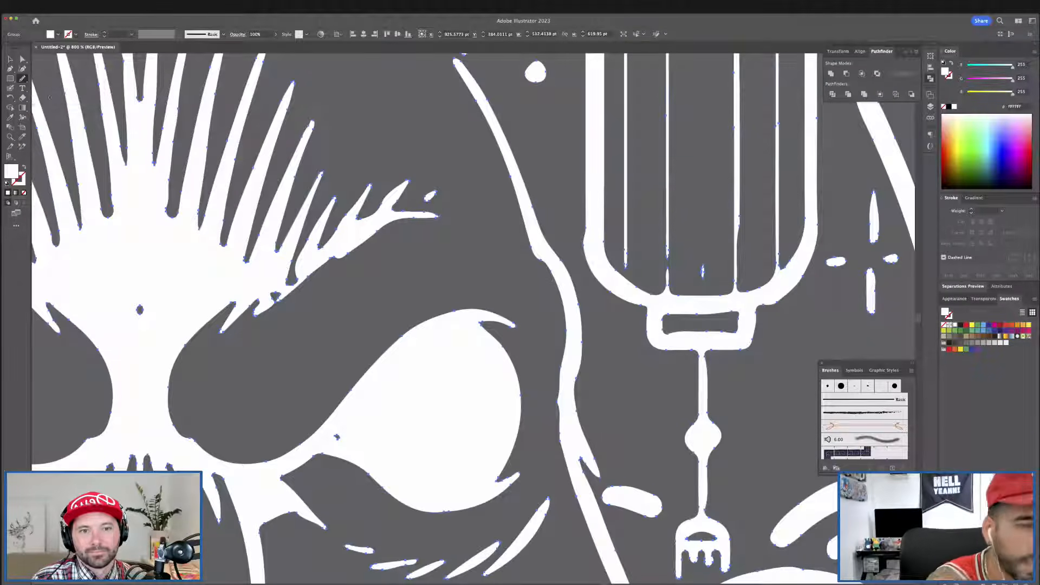
drag(558, 396, 560, 375)
drag(559, 423, 561, 362)
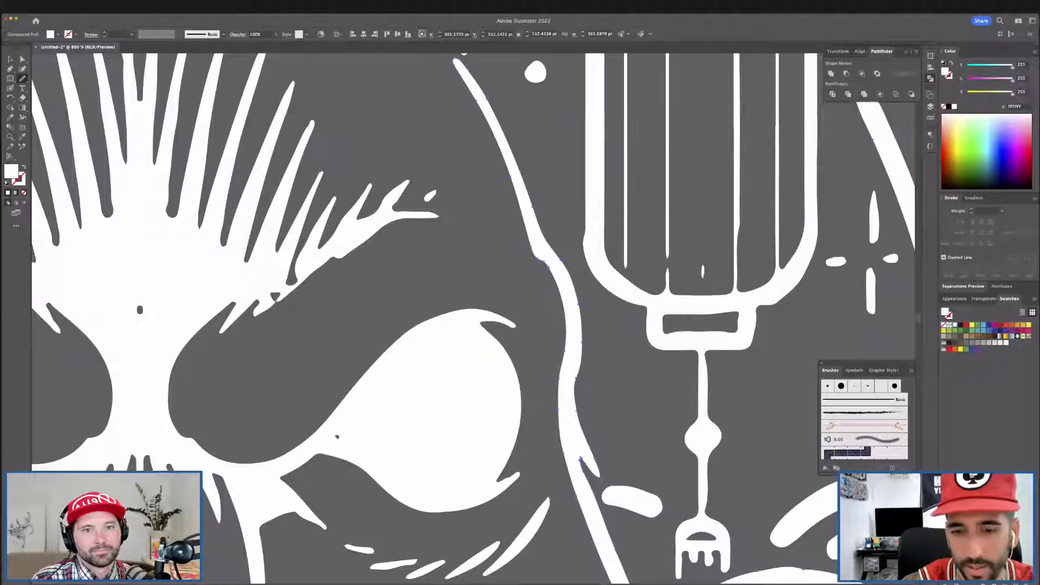
Select the rabbit's forehead and eye shape, and the lantern outline beside the face, for further edge smoothing.
drag(639, 436, 704, 366)
key(super+a)
drag(543, 479, 637, 441)
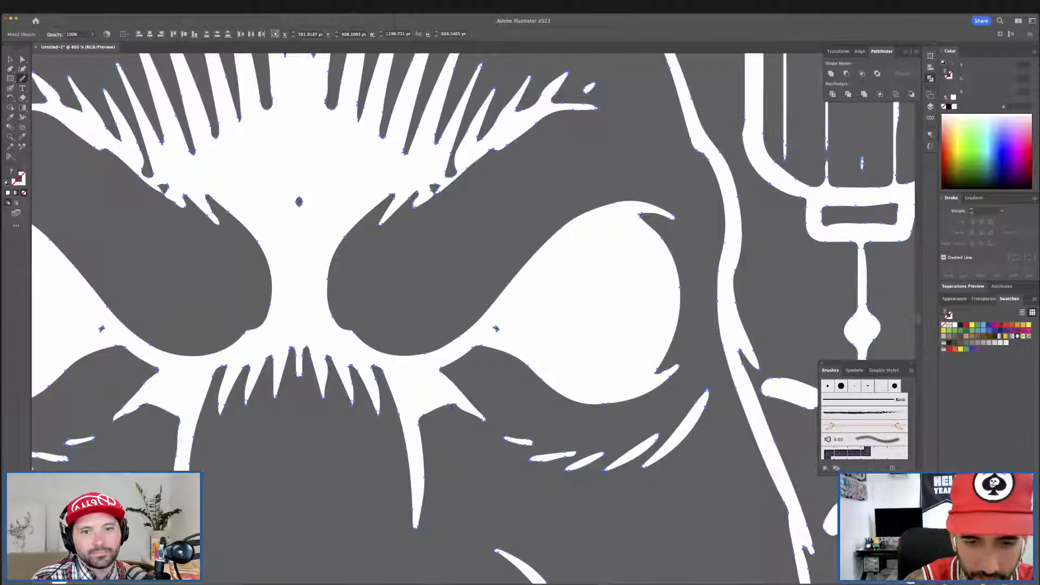
super+click(451, 407)
drag(574, 446, 614, 528)
drag(681, 383, 515, 482)
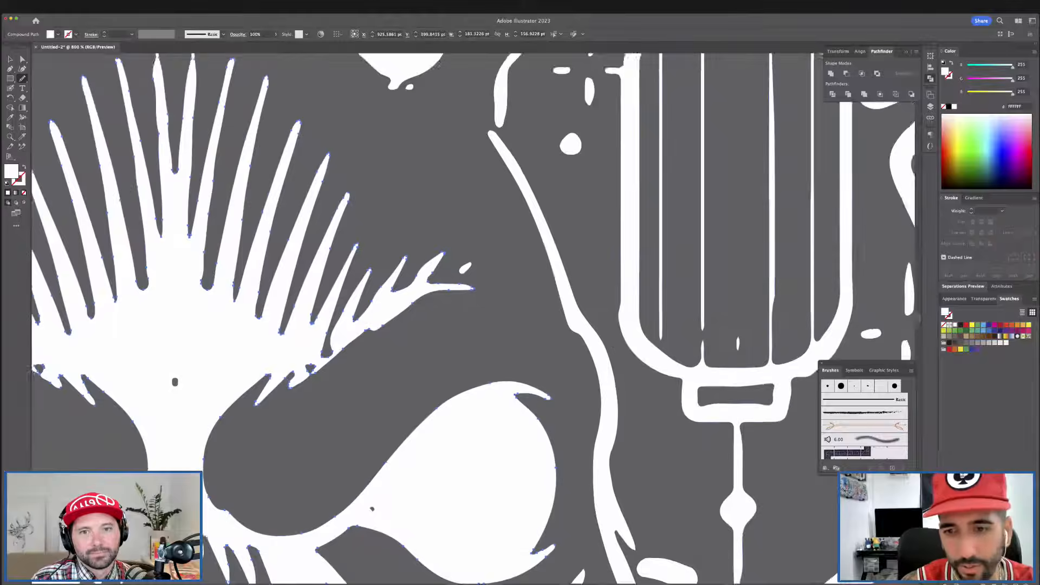
drag(620, 303, 578, 349)
key(super+a)
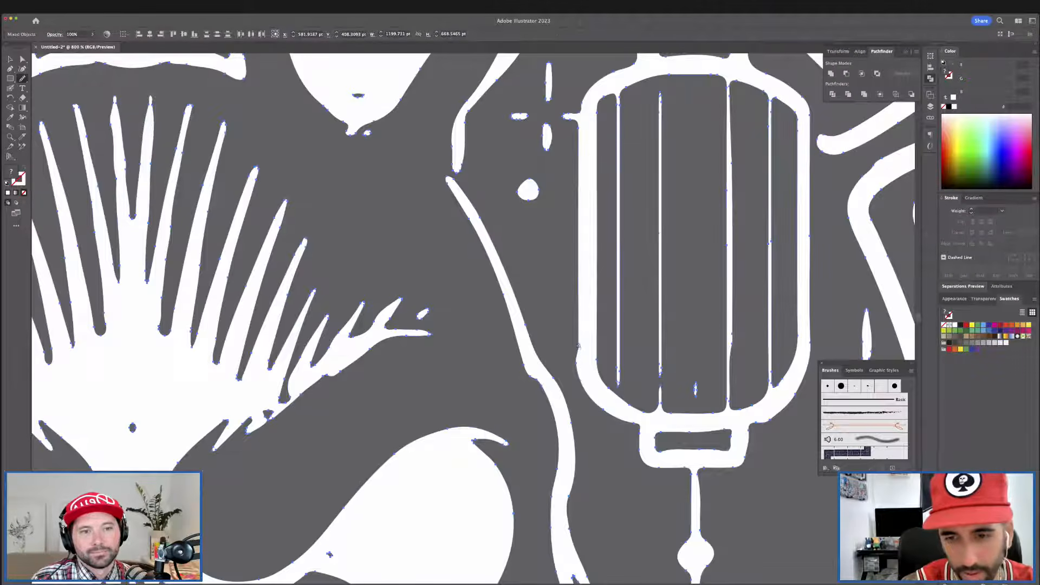
super+click(577, 359)
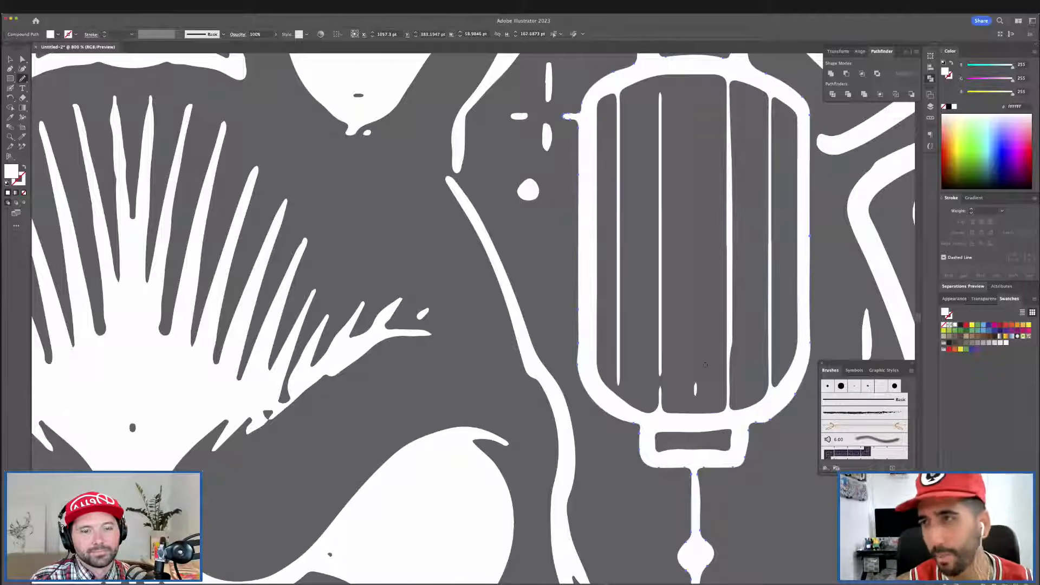
Examine the whole white vector emblem and compare its linework with the inked drawing on the red background.
key(minus)
key(super+minus)
key(super+minus)
key(super+minus)
key(super+minus)
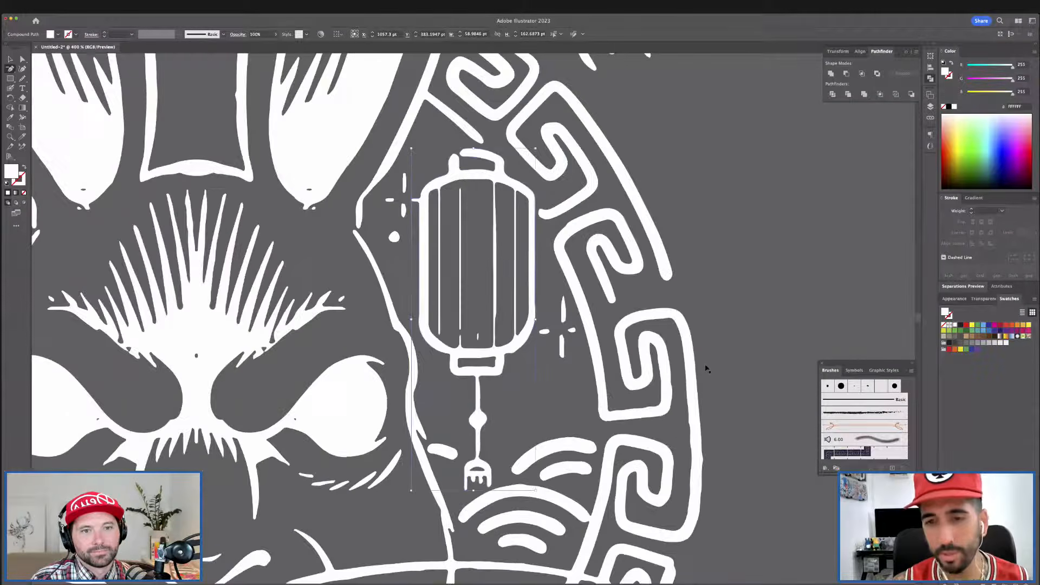
key(super+equal)
drag(431, 300, 606, 285)
click(605, 285)
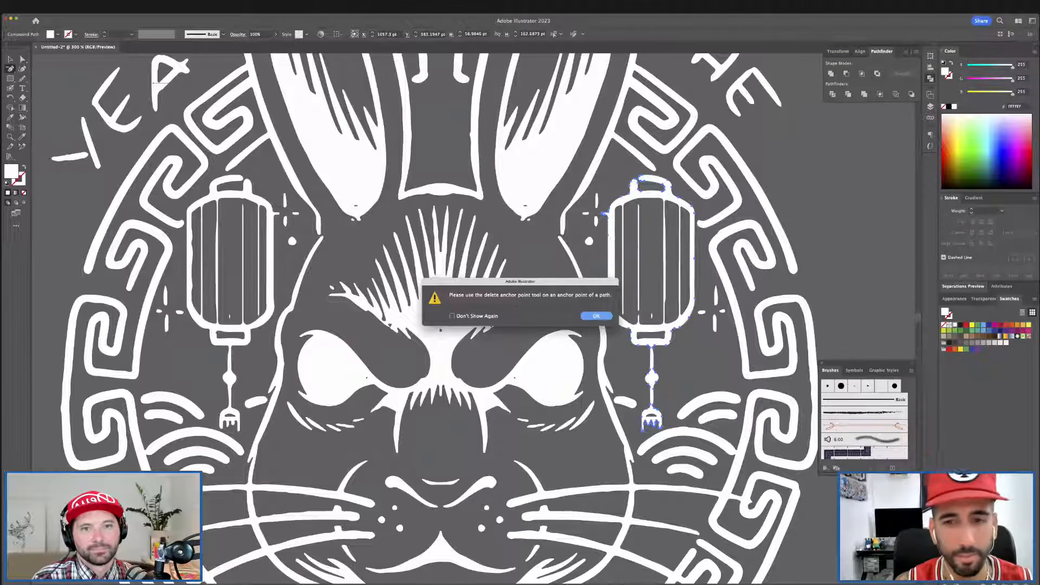
click(595, 316)
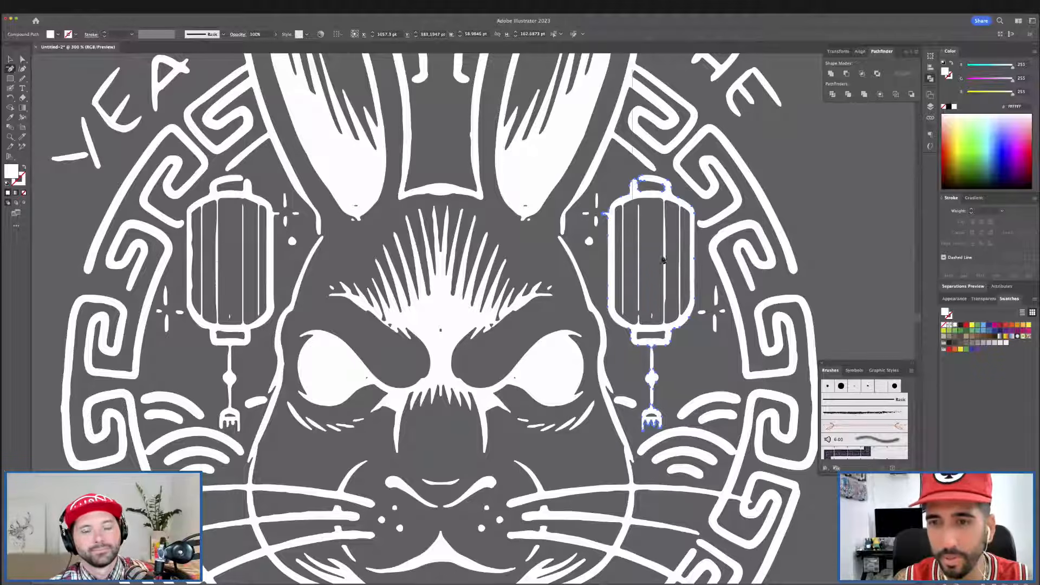
drag(336, 295, 767, 283)
drag(459, 293, 624, 276)
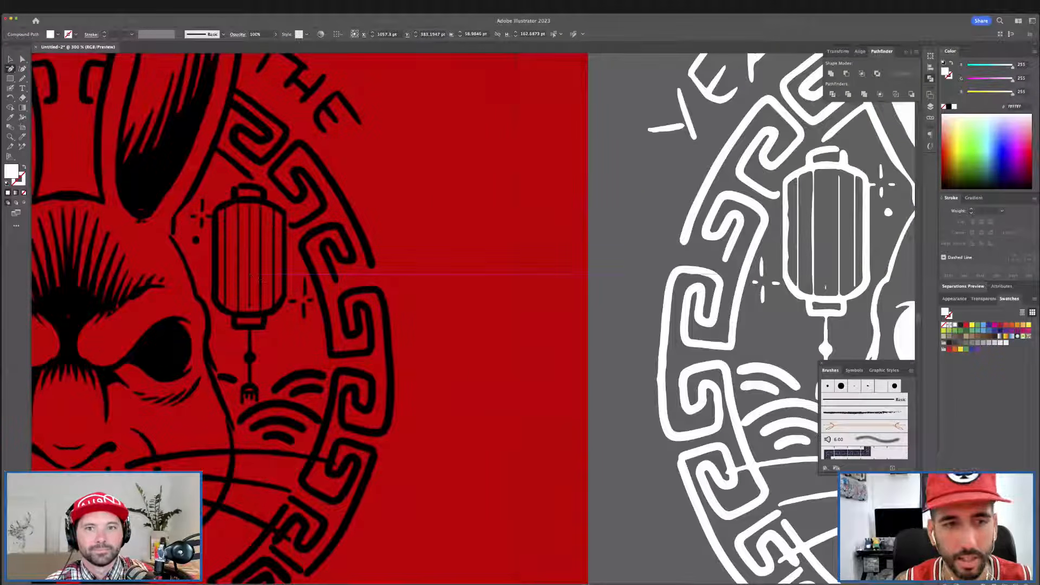
key(super+minus)
key(super+minus)
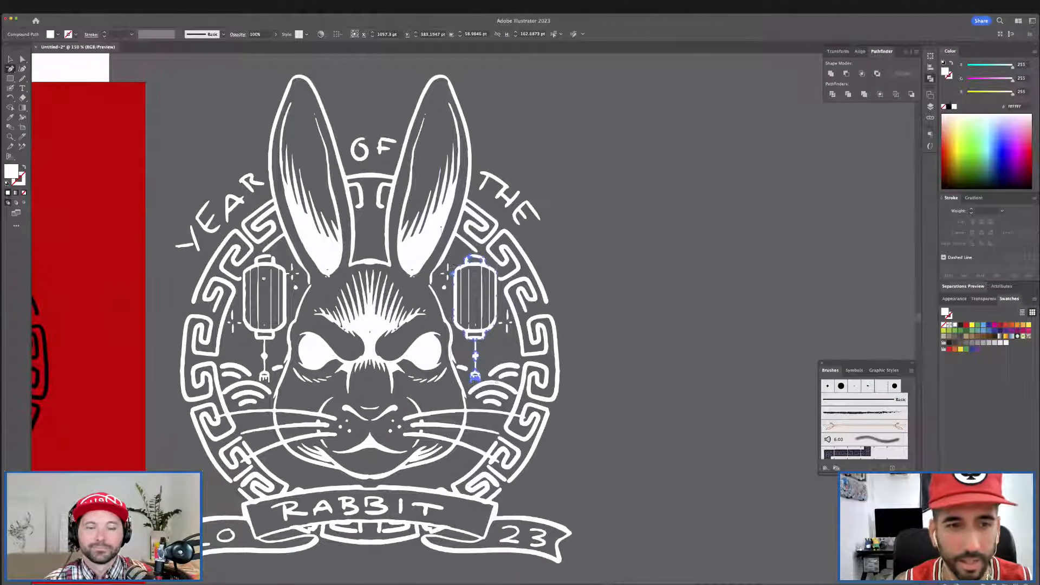
drag(565, 266, 867, 255)
click(868, 254)
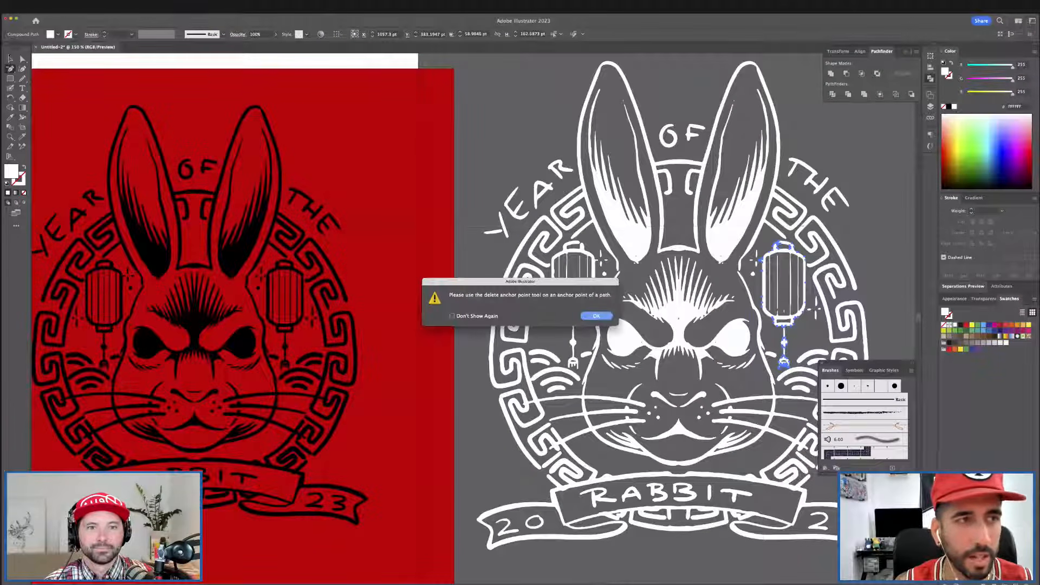
key(Return)
Move the white emblem over the inked rabbit on red and scale it down to match the drawing's width and height.
key(v)
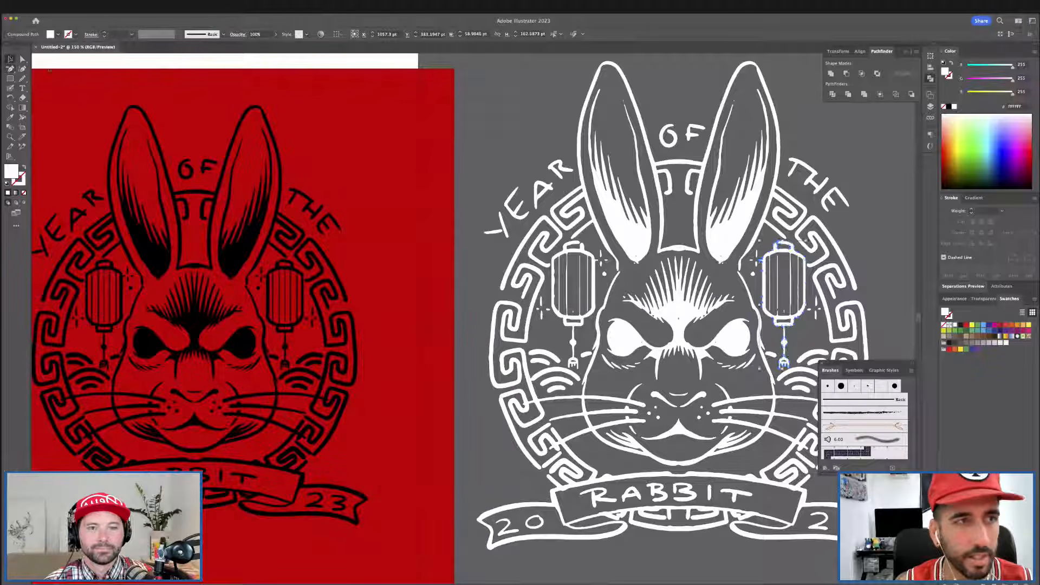
click(666, 293)
drag(228, 314, 324, 309)
drag(324, 308, 375, 308)
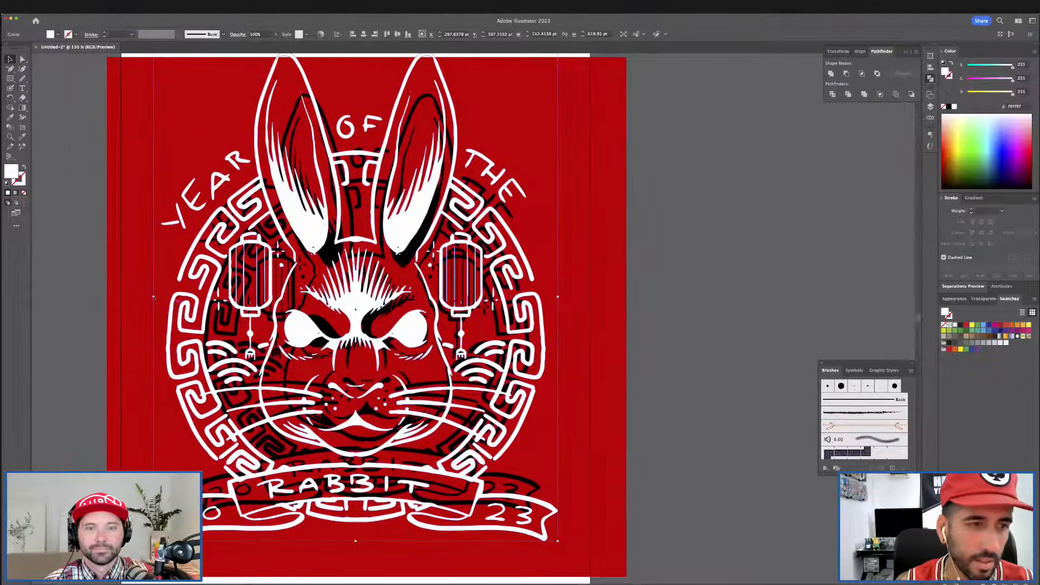
drag(154, 297, 193, 297)
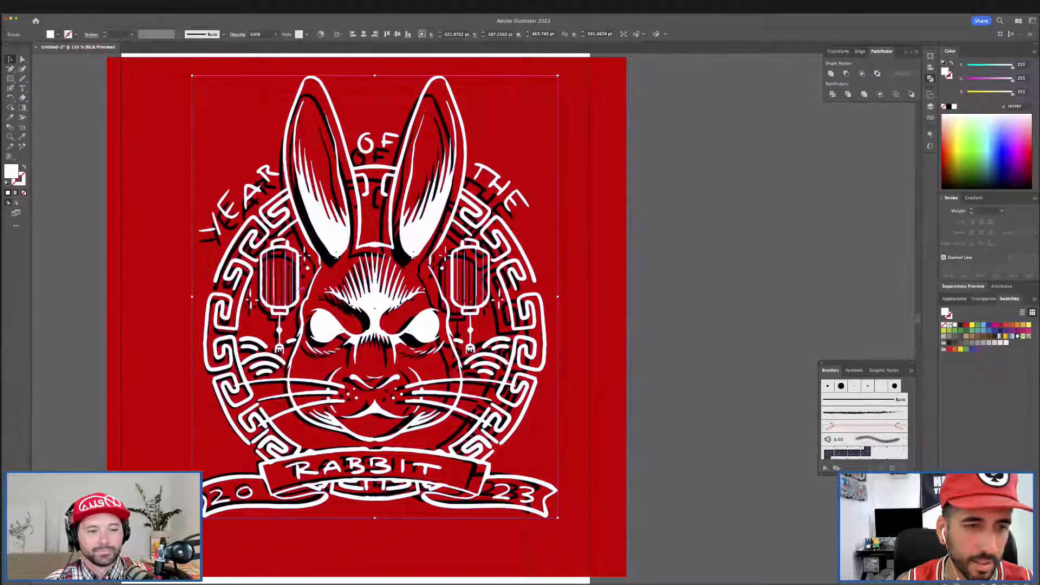
drag(296, 291, 293, 298)
drag(373, 525, 372, 513)
drag(550, 298, 539, 302)
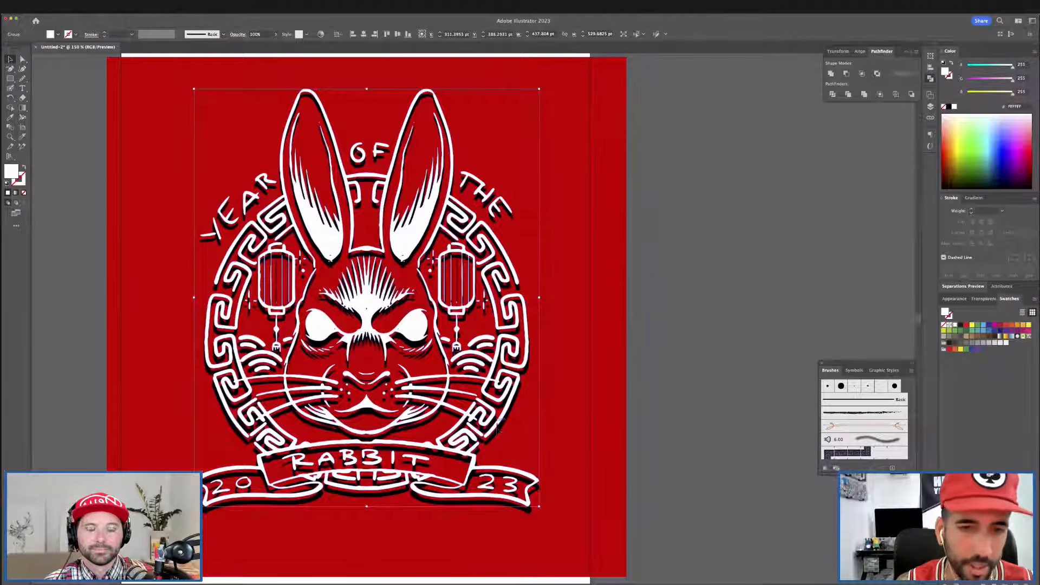
drag(497, 425, 496, 432)
drag(367, 97, 366, 95)
click(700, 230)
Nudge the overlaid white emblem vertically into line with the black drawing and deselect it.
drag(672, 229, 720, 220)
key(super+equal)
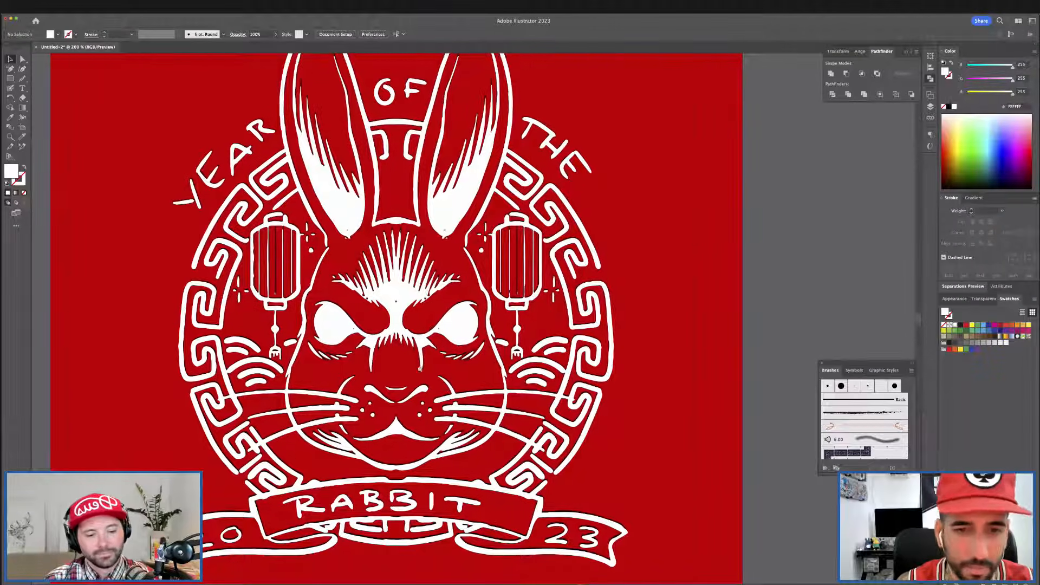
scroll(515, 236, left, 3)
click(514, 237)
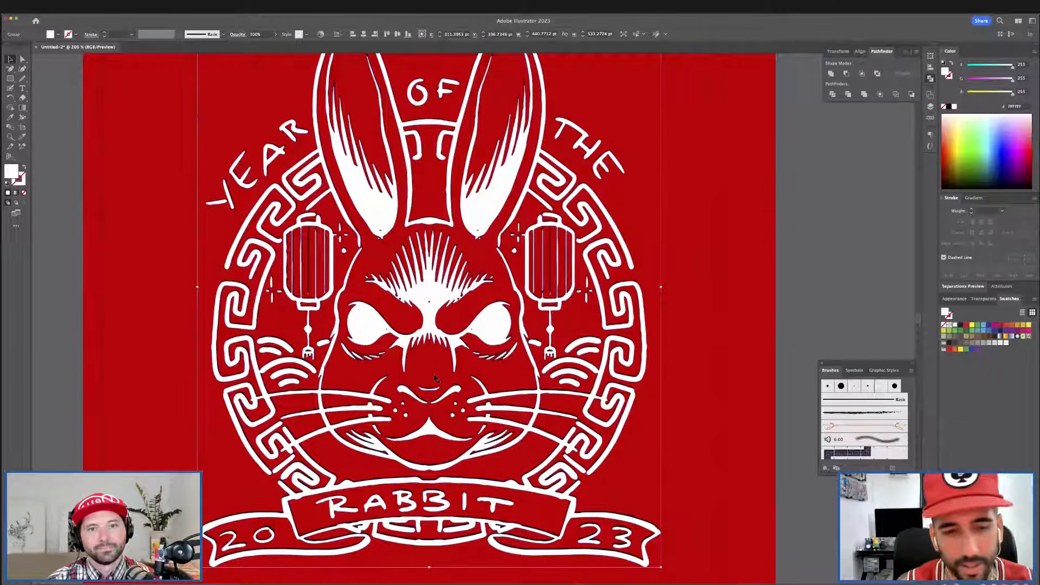
key(Up)
key(Up)
key(Down)
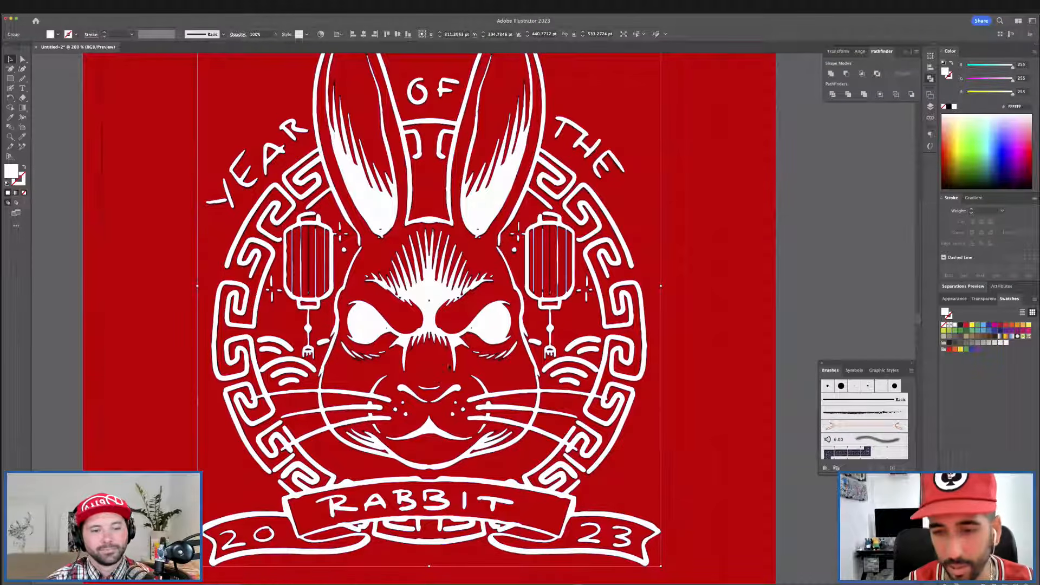
click(840, 312)
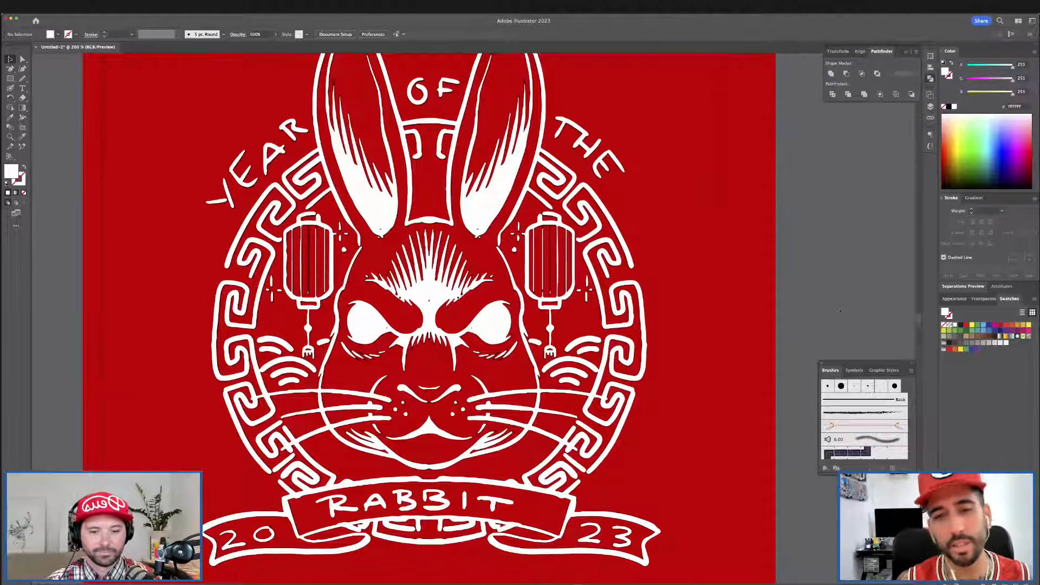
Shift the white vector emblem off the inked drawing and delete it.
drag(629, 377, 591, 392)
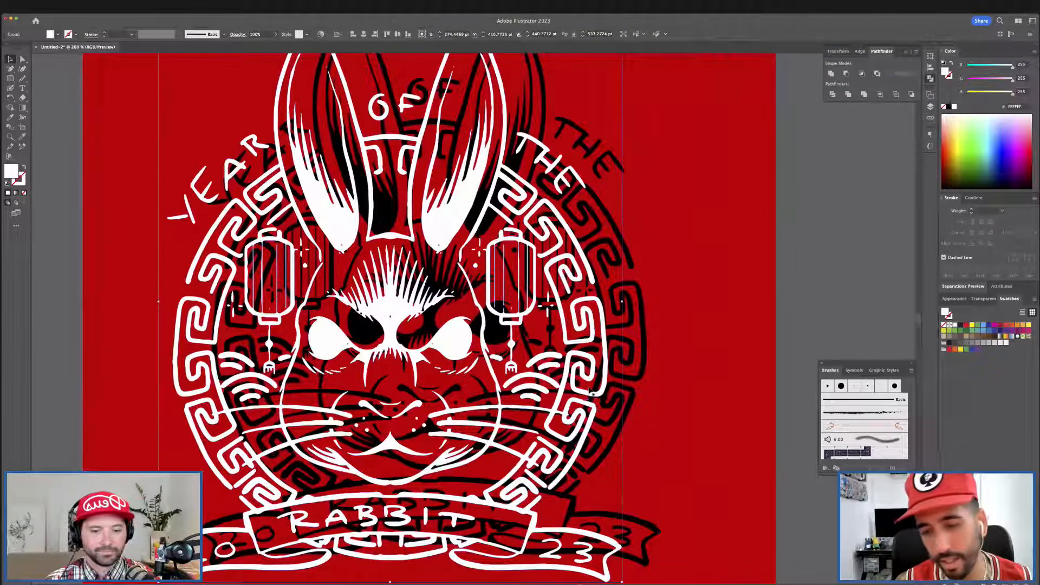
key(Delete)
Set the red rabbit image's opacity to 40% and lock it as a tracing template.
click(647, 356)
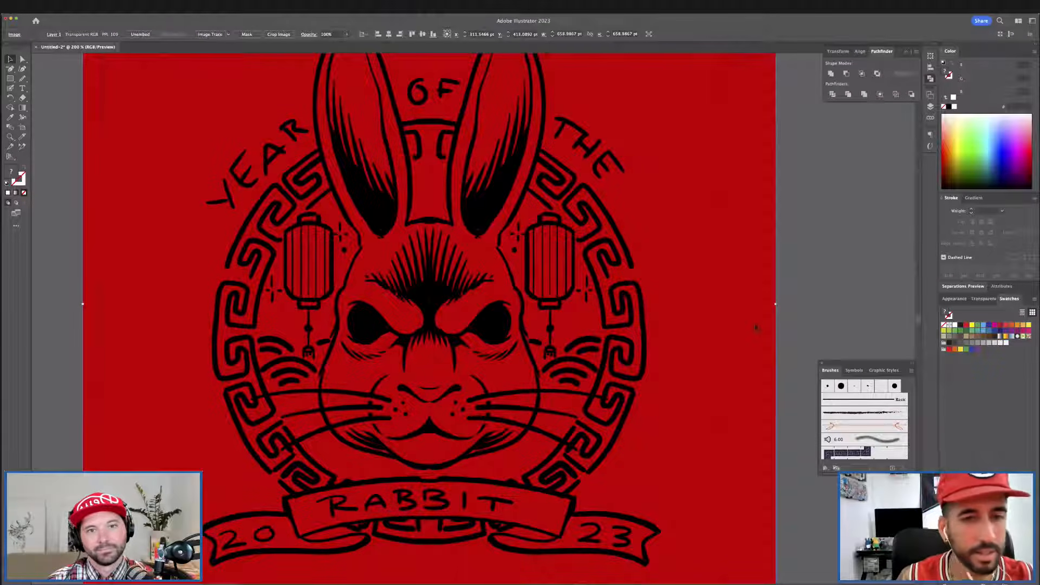
key(super+minus)
key(super+minus)
key(super+equal)
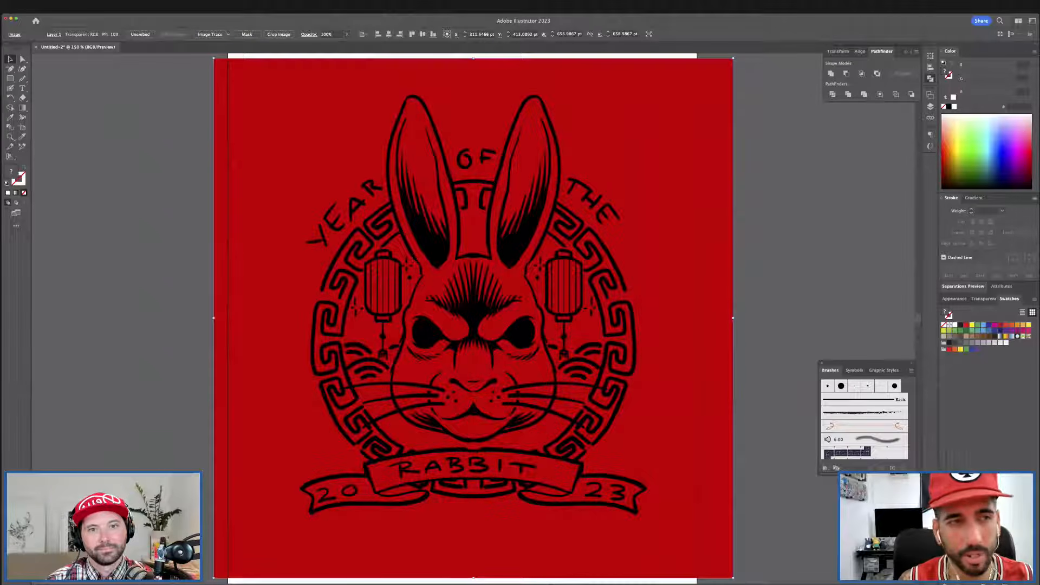
click(327, 34)
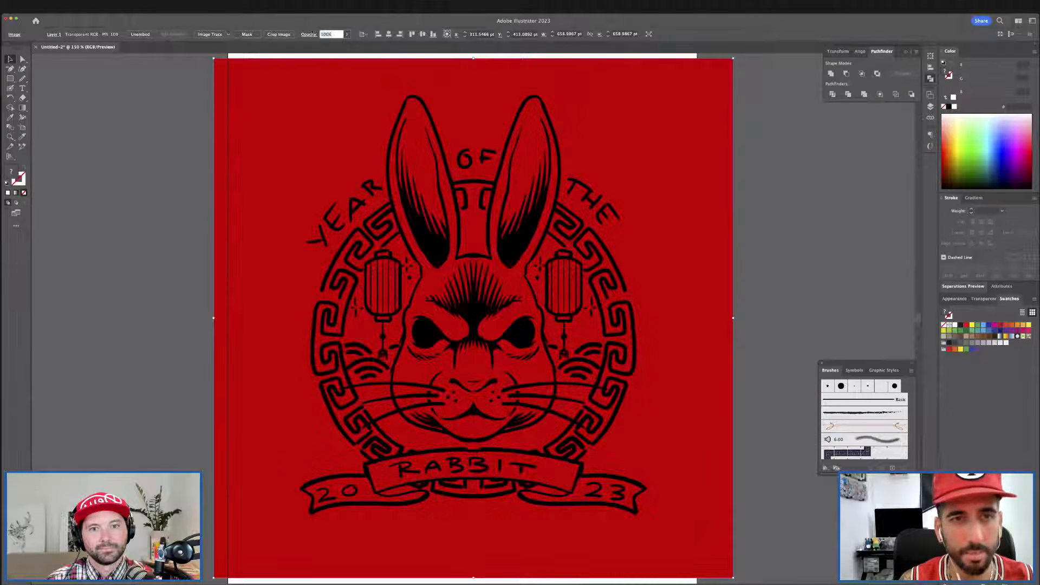
text(40)
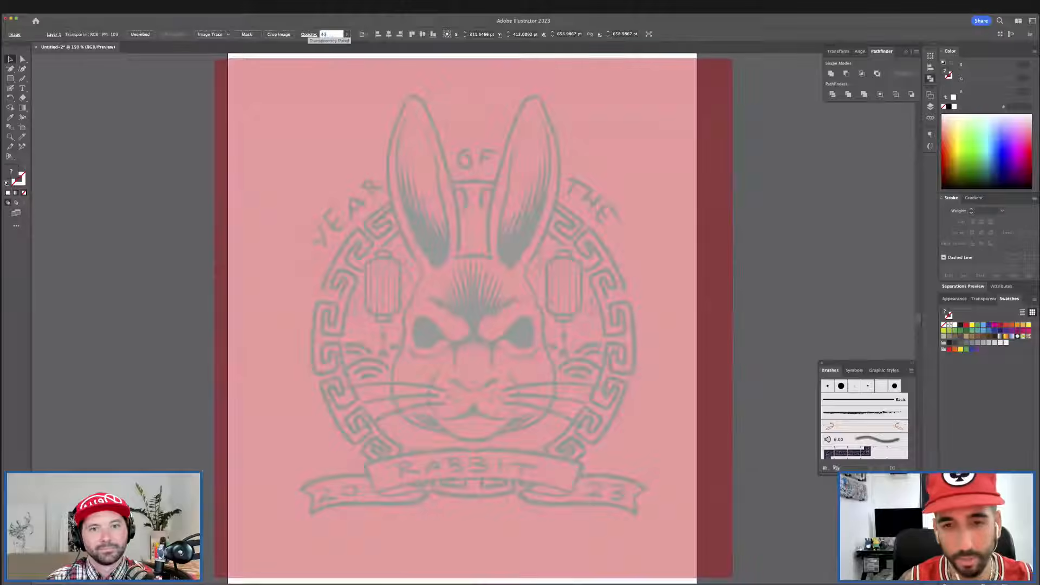
key(super+2)
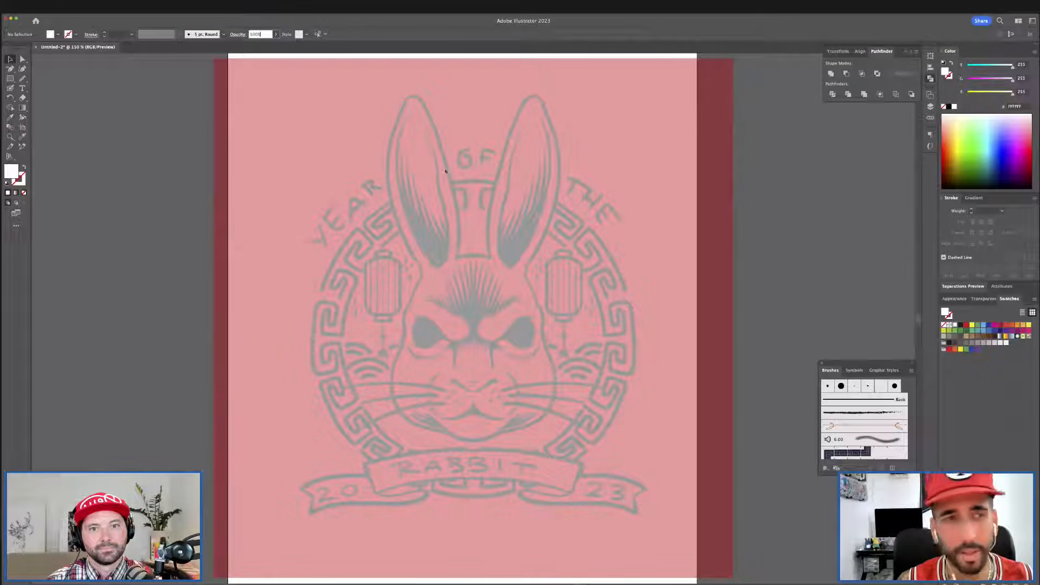
Show the layers list as a free-floating window beside the artwork, and close the artboards list detached along the way.
click(142, 8)
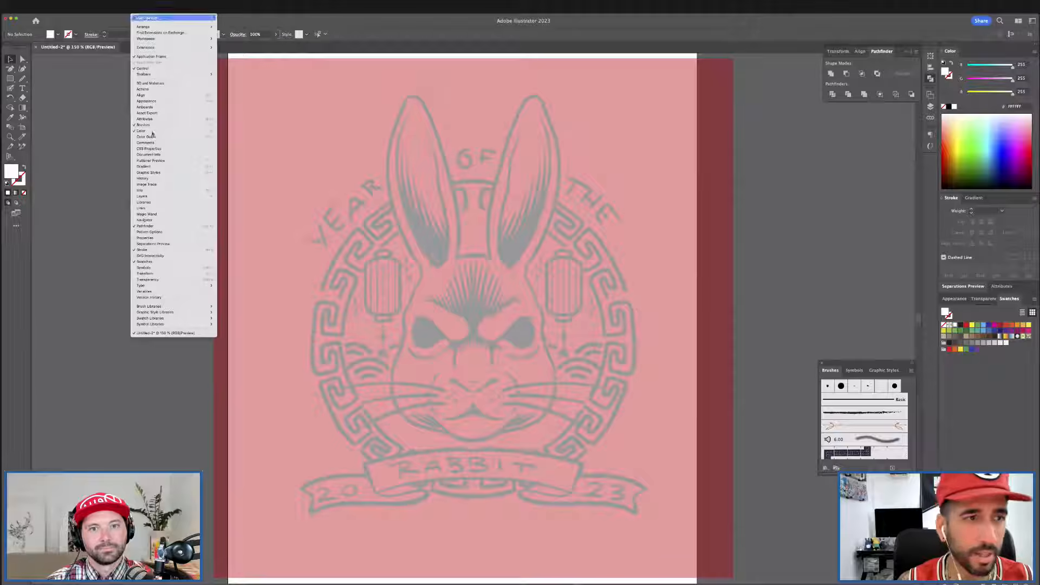
click(163, 197)
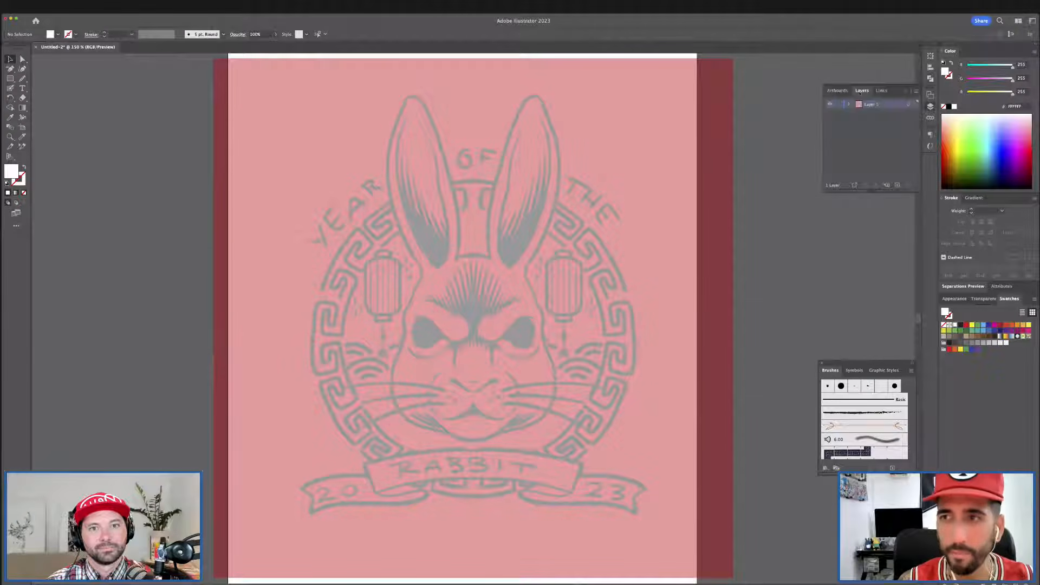
drag(838, 91, 203, 178)
click(192, 172)
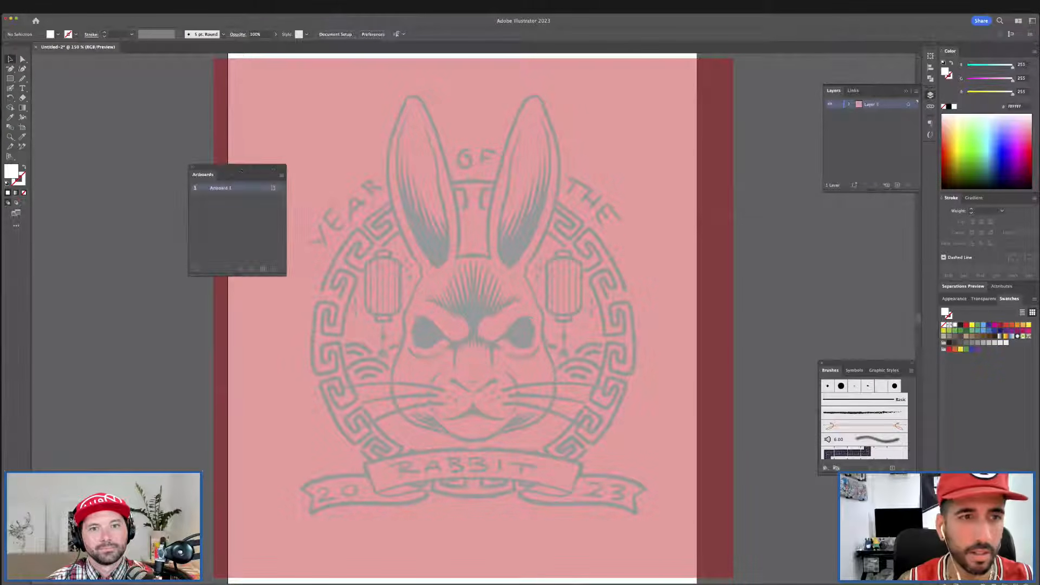
click(191, 167)
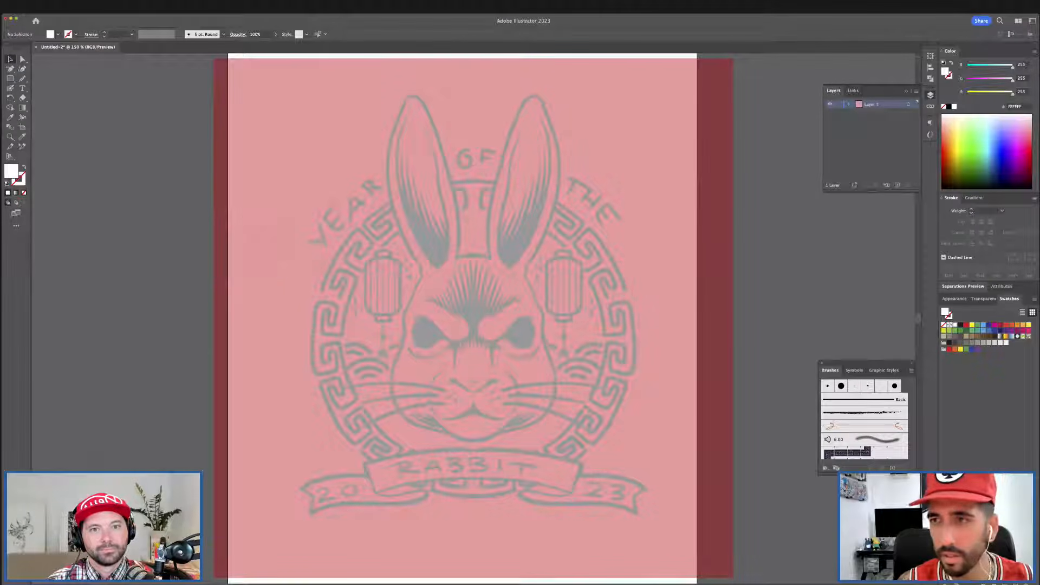
drag(834, 91, 145, 126)
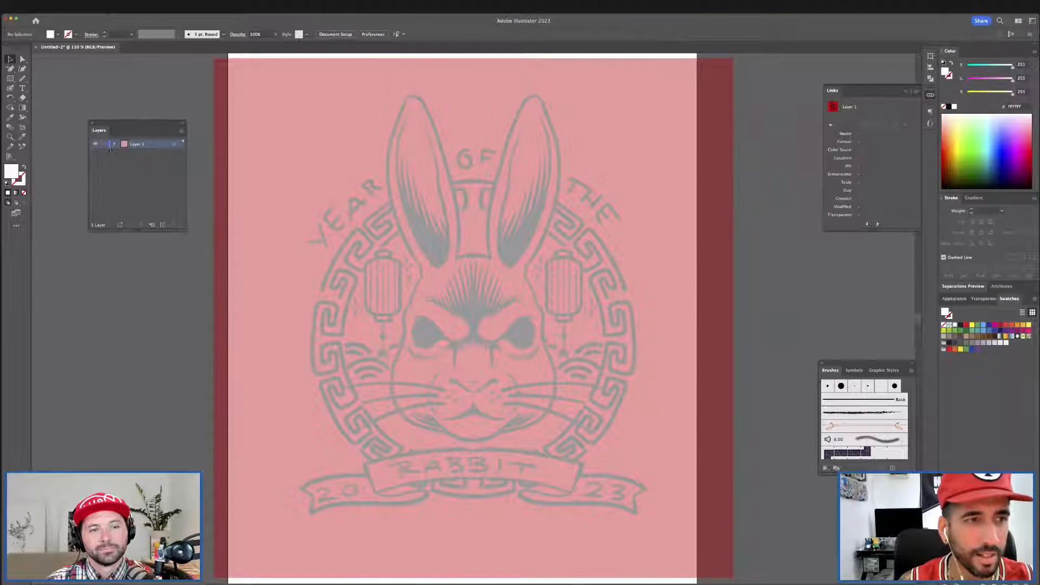
Lock Layer 1, add a new layer above it and name it "outline layer".
click(163, 224)
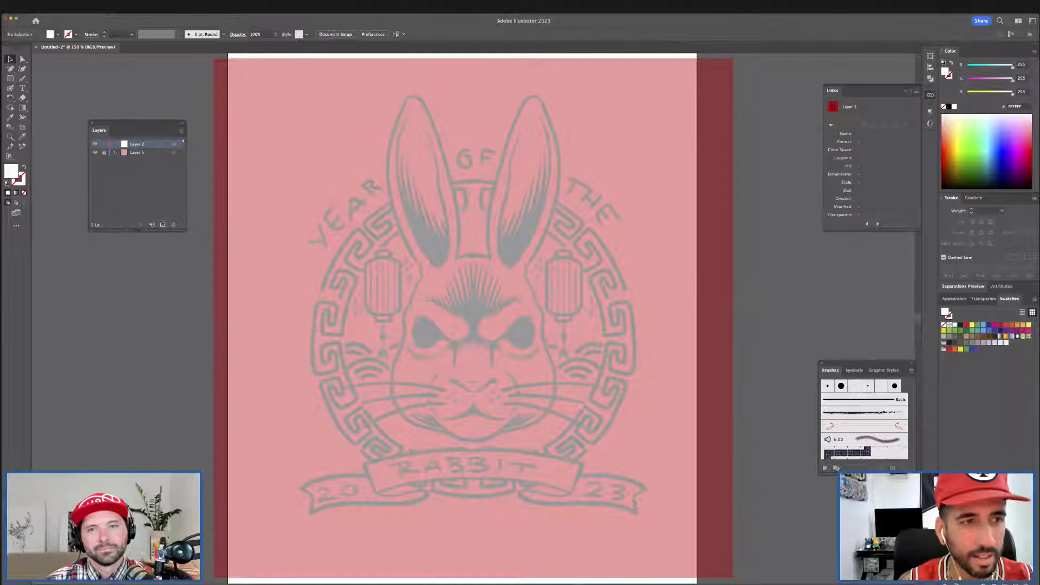
double_click(137, 144)
text(outlin)
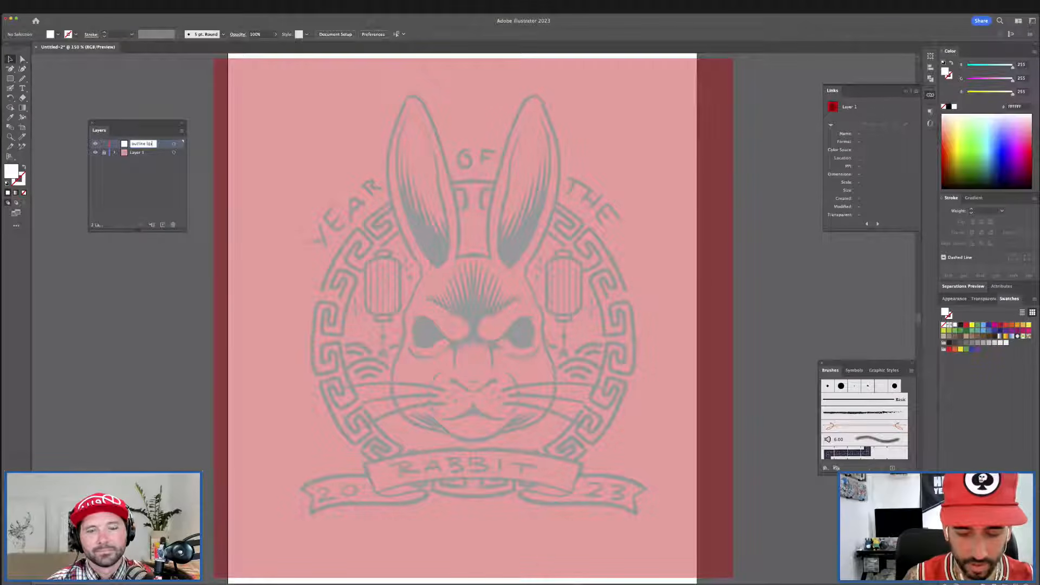
text(e layer)
key(Return)
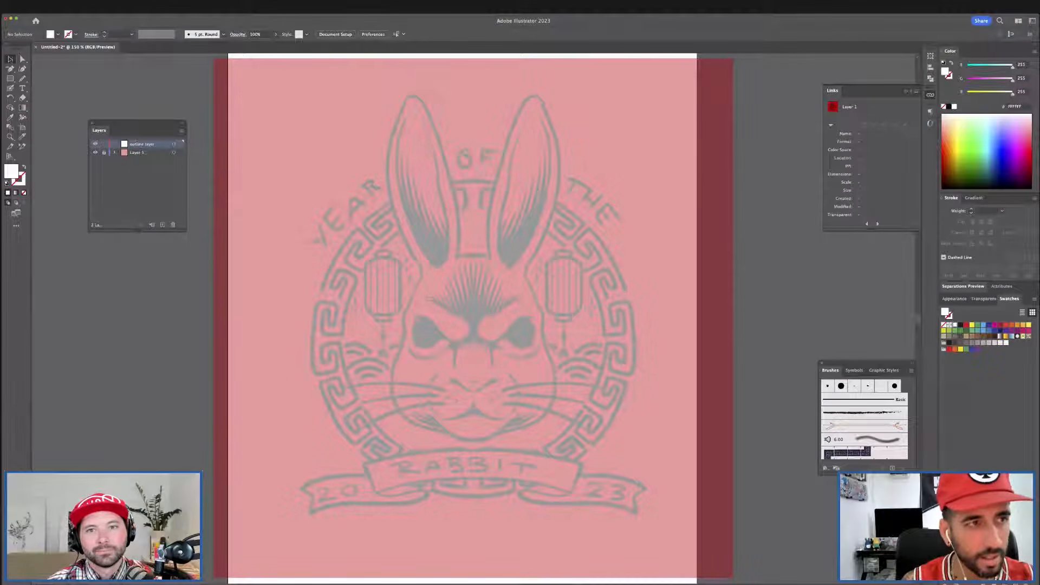
Show the rulers and place a vertical guide at about X 311 pt, aligned with the centre of the rabbit's face.
key(super+r)
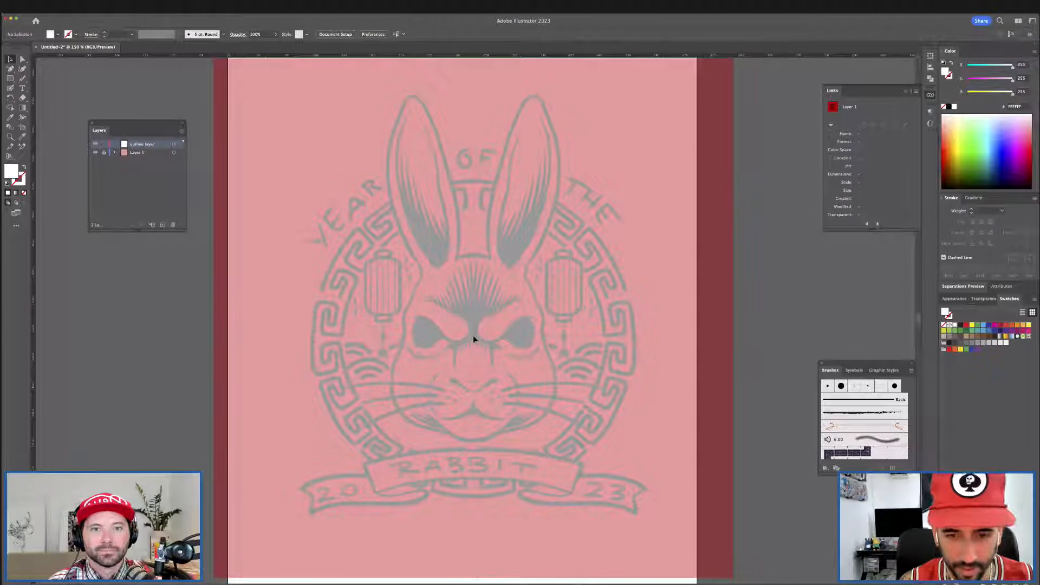
drag(33, 336, 473, 337)
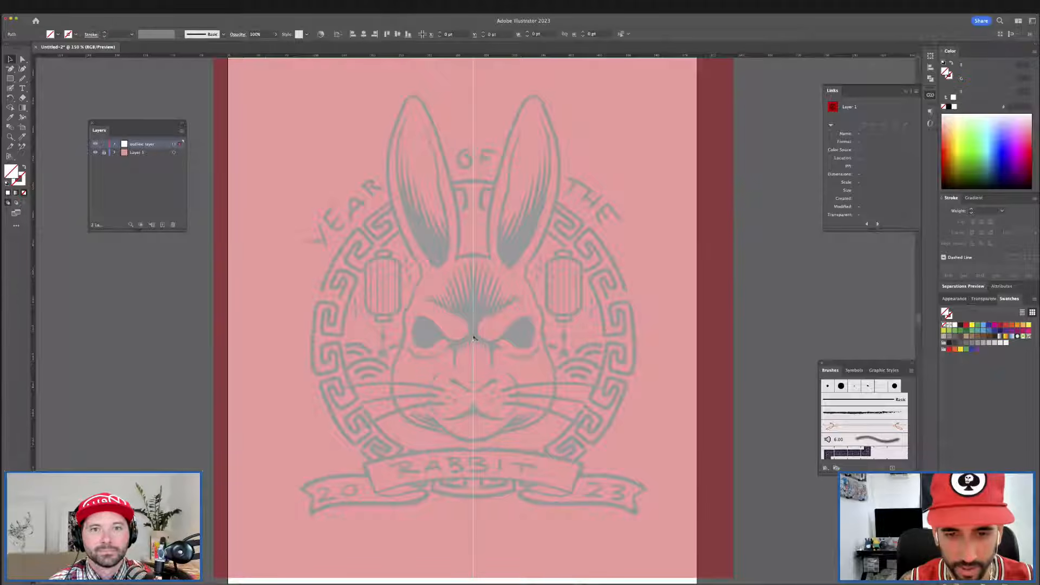
click(766, 328)
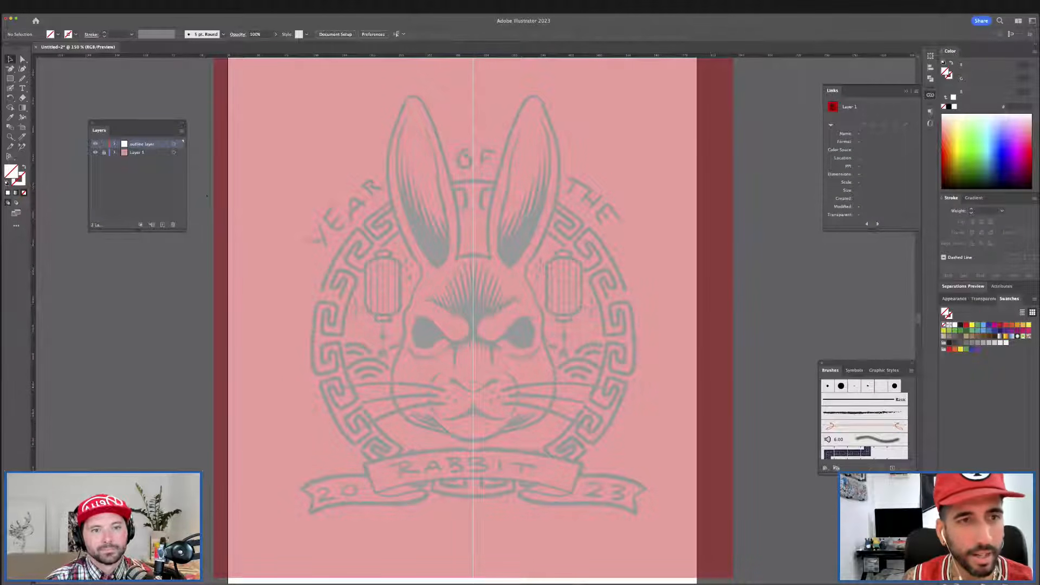
key(super+plus)
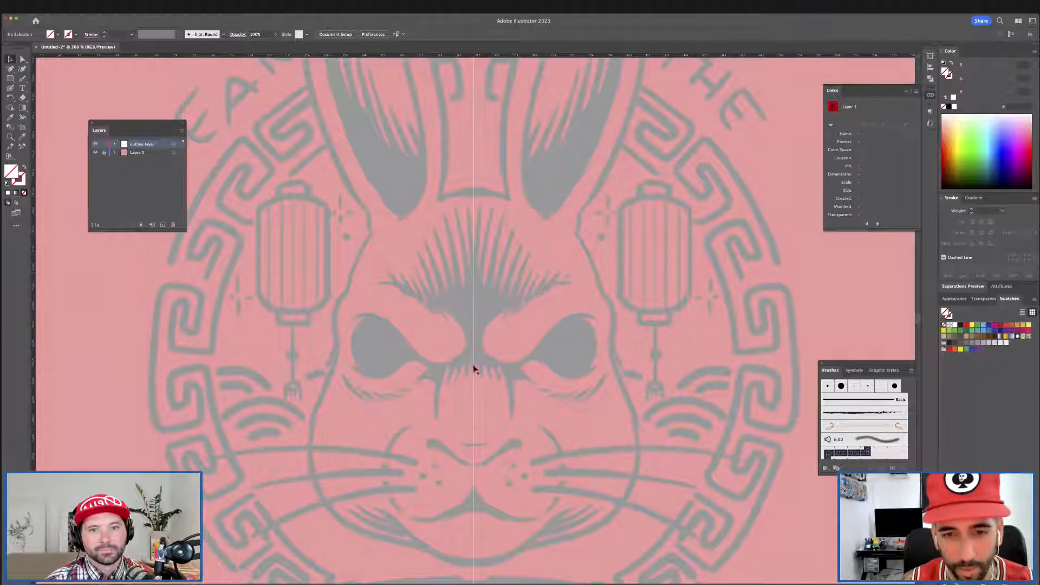
drag(475, 369, 473, 370)
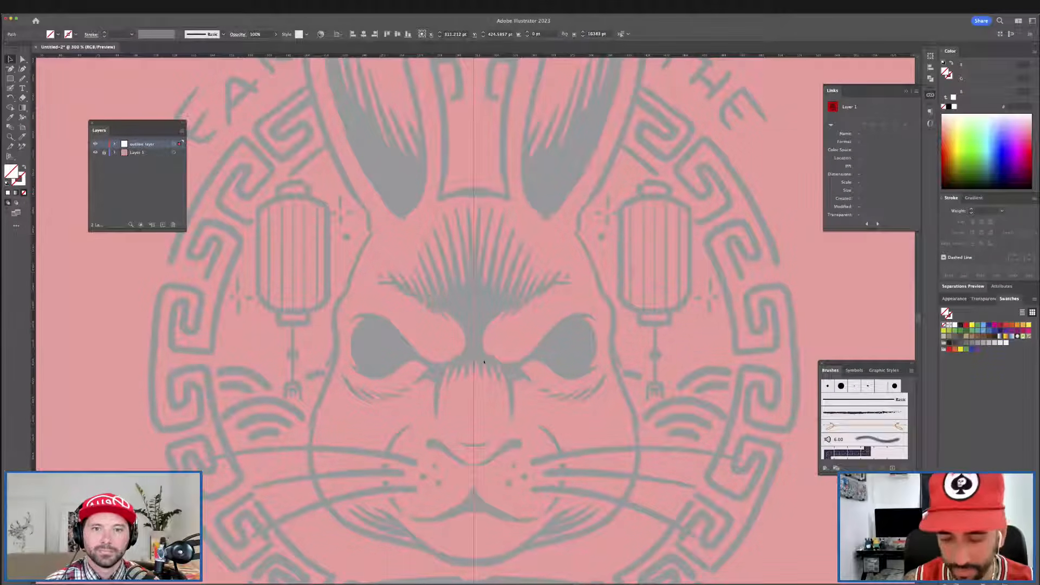
key(super+minus)
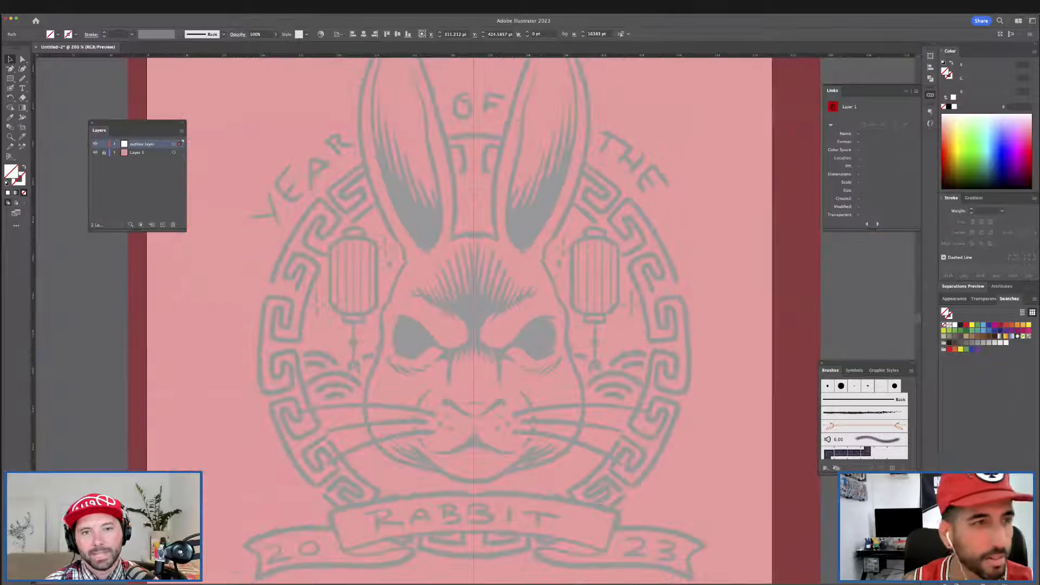
Rename Layer 1 as "sketch", and reposition and lengthen the floating layers list.
drag(127, 124, 144, 104)
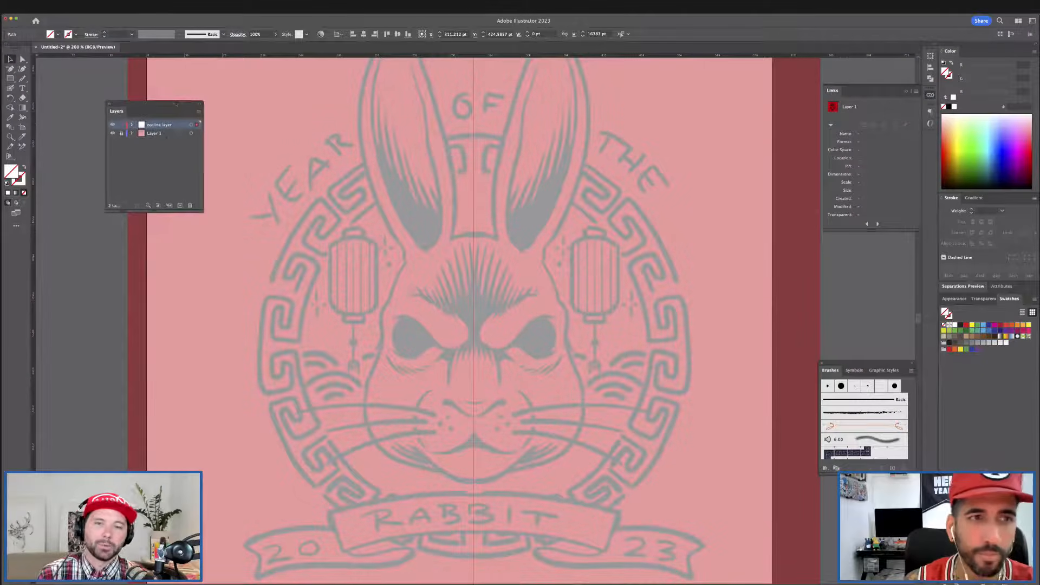
click(157, 132)
double_click(157, 131)
text(sketch)
key(Return)
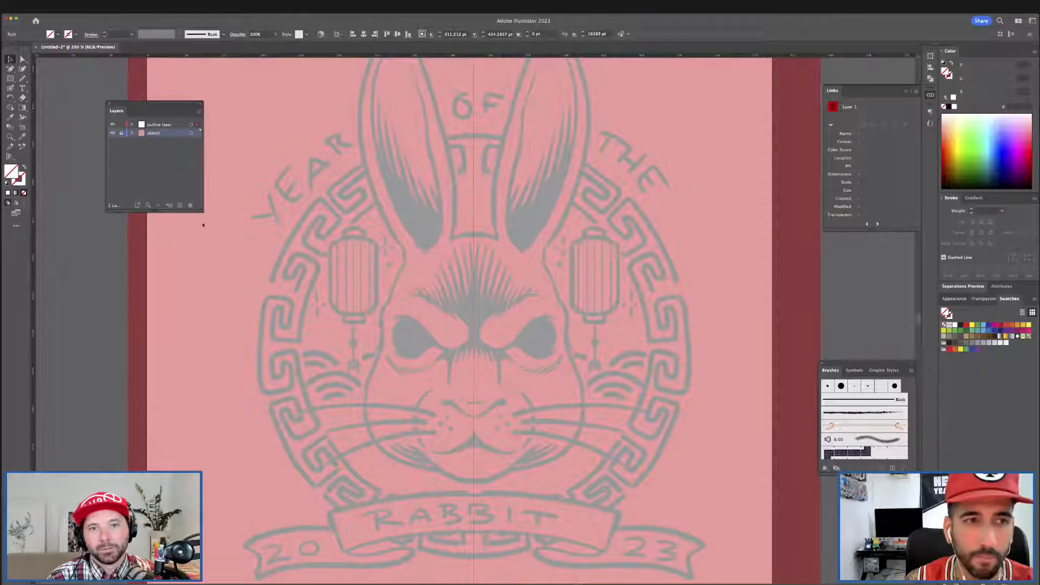
drag(202, 213, 205, 353)
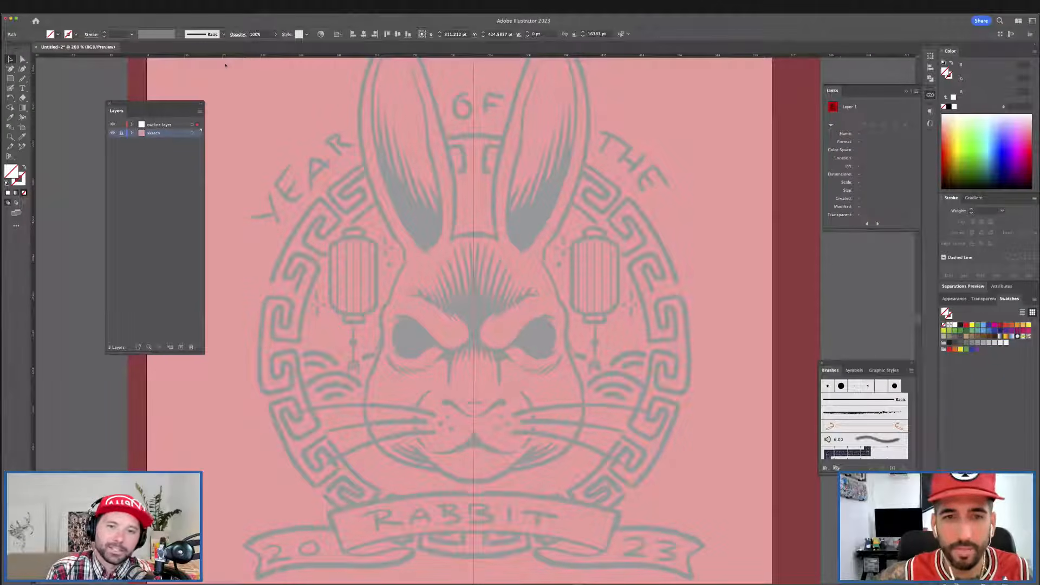
Deselect the centre guide and activate the Ellipse tool.
click(10, 89)
click(10, 79)
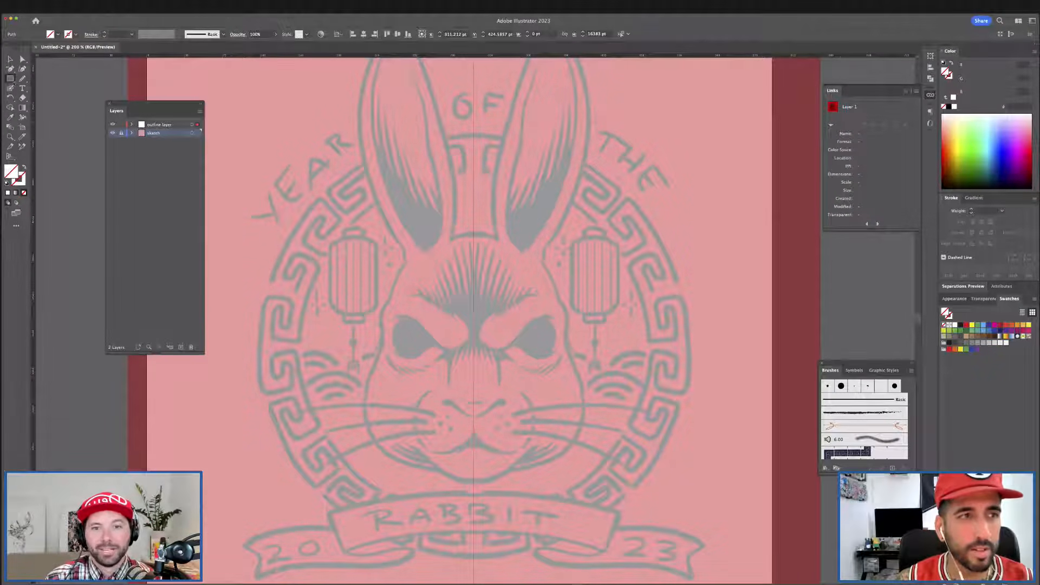
key(l)
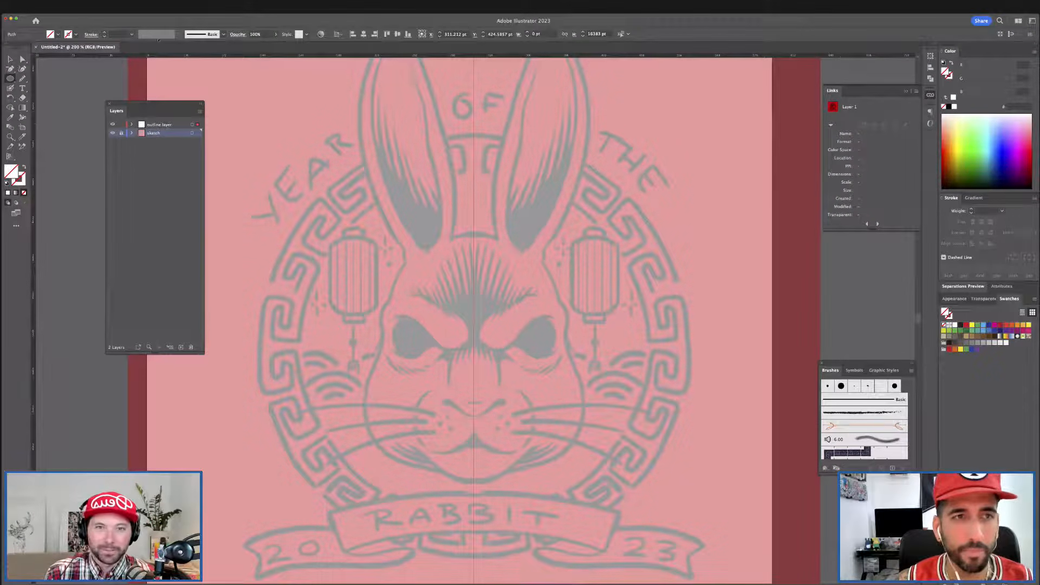
click(11, 59)
click(103, 86)
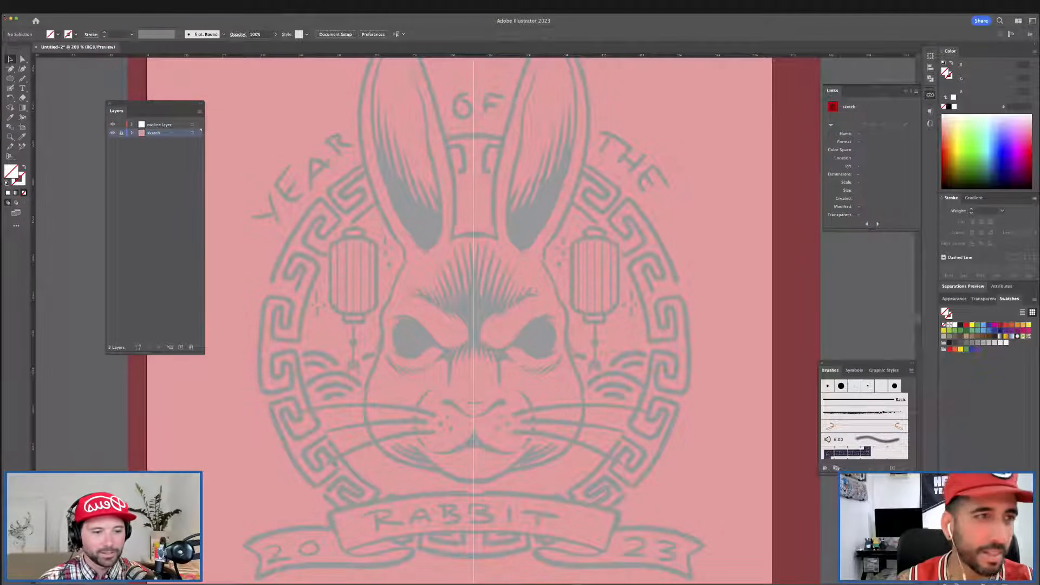
key(l)
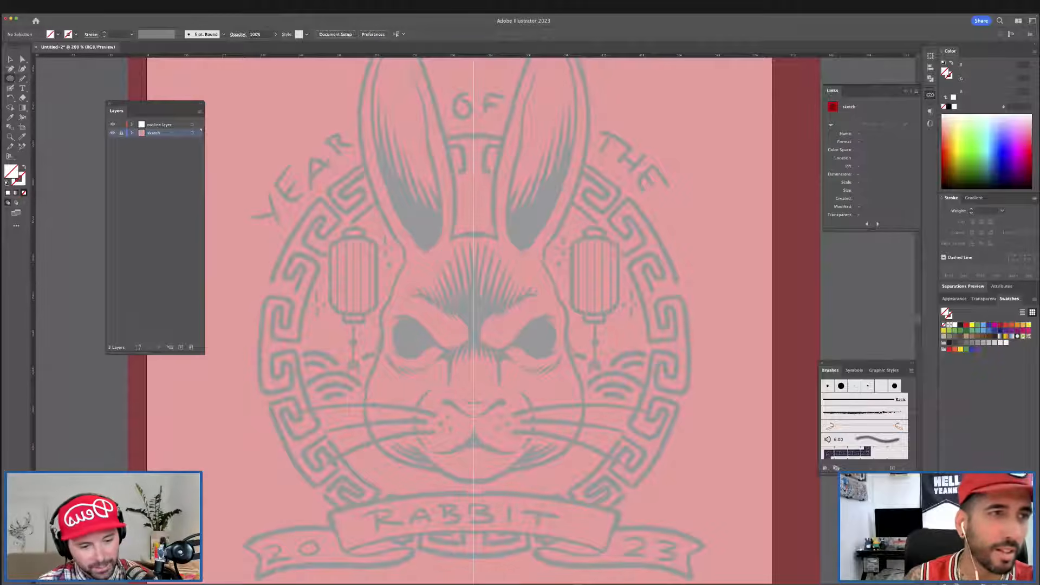